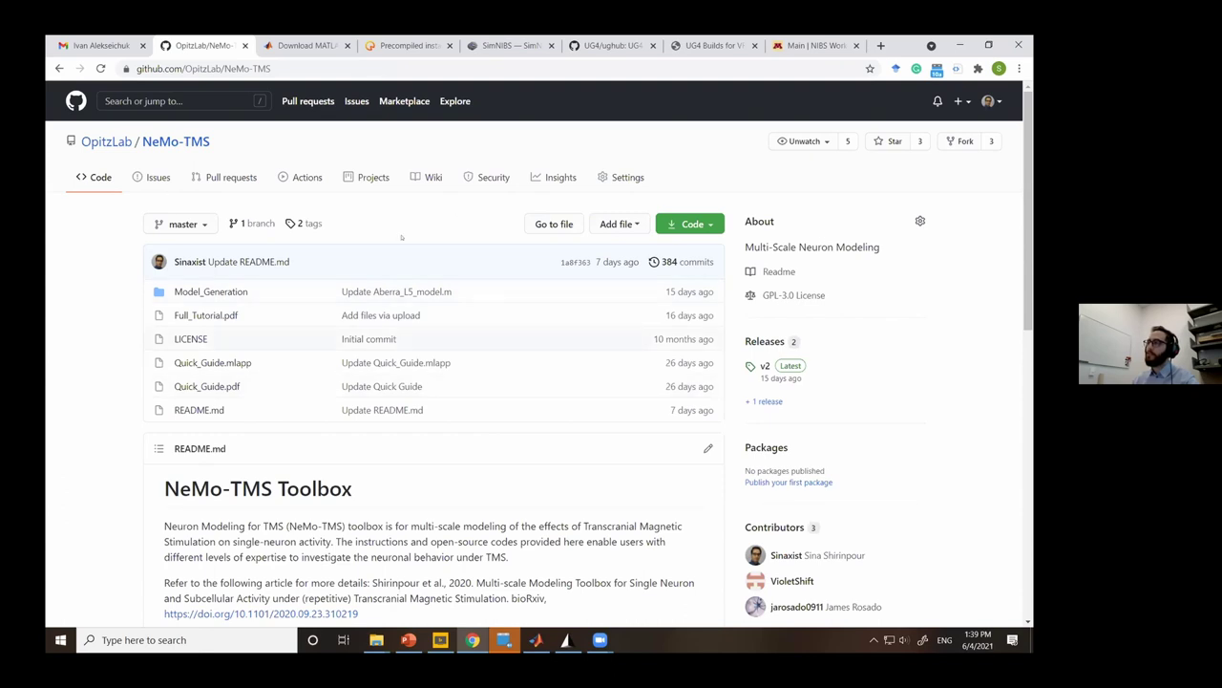
Cycle past the MATLAB and NEURON download tabs to SimNIBS docs, then open the UG4 ughub tab.
key(ctrl+Tab)
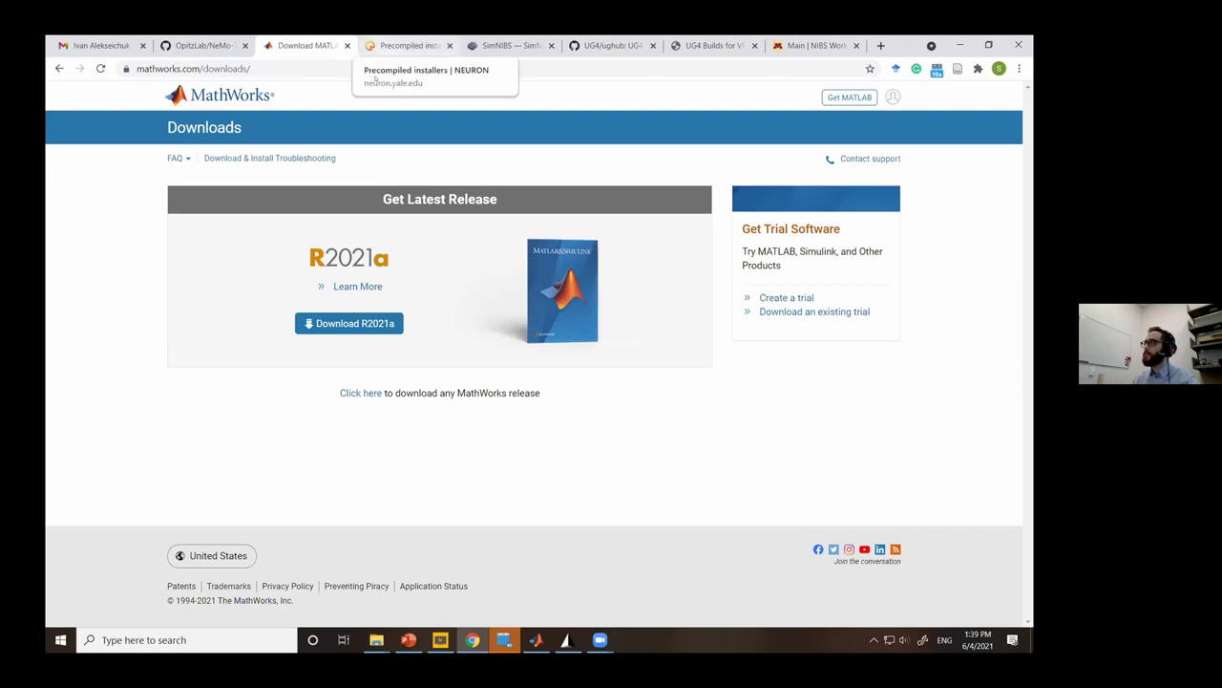
key(ctrl+Tab)
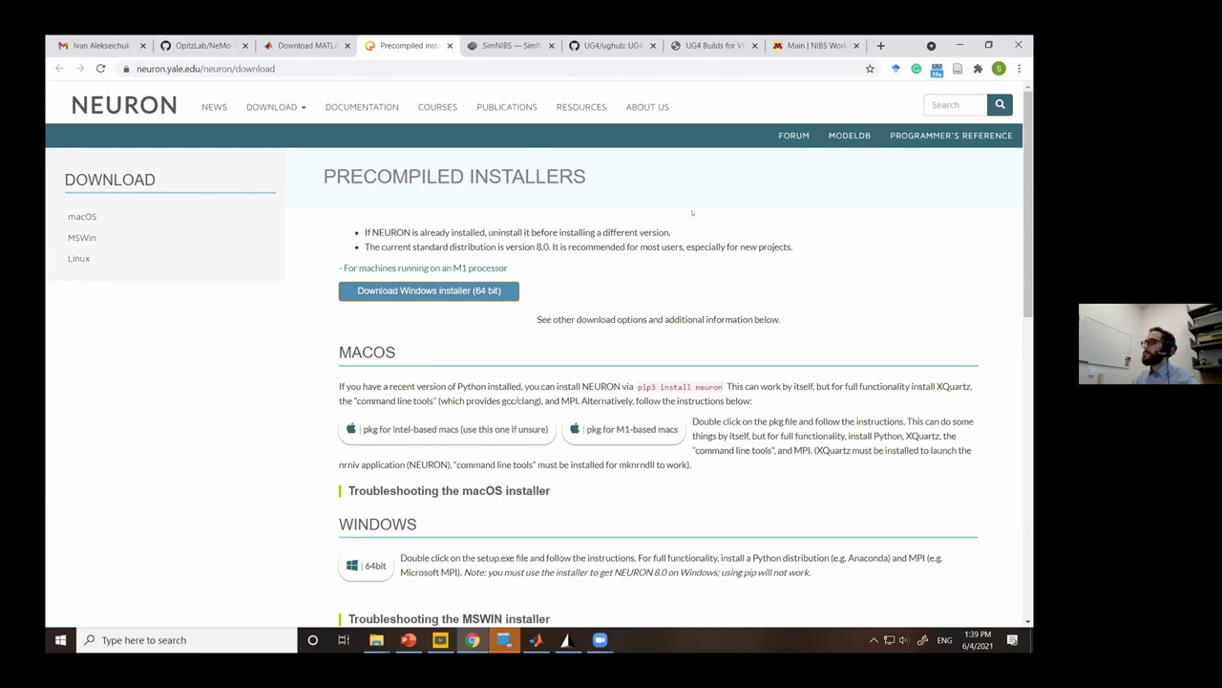
click(507, 45)
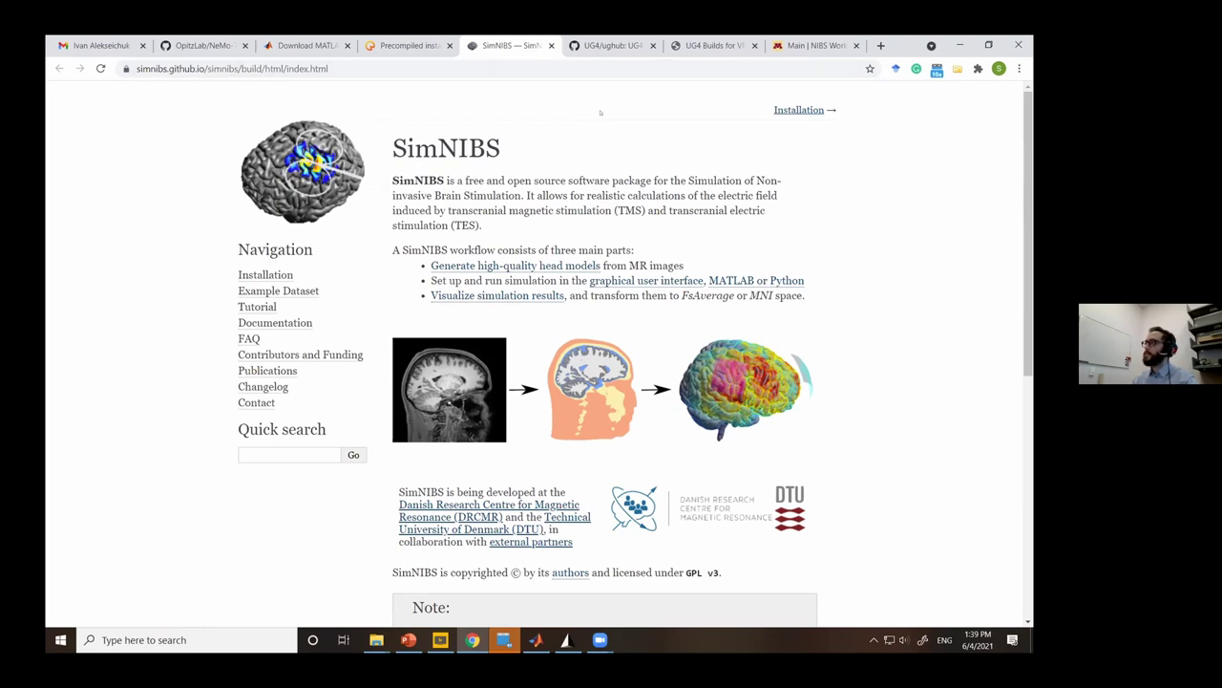
click(600, 50)
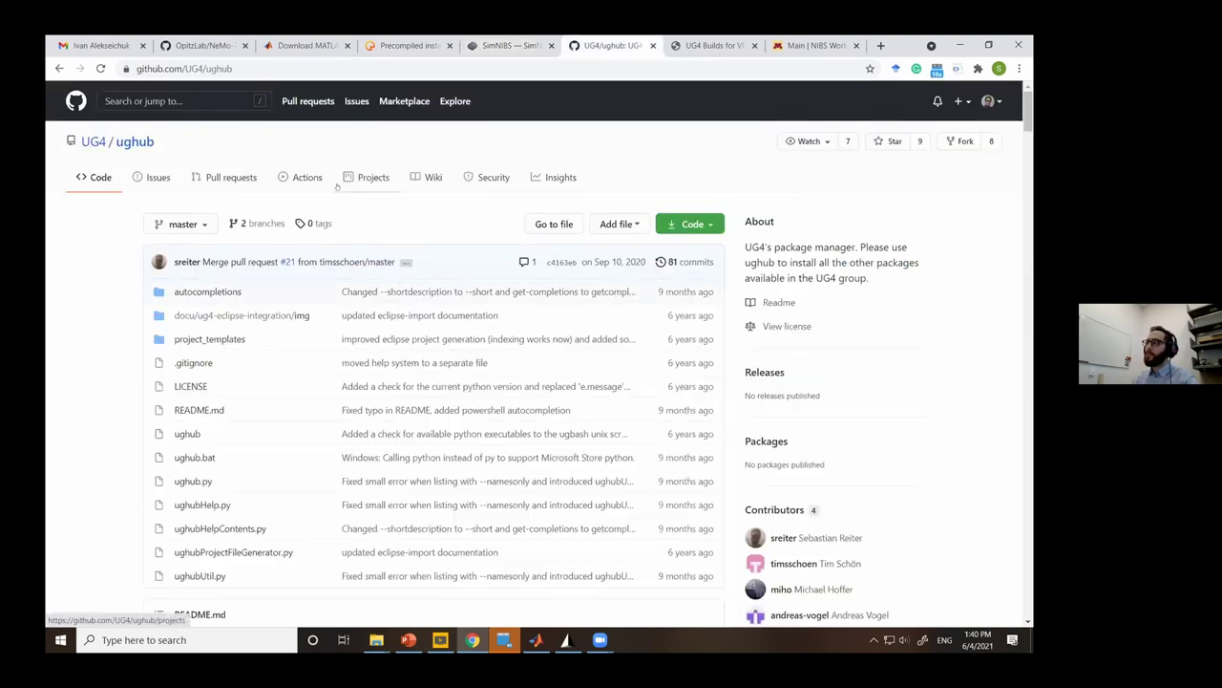
Scroll through the UG4 ughub repository page.
scroll(336, 186, down, 2)
scroll(336, 186, up, 2)
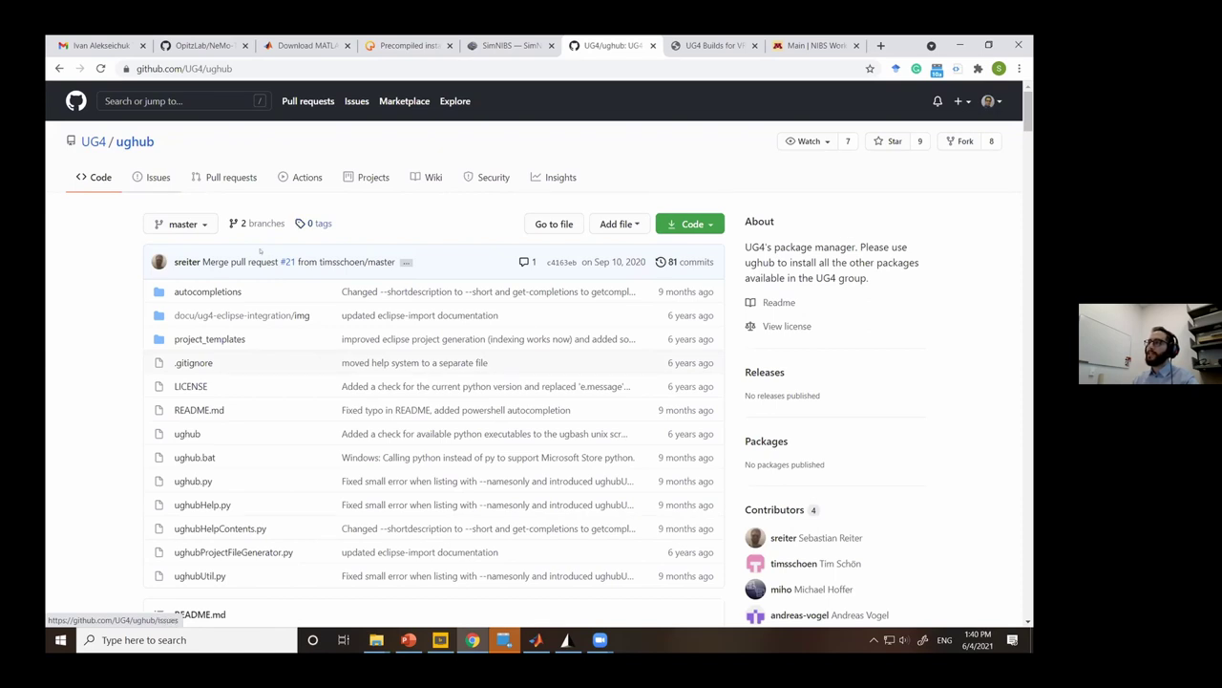
scroll(273, 252, down, 2)
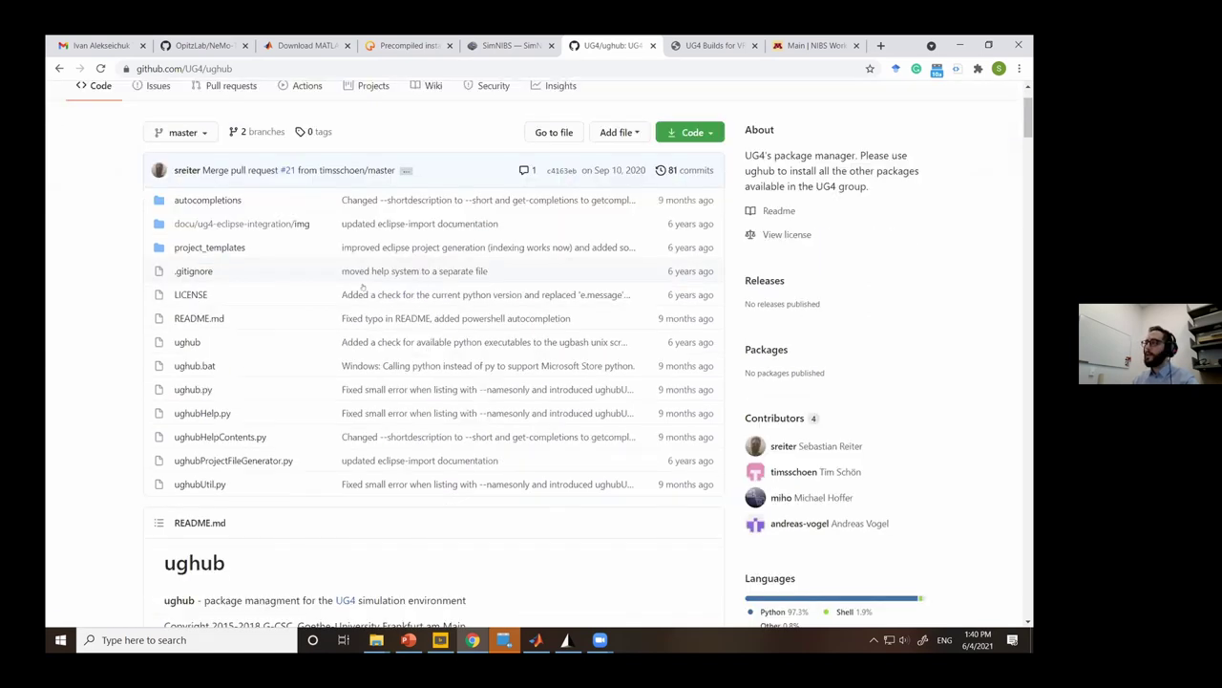
scroll(342, 188, down, 3)
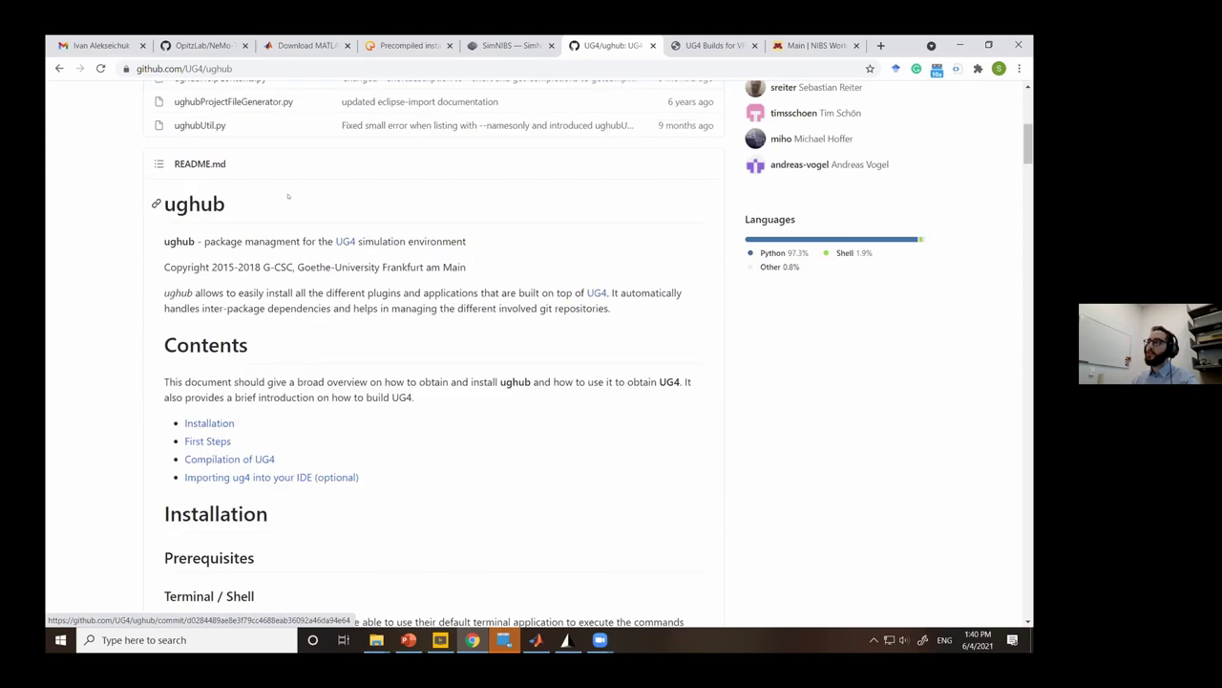
scroll(341, 189, up, 5)
Review the Zenodo UG4 Builds for VRL record, then return to the NeMo-TMS repository.
click(711, 45)
scroll(401, 153, up, 3)
scroll(111, 229, up, 2)
scroll(110, 227, up, 2)
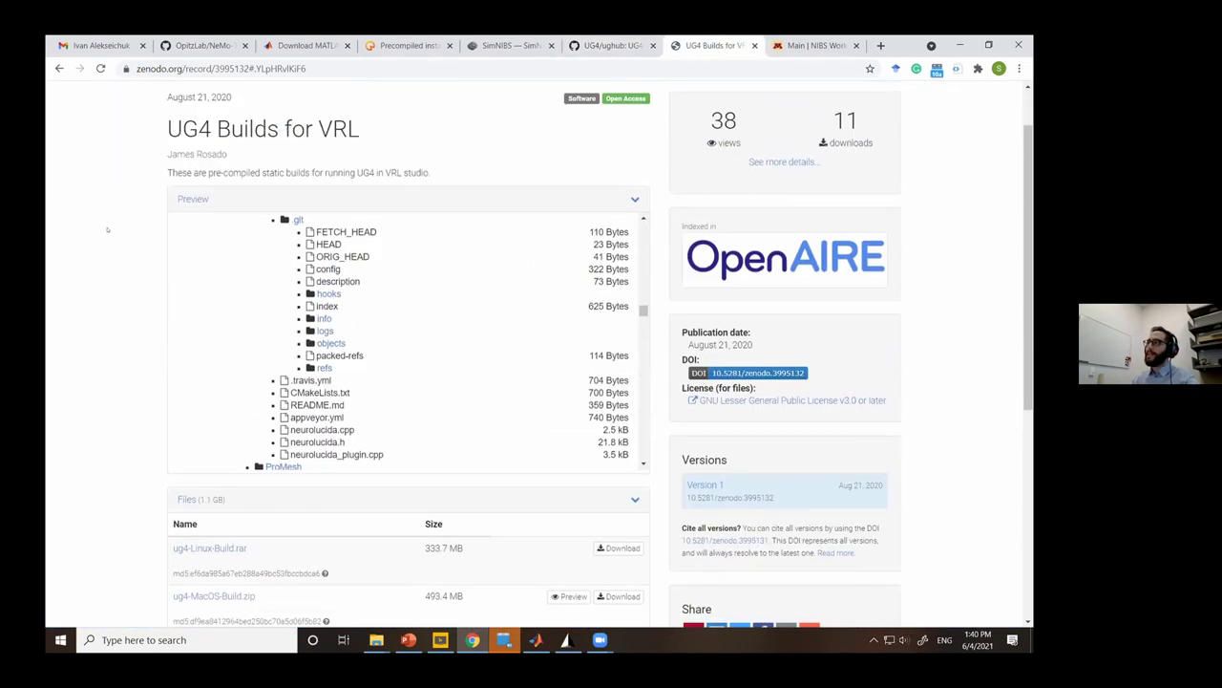
scroll(108, 228, down, 4)
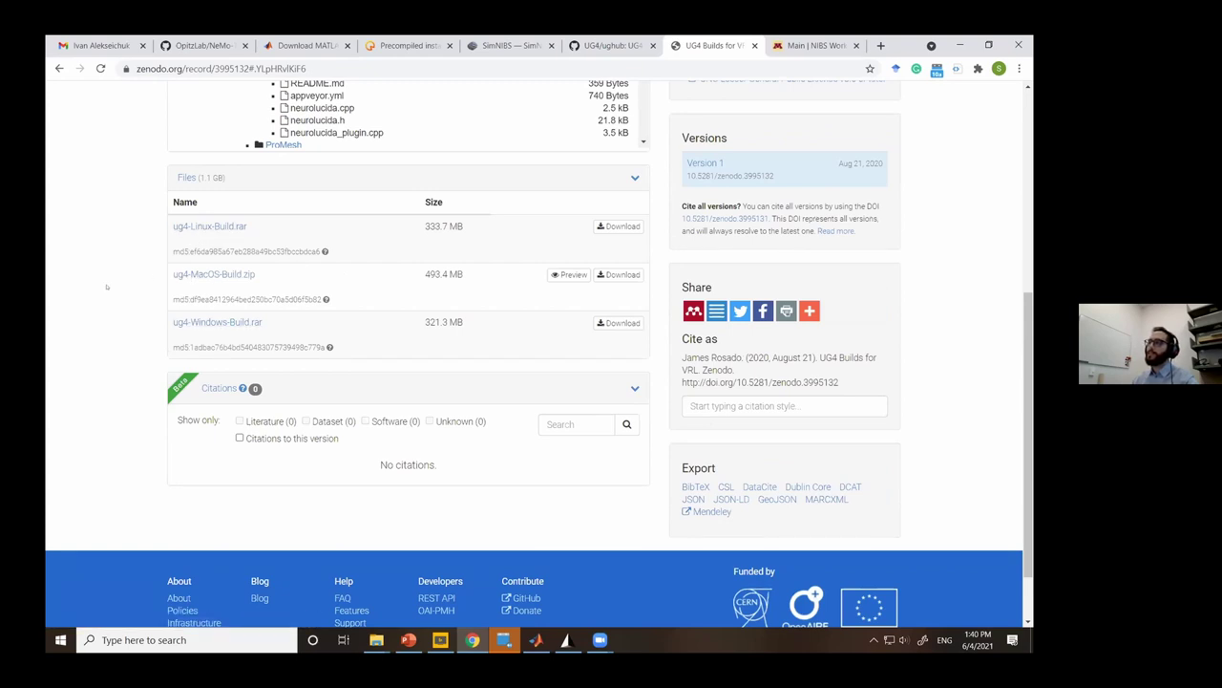
scroll(110, 282, up, 2)
scroll(114, 277, down, 1)
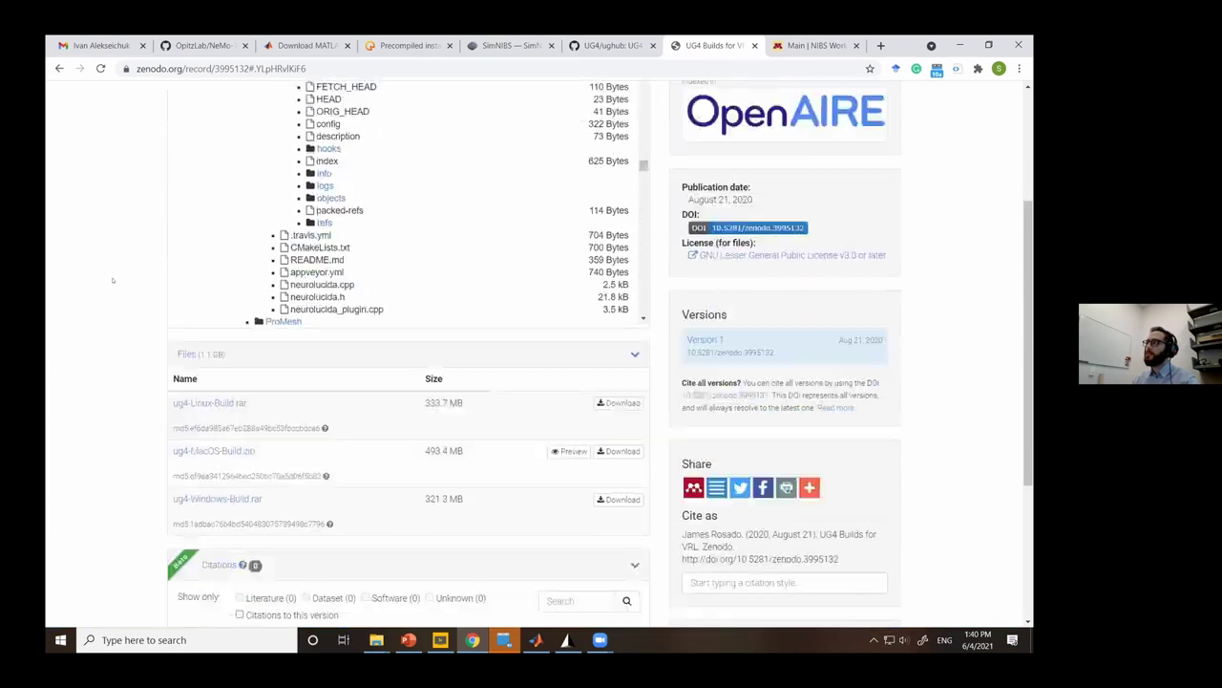
scroll(120, 272, up, 1)
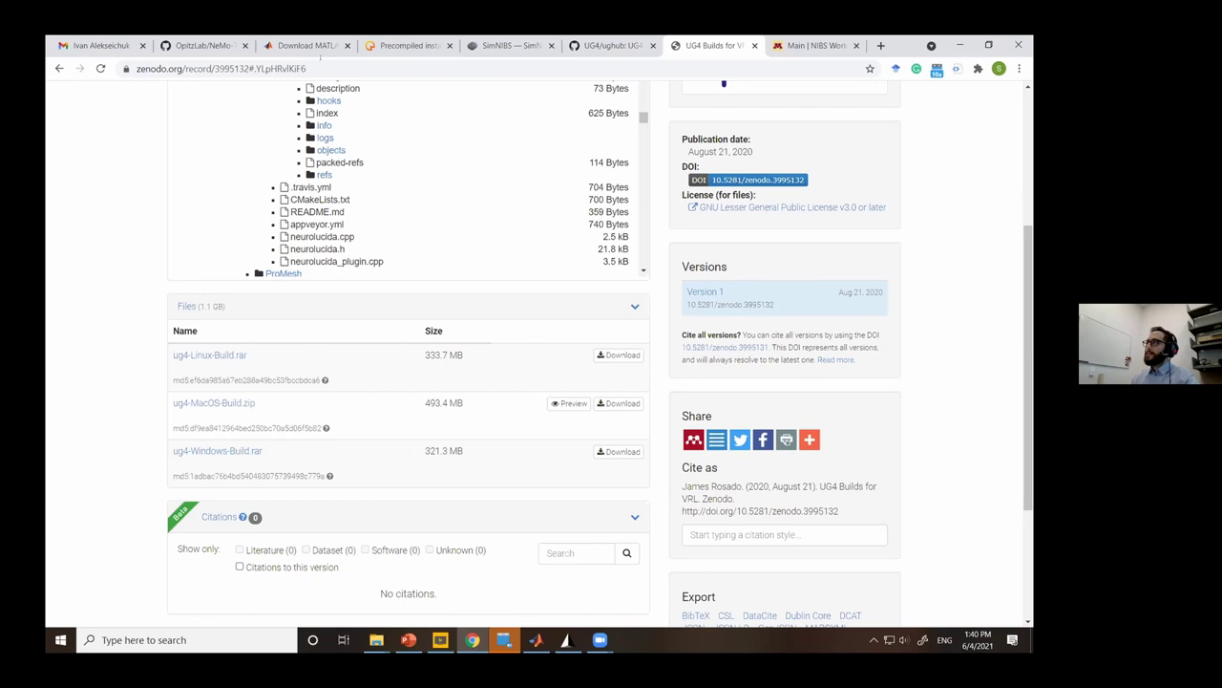
click(238, 38)
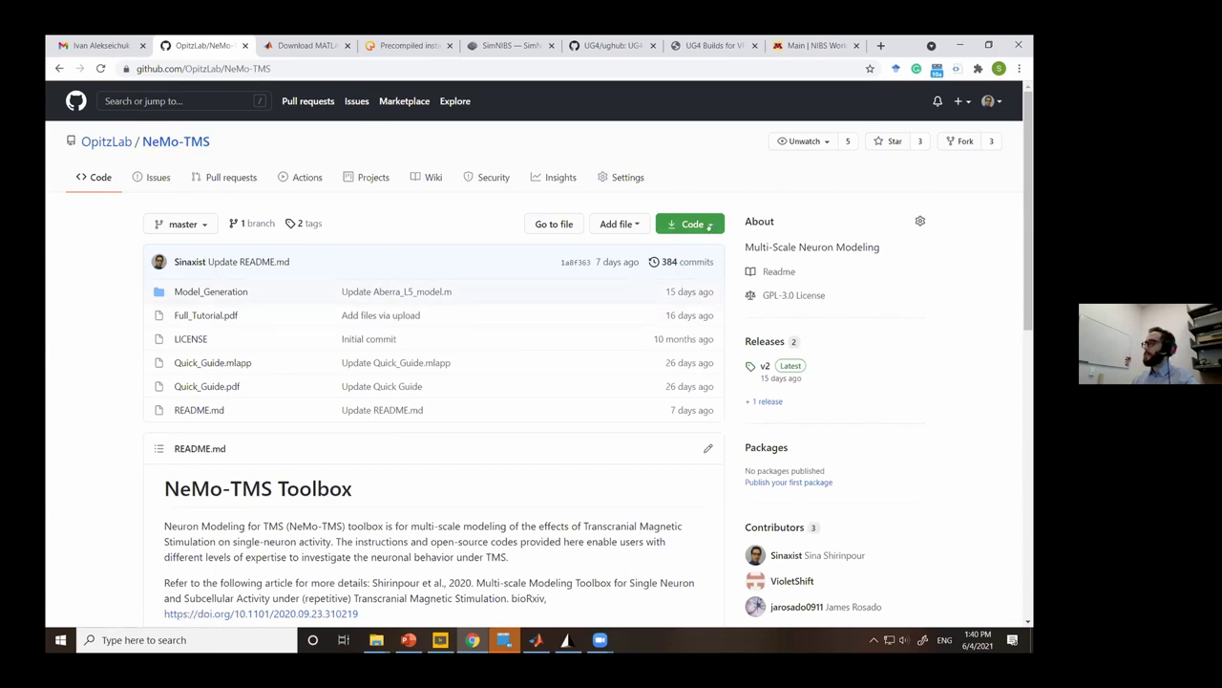
Start the NeMo-TMS Download ZIP, cancel the save, and bring up the NIBS_workshop_21 folder.
click(709, 225)
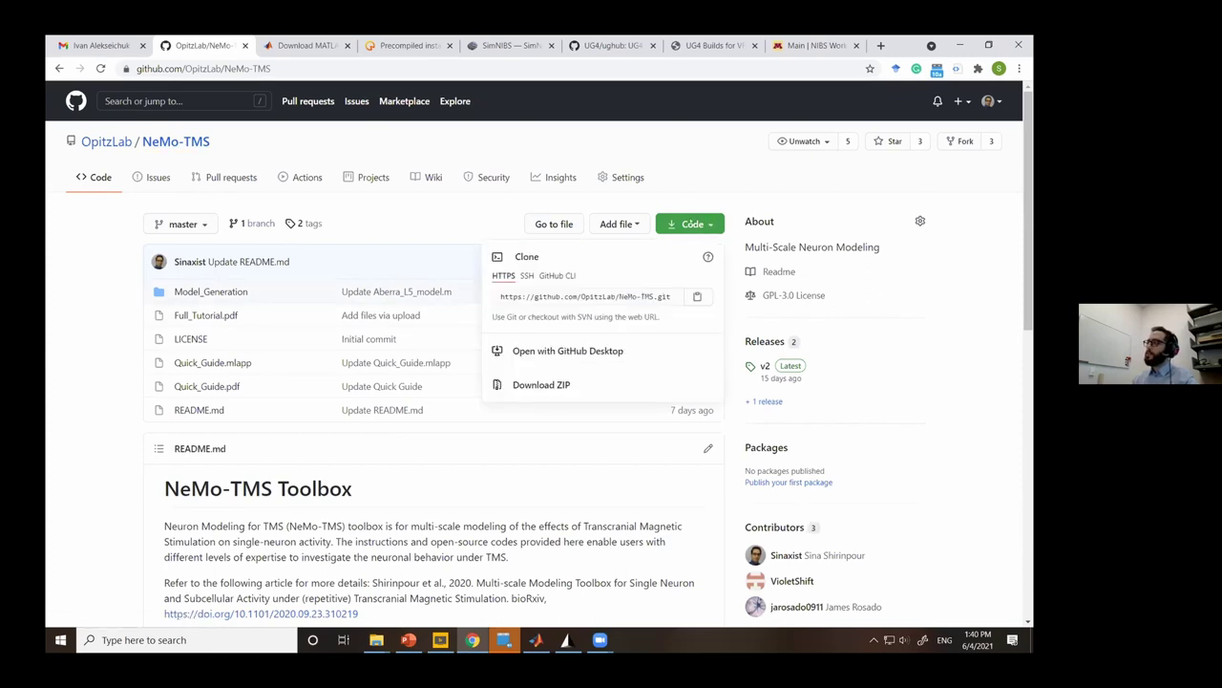
click(527, 385)
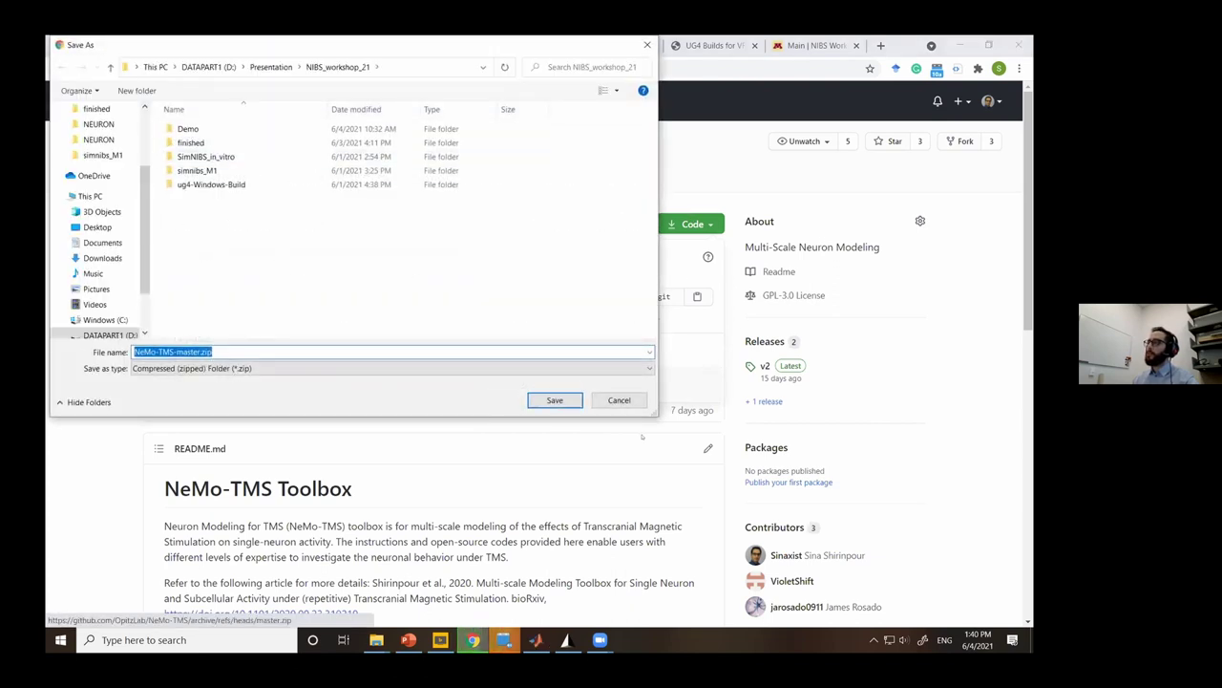
click(602, 401)
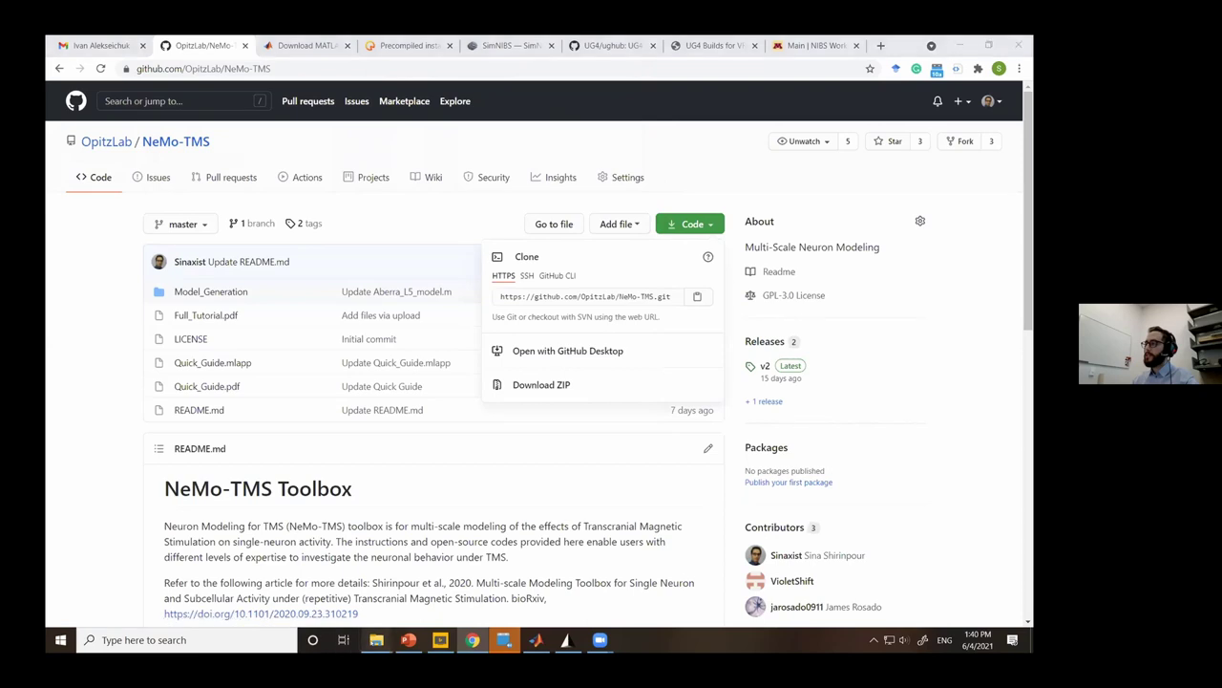
mouse_move(376, 639)
click(305, 584)
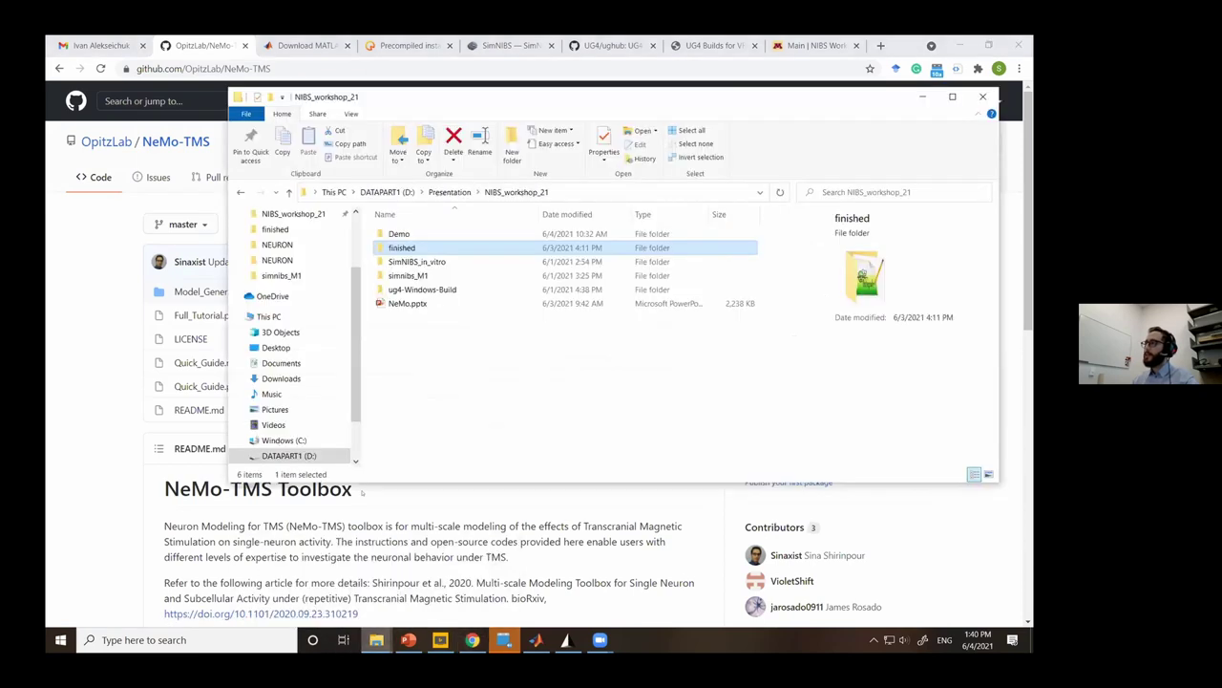
In the Demo folder, extract NeMo-TMS-master.zip with 7-Zip into a NeMo-TMS-master folder.
double_click(445, 237)
click(446, 235)
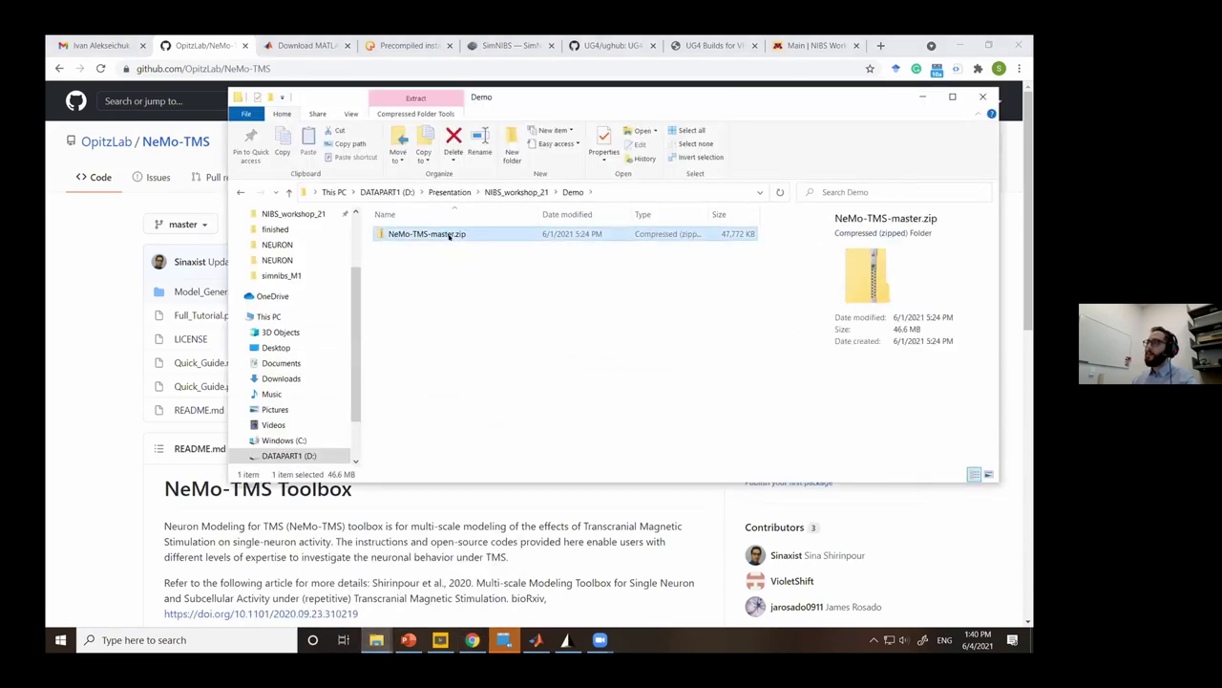
right_click(448, 235)
mouse_move(325, 324)
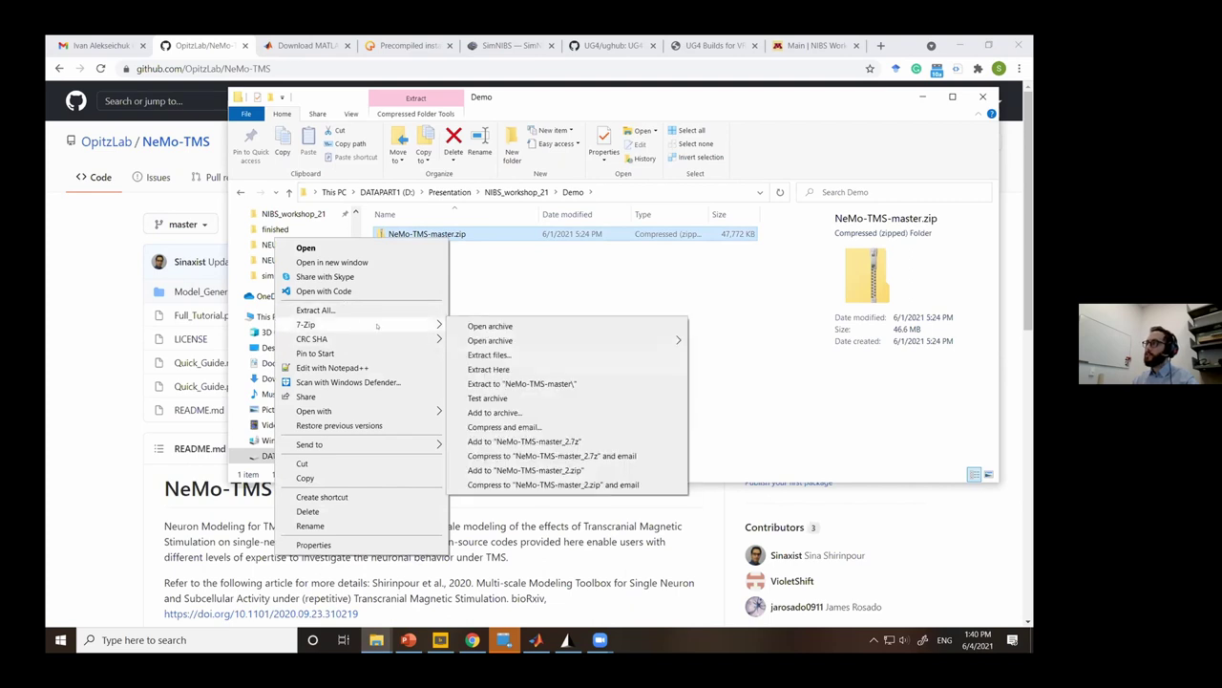
click(510, 384)
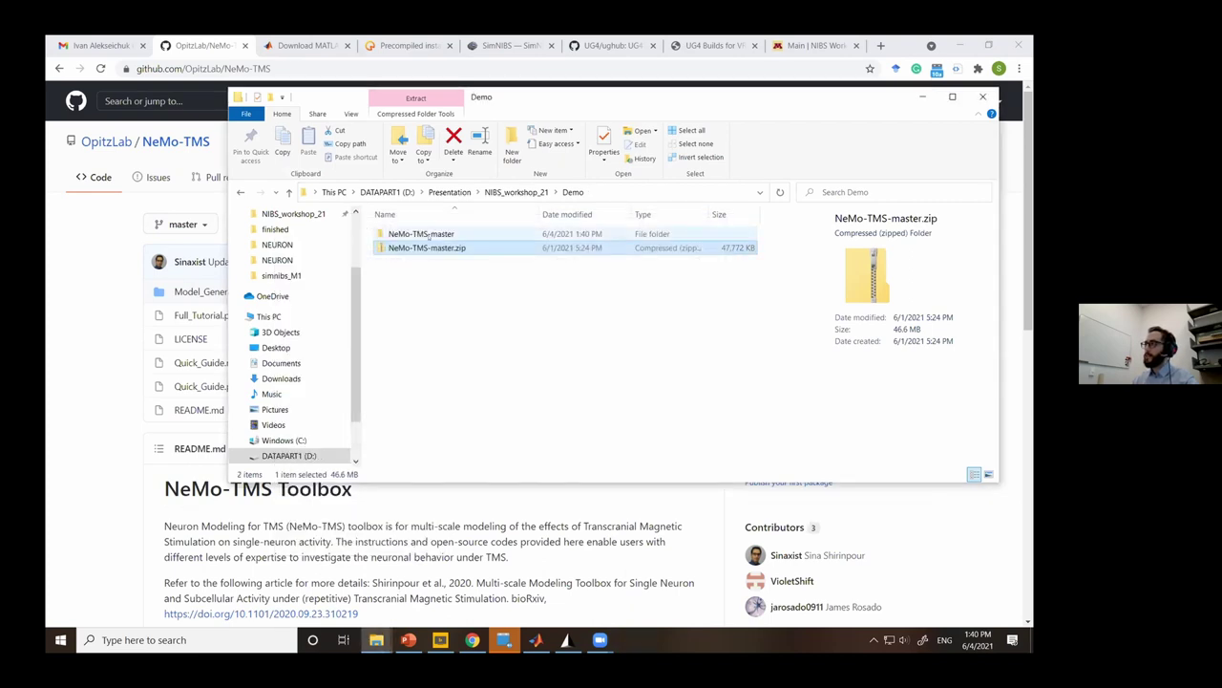
Open the extracted NeMo-TMS-master folder, glance at Full_Tutorial.pdf, and enter Model_Generation.
double_click(420, 248)
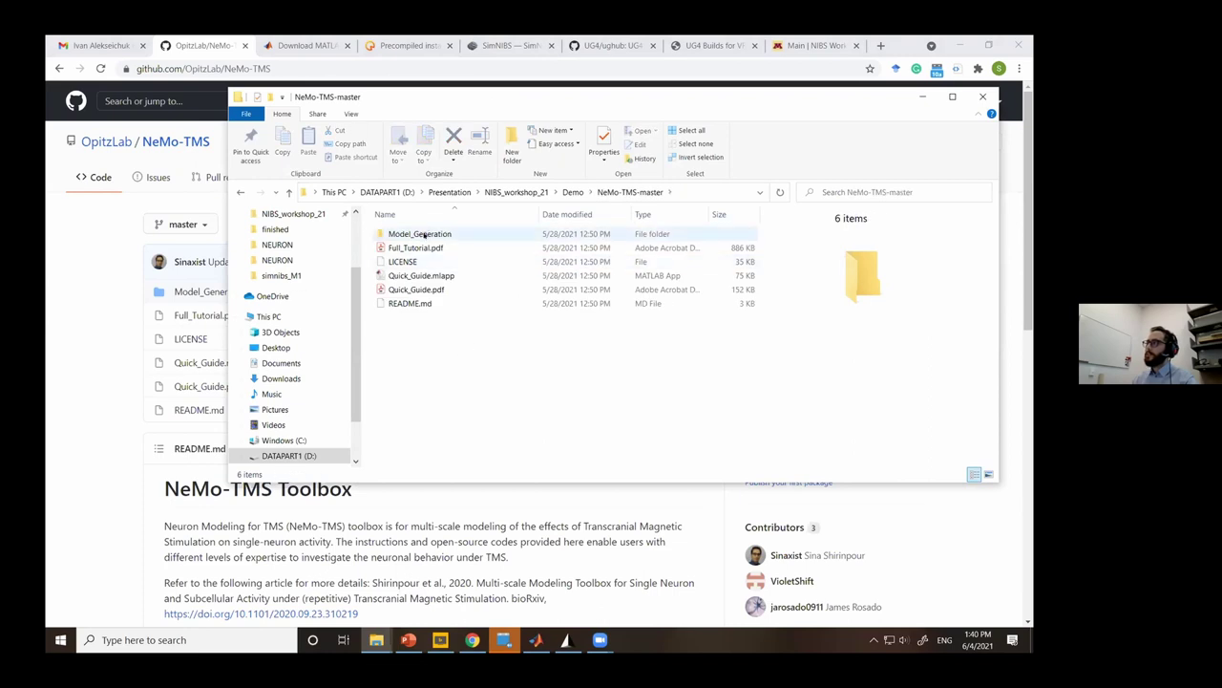
click(418, 247)
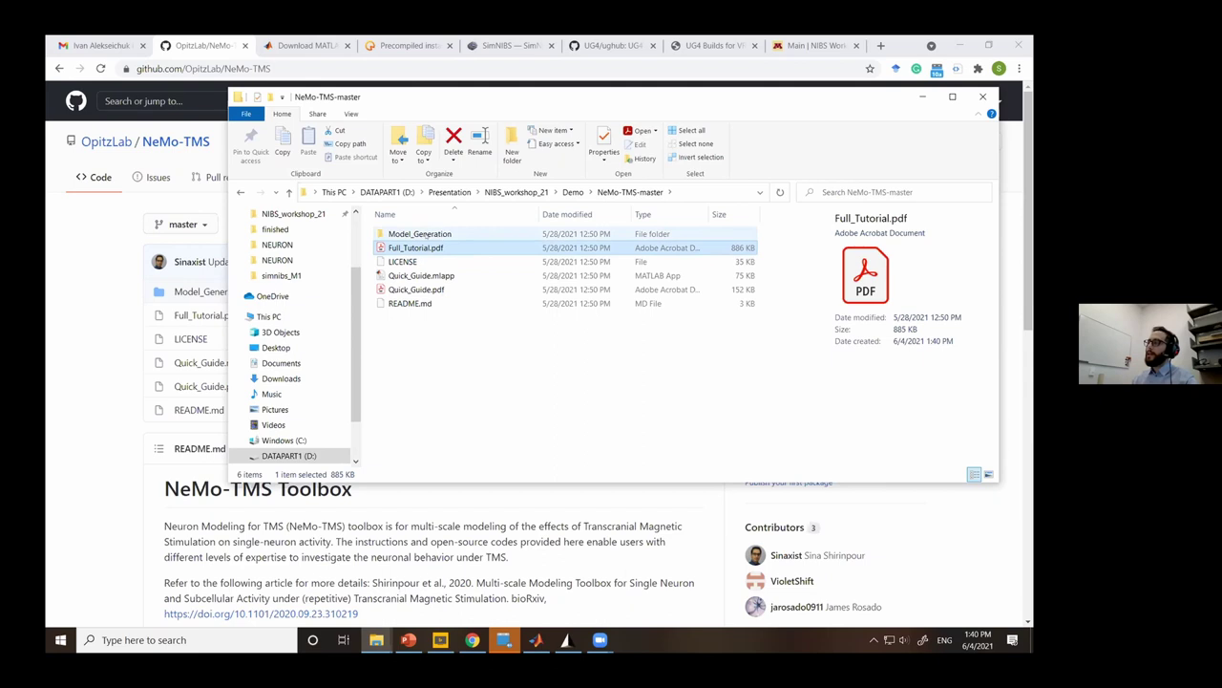
click(382, 233)
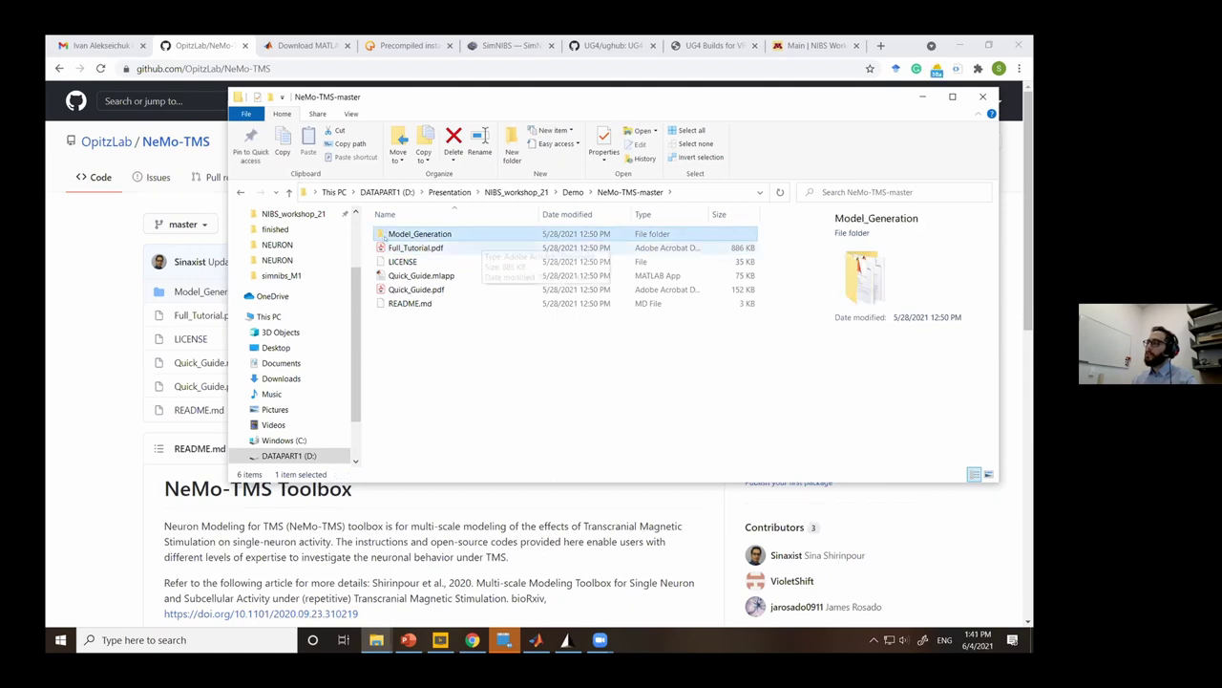
double_click(401, 235)
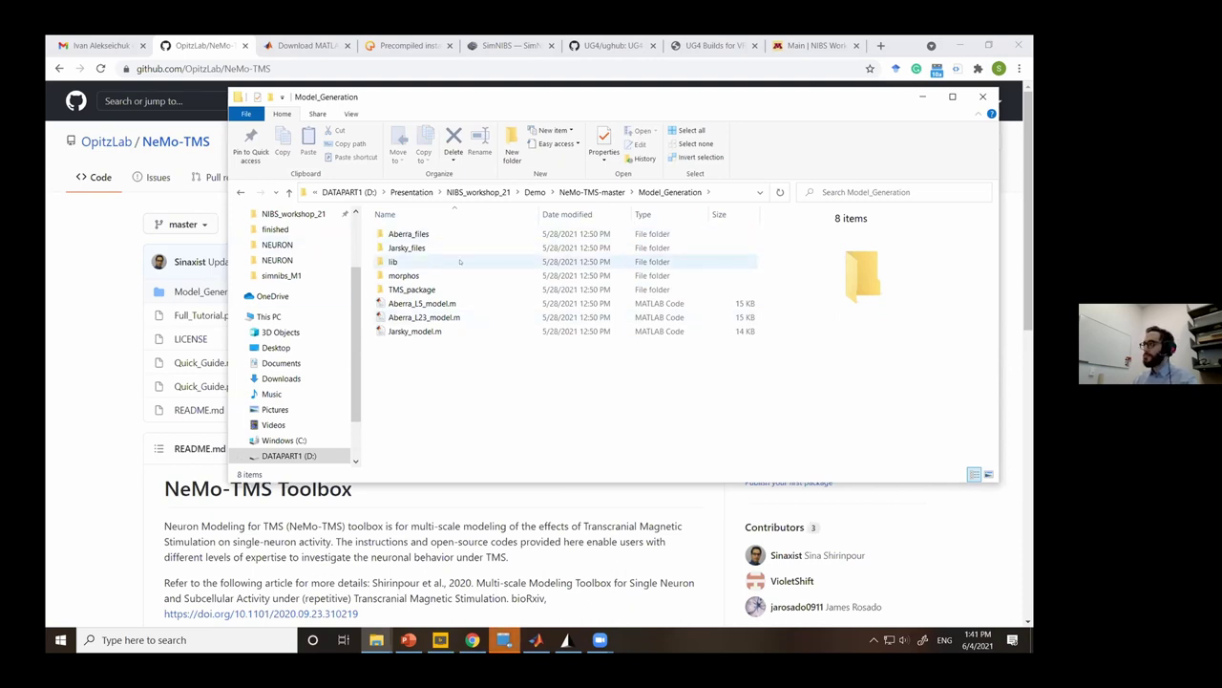
Inspect the Jarsky_model.m, Aberra_L23_model.m and Aberra_L5_model.m script details.
click(418, 330)
key(Up)
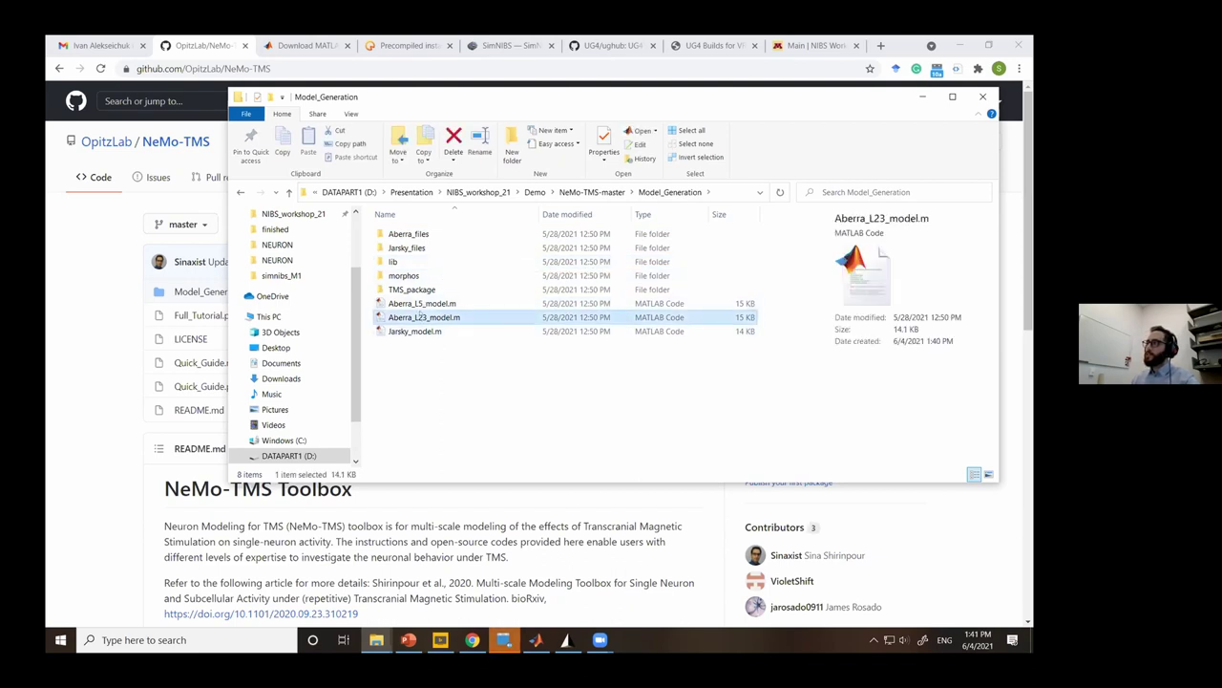
key(Down)
key(Up)
click(431, 304)
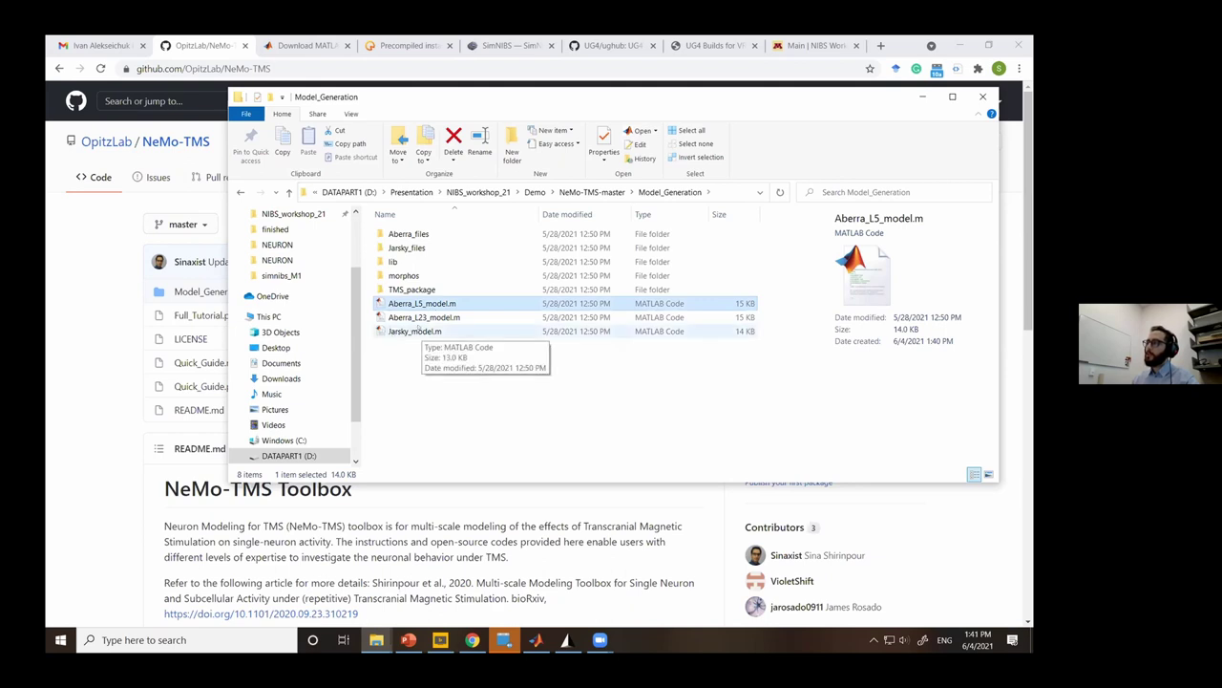
click(423, 317)
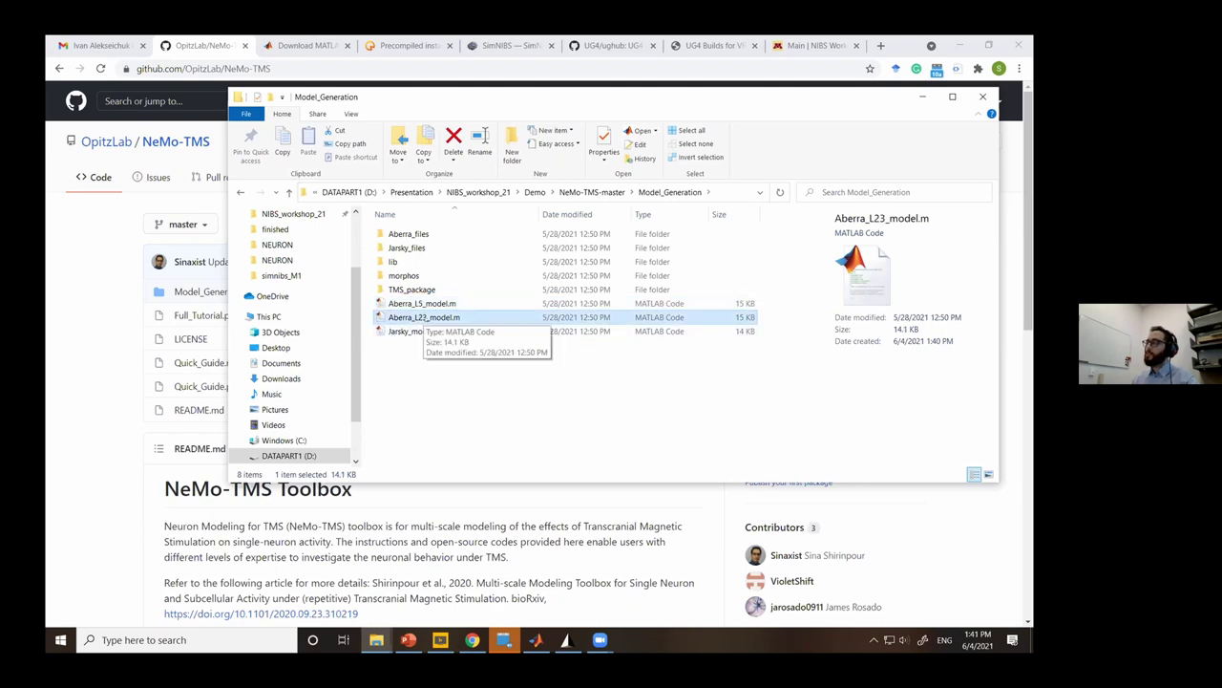
click(423, 303)
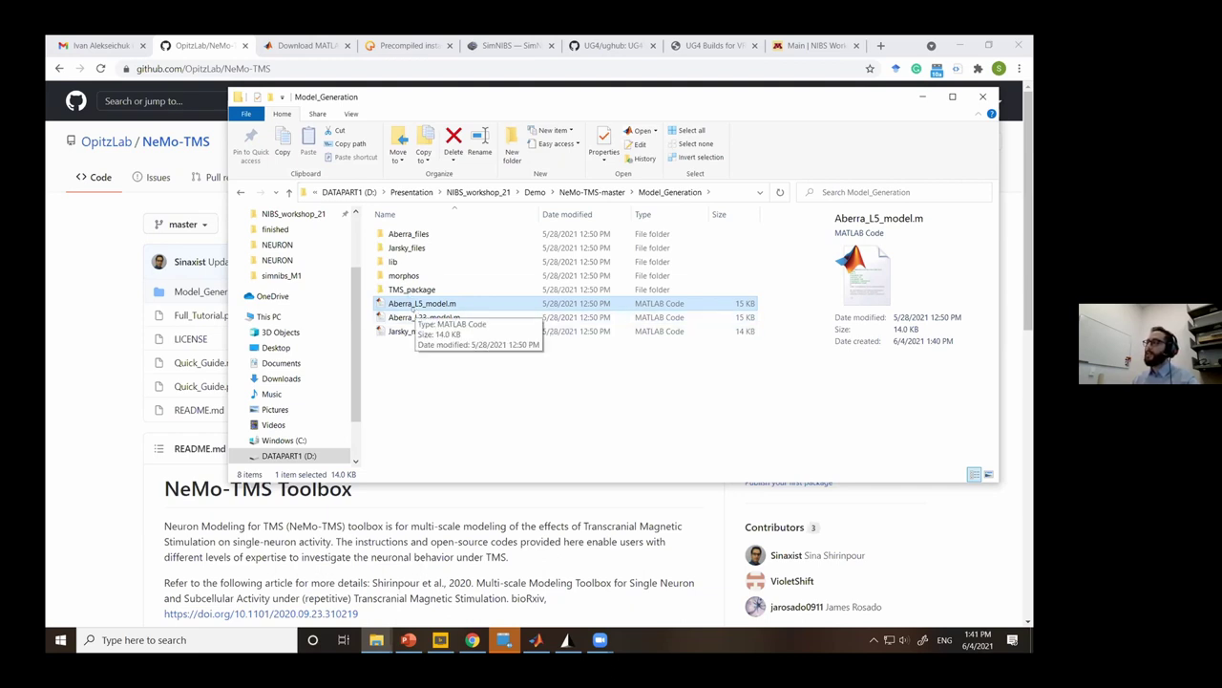
Open the Jarsky_files\lib_mech folder of ten .mod files and bring up Windows search.
double_click(409, 248)
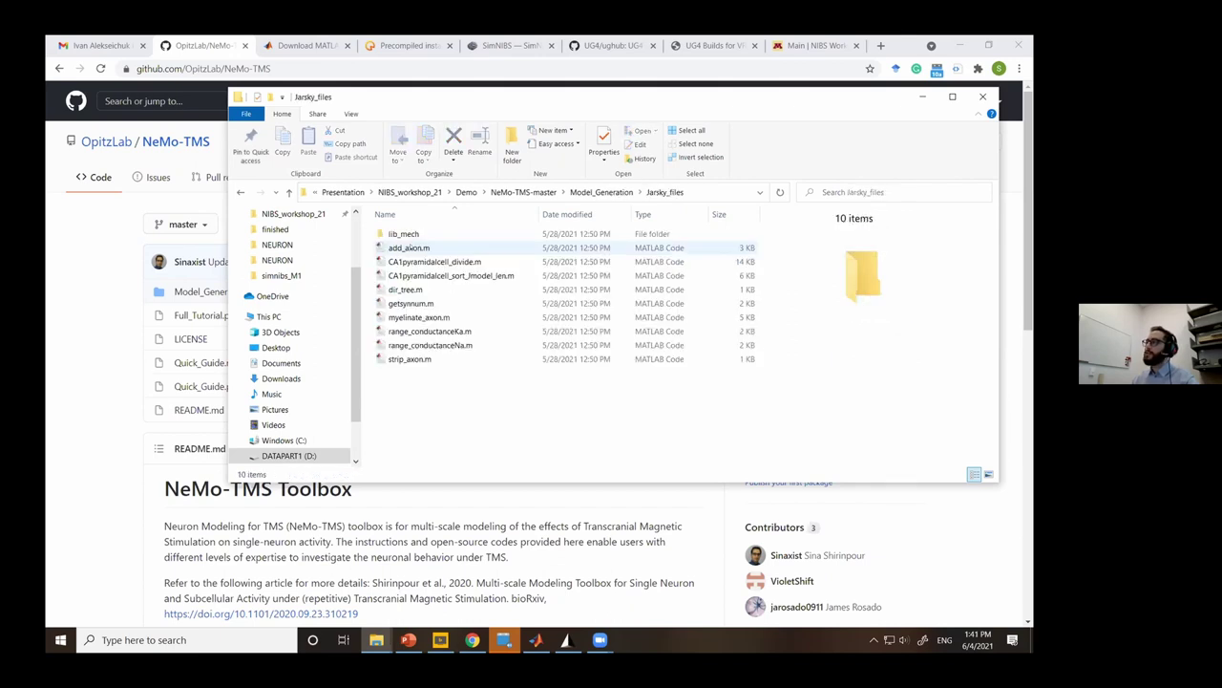
click(598, 194)
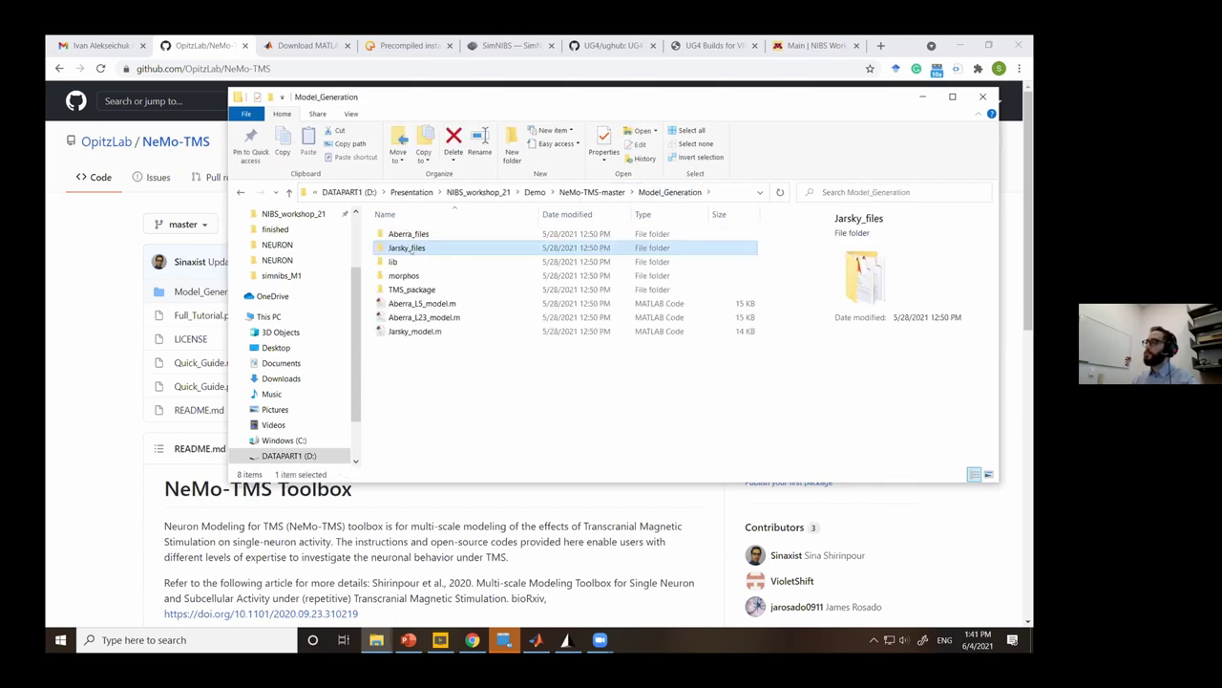
double_click(396, 248)
double_click(408, 235)
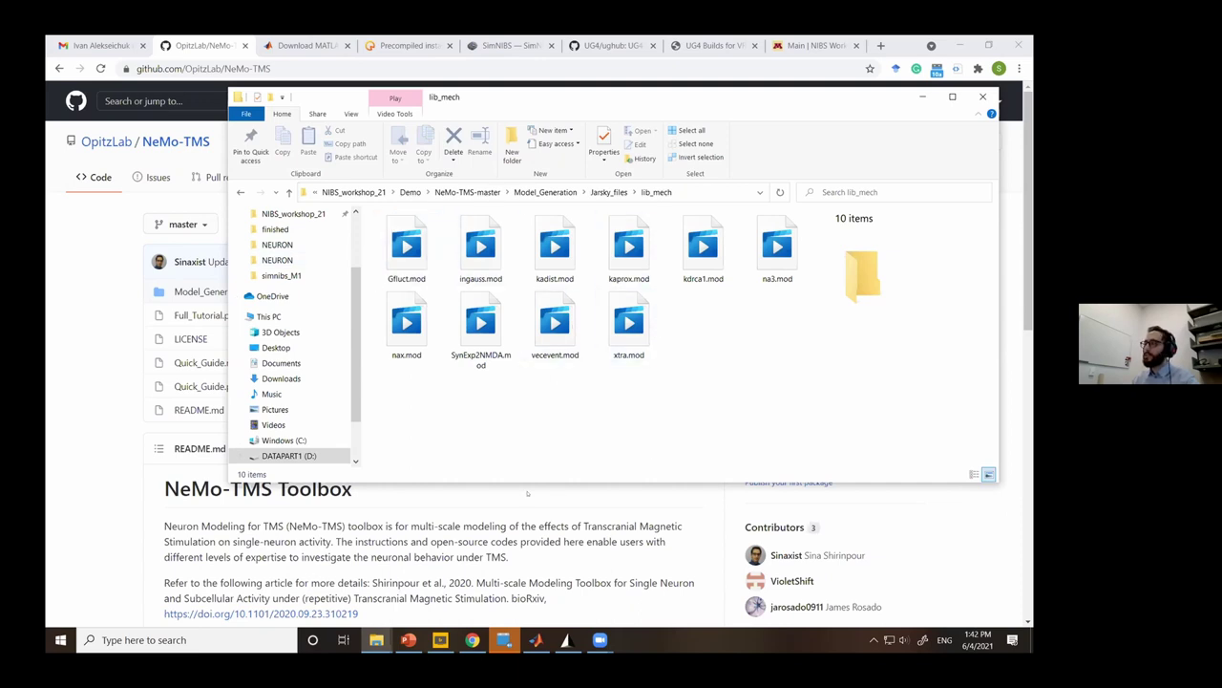
click(194, 635)
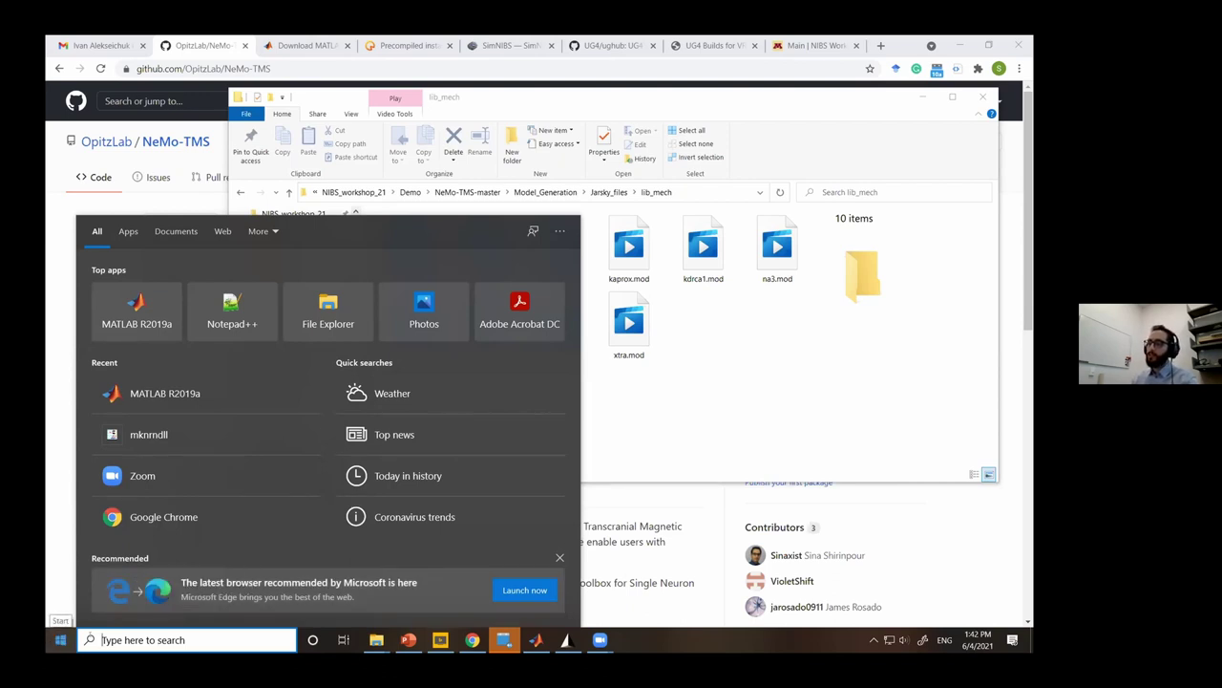
Launch mknrndll and select the Jarsky_files lib_mech directory from recent directories.
text(m)
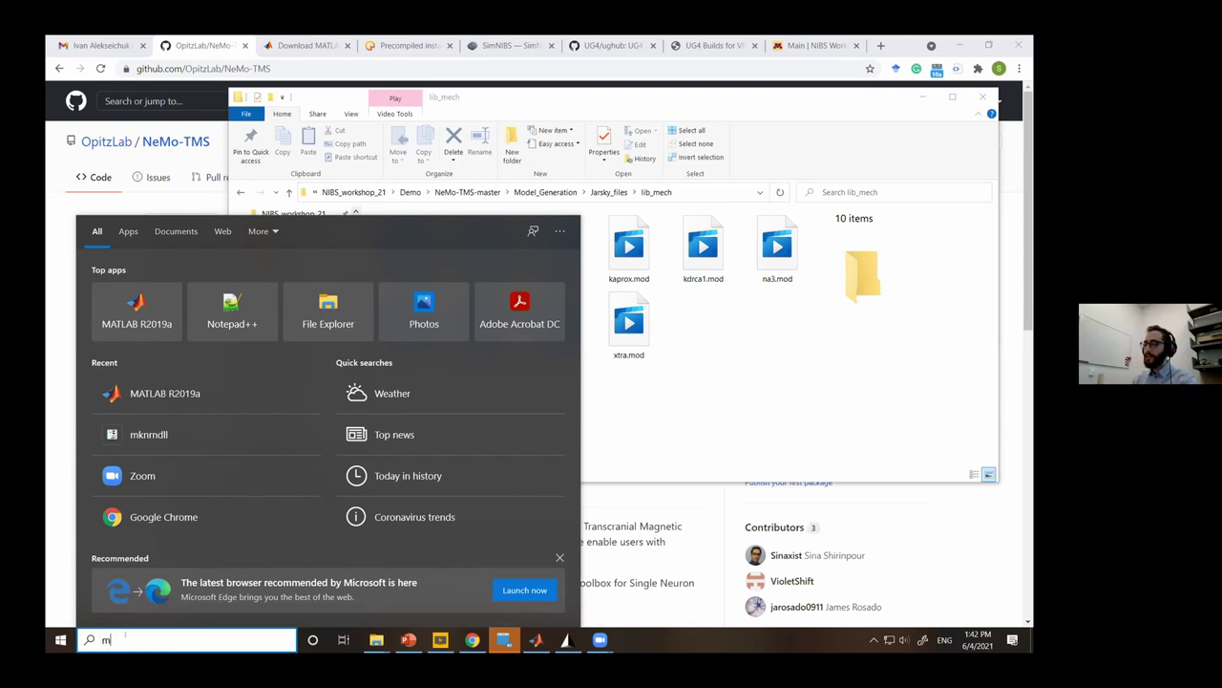
text(knrn)
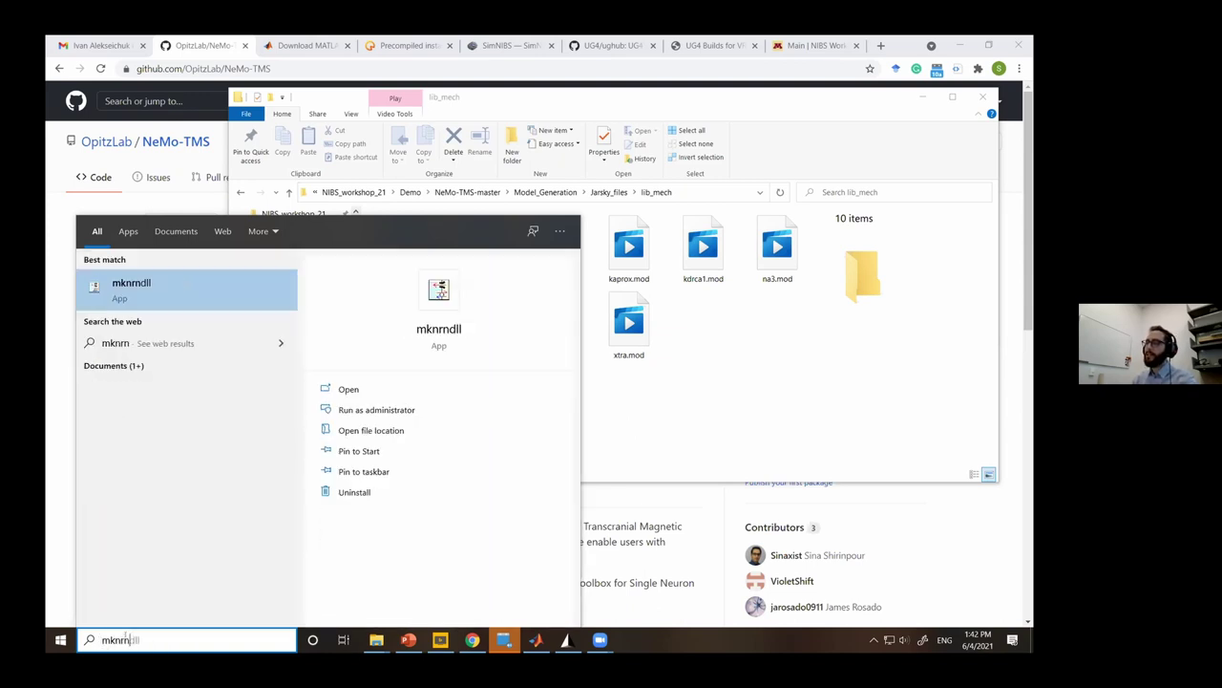
click(148, 296)
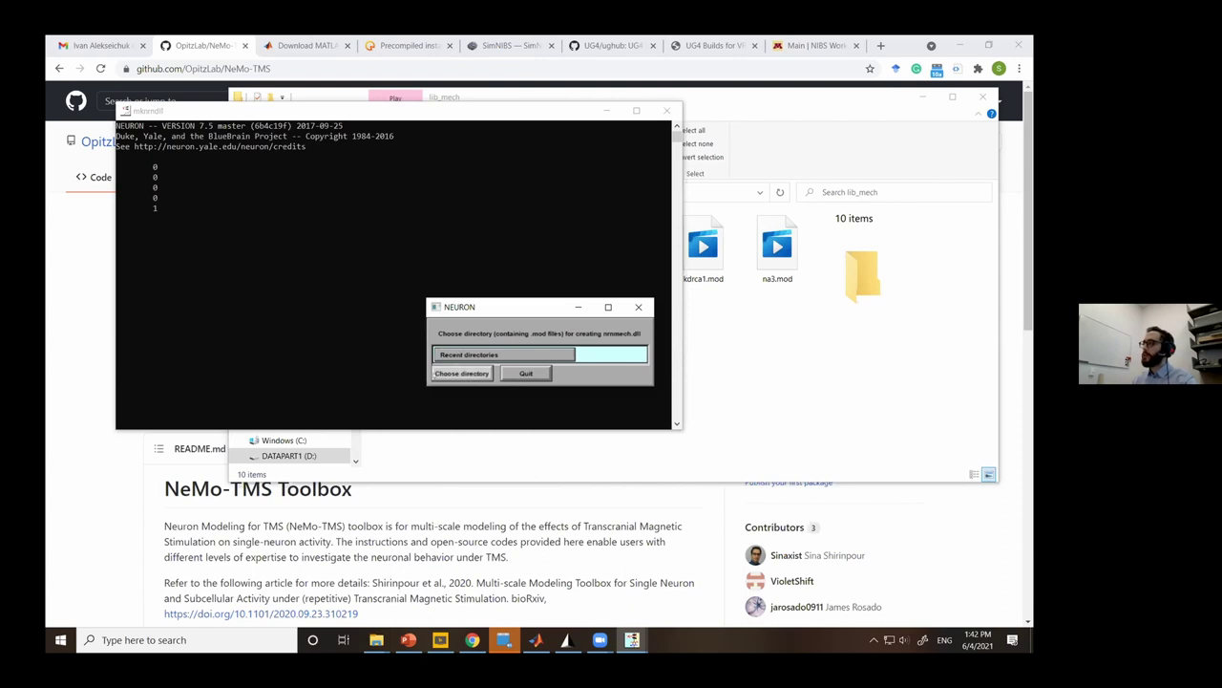
click(468, 355)
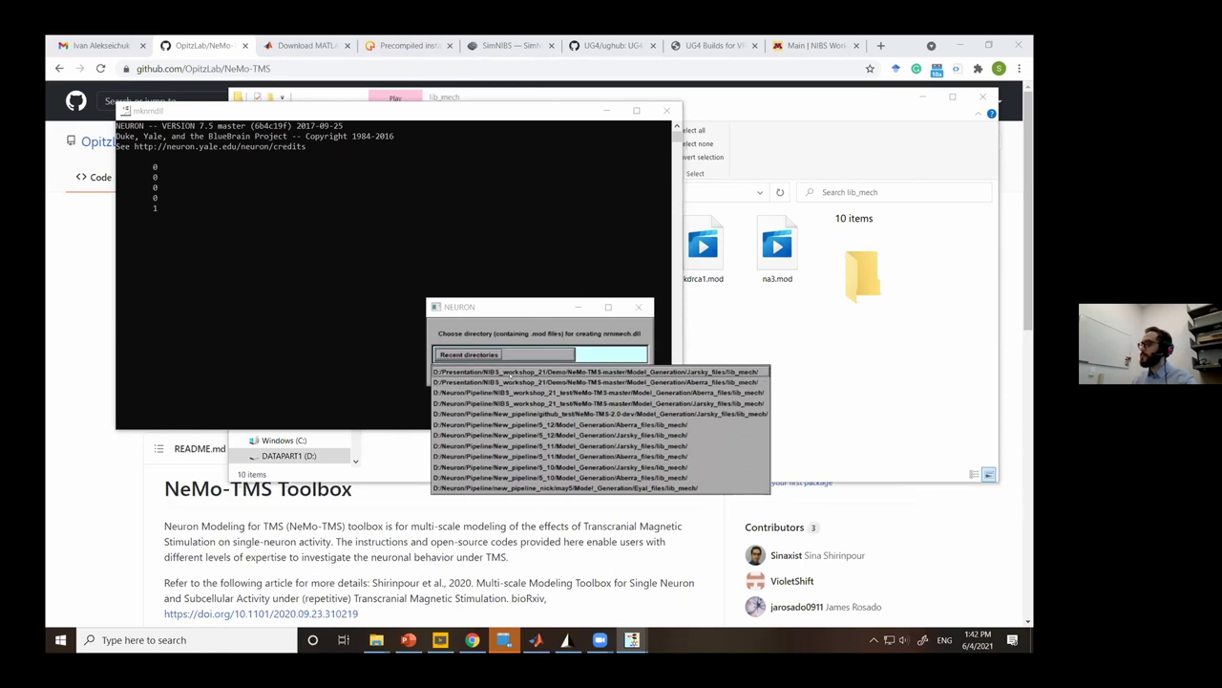
click(589, 372)
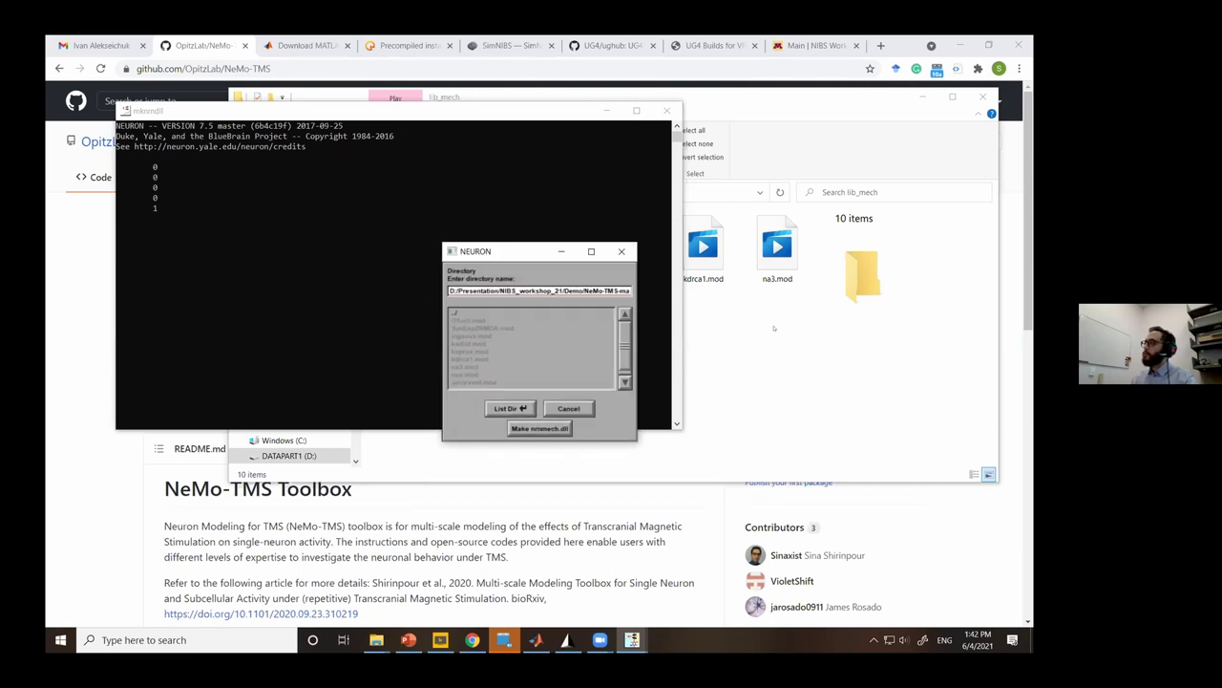
Build nrnmech.dll from the Jarsky mechanisms and close the finished build console.
click(735, 363)
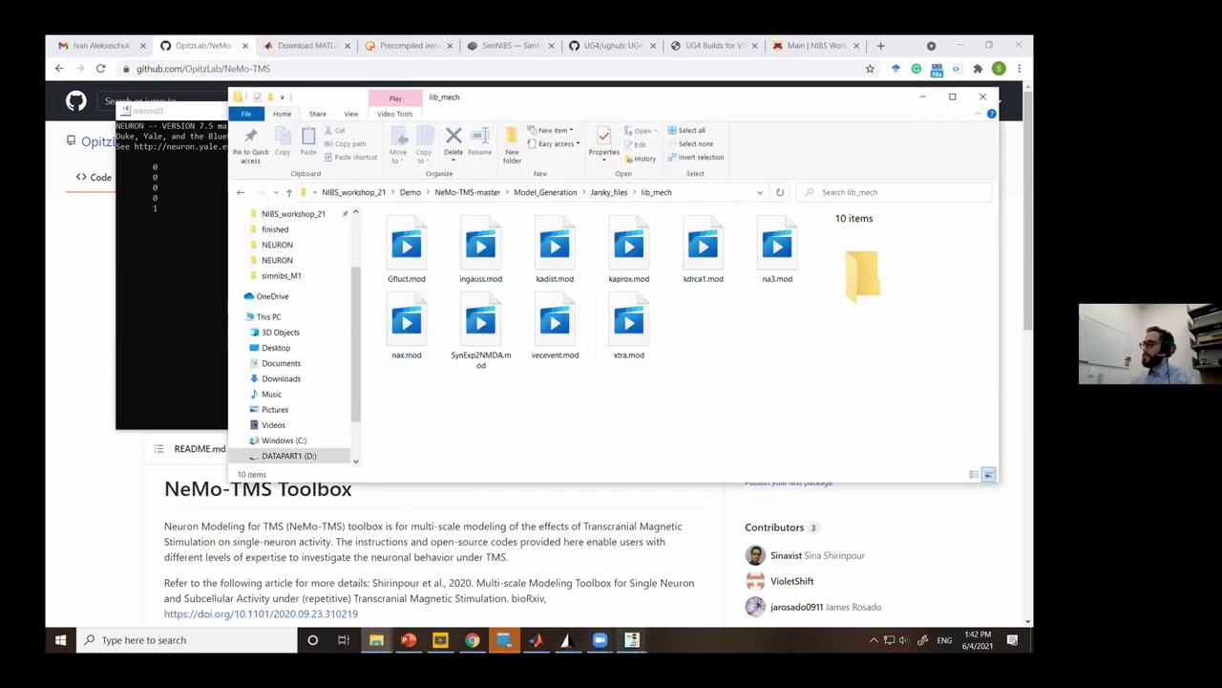
click(630, 573)
click(539, 428)
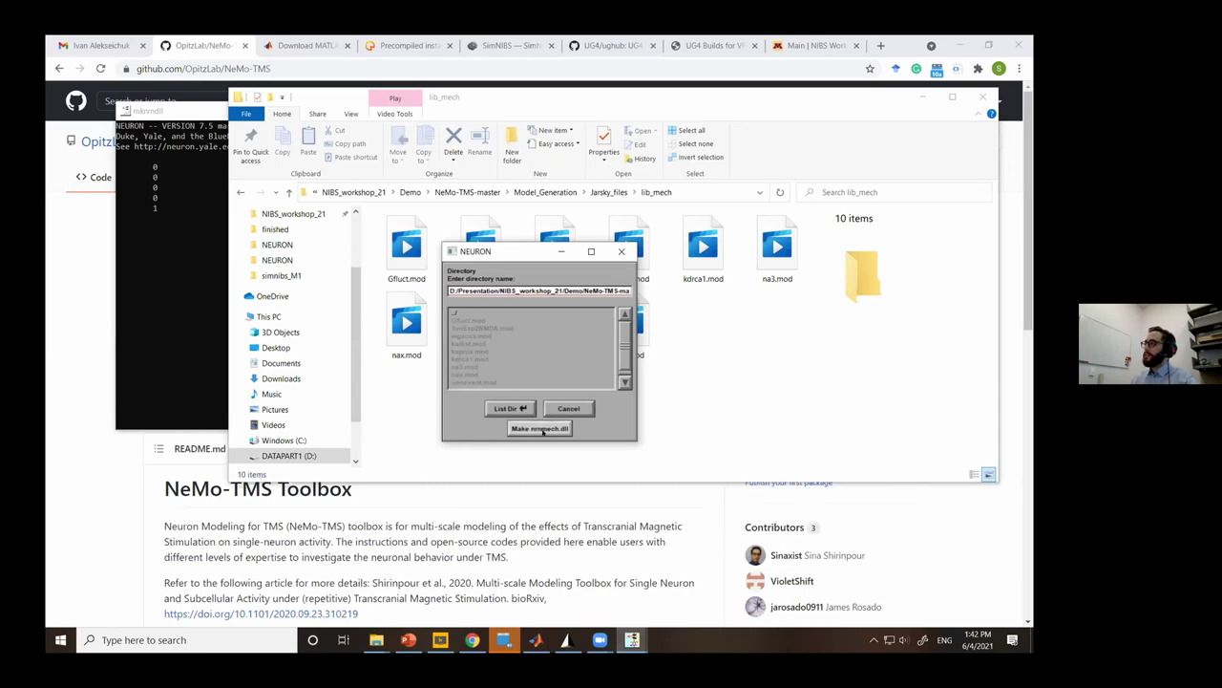
click(153, 322)
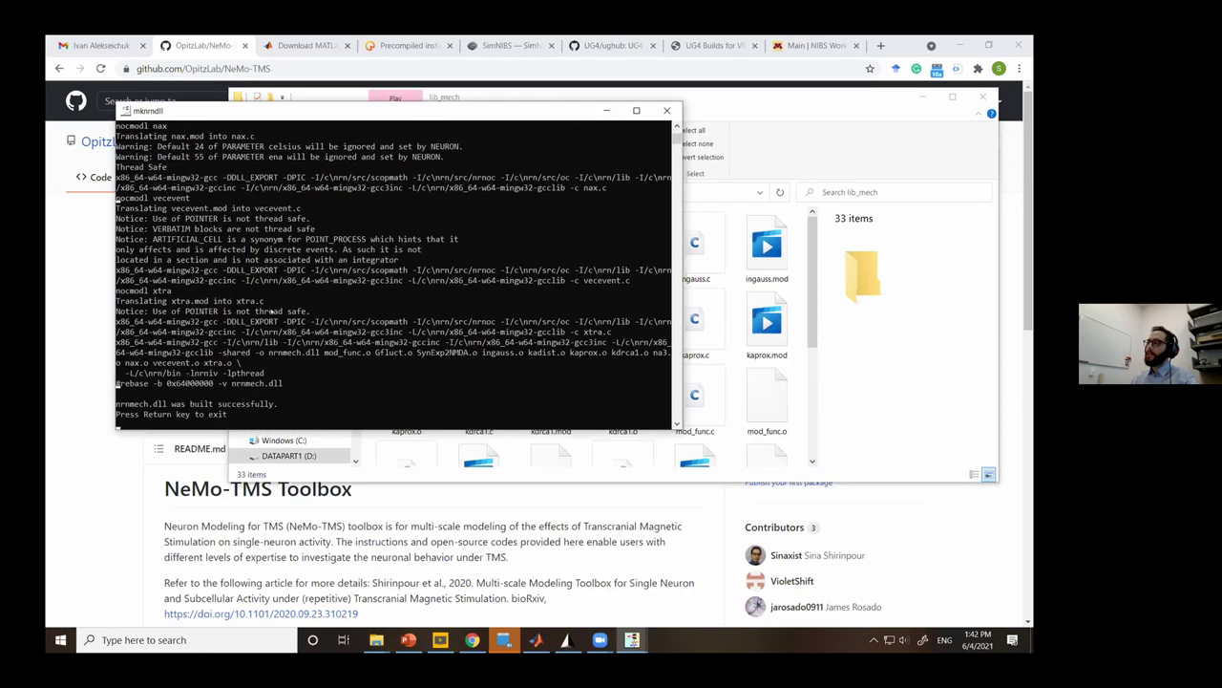
click(311, 332)
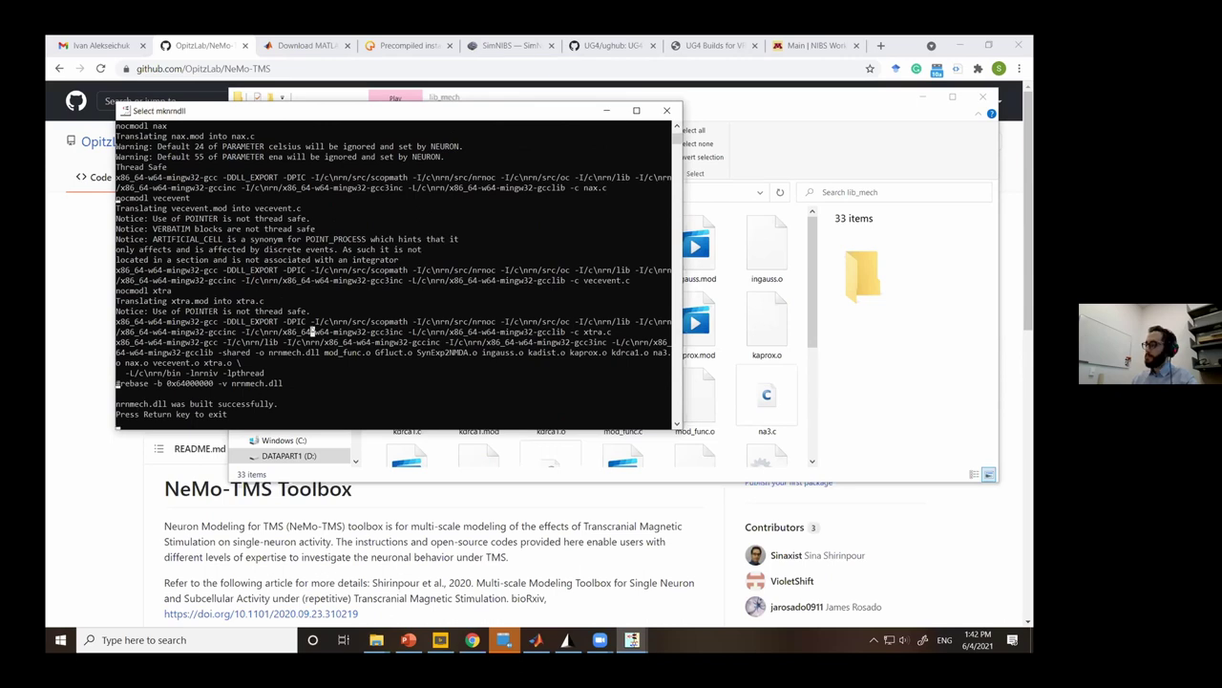
key(Escape)
click(320, 332)
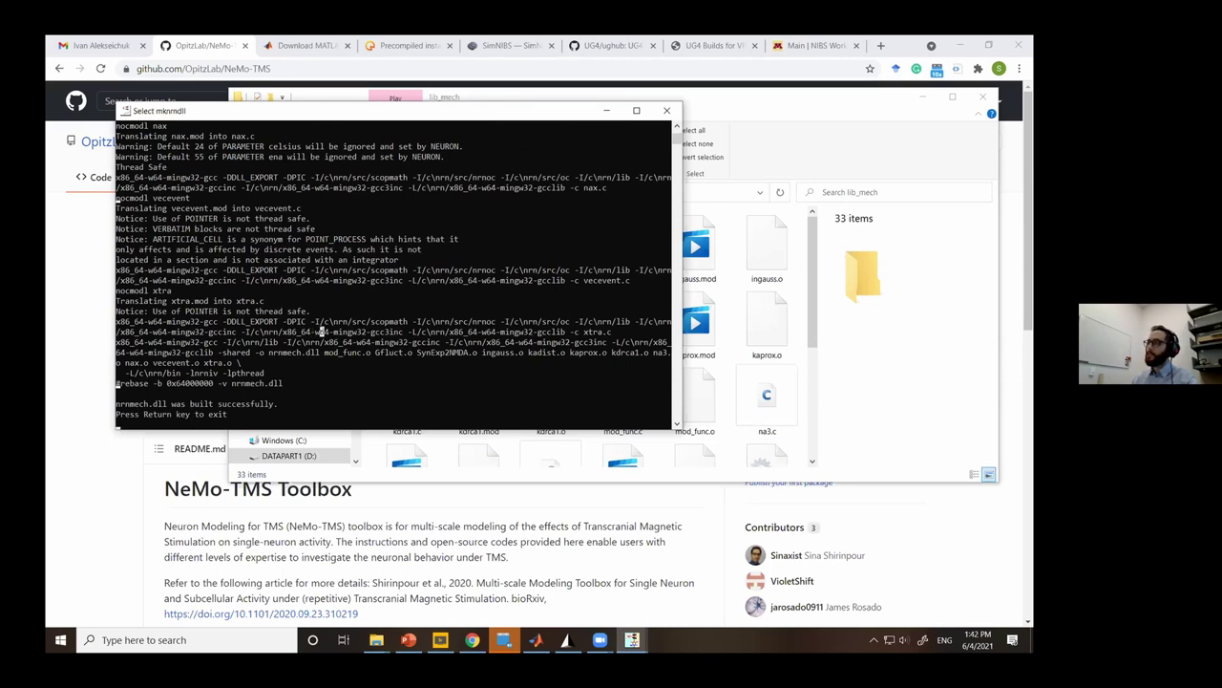
key(Return)
key(Return)
Check the new nrnmech.dll in lib_mech, then go back up to Model_Generation.
scroll(612, 324, down, 3)
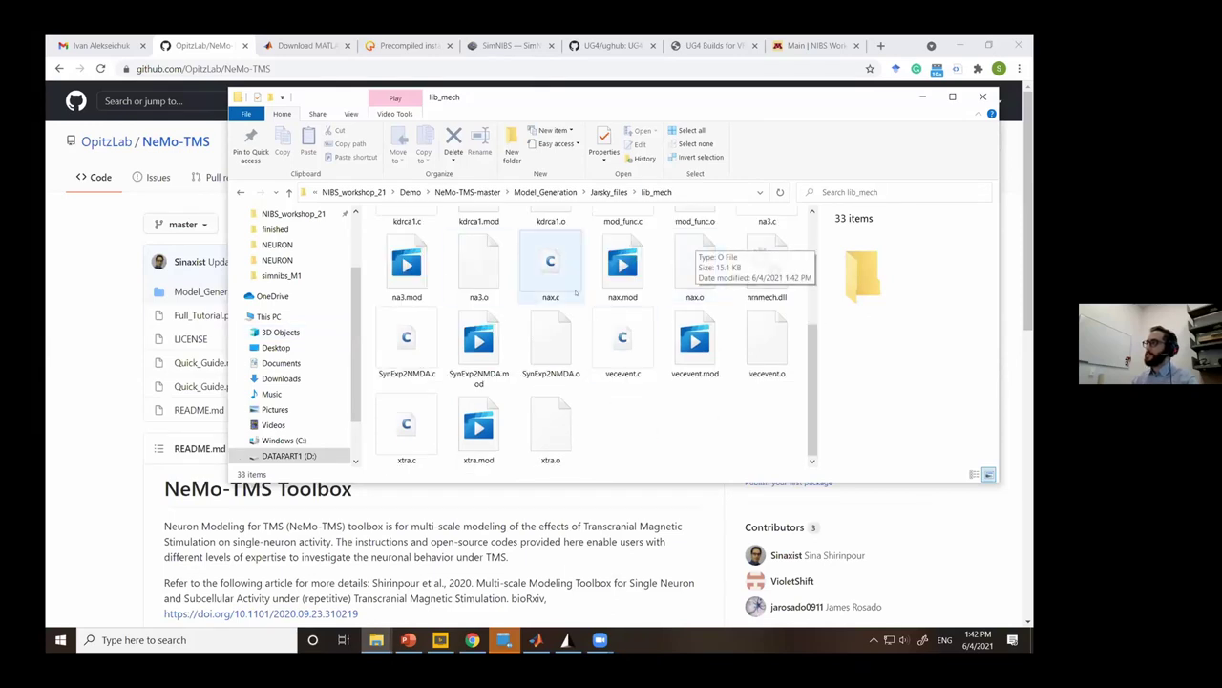
scroll(692, 248, up, 3)
scroll(806, 394, down, 3)
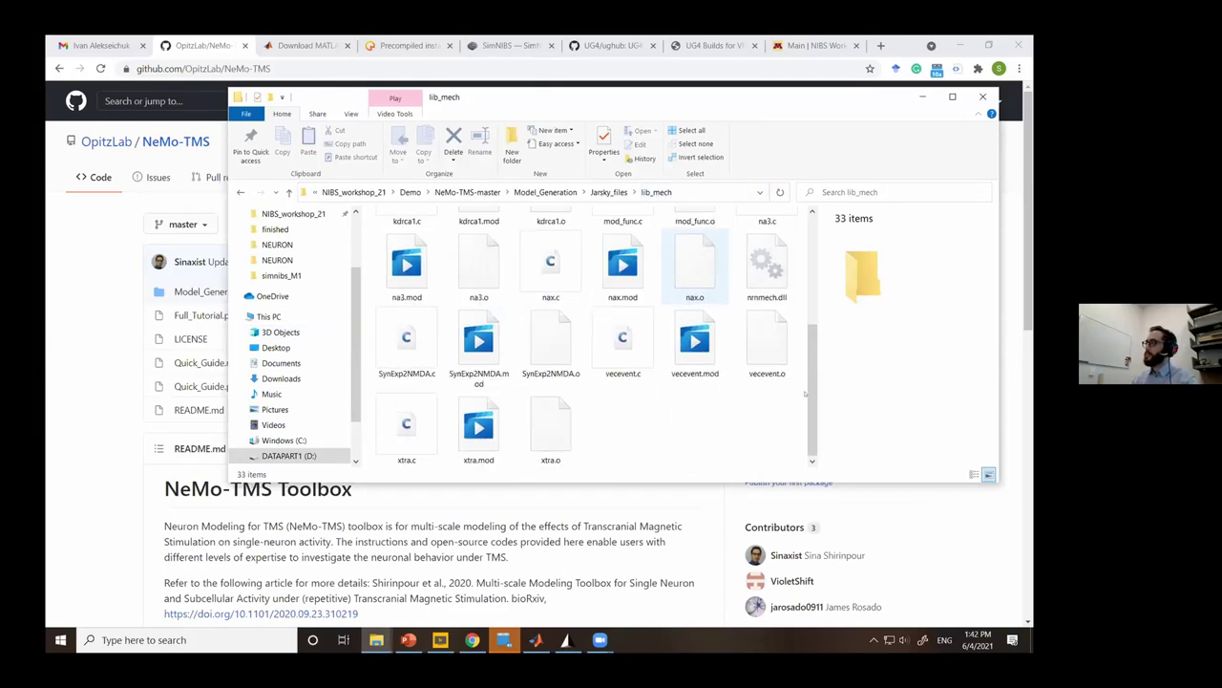
click(786, 283)
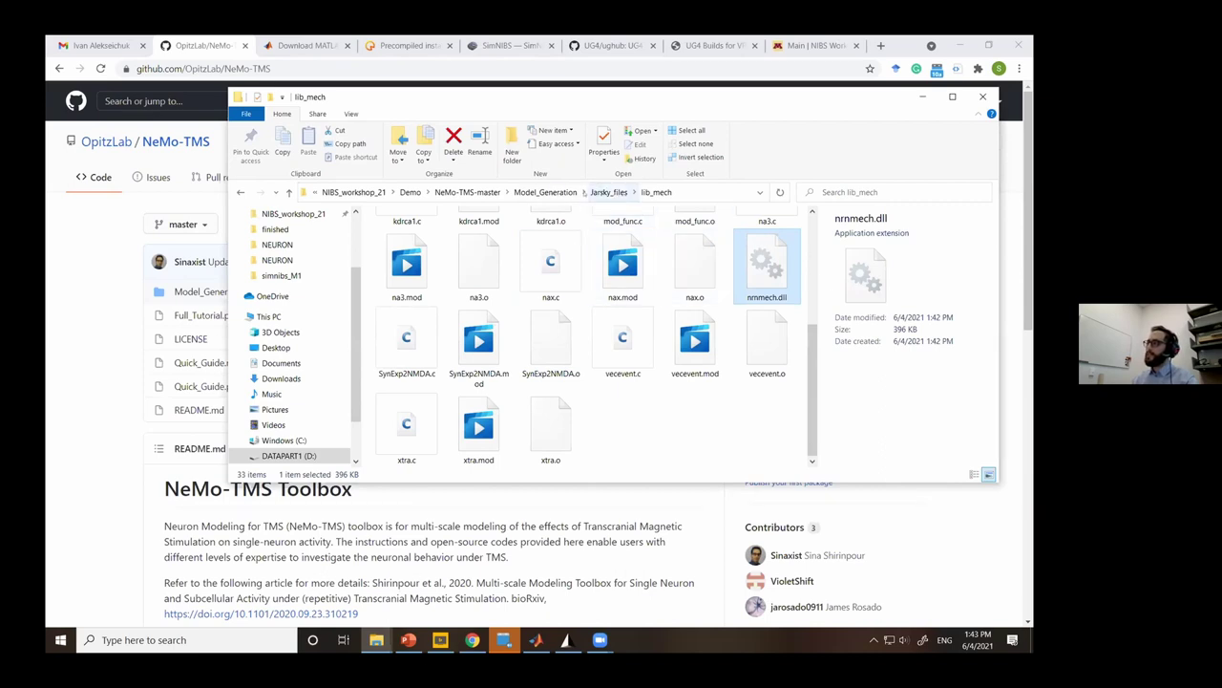
click(545, 192)
Open Aberra_files\lib_mech and launch mknrndll from Windows search.
double_click(443, 233)
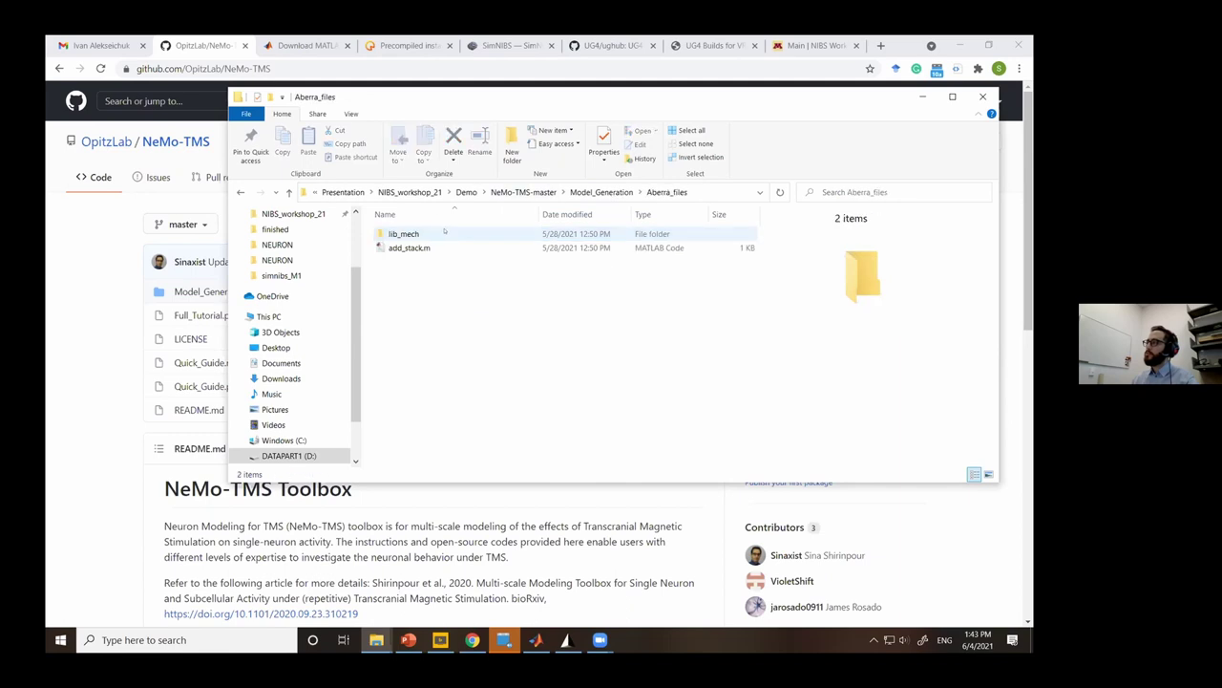
double_click(441, 234)
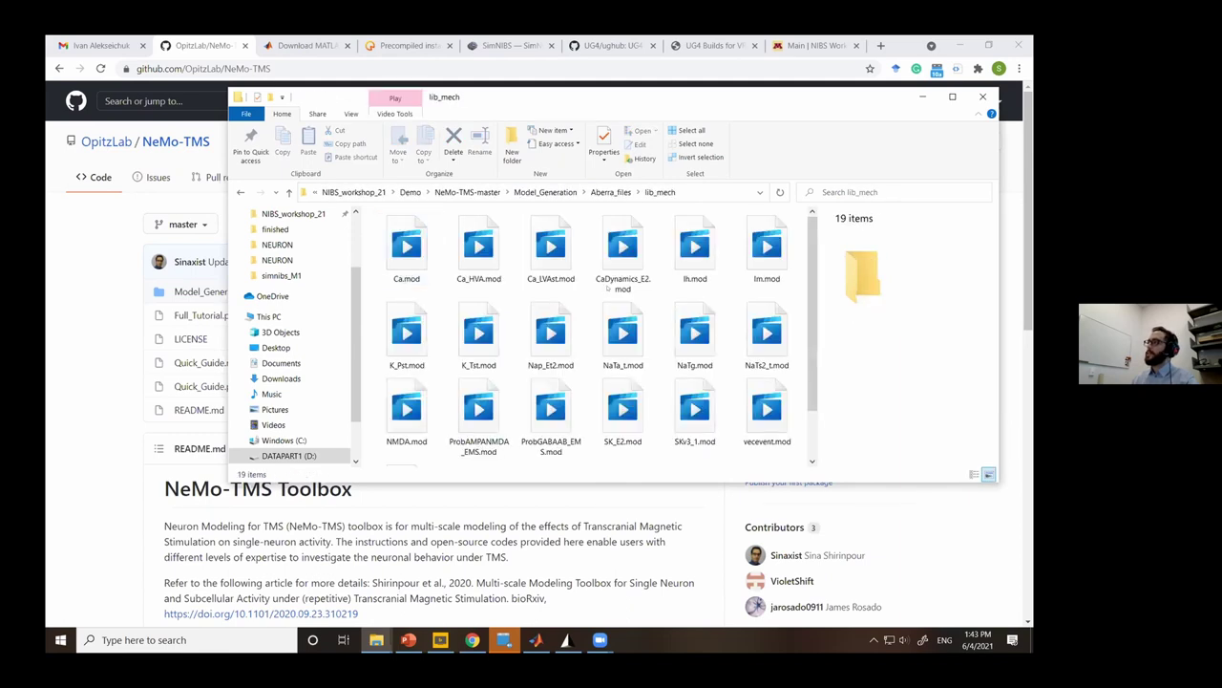
click(181, 639)
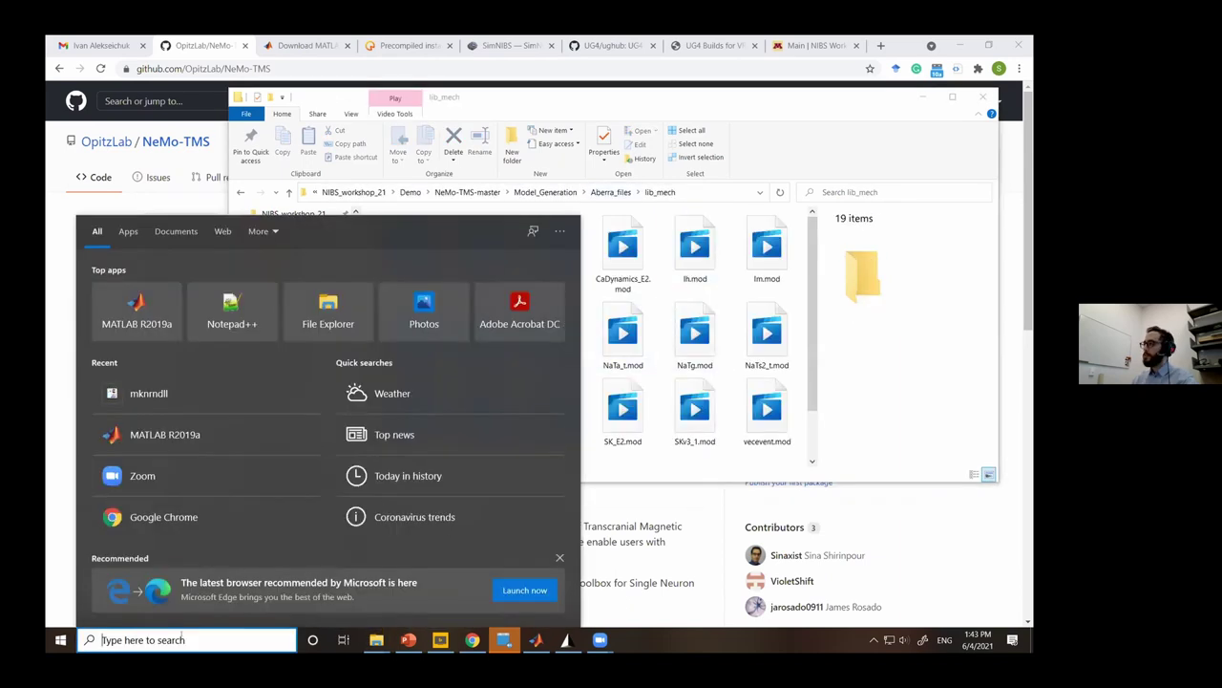
text(mknrndll)
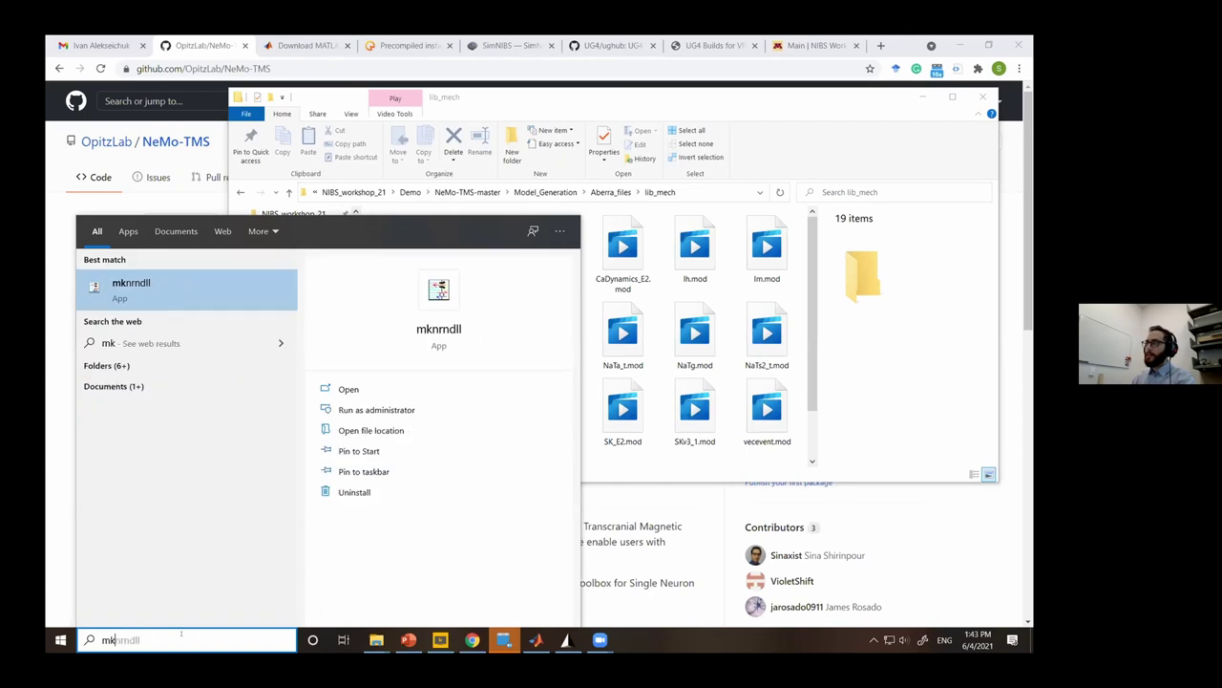
key(Return)
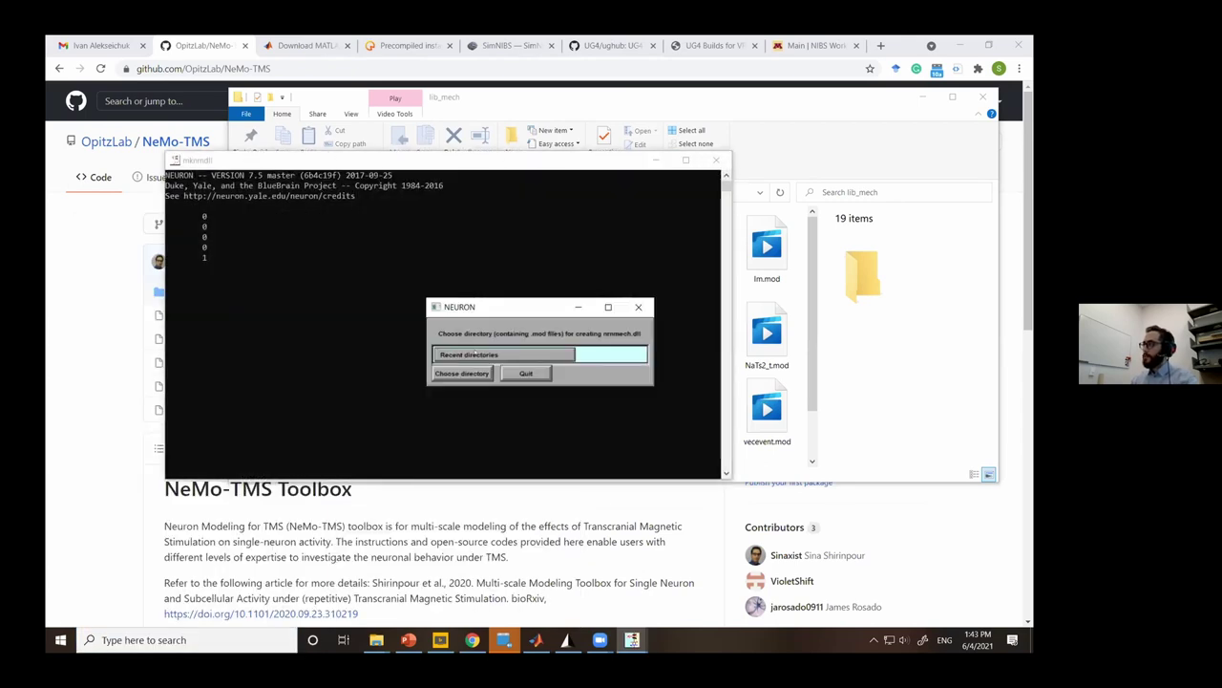
Build nrnmech.dll for the Aberra_files lib_mech directory, then return to Model_Generation.
click(468, 354)
click(495, 382)
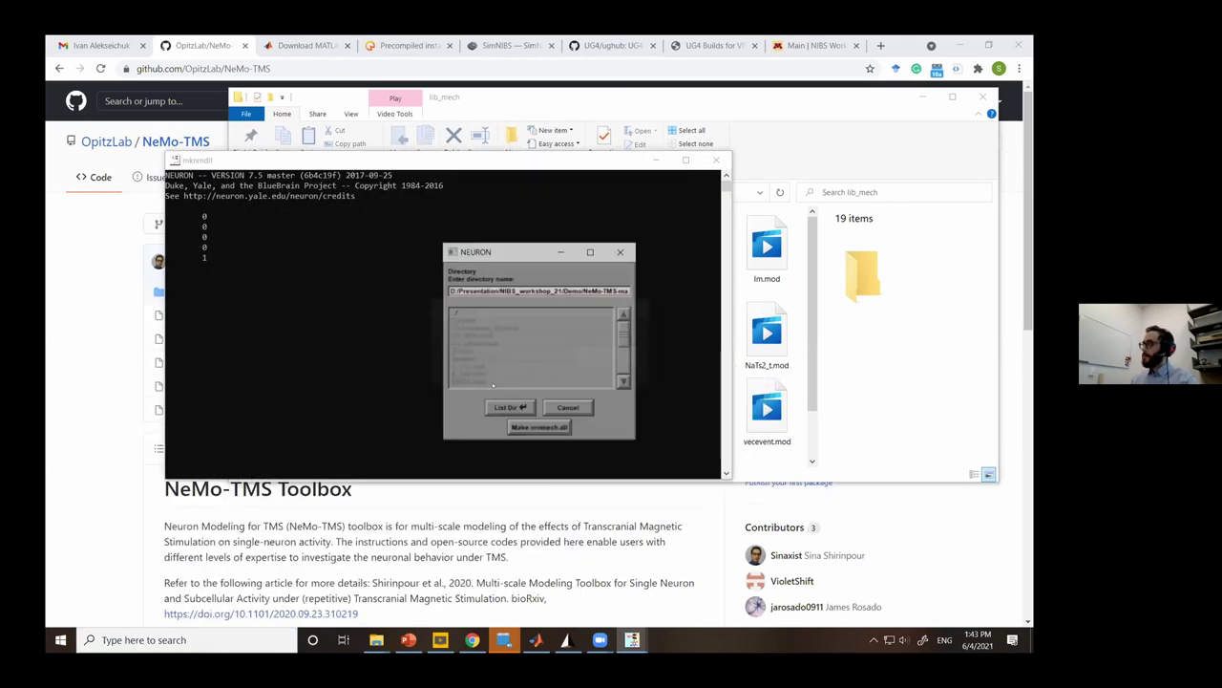
click(511, 409)
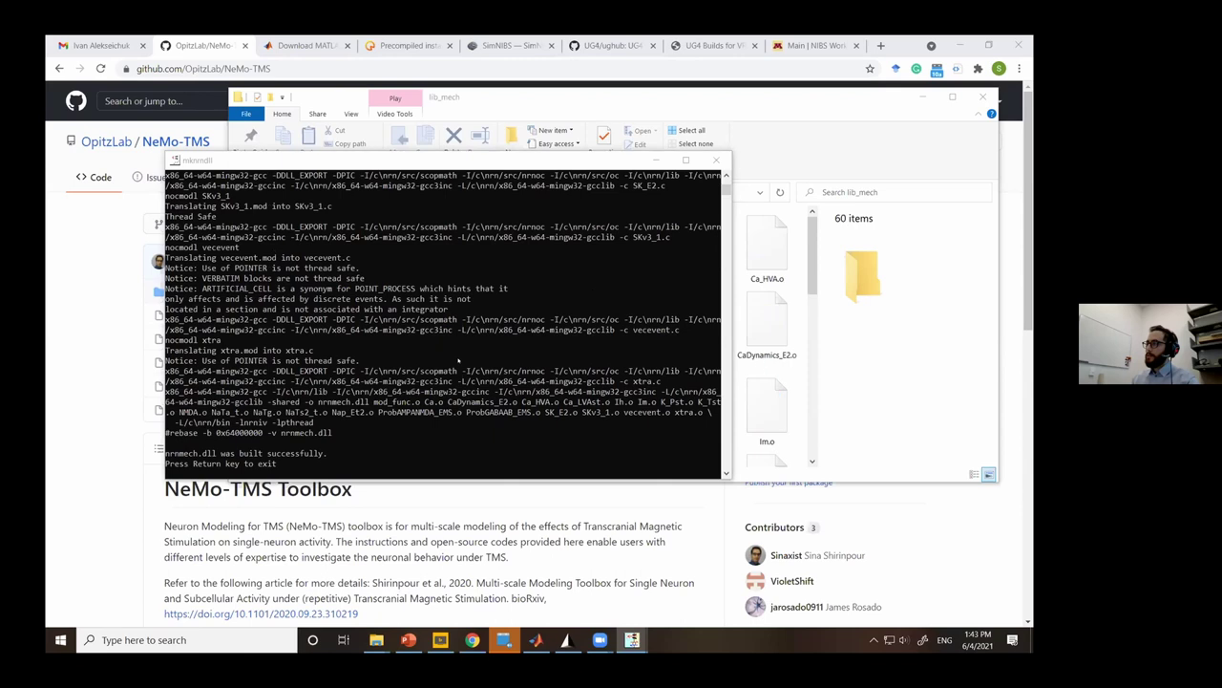
key(Return)
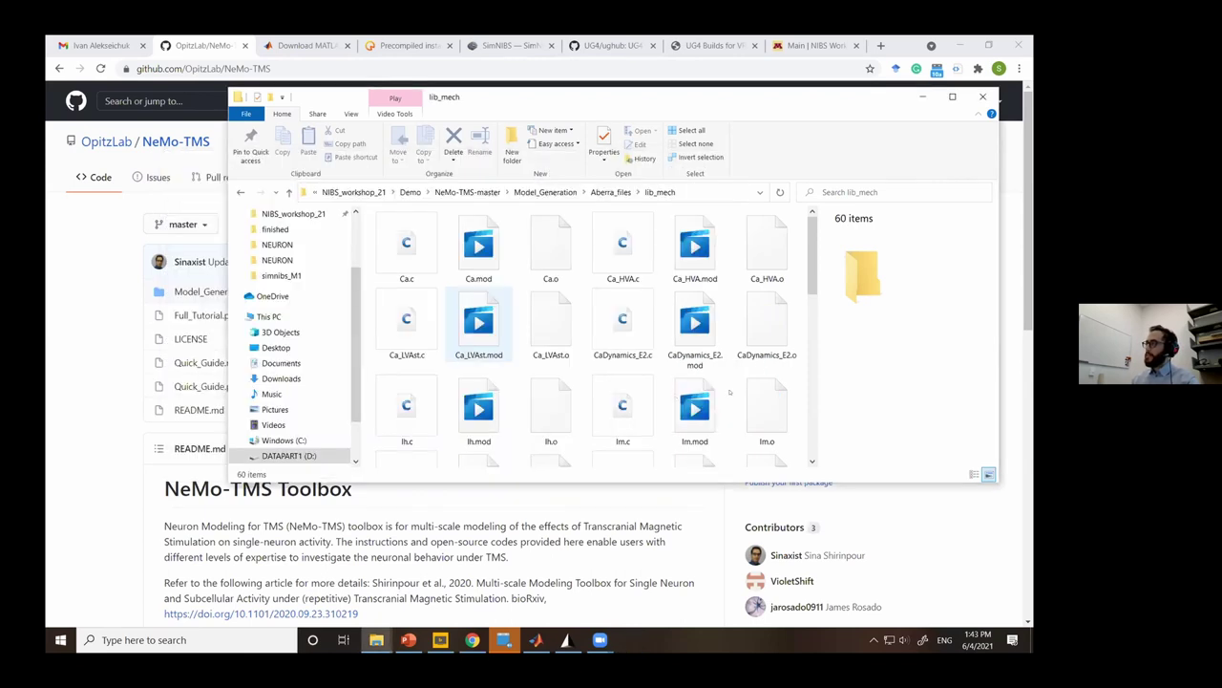
scroll(754, 315, down, 5)
scroll(563, 238, up, 5)
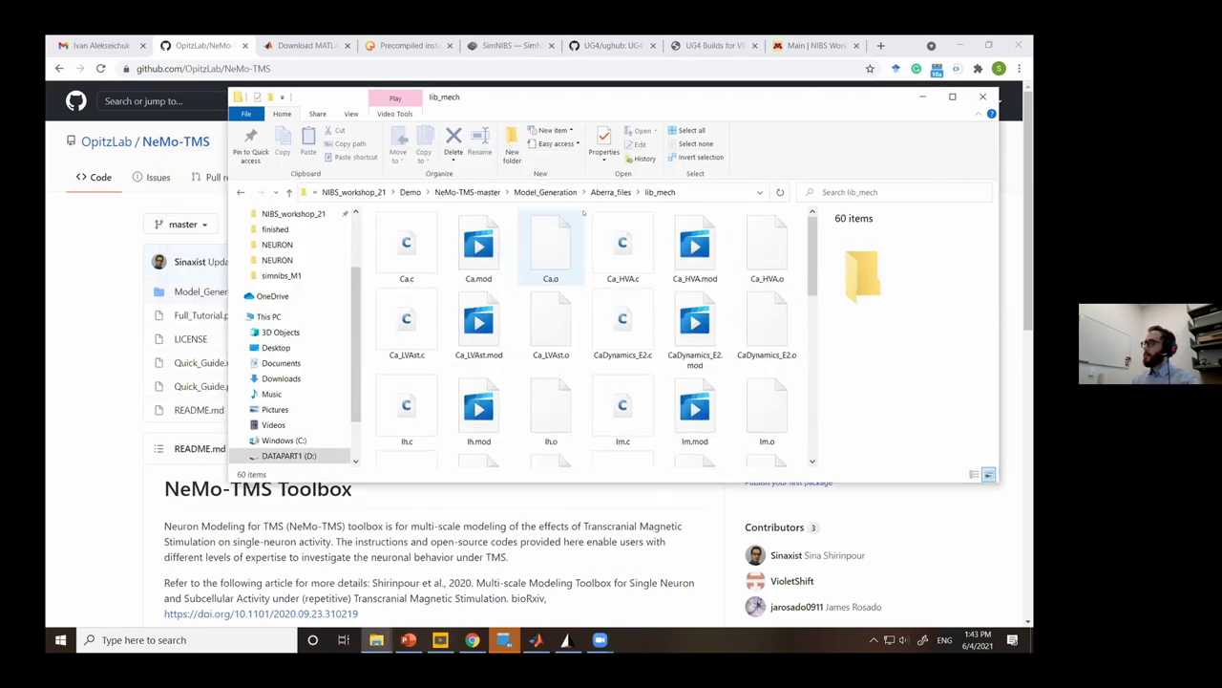
click(546, 192)
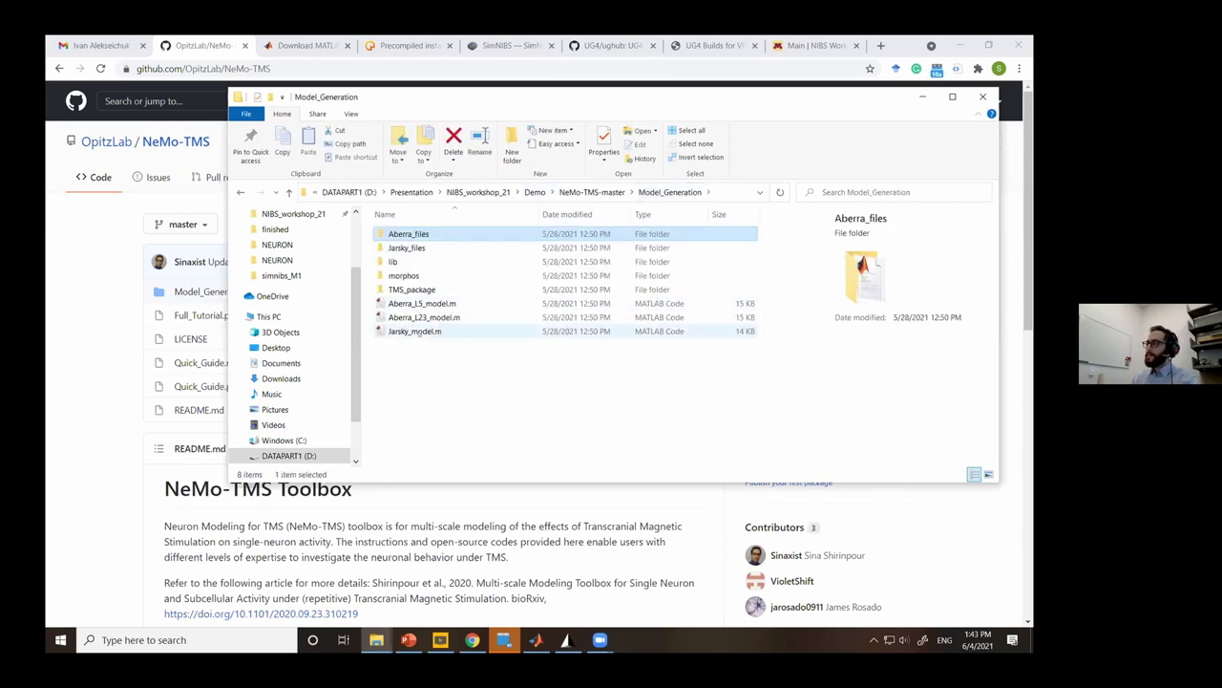
Open Jarsky_model.m in the MATLAB Editor.
click(429, 332)
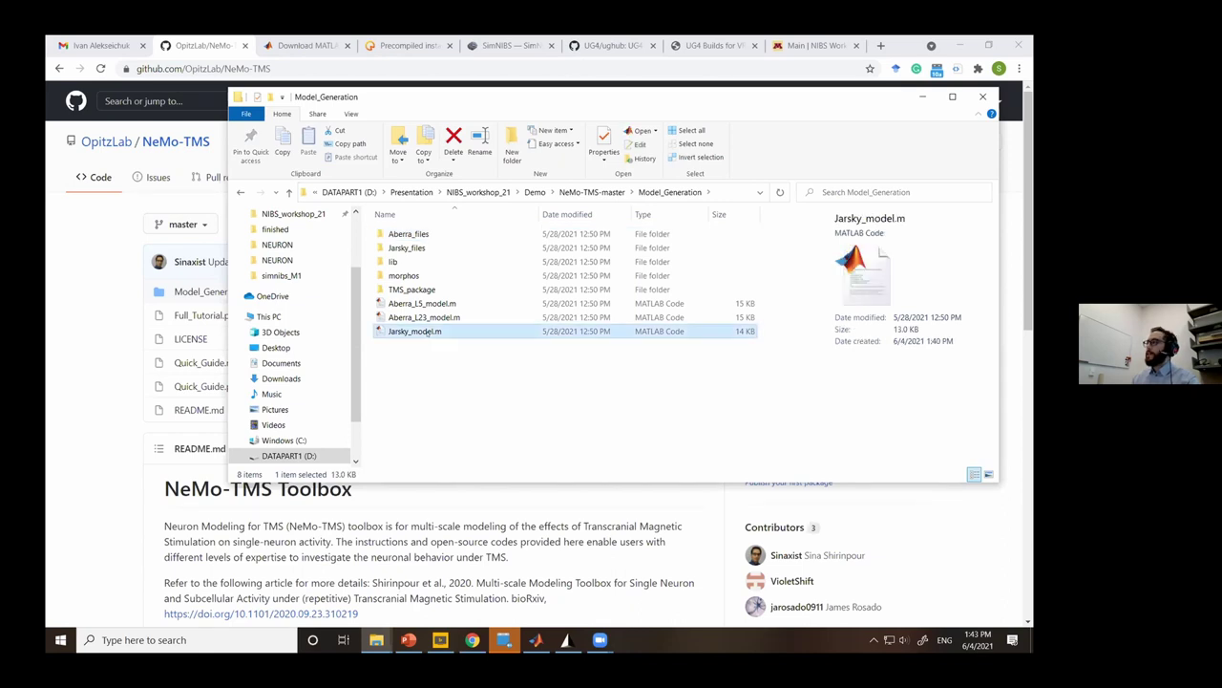
double_click(427, 333)
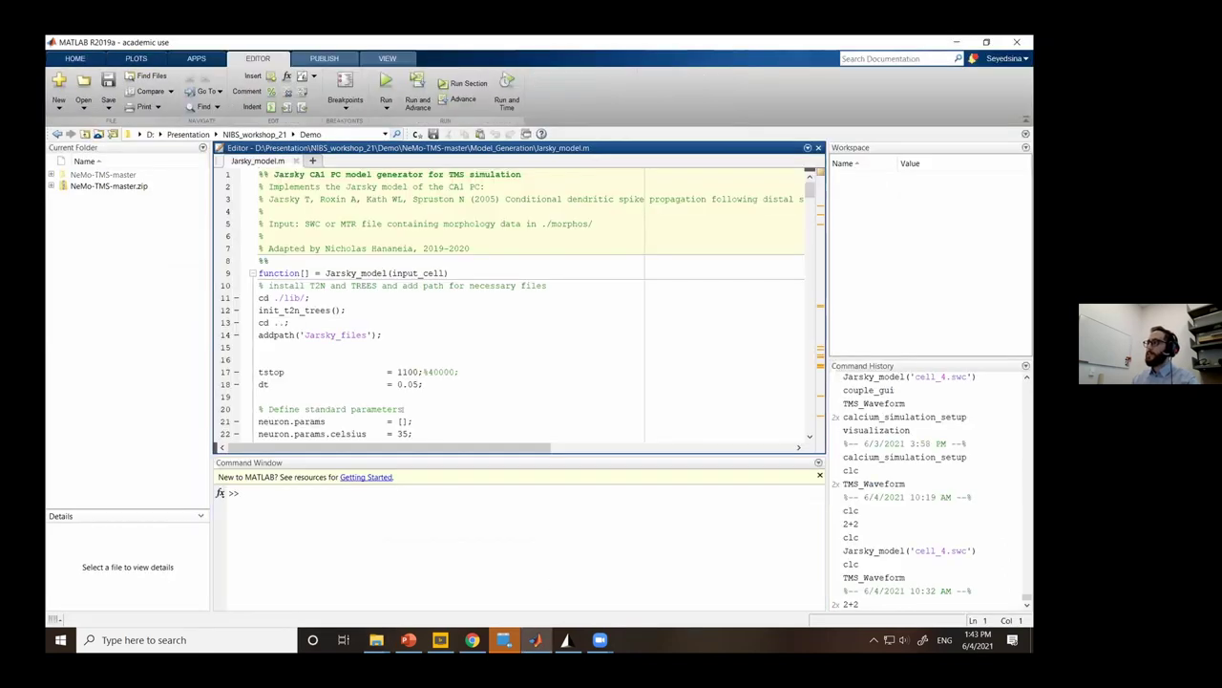
mouse_move(376, 639)
click(306, 584)
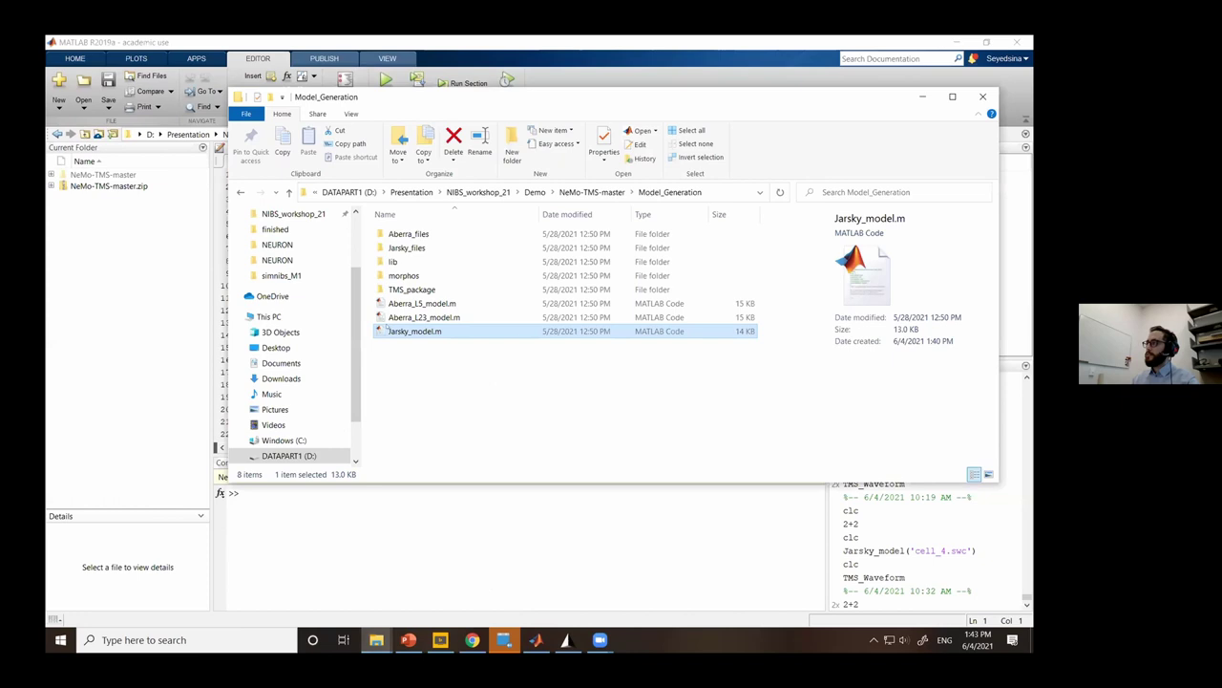
click(403, 539)
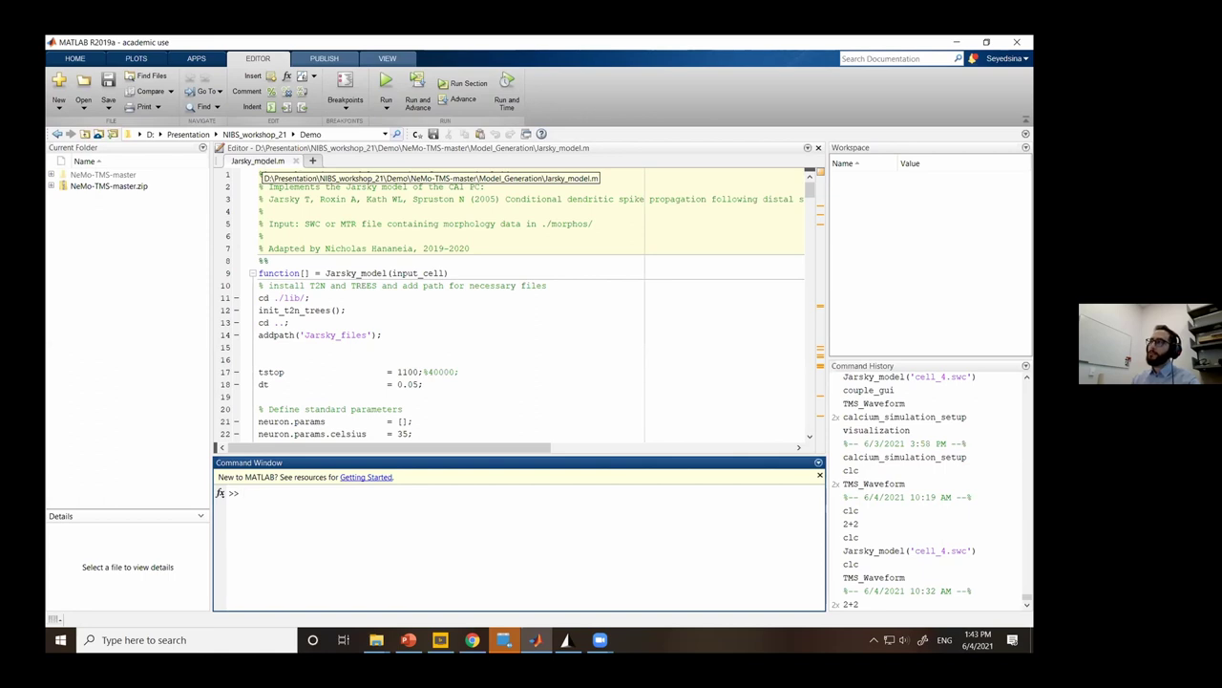
Make Model_Generation MATLAB's current folder and bring the folder window back forward.
right_click(259, 164)
click(297, 174)
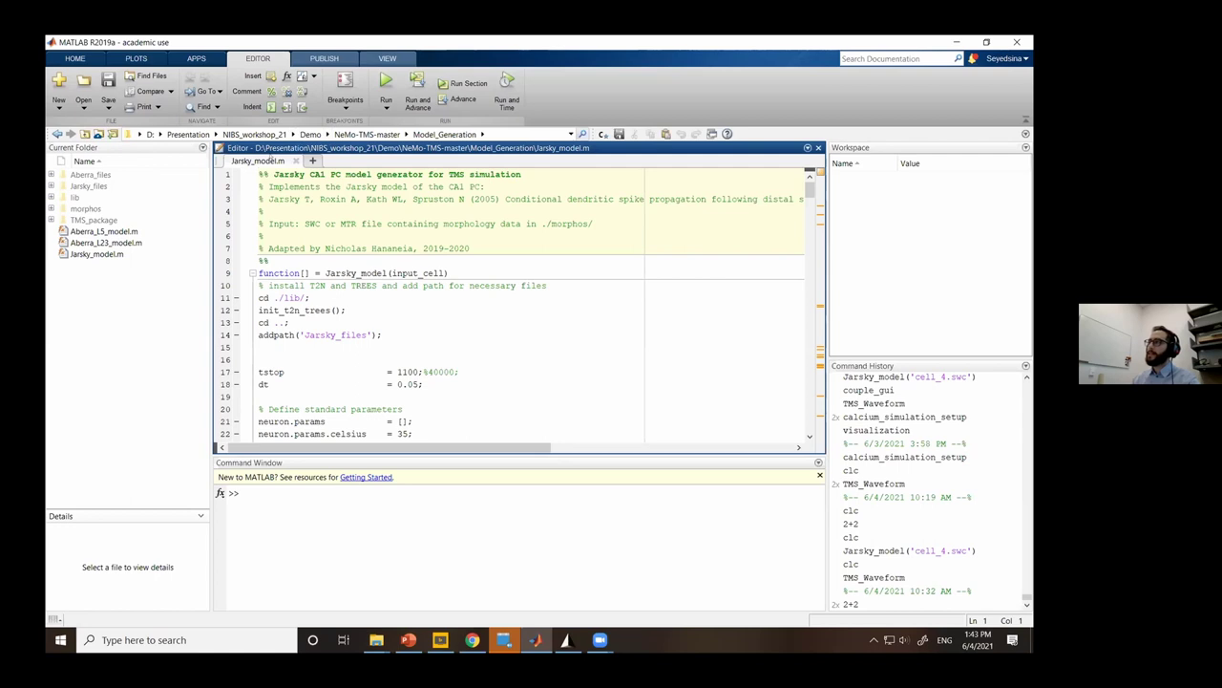
click(336, 516)
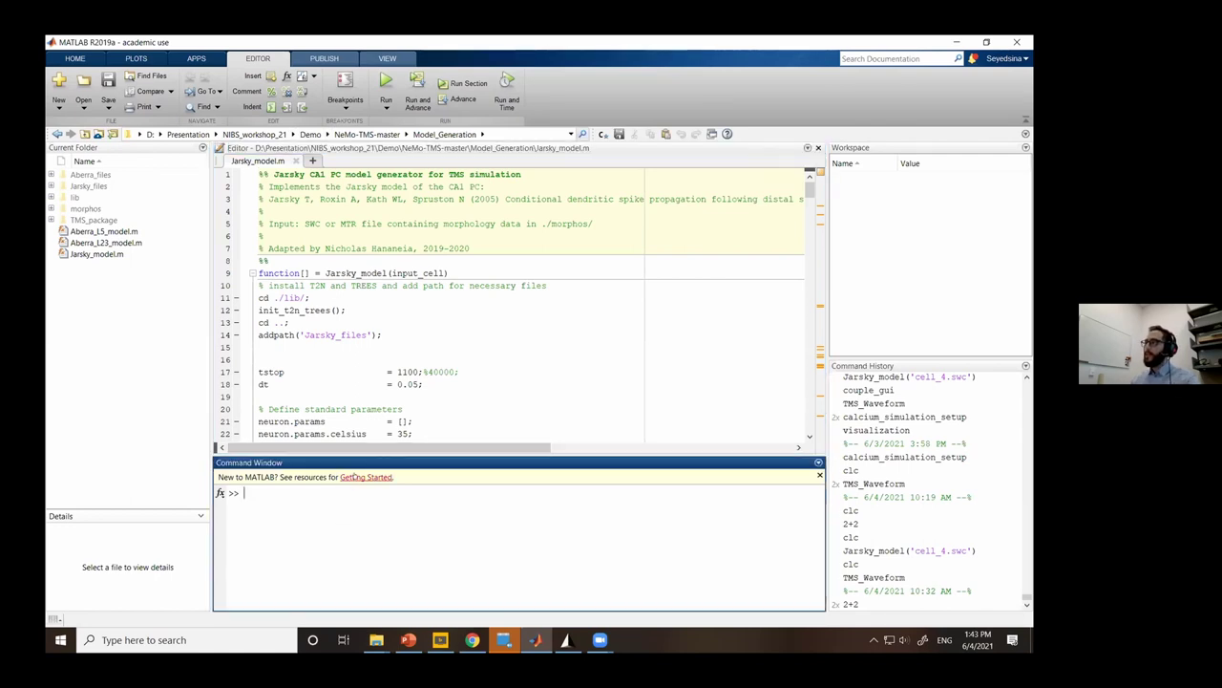
mouse_move(376, 639)
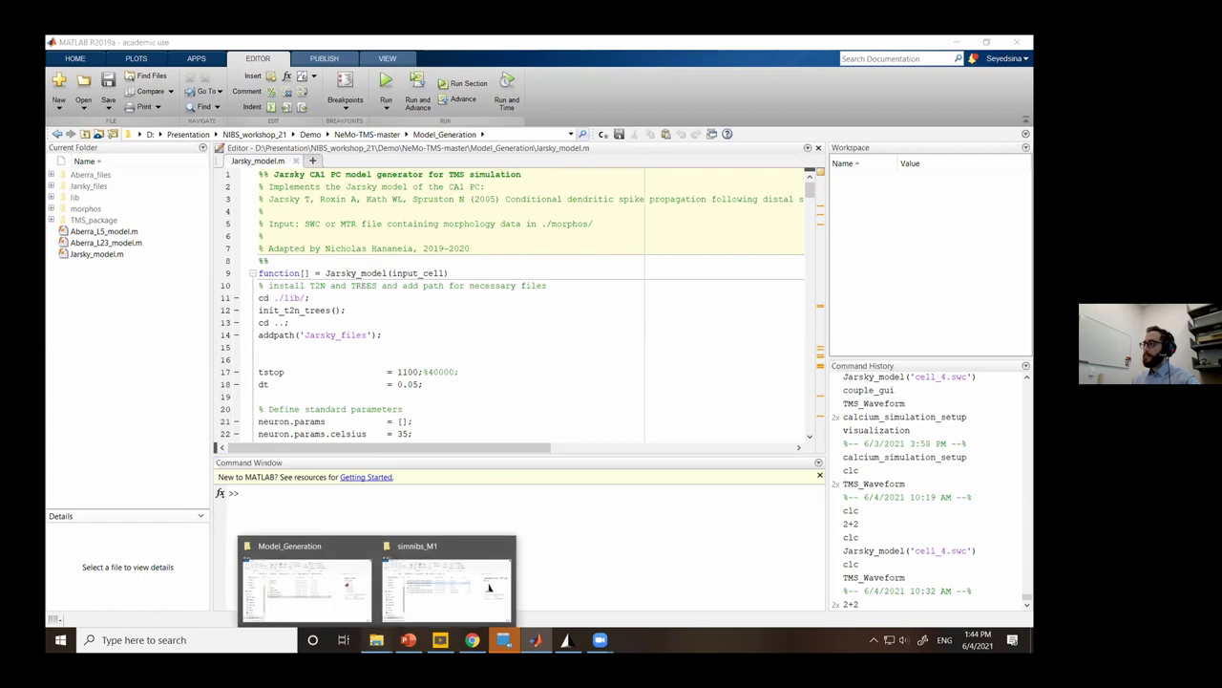
click(307, 577)
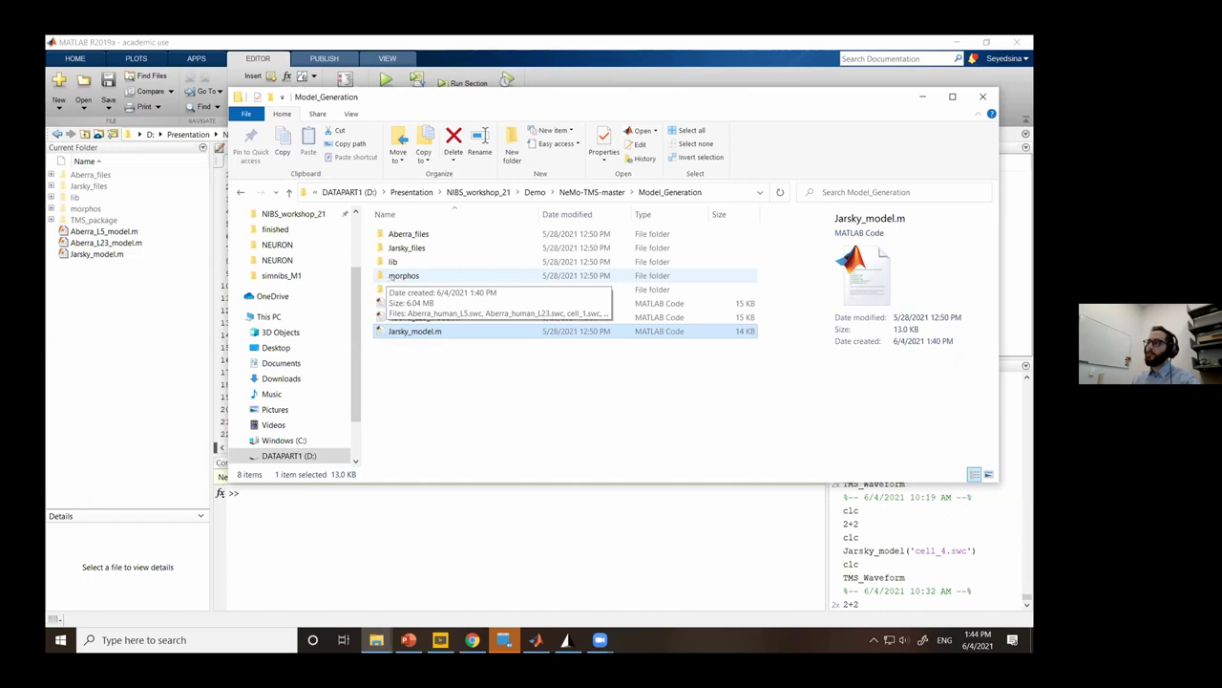
Browse cell_1–cell_10.swc in morphos, then select the Jarsky_model(input_cell) call in MATLAB.
double_click(401, 275)
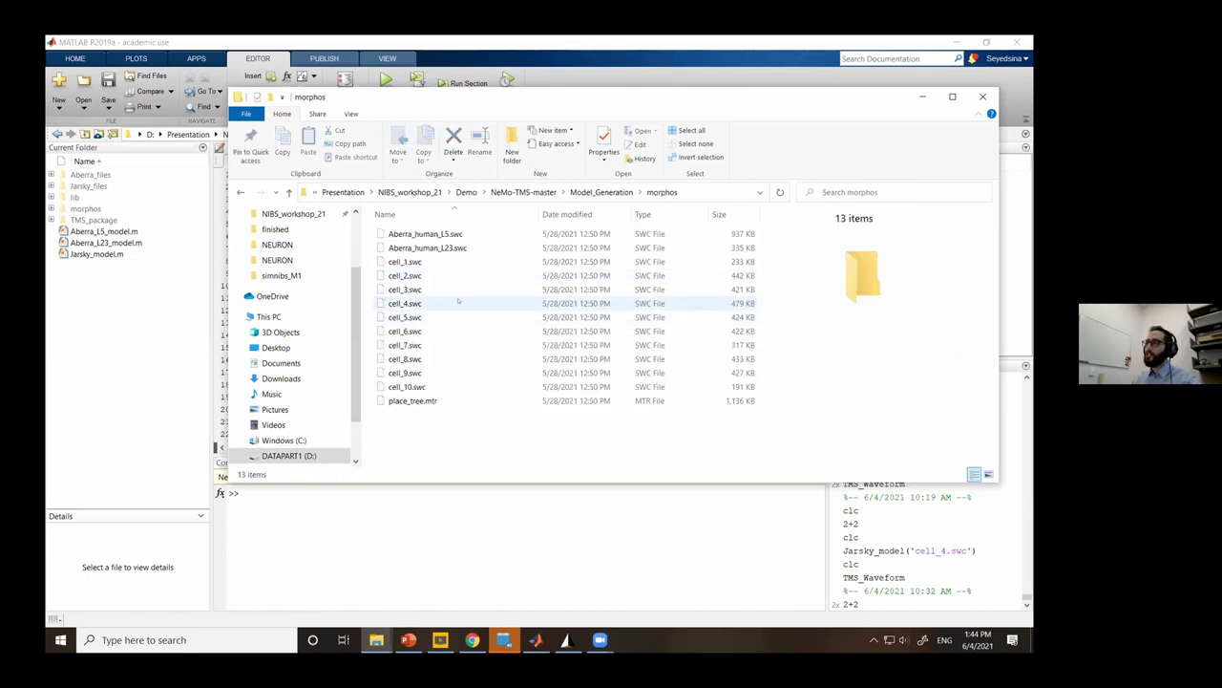
click(406, 262)
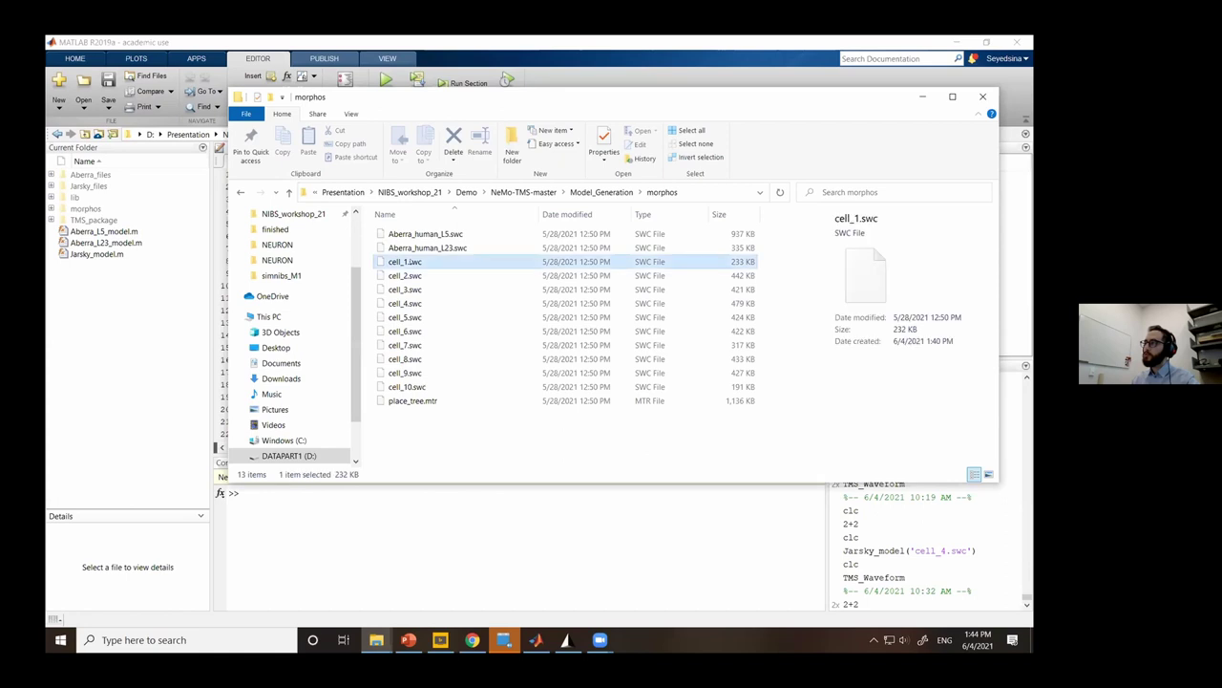
shift+click(411, 387)
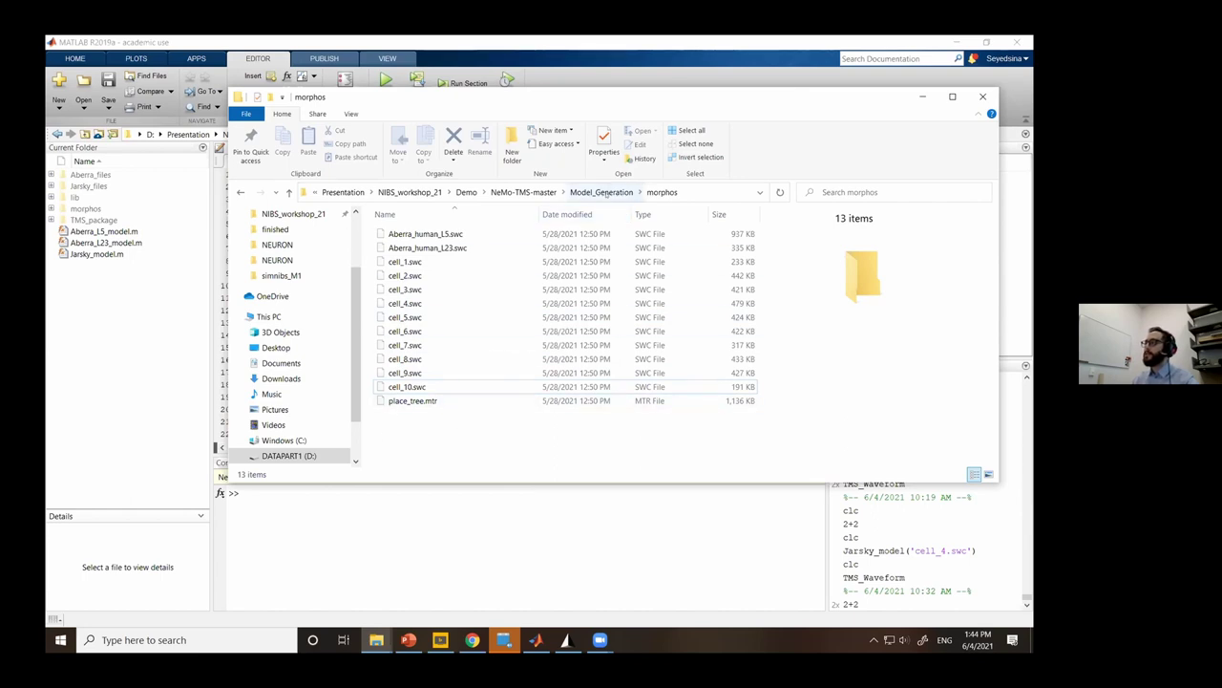
key(alt+Tab)
drag(325, 273, 449, 274)
key(ctrl+c)
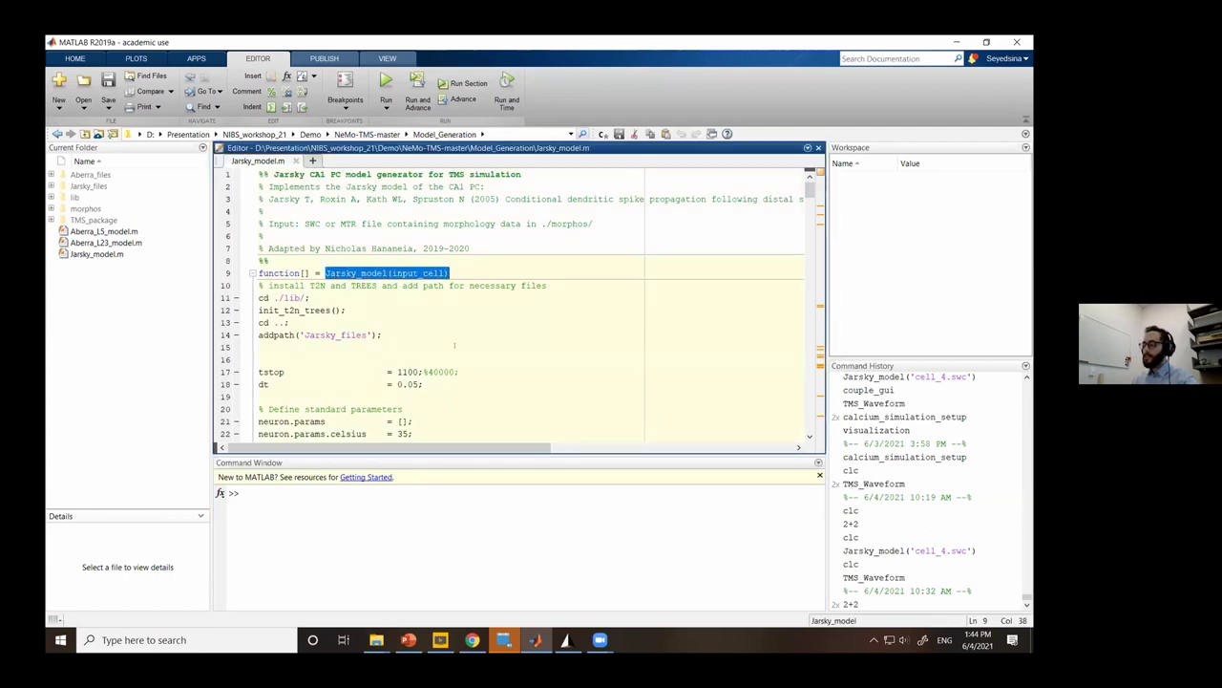
Run Jarsky_model('cell_4.swc') in the Command Window, picking cell_4.swc from morphos.
click(297, 507)
key(ctrl+v)
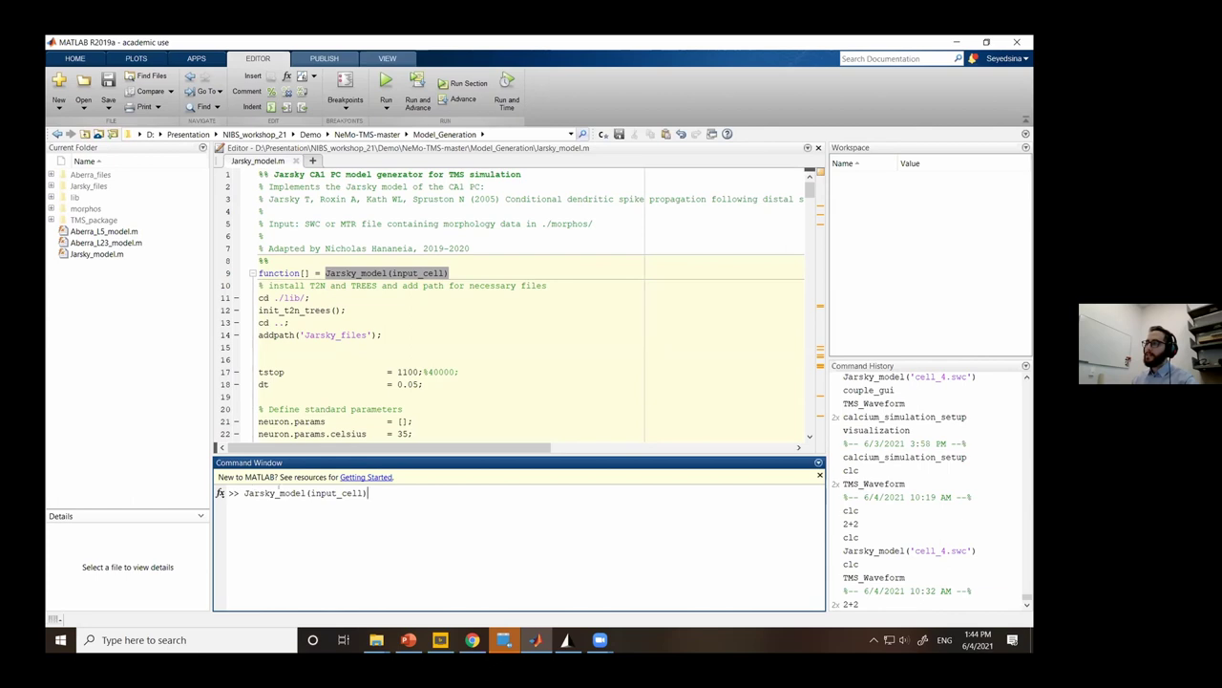
double_click(334, 493)
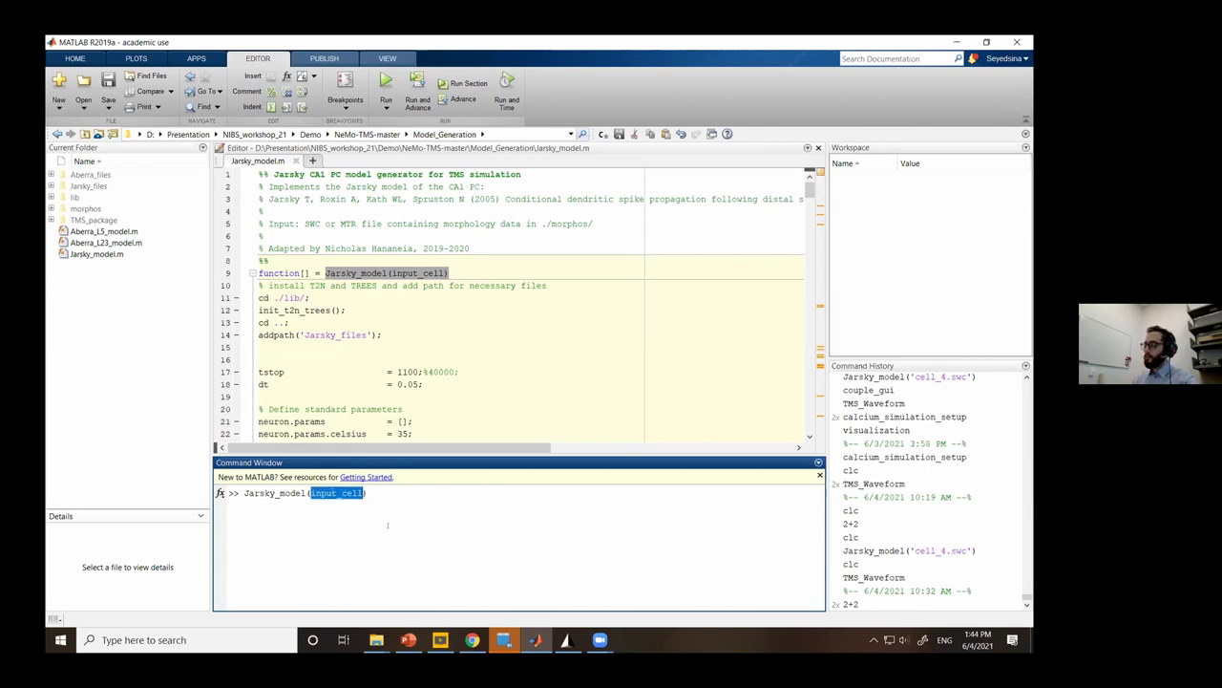
text(')
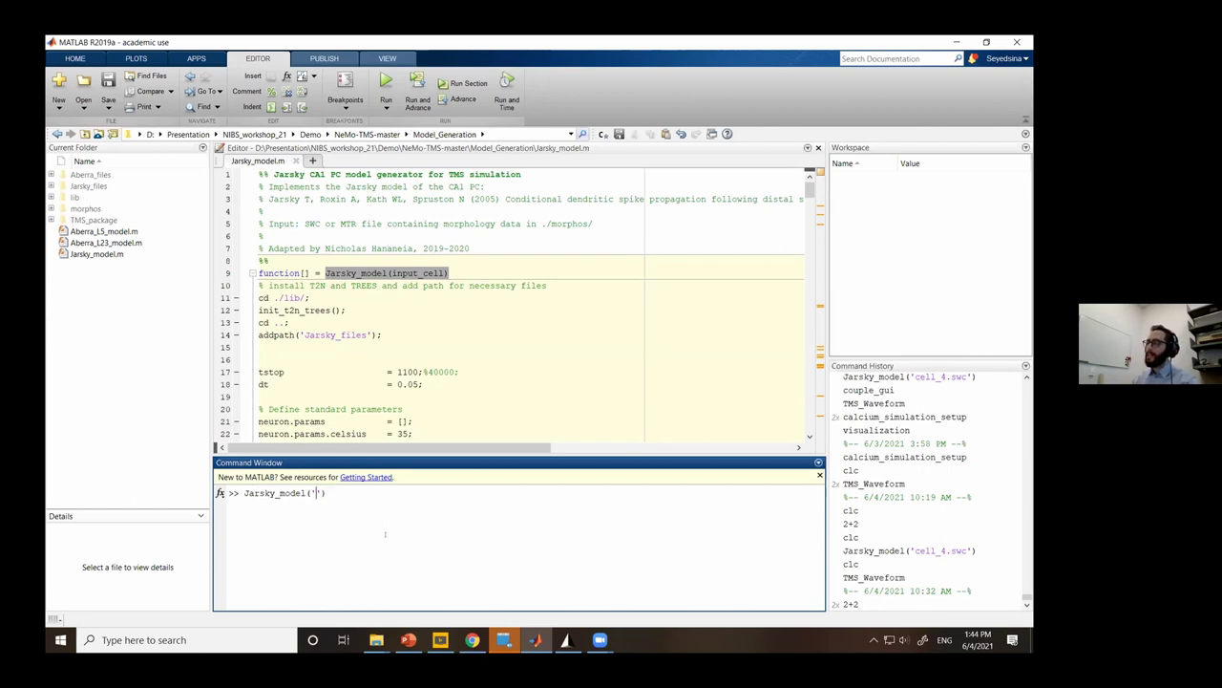
mouse_move(376, 639)
click(296, 588)
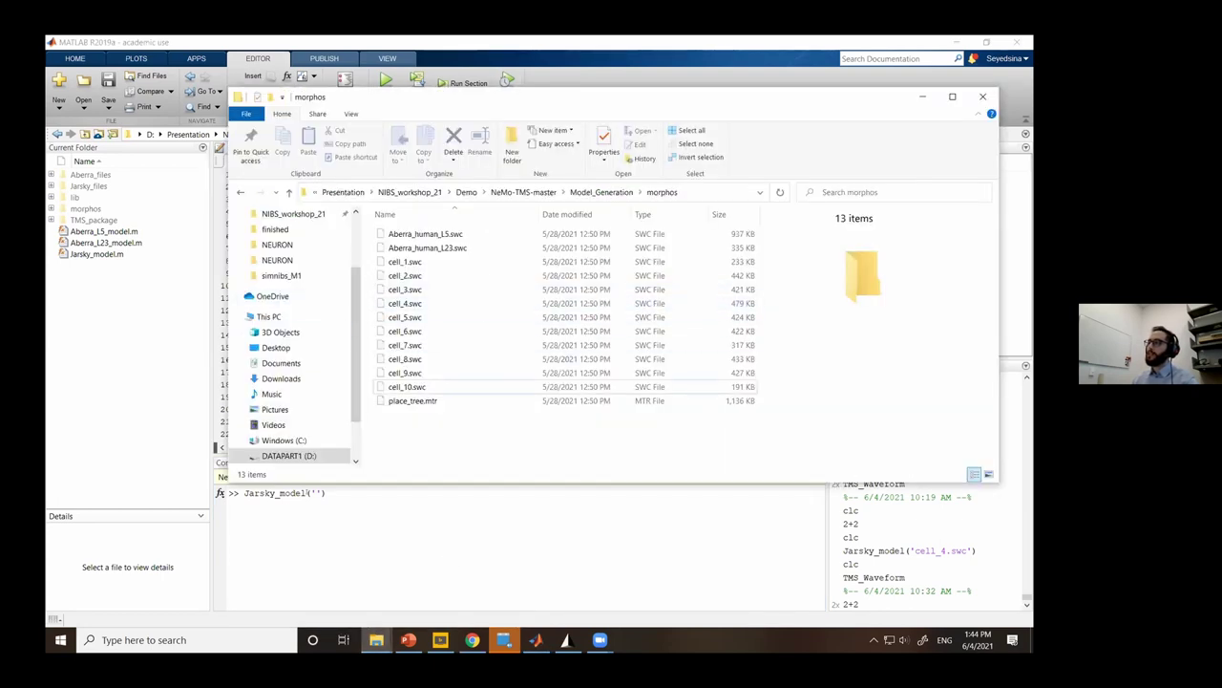
click(435, 303)
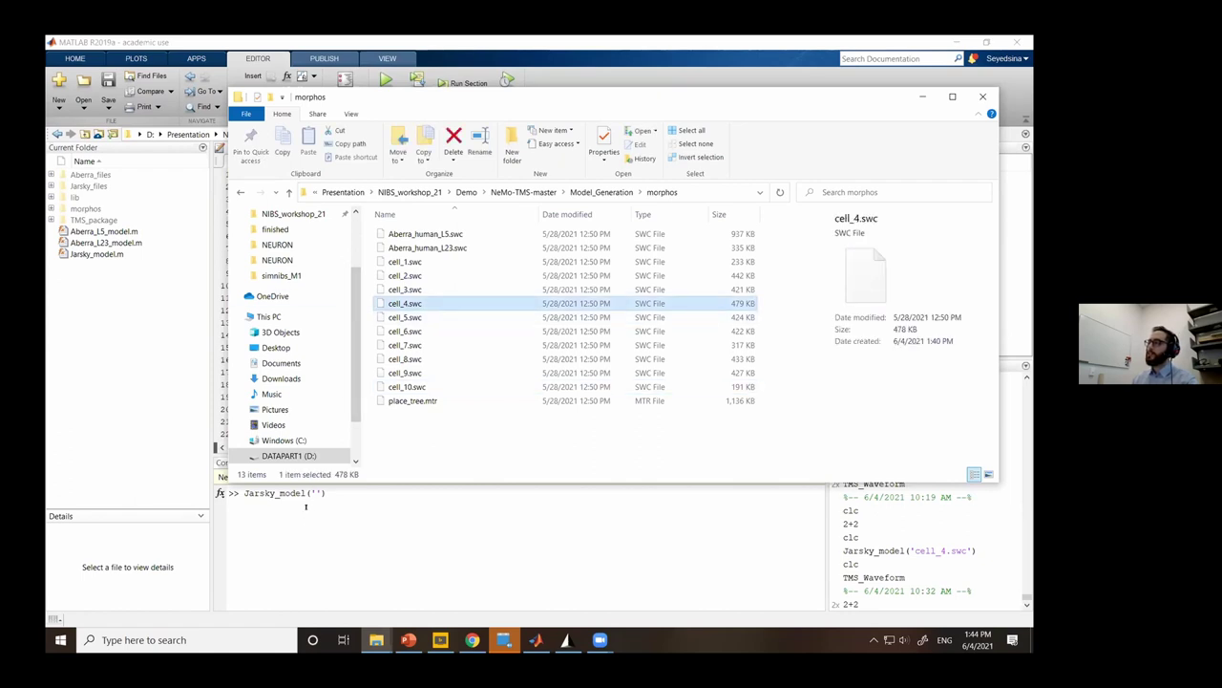
key(alt+Tab)
text(cell)
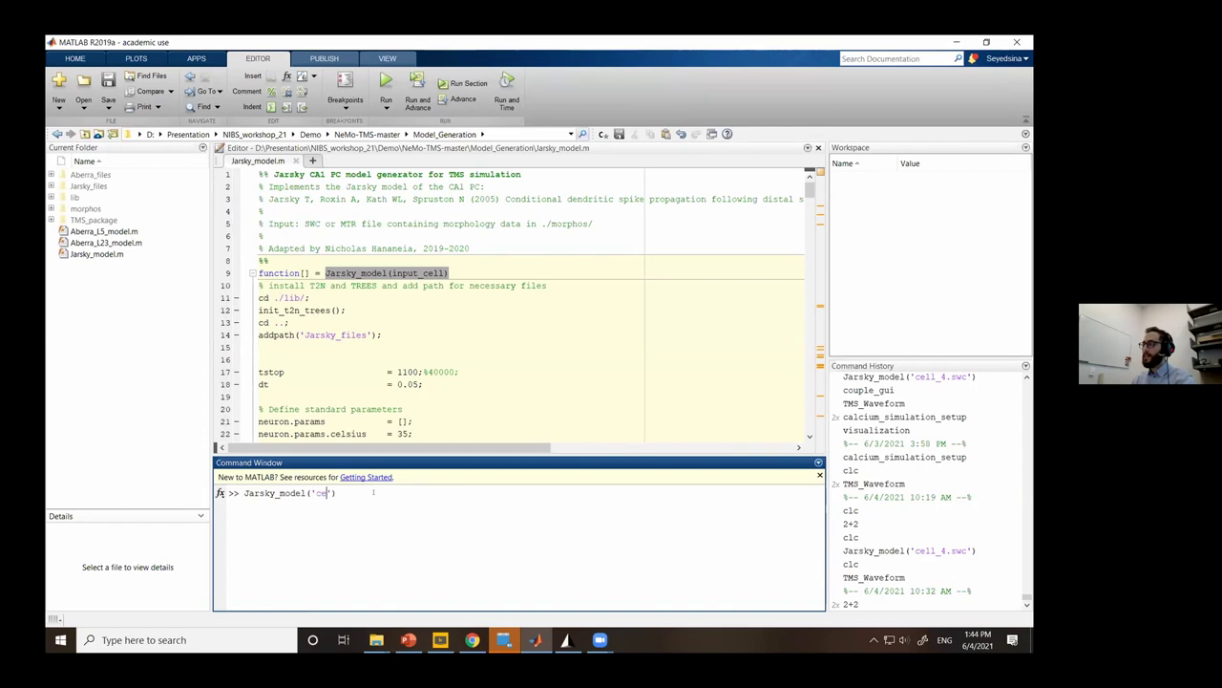
text(_4.s)
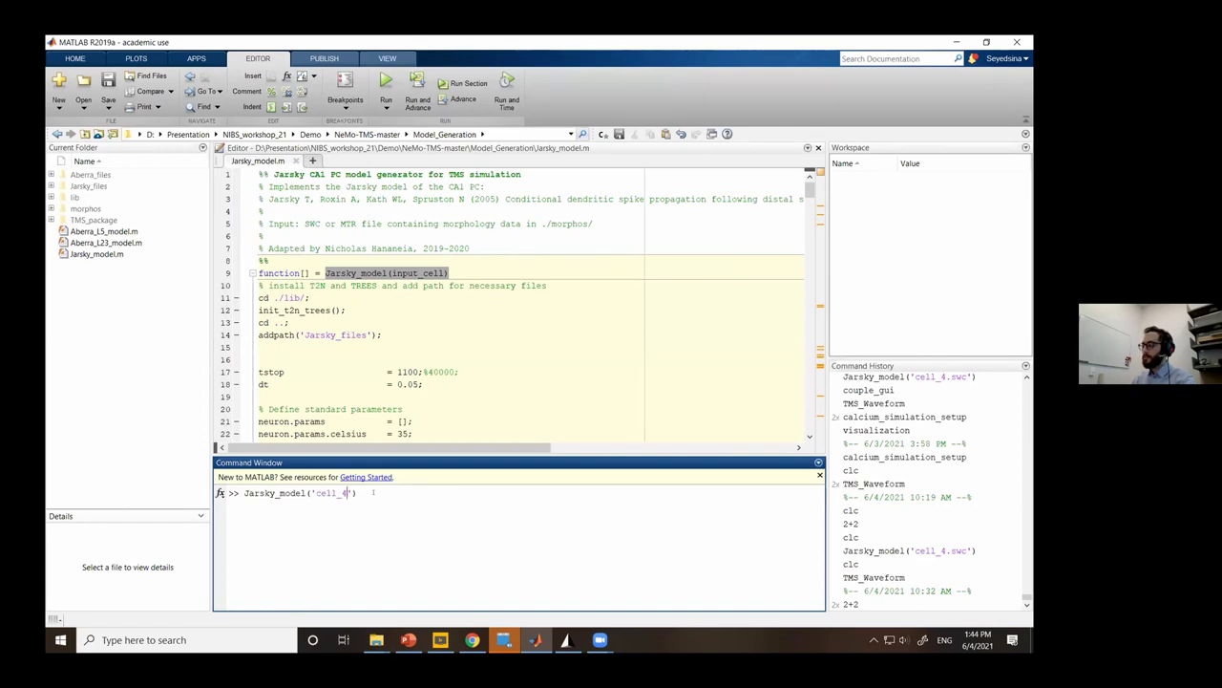
text(wc)
key(Return)
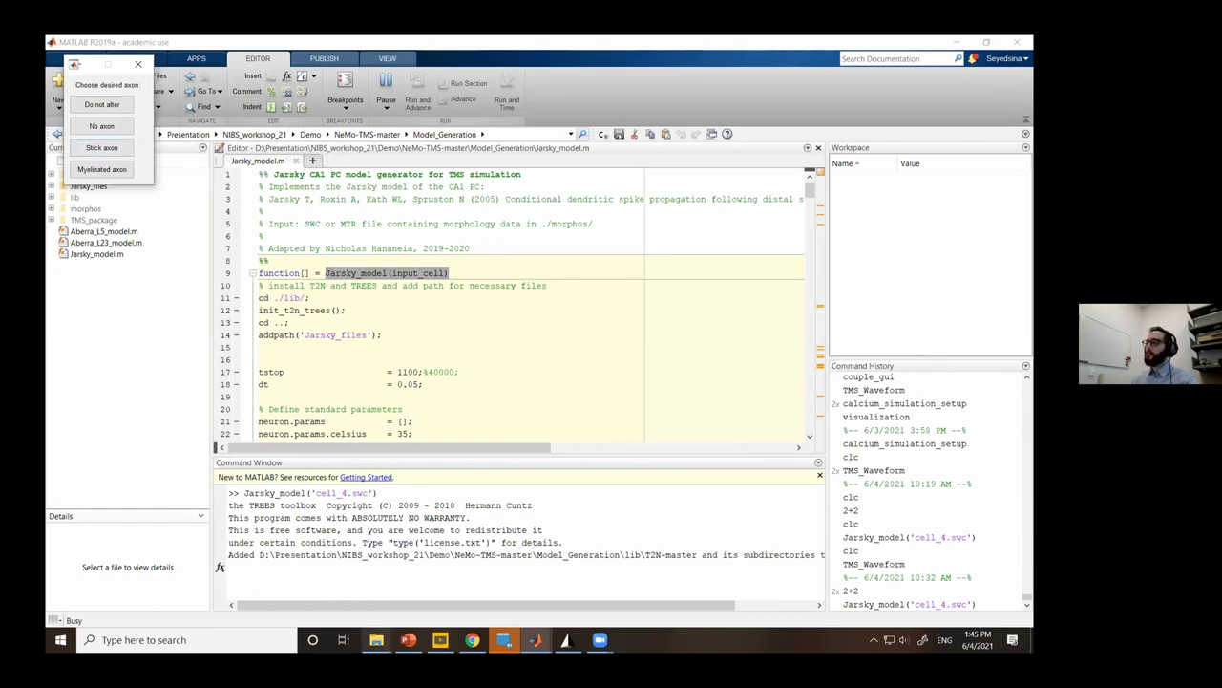
Build cell_4 with a myelinated axon and the default 50 µm synapse distance, then maximize its morphology figure.
mouse_move(377, 640)
click(534, 583)
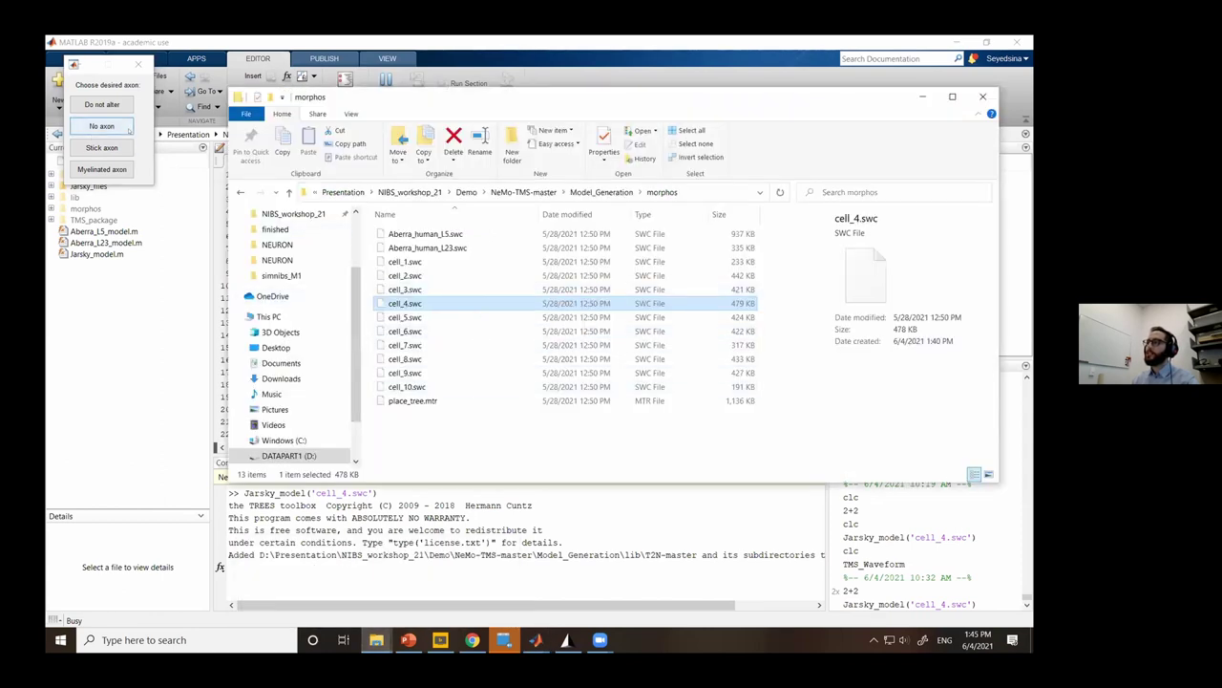
click(148, 197)
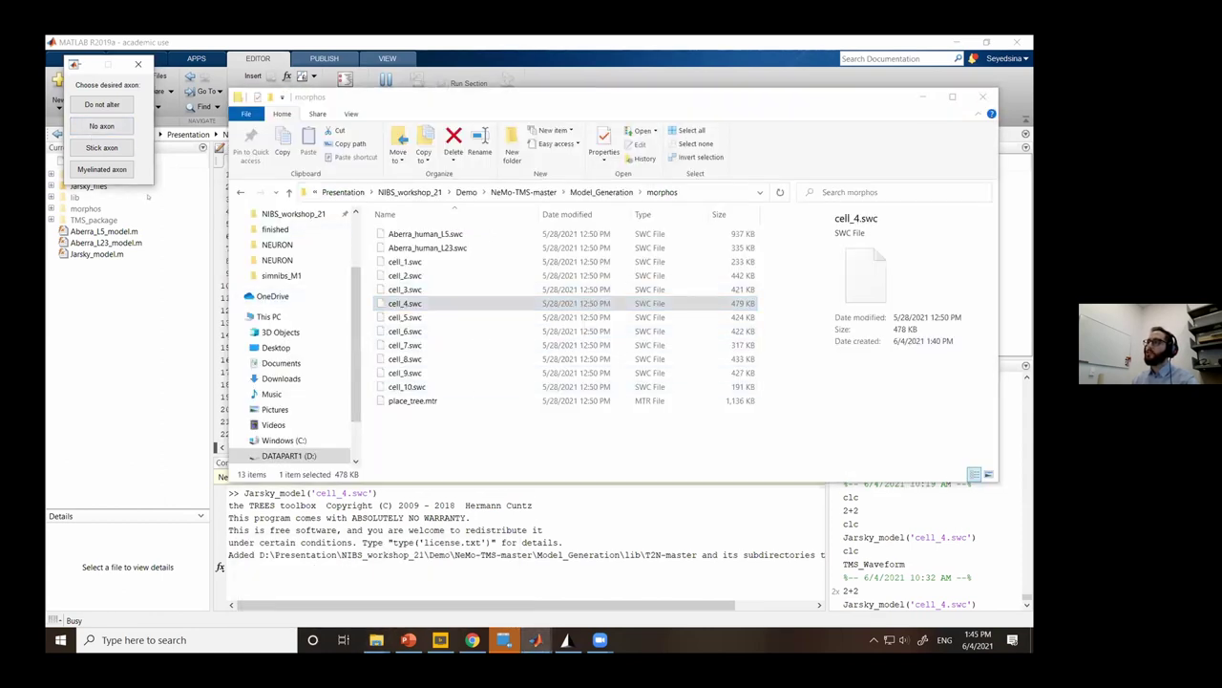
click(96, 170)
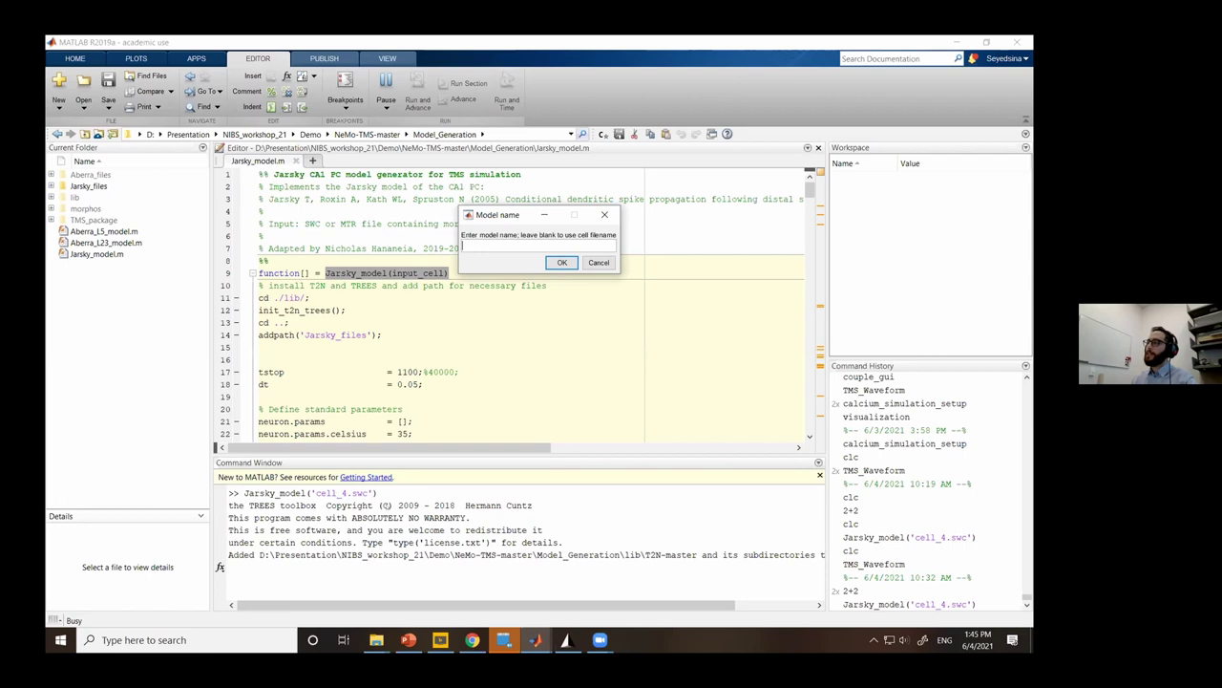
click(563, 264)
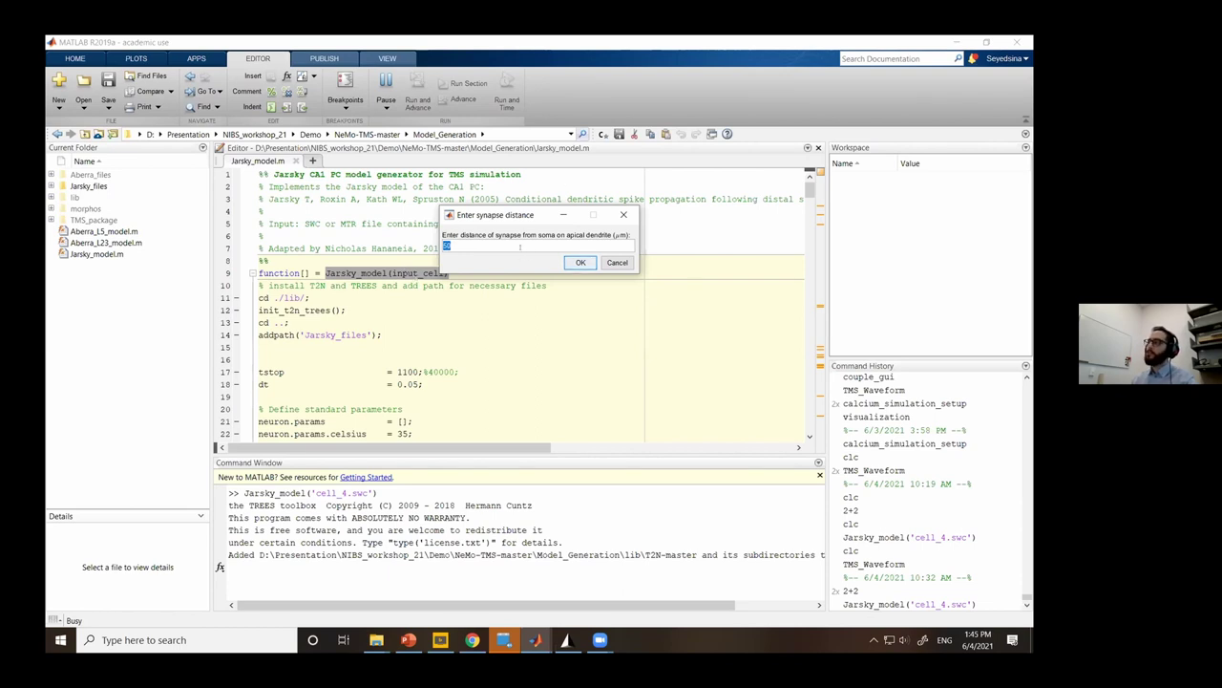
click(521, 247)
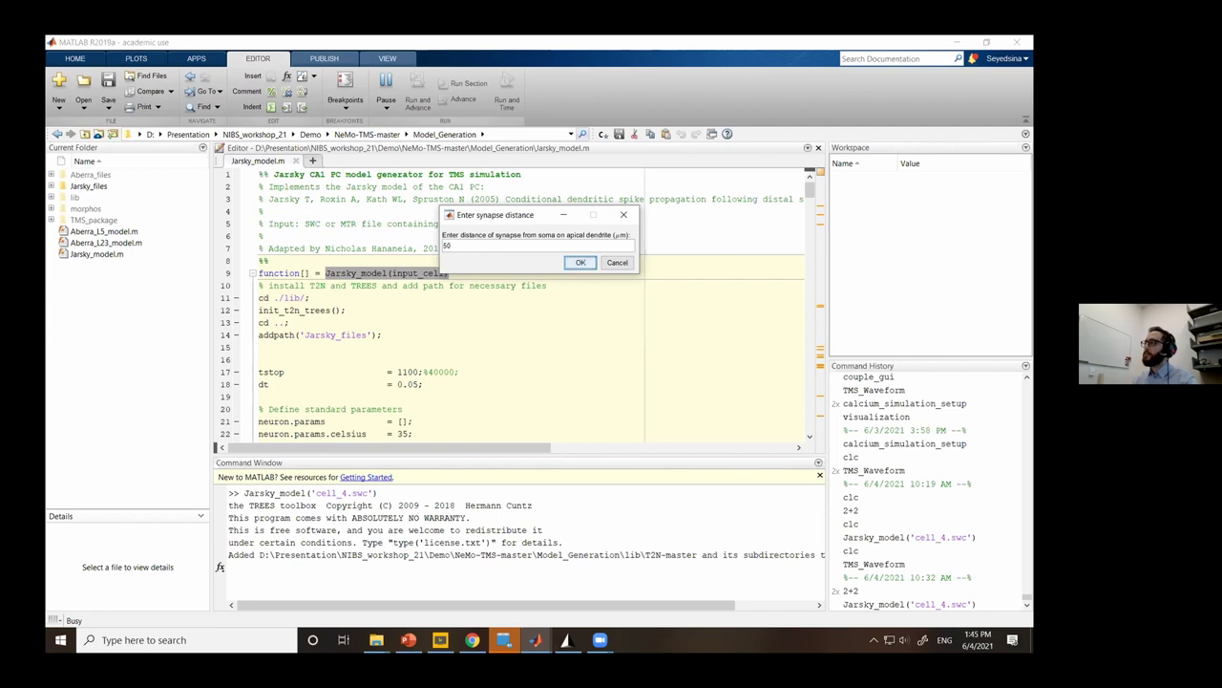
click(582, 263)
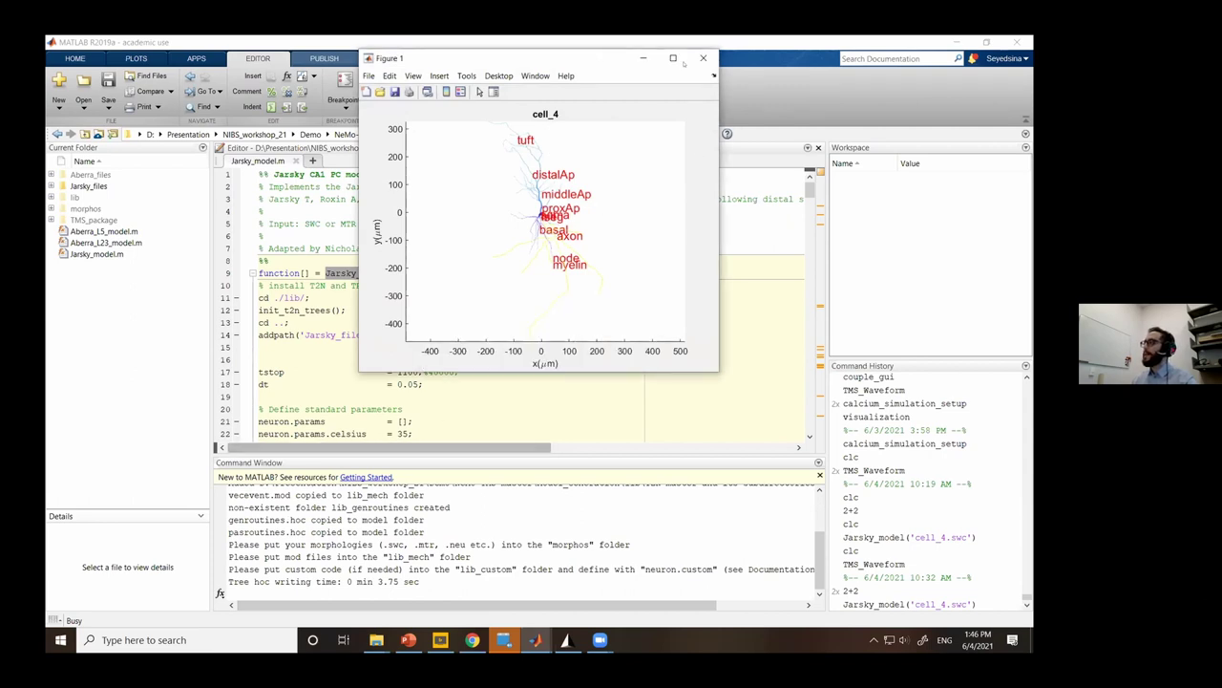
double_click(623, 63)
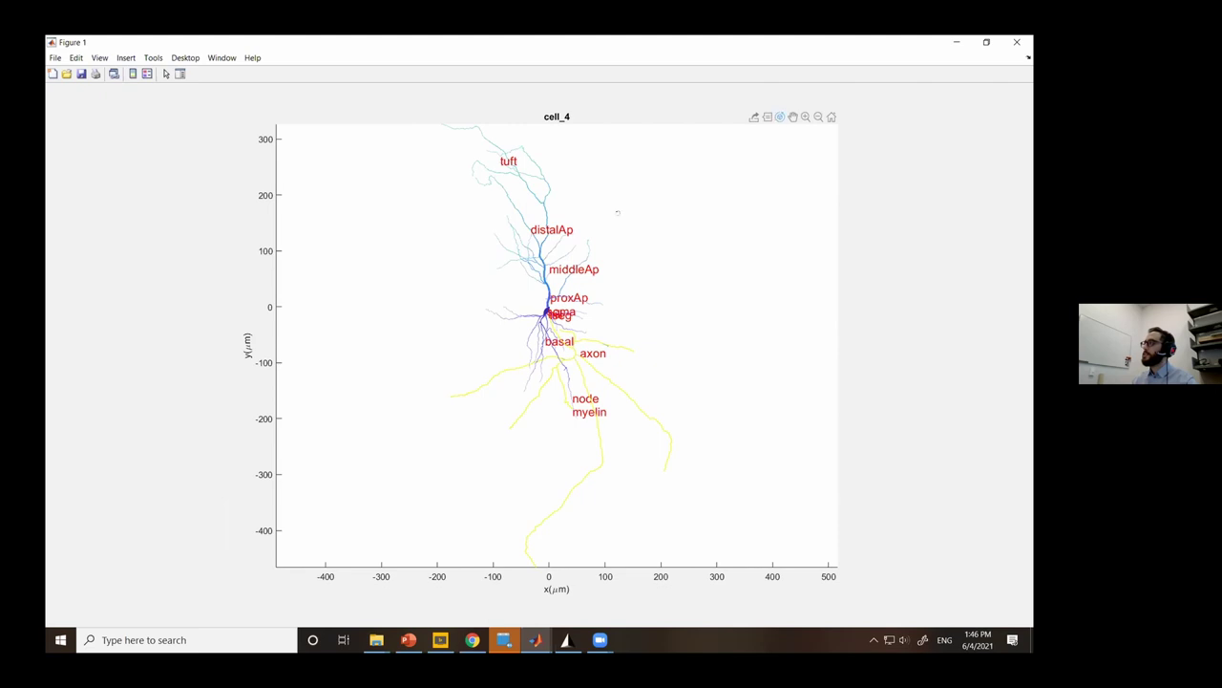
Tilt the cell_4 morphology into a 3-D view, close the figure, and bring up the pipeline slide.
click(780, 116)
drag(612, 191, 554, 391)
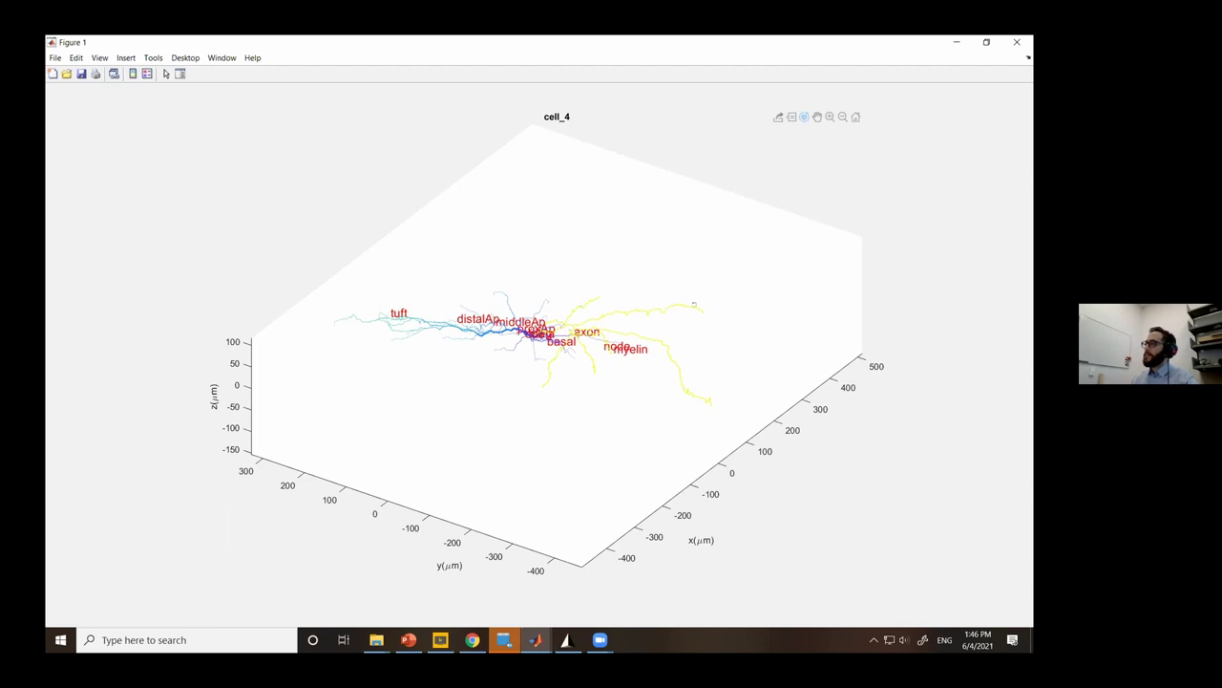
click(1017, 42)
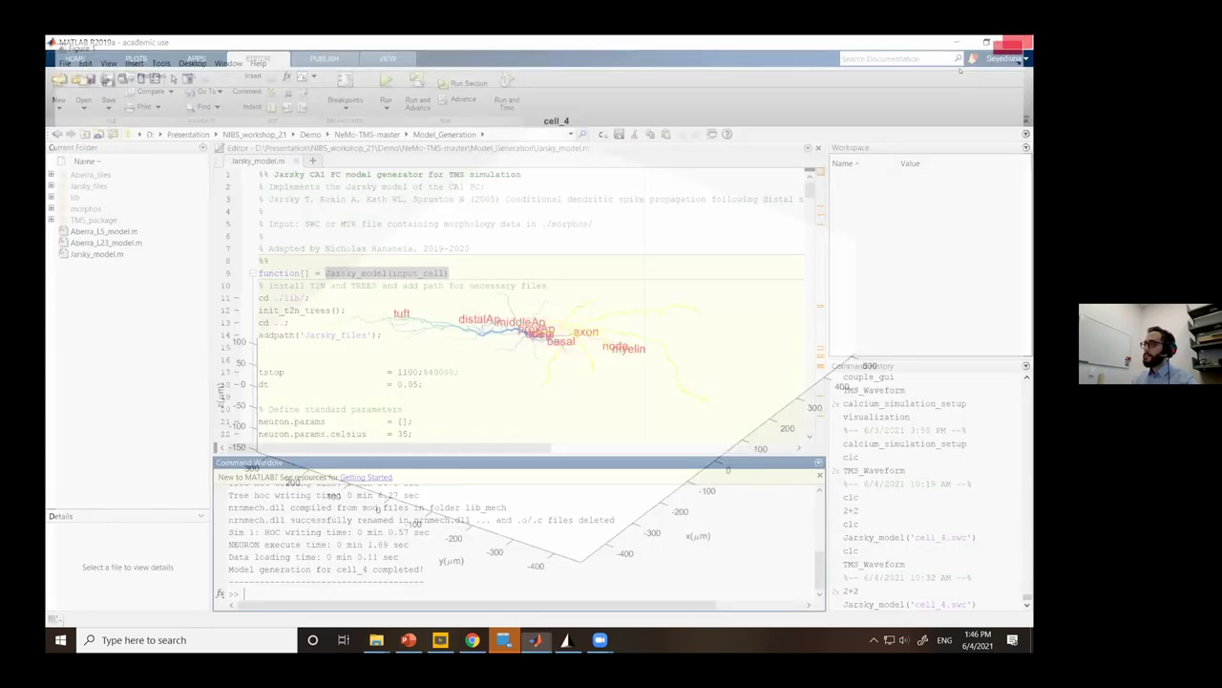
drag(228, 569, 424, 570)
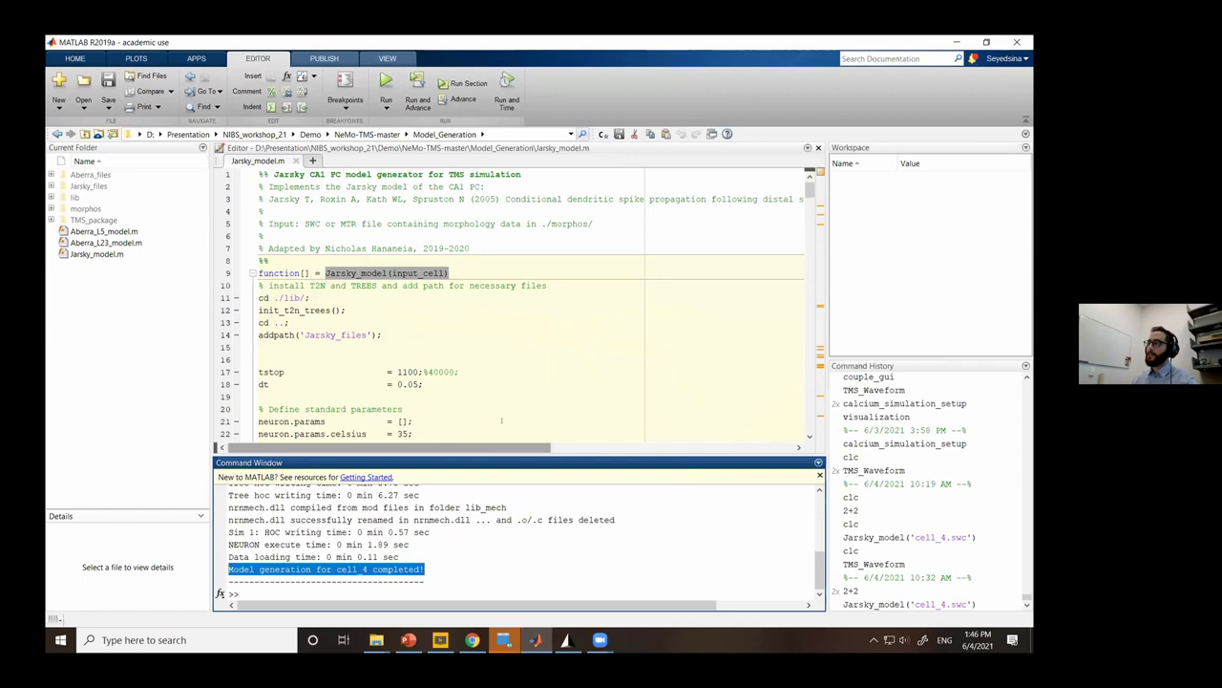
click(408, 639)
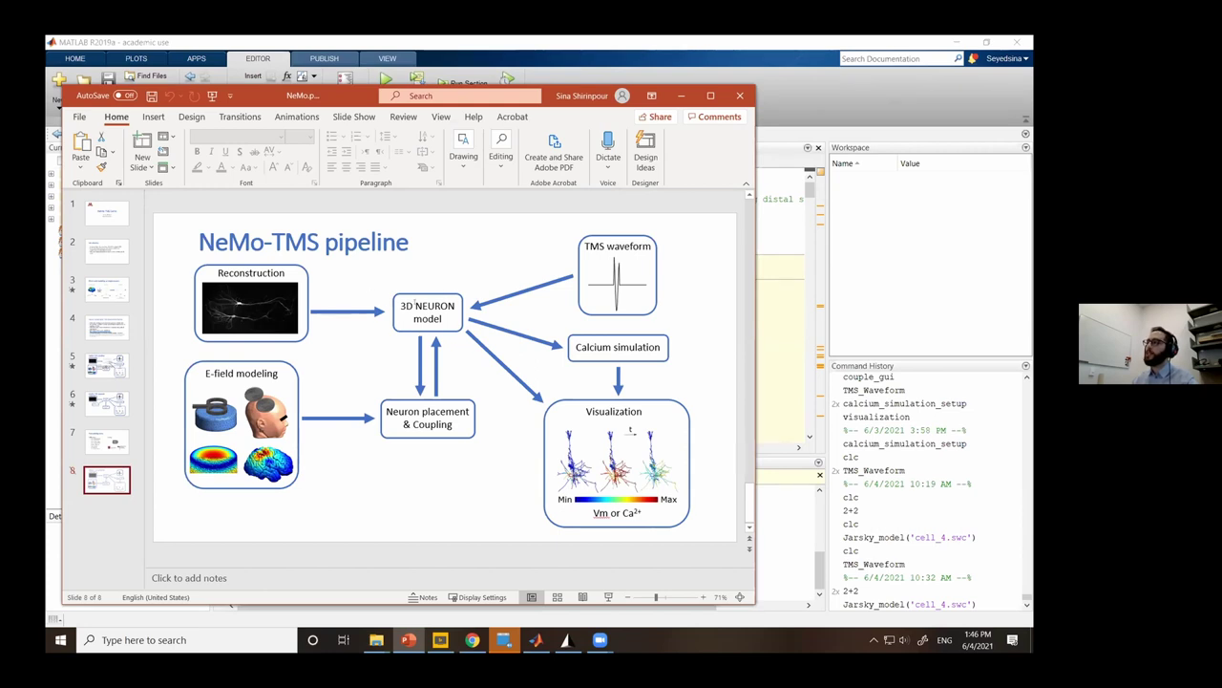
From the morphos folder window, go up to NeMo-TMS-master and open its Models folder.
key(alt+Tab)
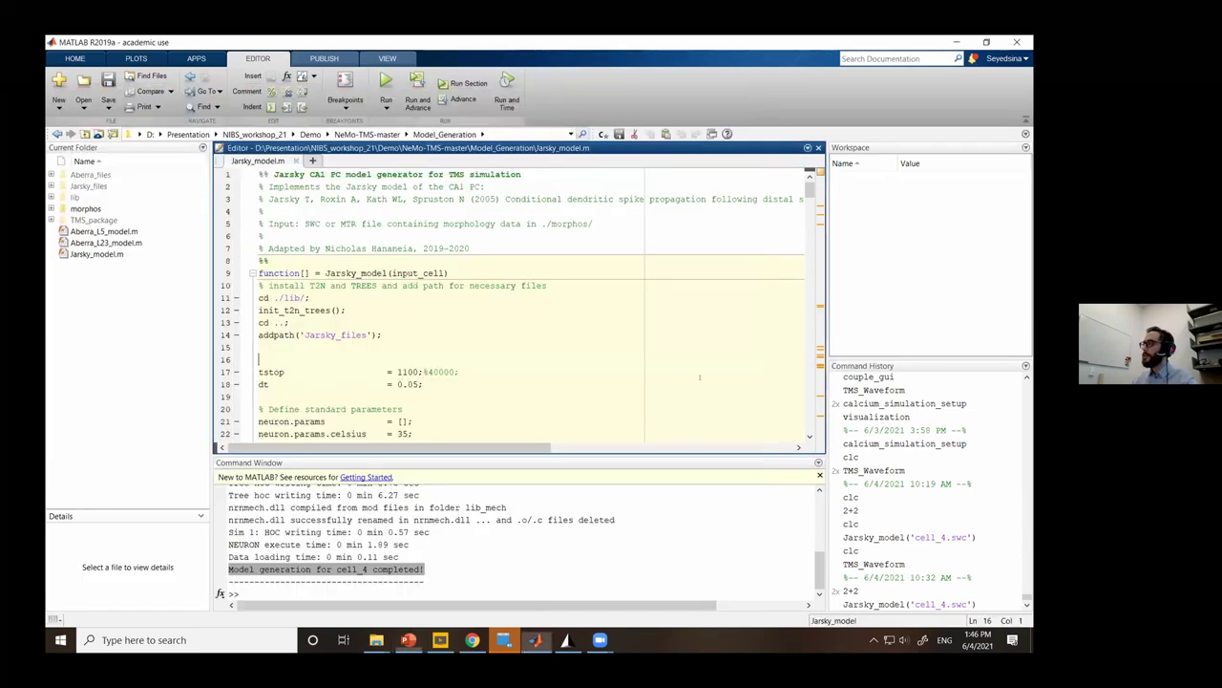
click(376, 639)
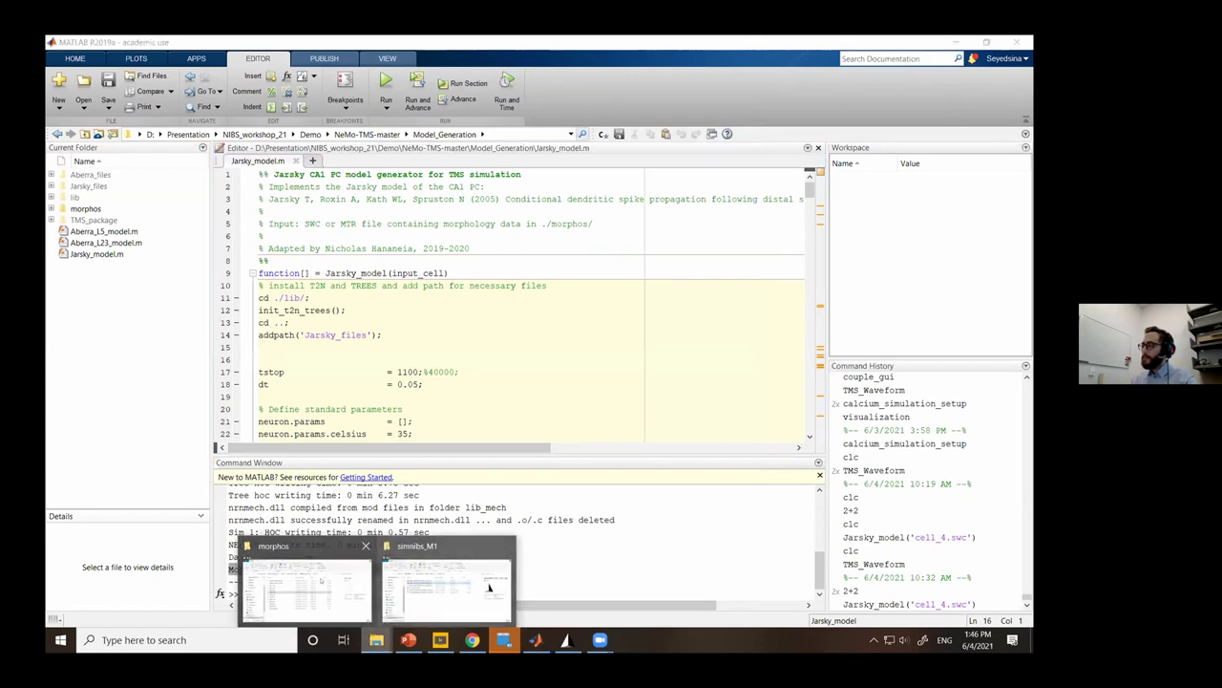
click(306, 584)
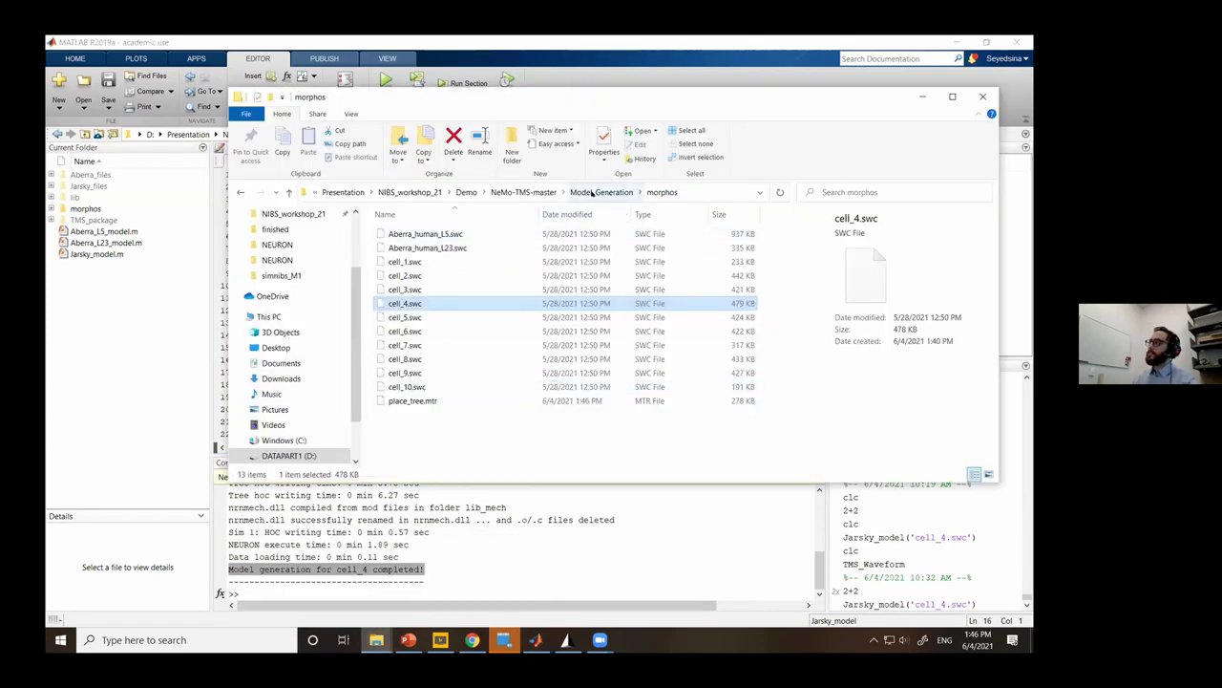
click(592, 192)
click(600, 192)
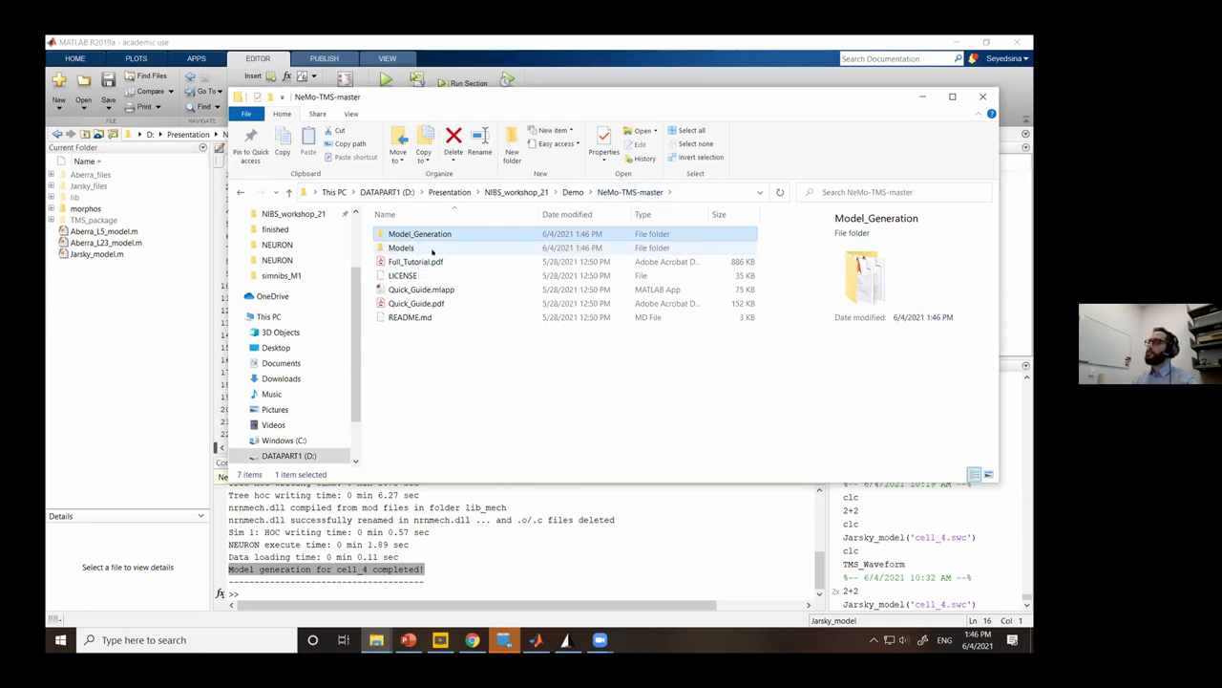
click(390, 248)
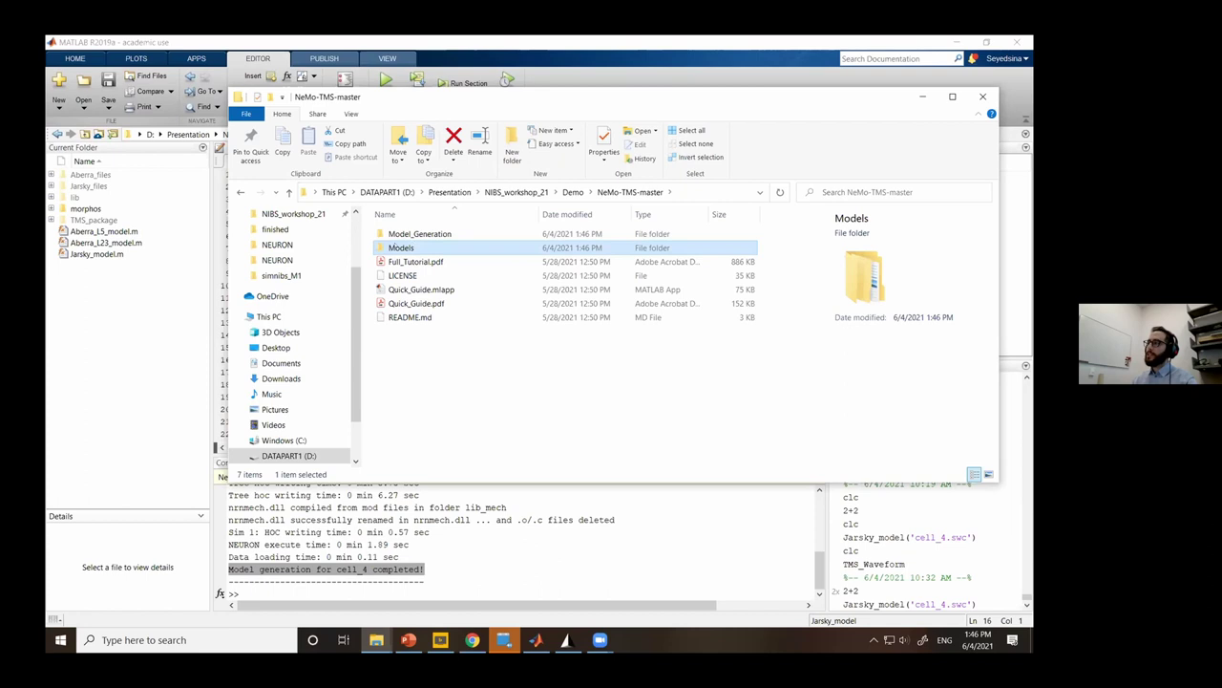
double_click(397, 247)
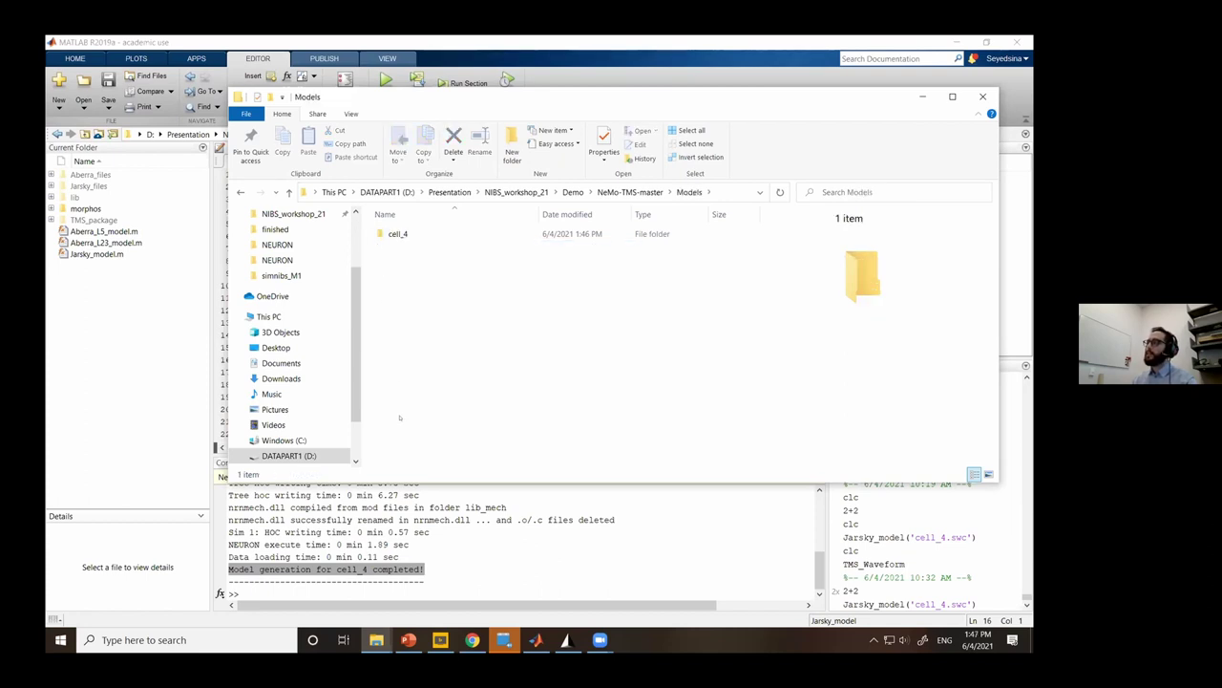
Open the cell_4 folder and its Code subfolder, then bring the pipeline slides forward.
double_click(399, 234)
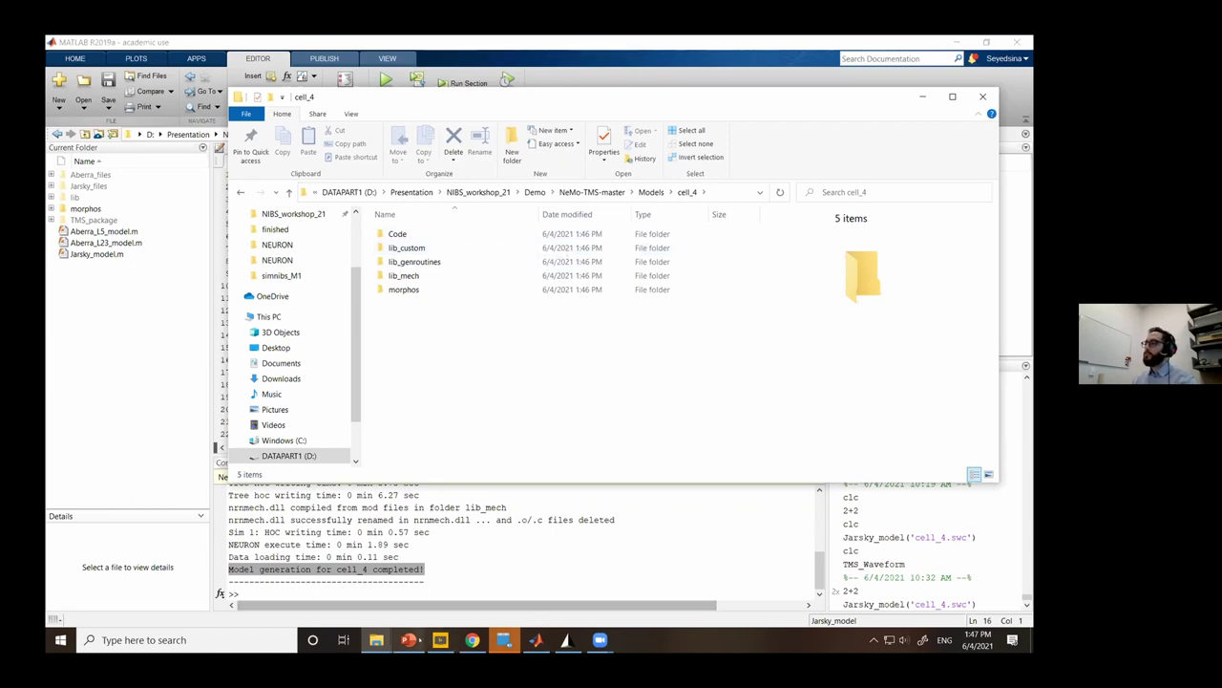
click(408, 639)
click(869, 312)
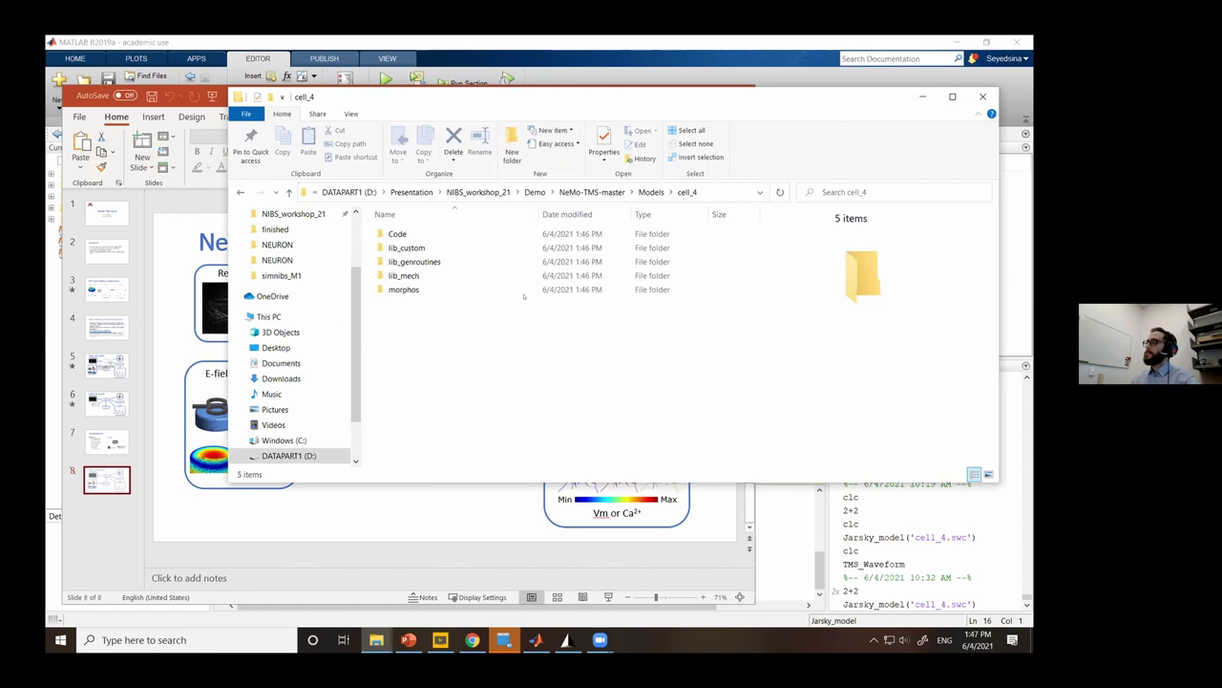
click(409, 248)
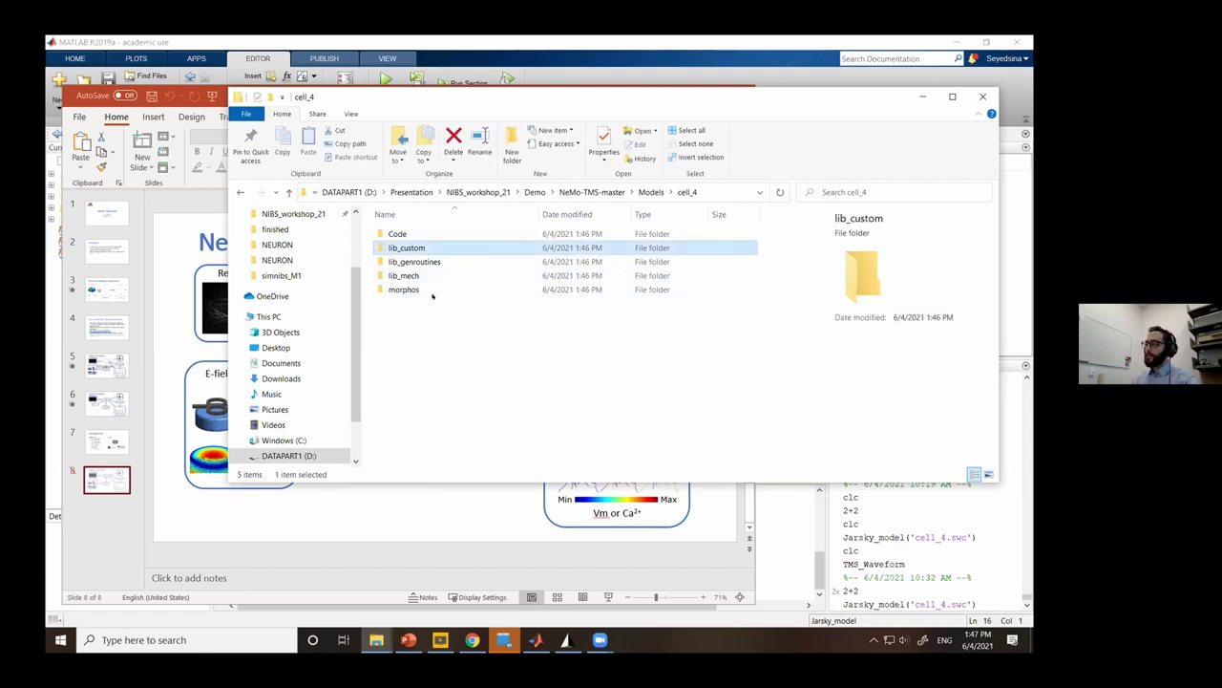
shift+click(564, 292)
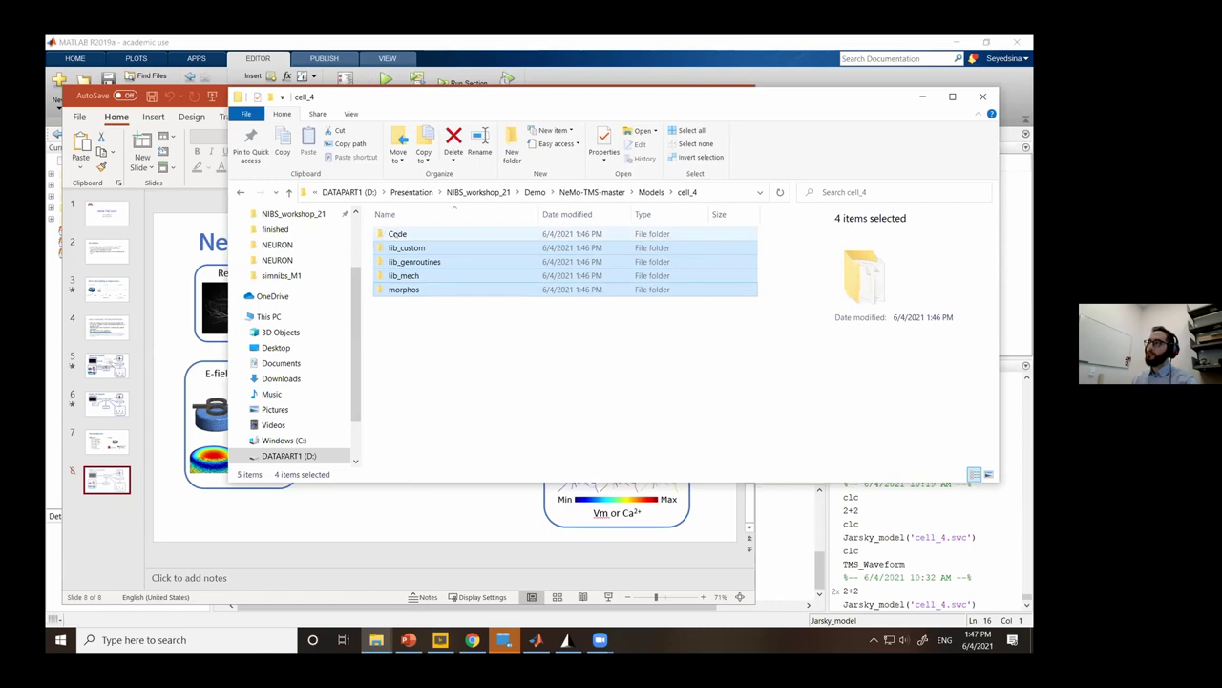
click(395, 234)
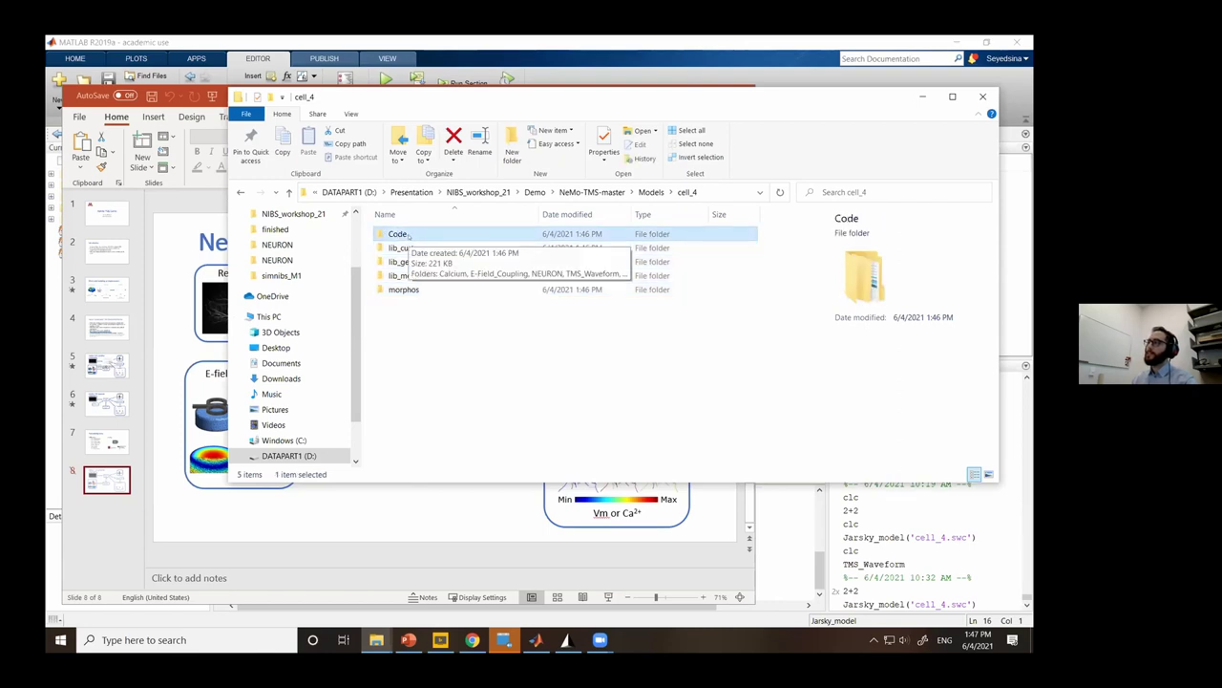
double_click(411, 234)
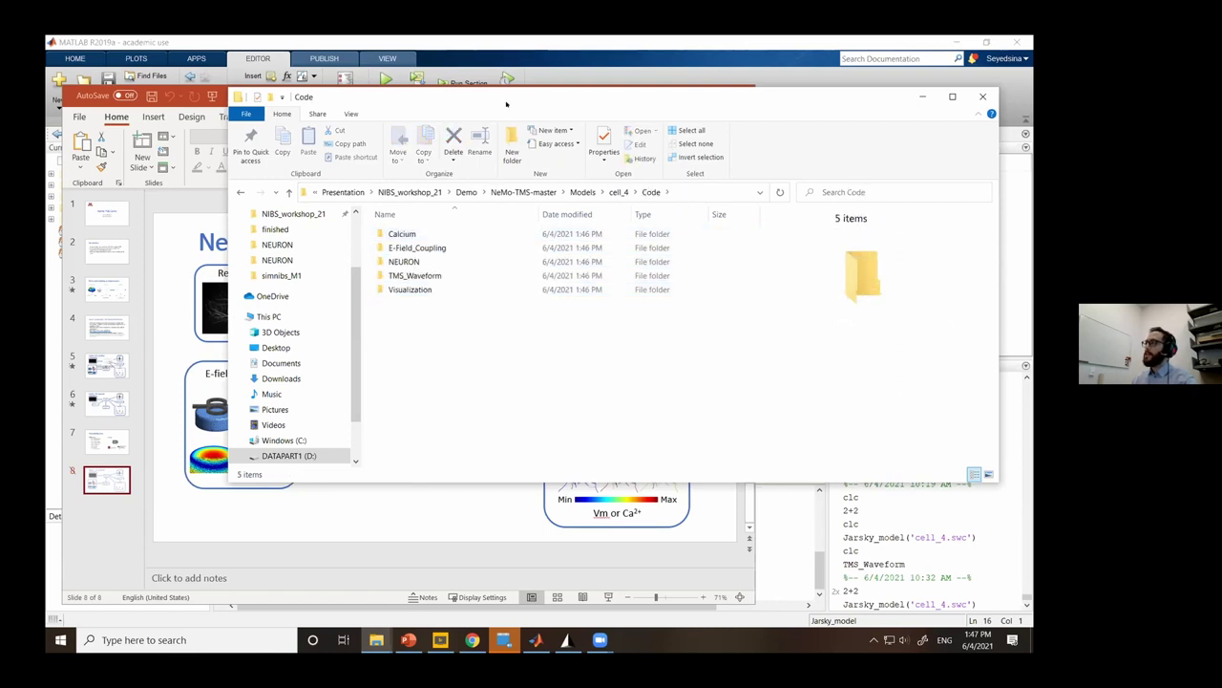
drag(581, 96, 820, 139)
click(342, 96)
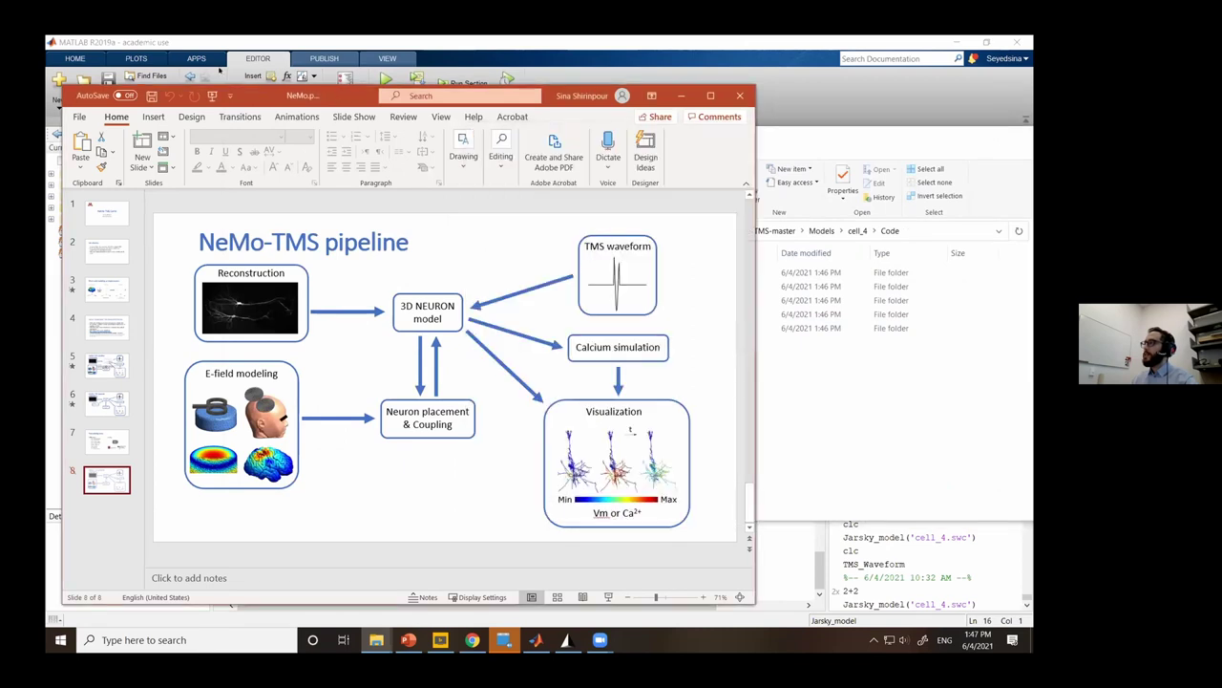
Place the slides beside Explorer, look over the Calcium and E-Field_Coupling folders, then return to cell_4.
drag(219, 70, 214, 67)
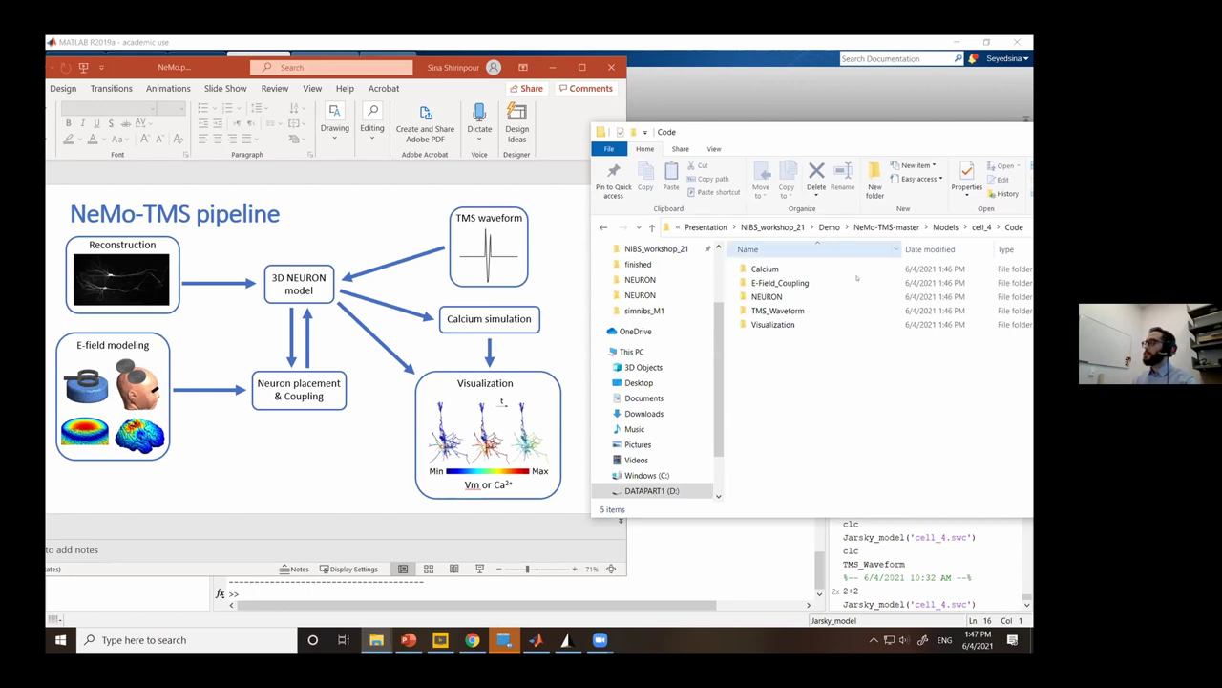
click(780, 271)
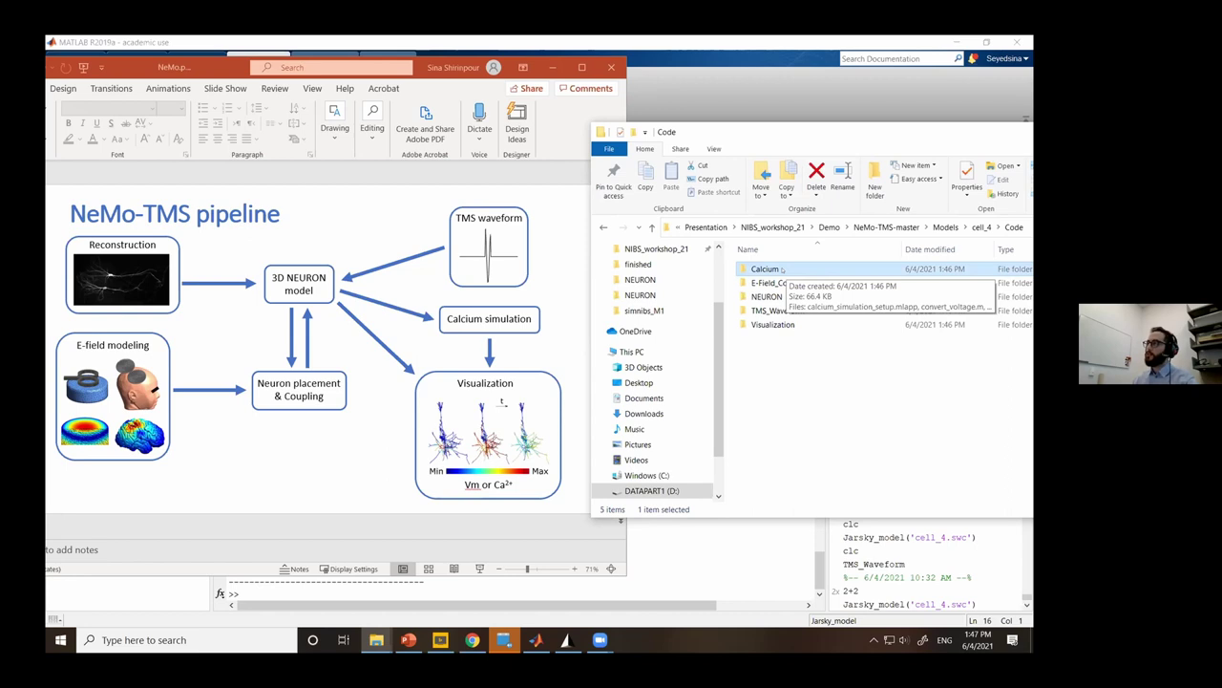
click(774, 386)
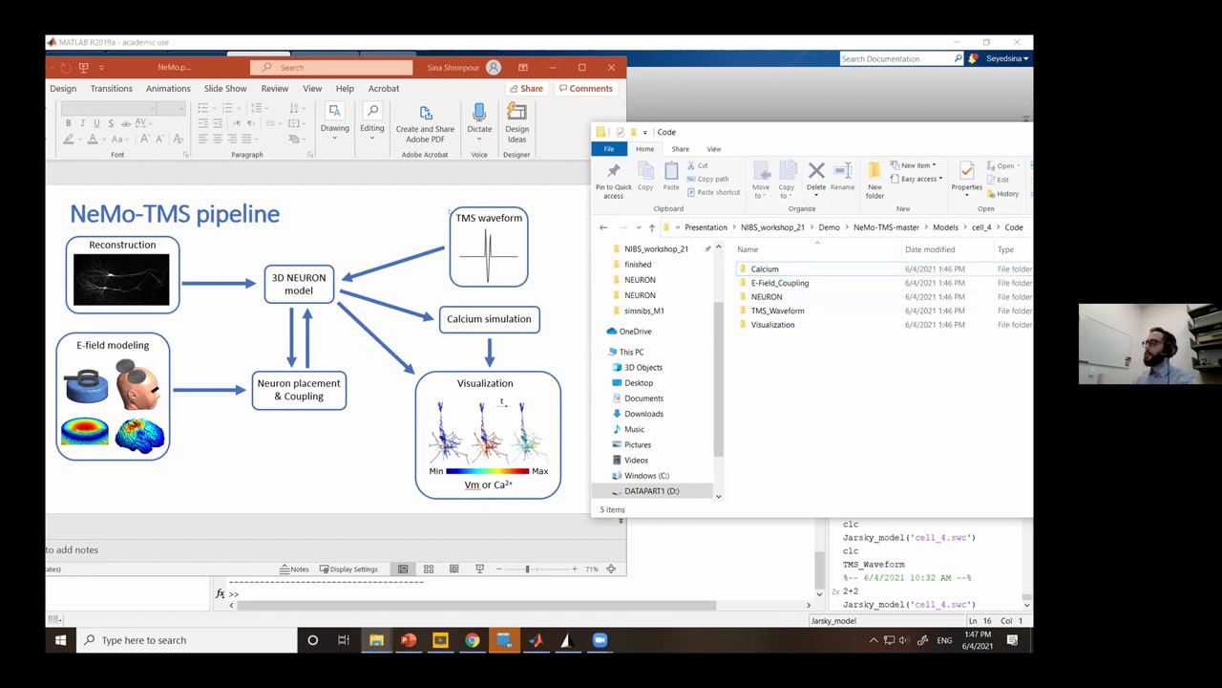
click(780, 270)
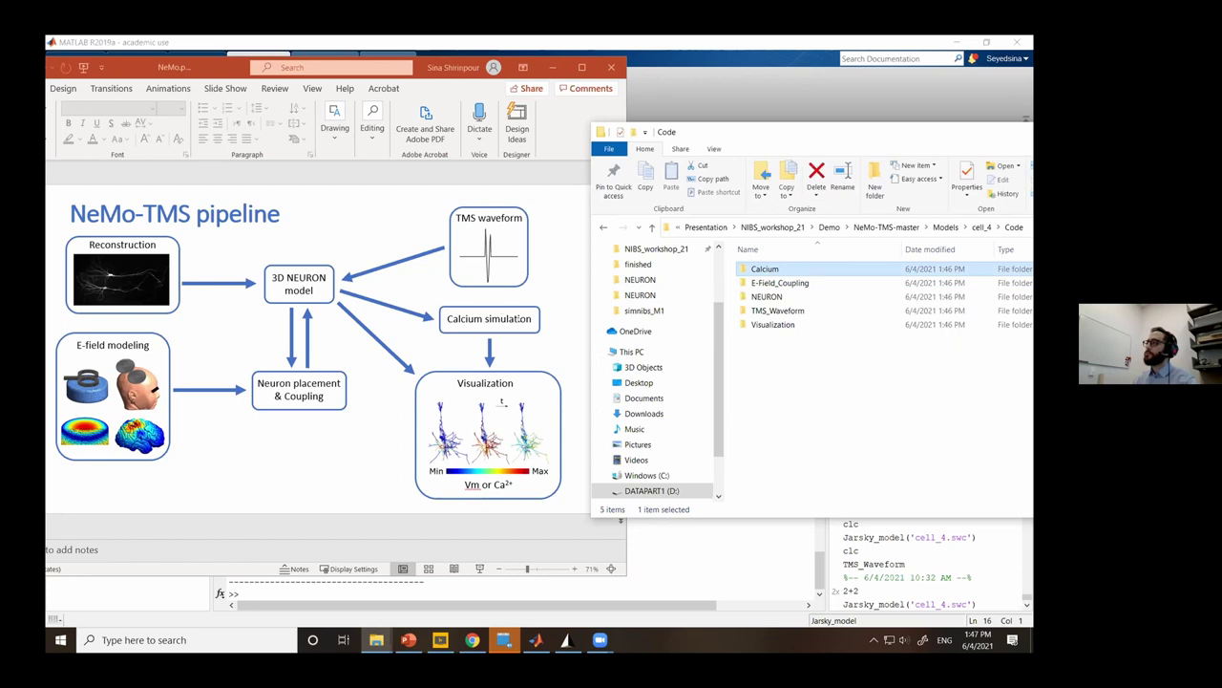
click(784, 284)
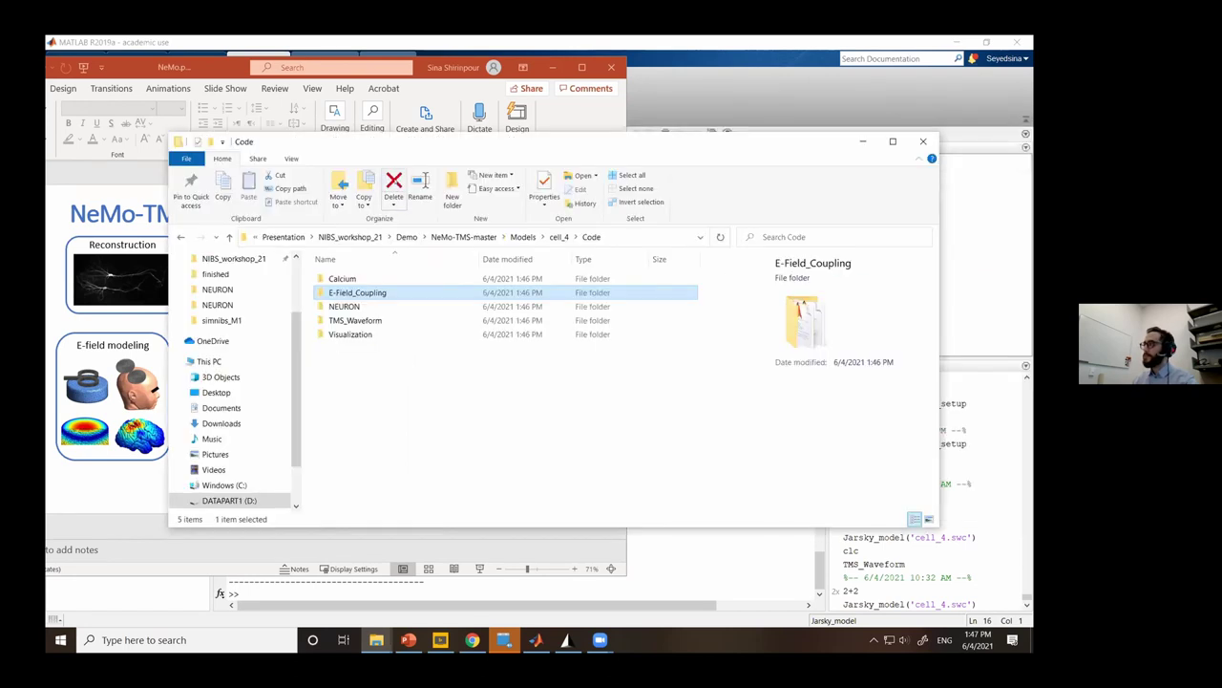
click(558, 237)
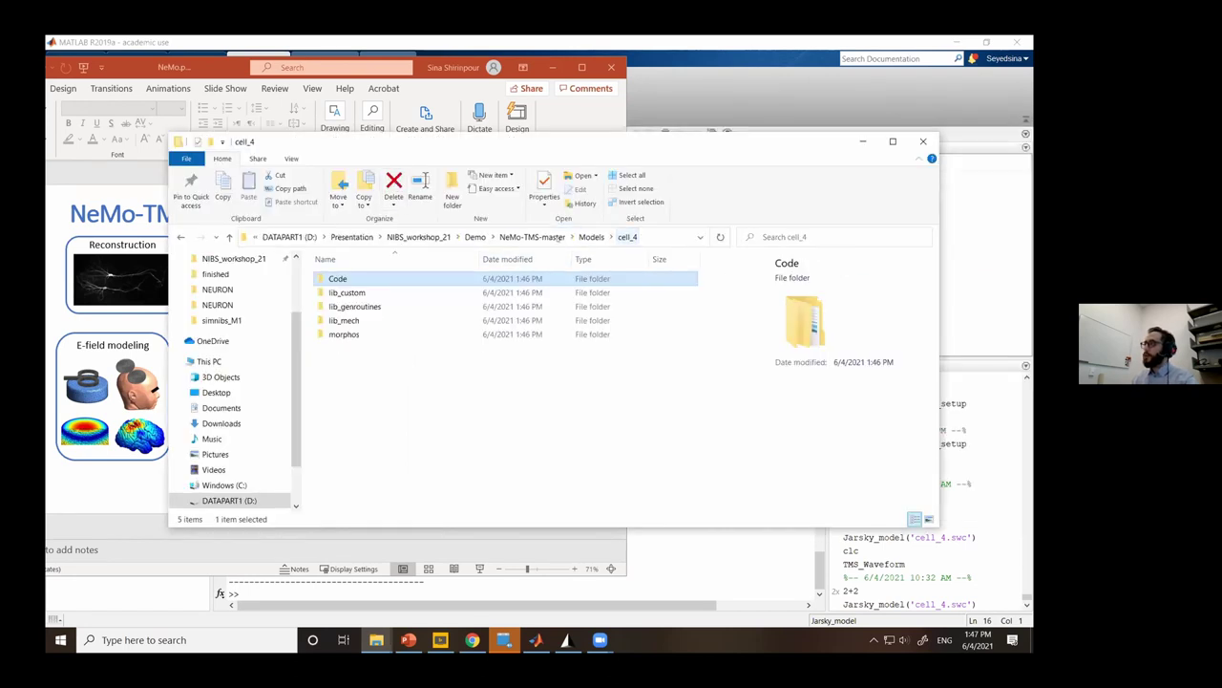
double_click(337, 278)
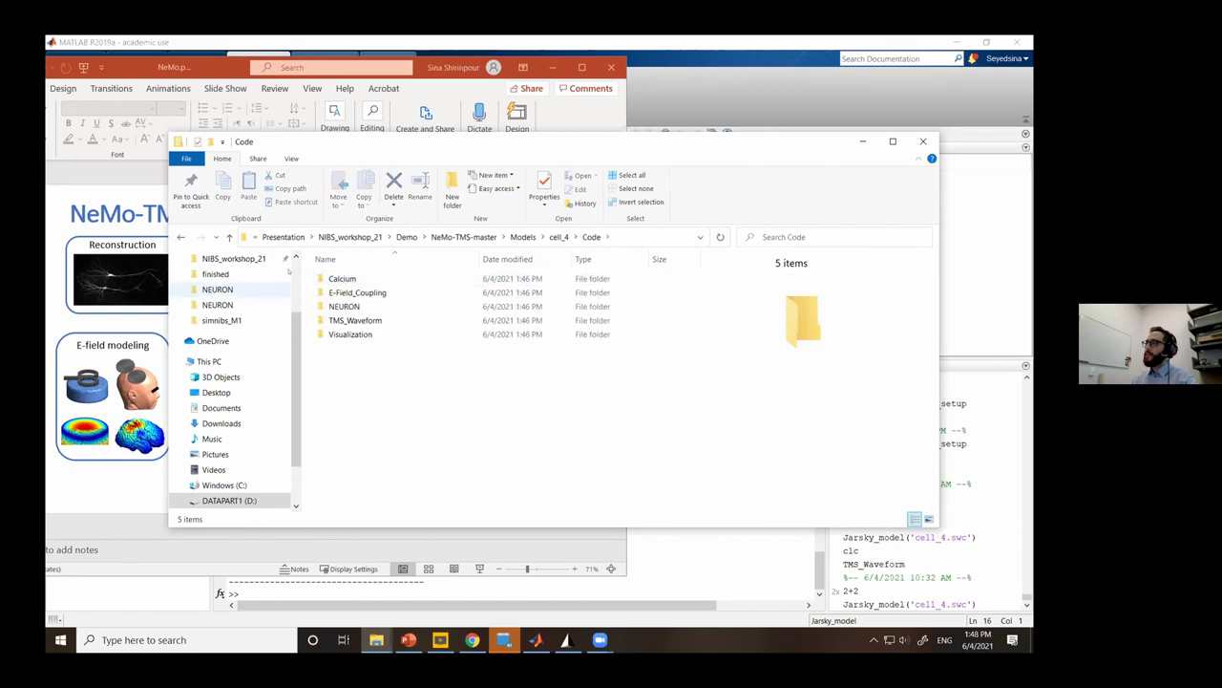
click(560, 238)
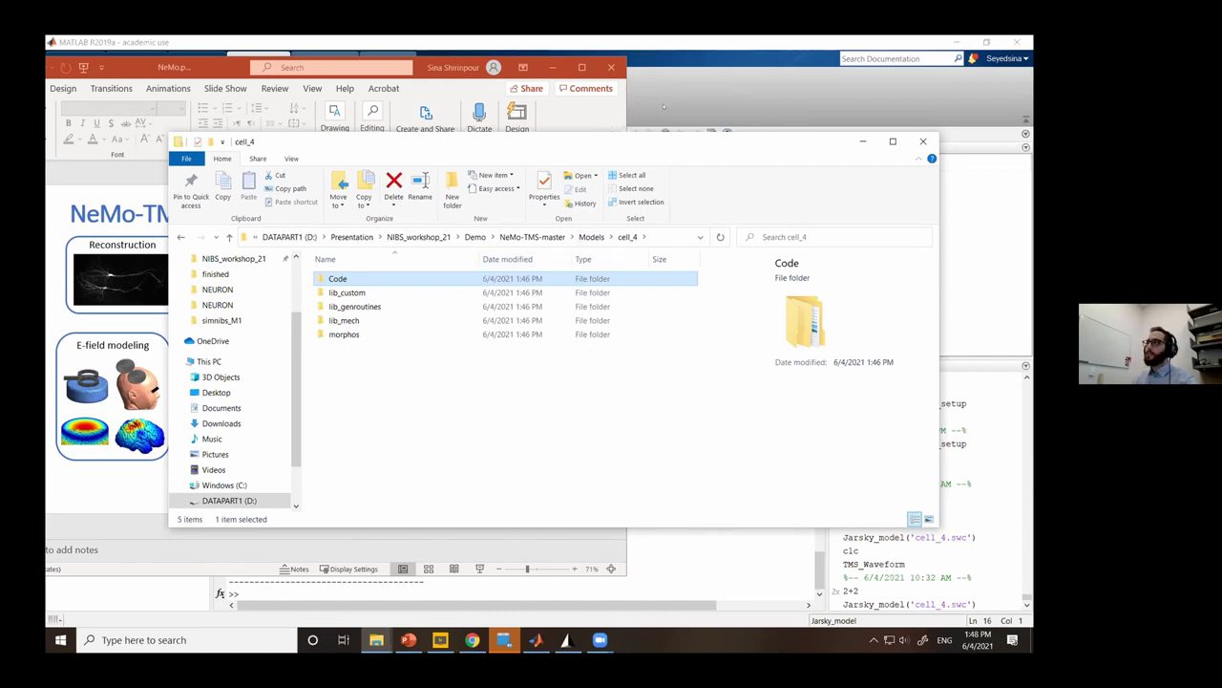
Open Aberra_L5_model.m from MATLAB's Current Folder, then bring the cell_4 folder window forward.
click(663, 107)
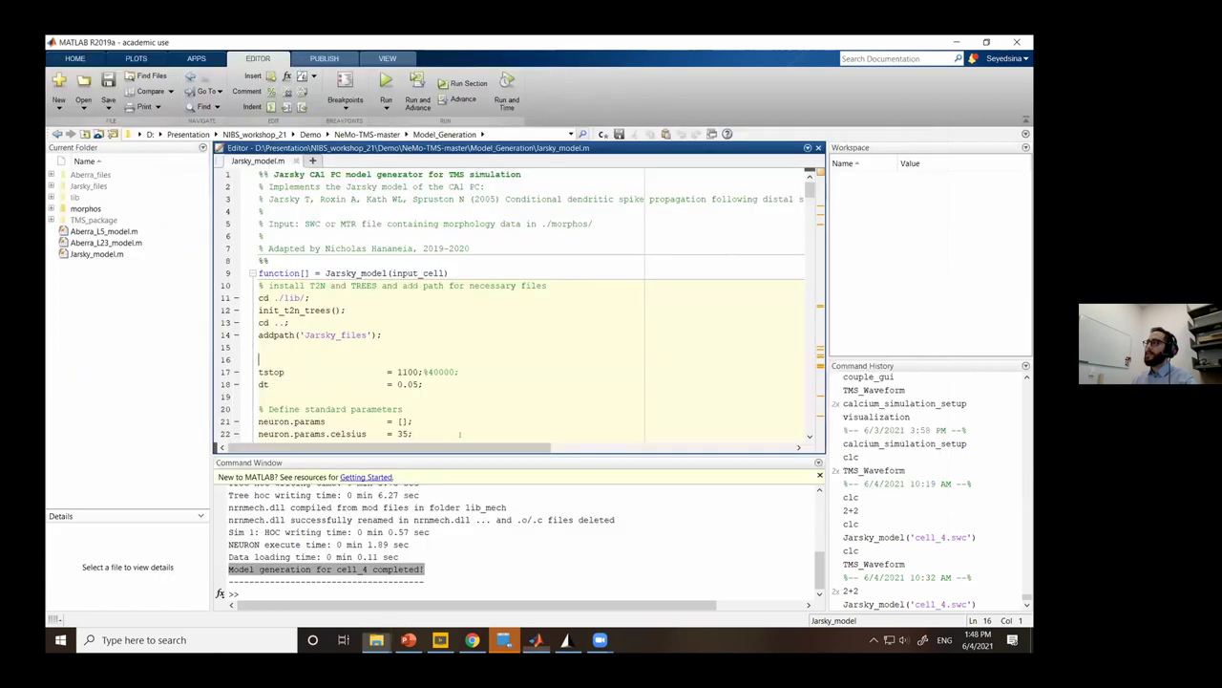
click(103, 231)
double_click(103, 231)
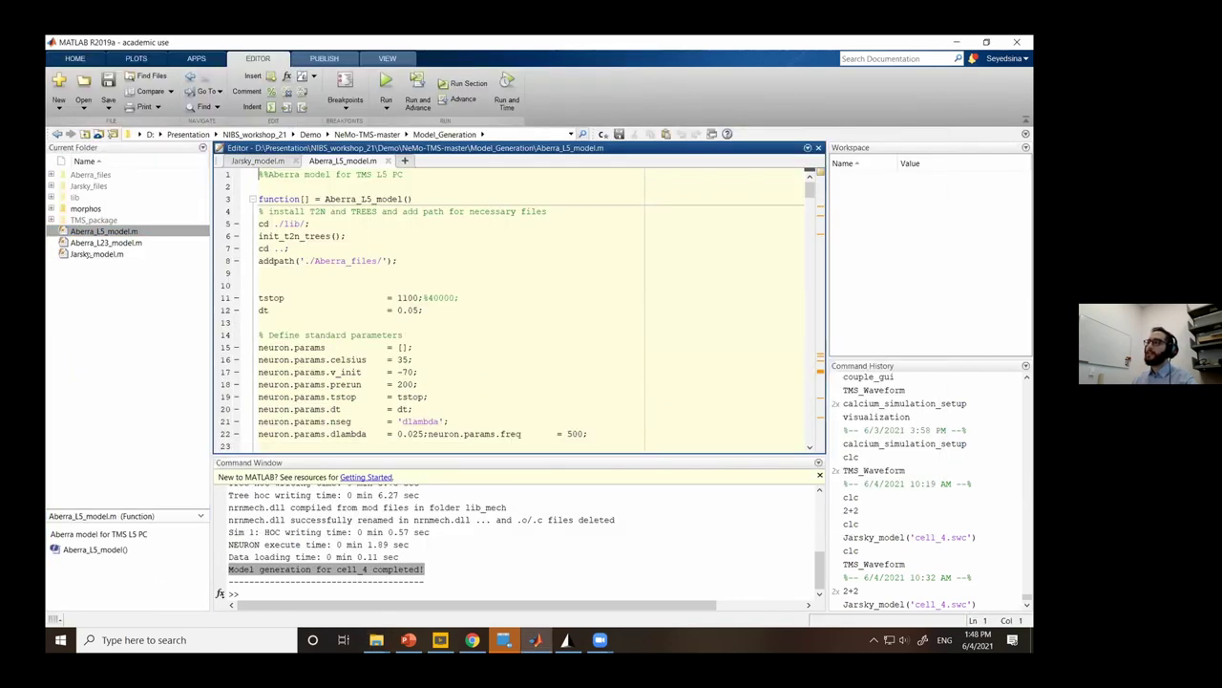
mouse_move(321, 198)
mouse_down()
mouse_move(478, 211)
mouse_move(325, 199)
mouse_up()
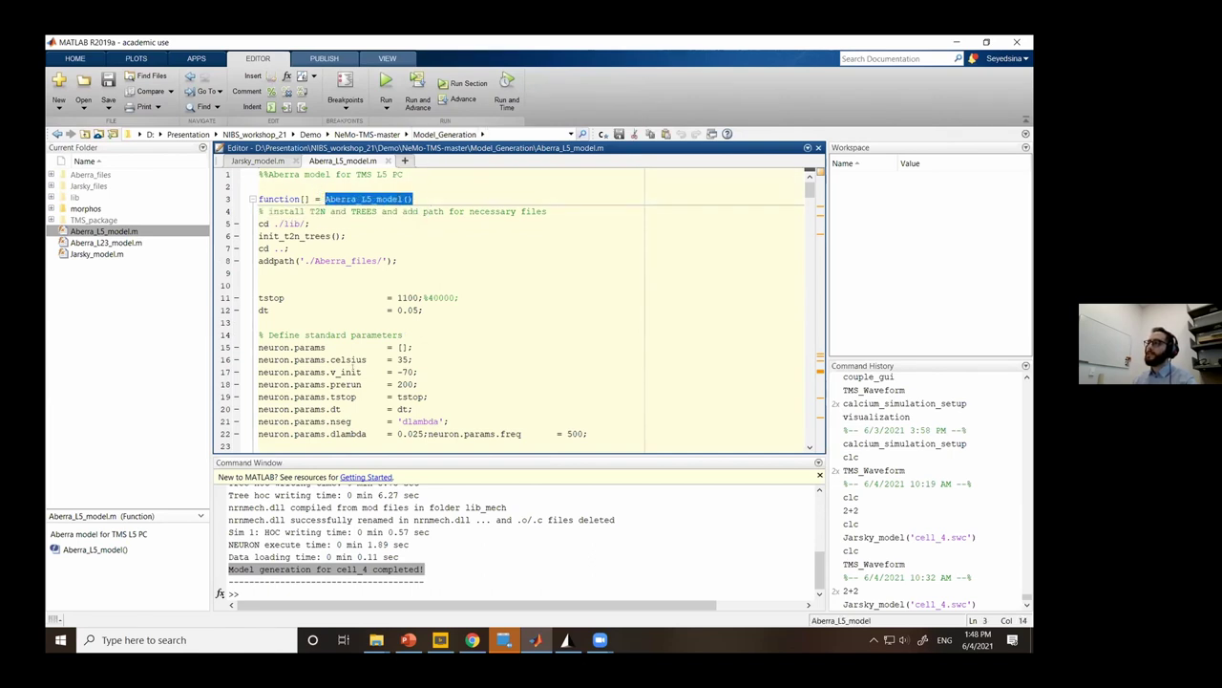
mouse_move(376, 639)
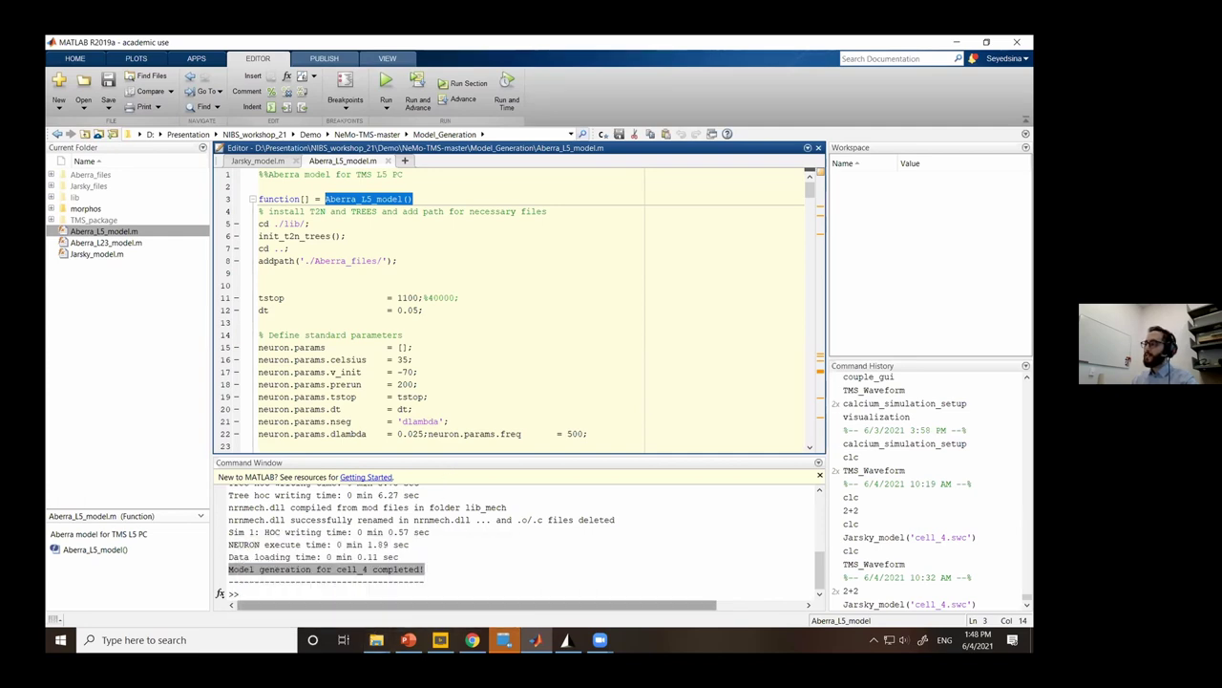
click(291, 569)
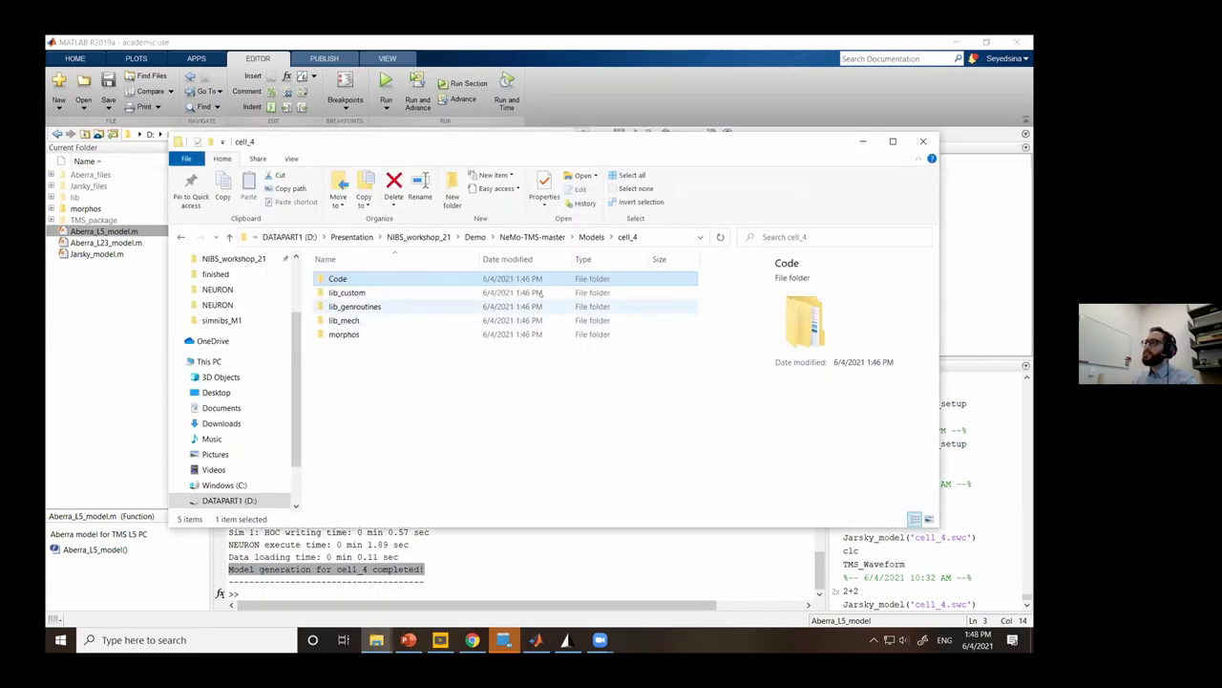
Copy the Aberra_human_L5 folder from NIBS_workshop_21's finished folder.
click(420, 237)
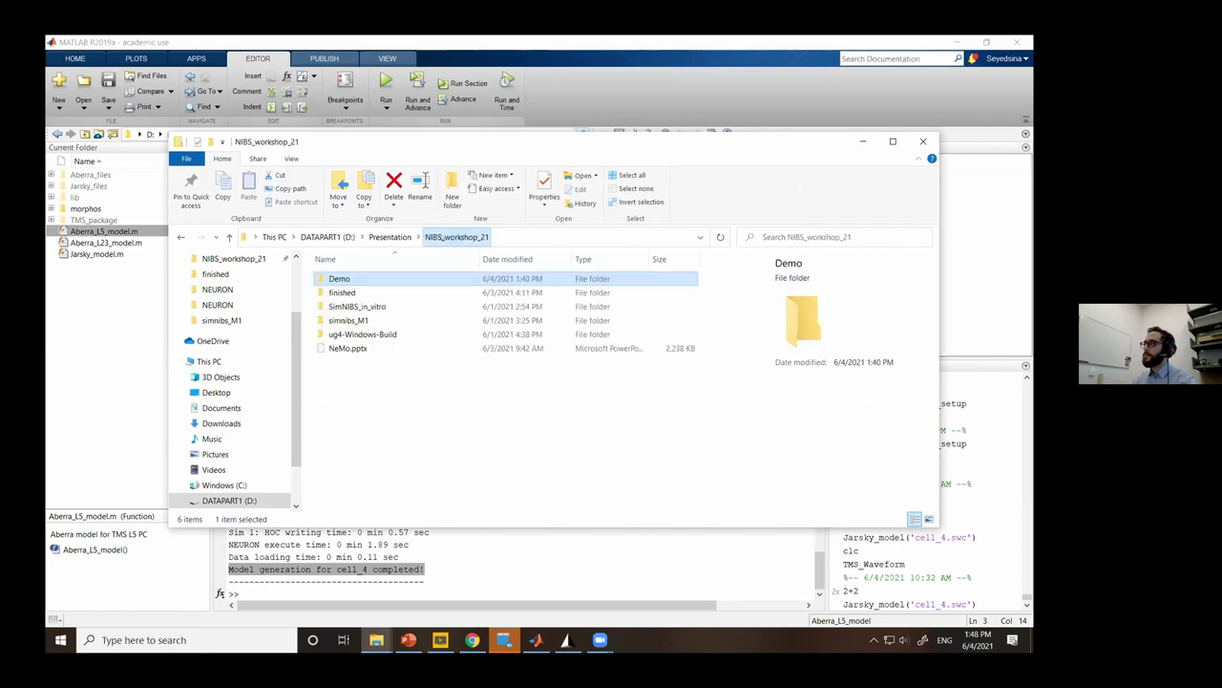
double_click(368, 293)
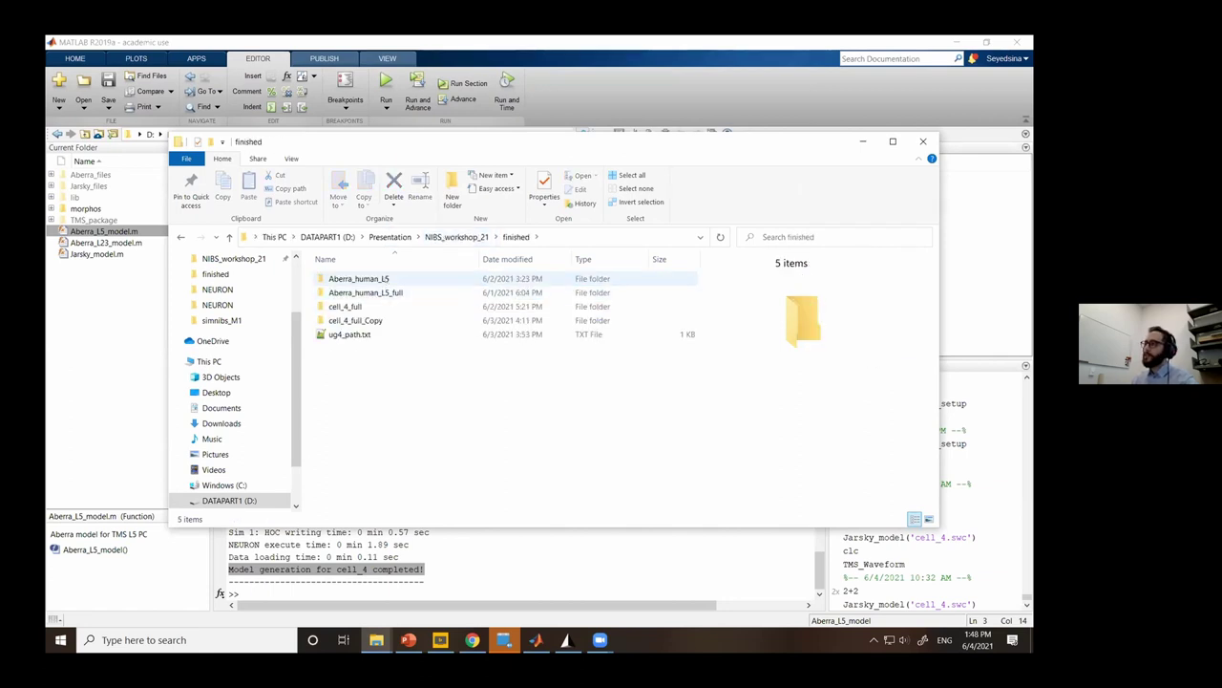
click(363, 277)
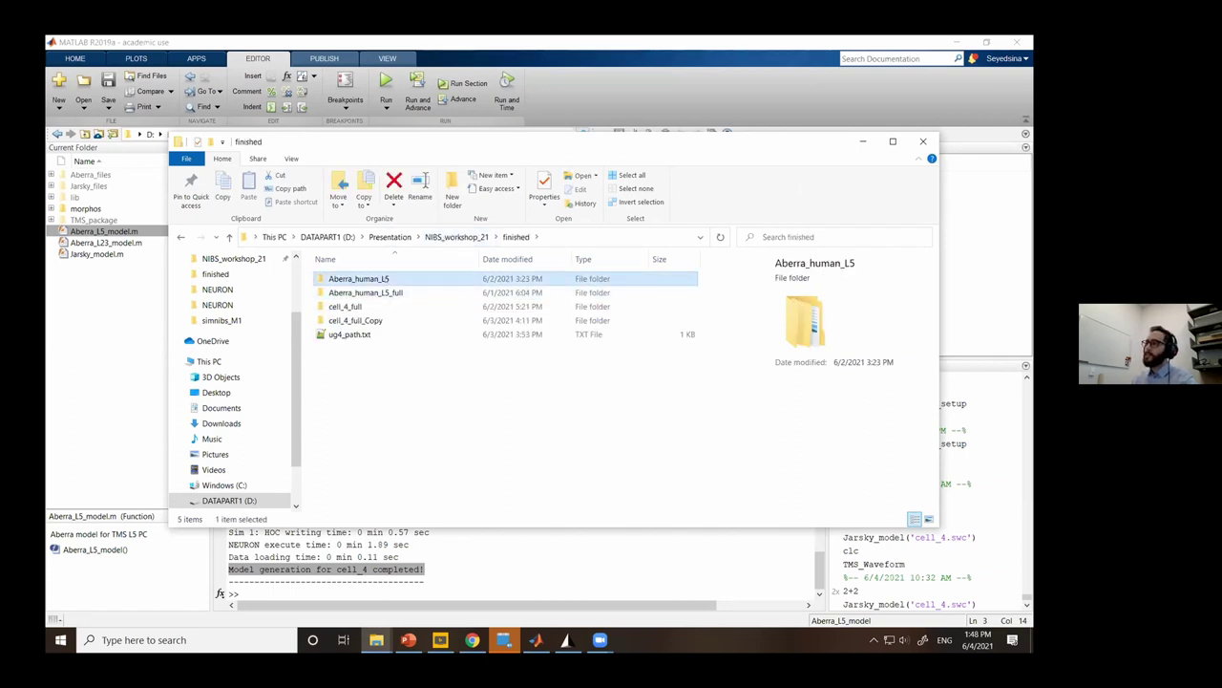
double_click(360, 279)
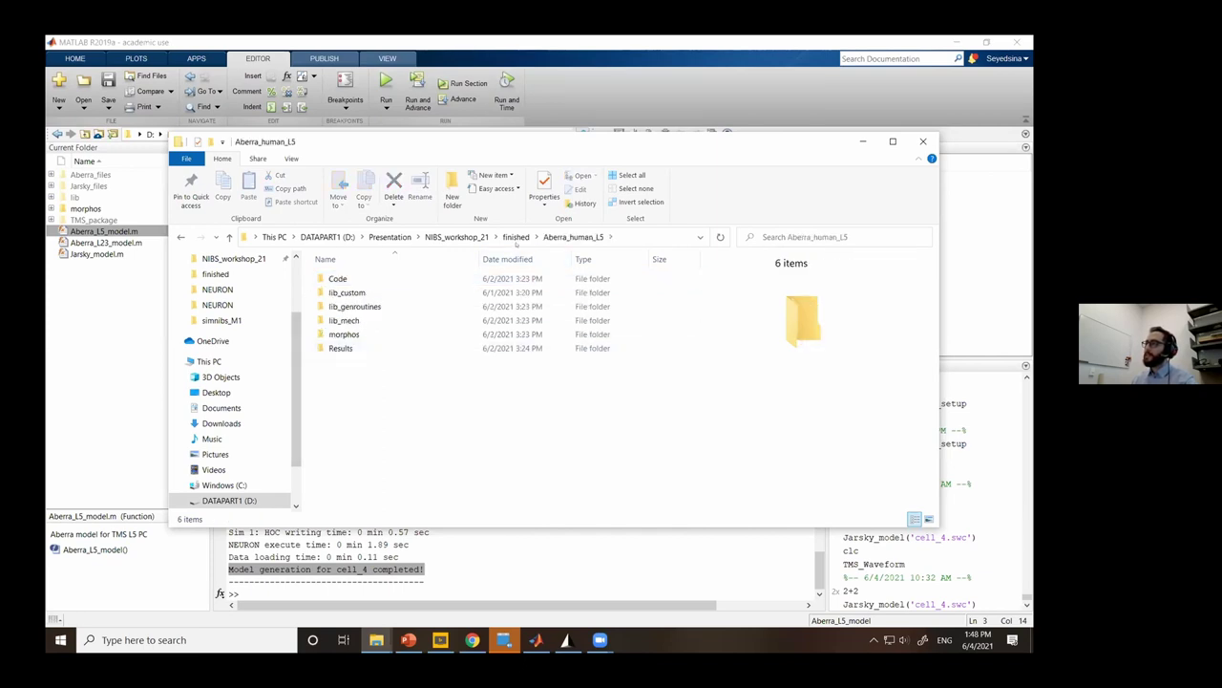
click(516, 237)
right_click(378, 277)
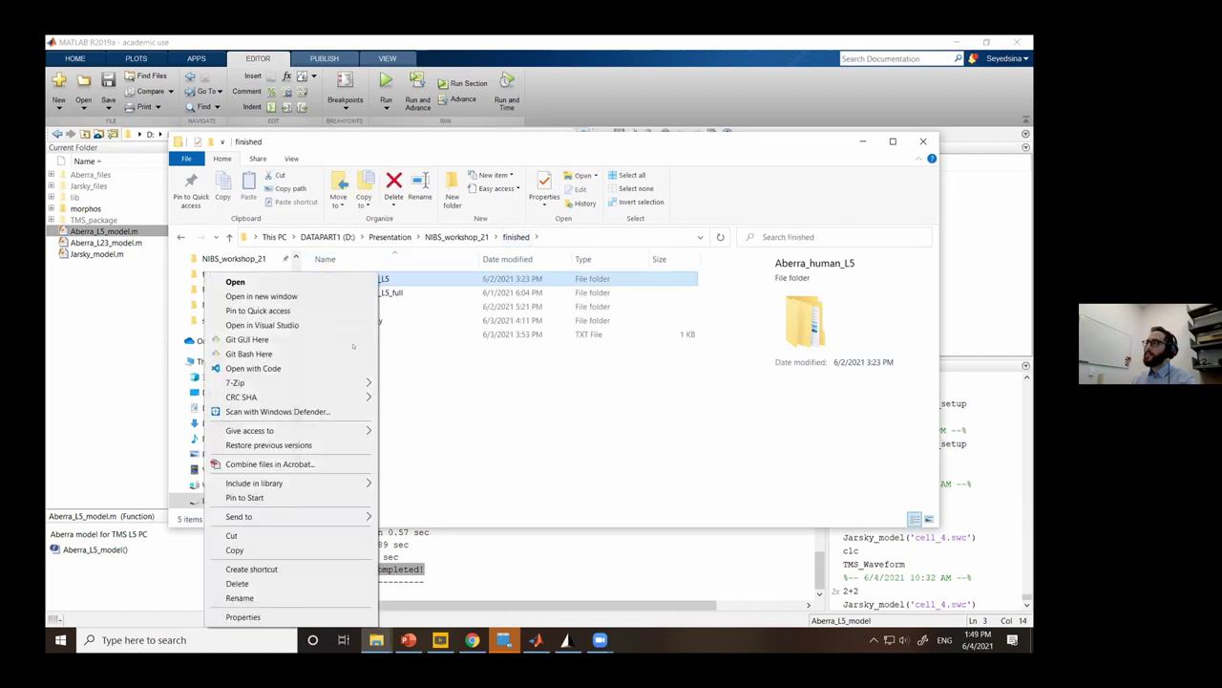
click(293, 549)
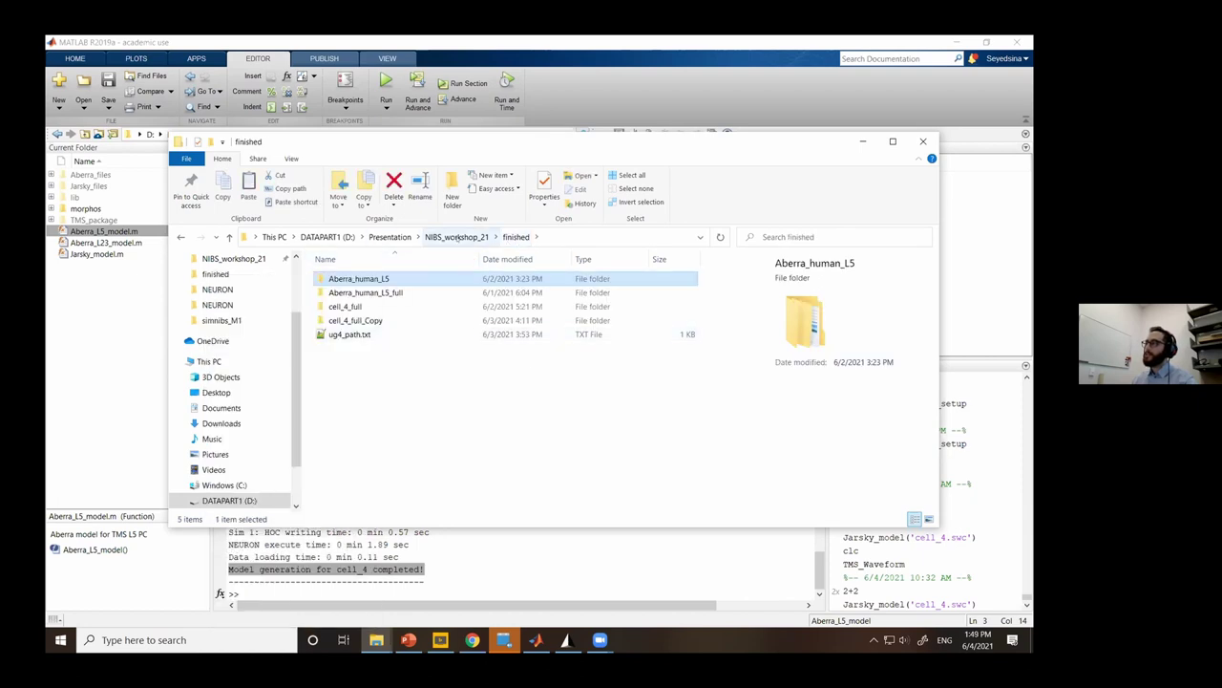
Paste it into Demo\NeMo-TMS-master\Models next to cell_4.
click(457, 237)
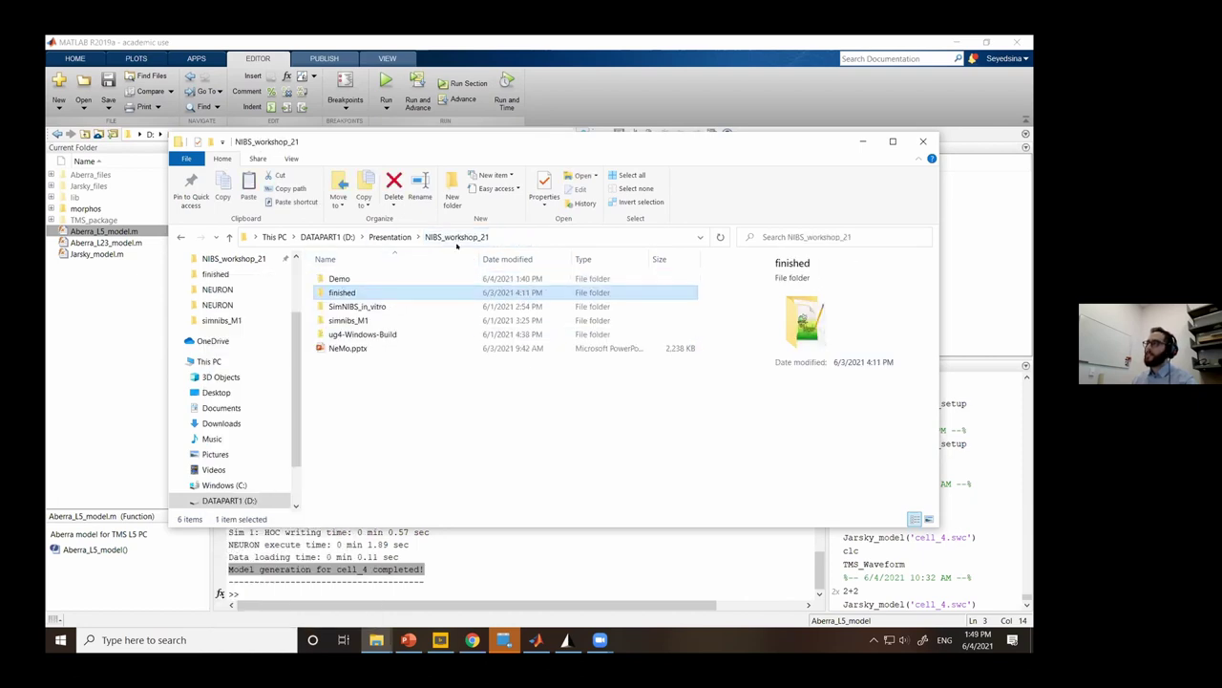
double_click(366, 279)
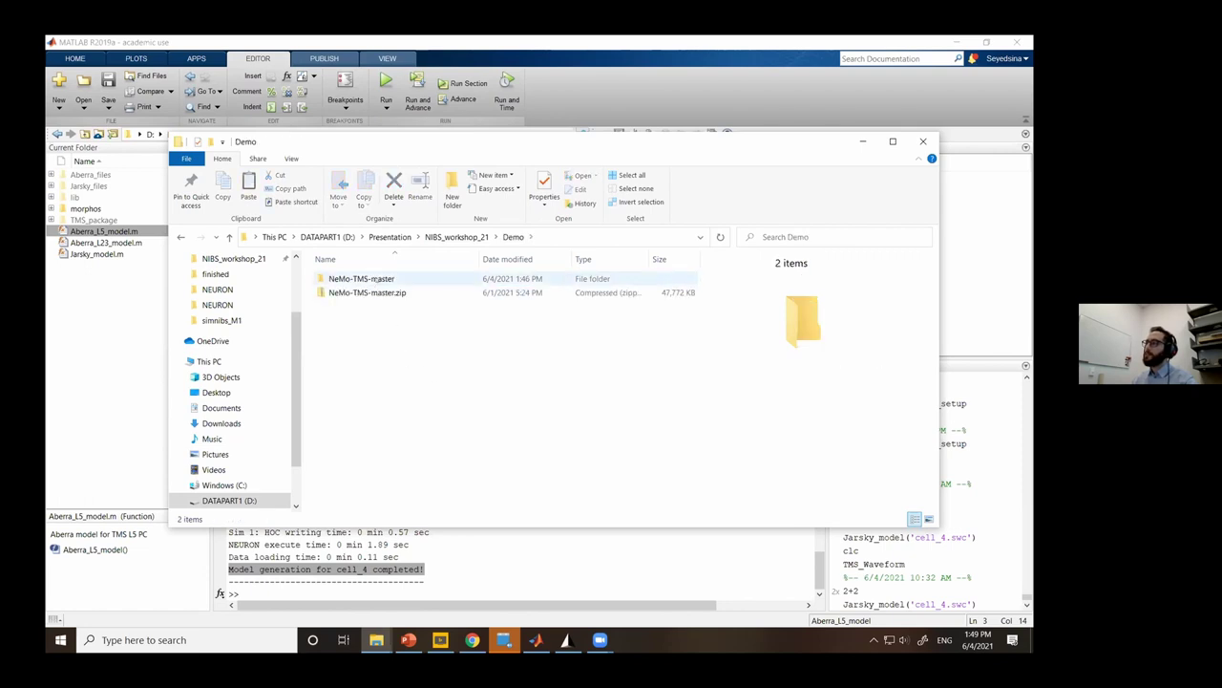
double_click(402, 279)
double_click(387, 292)
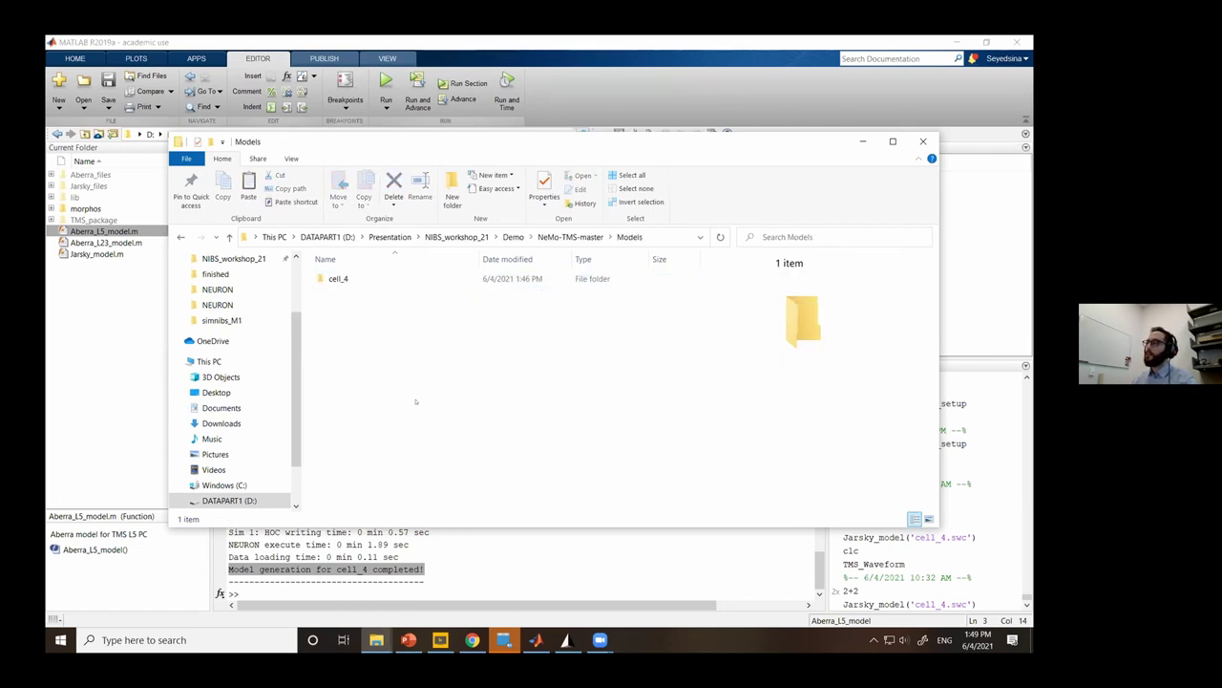
right_click(374, 325)
click(434, 370)
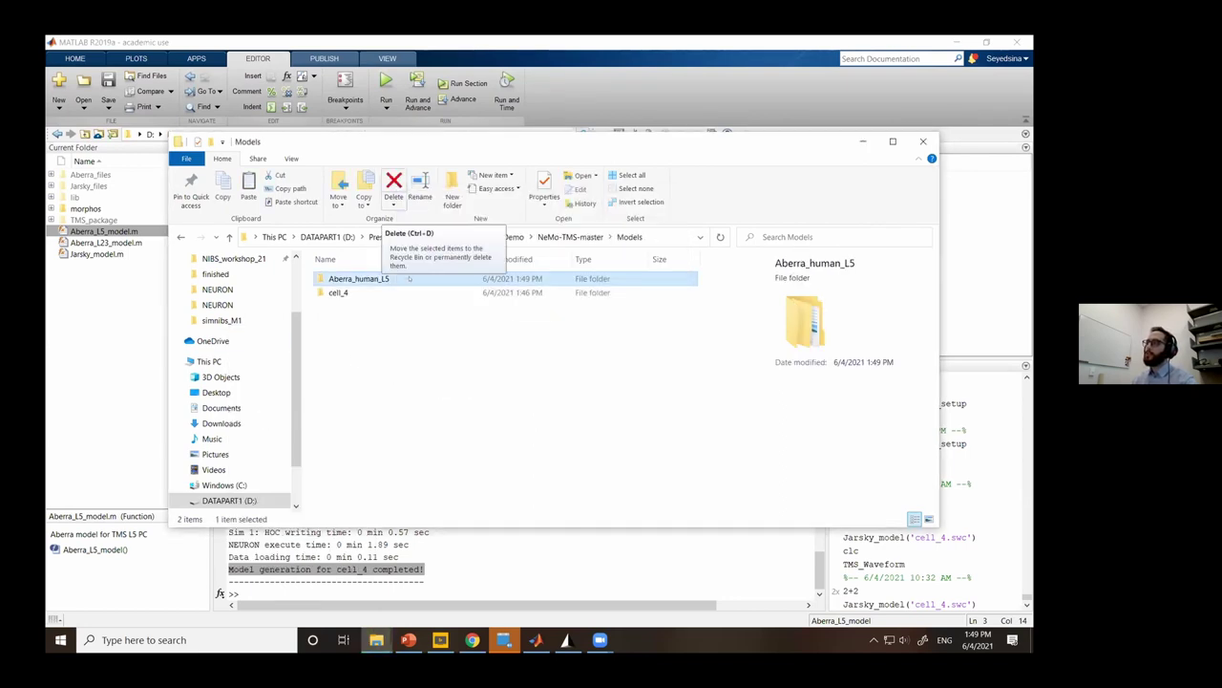
Check the new Aberra_human_L5 folder's lib_mech files, then hide File Explorer.
double_click(408, 279)
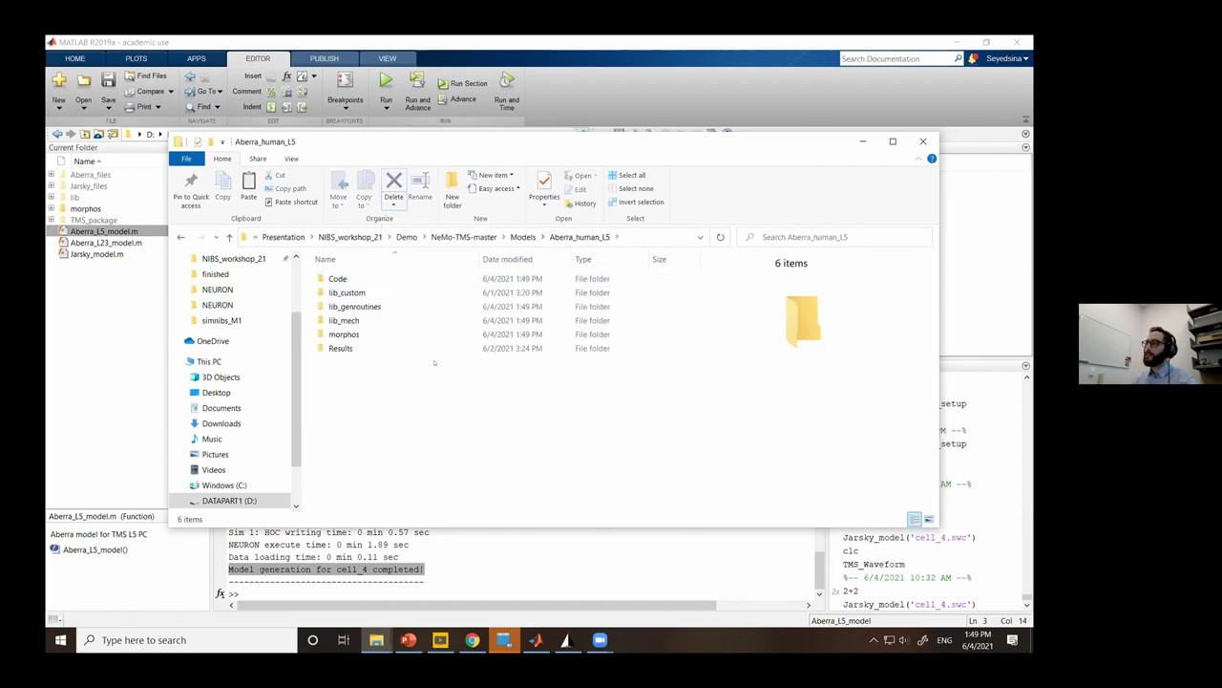
double_click(344, 321)
scroll(416, 296, down, 5)
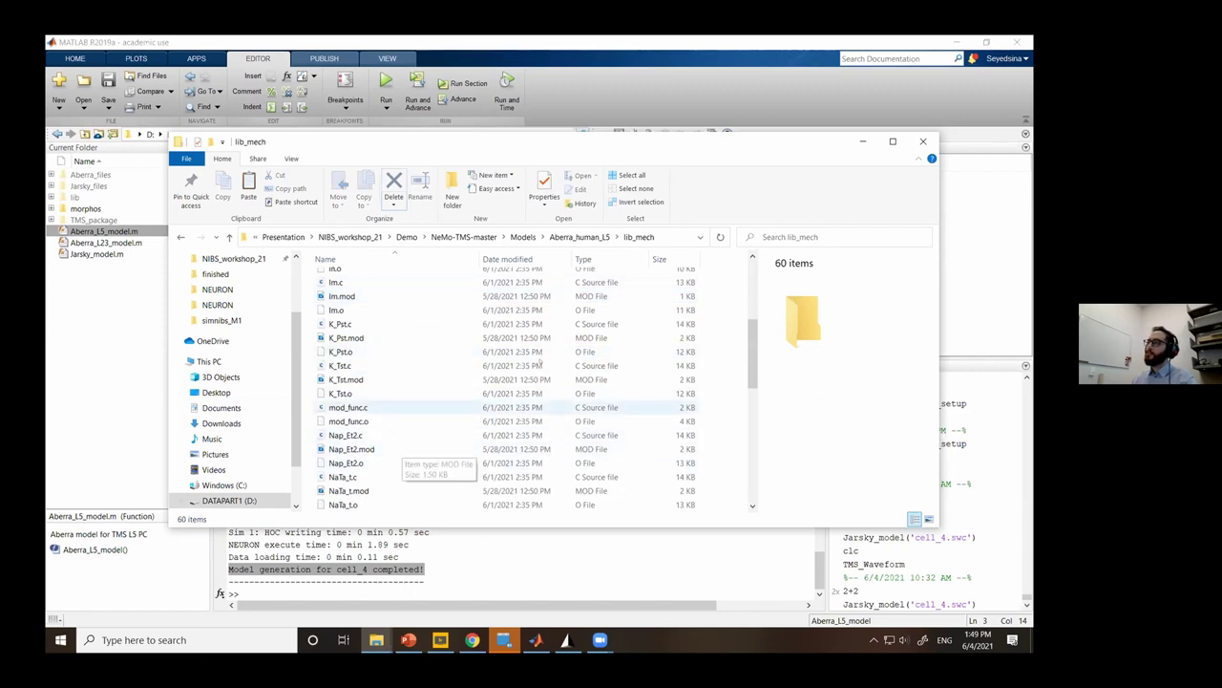
click(573, 237)
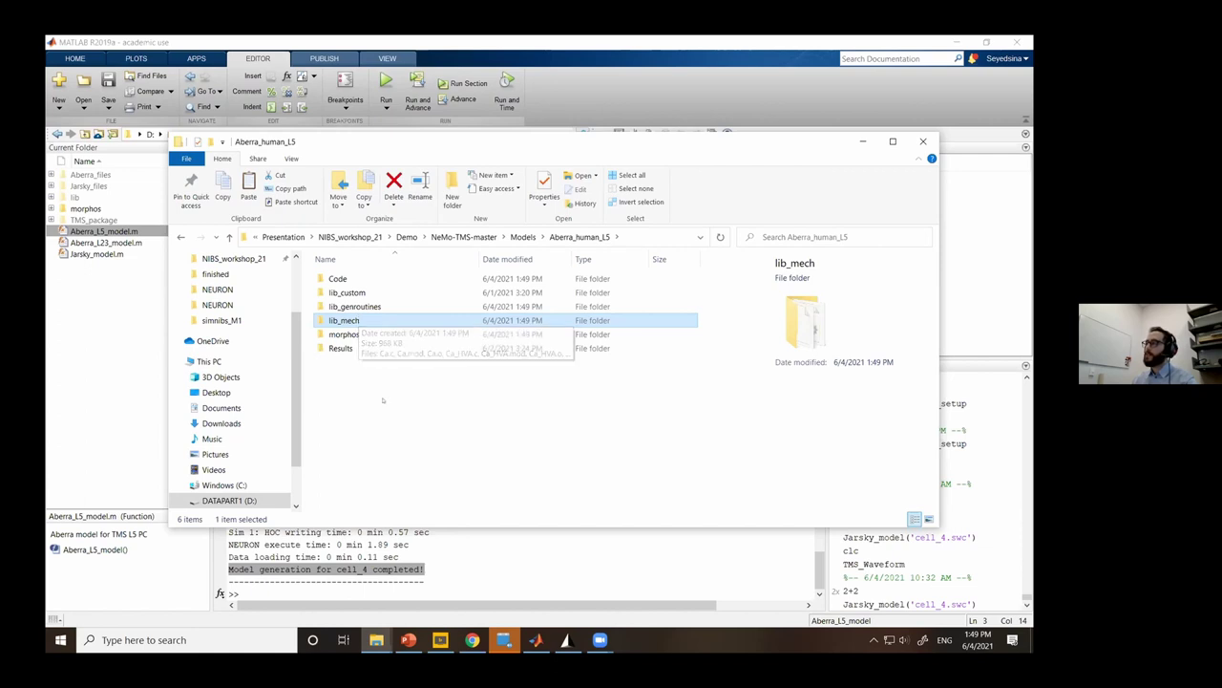
ctrl+click(358, 321)
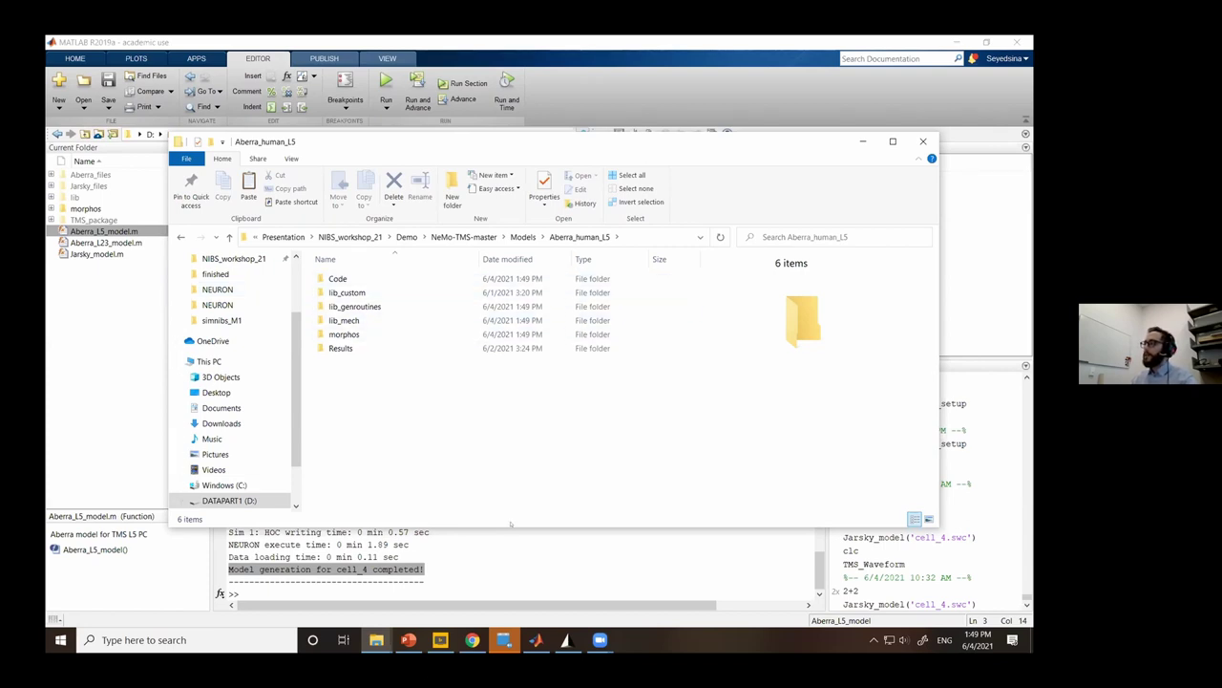
click(376, 639)
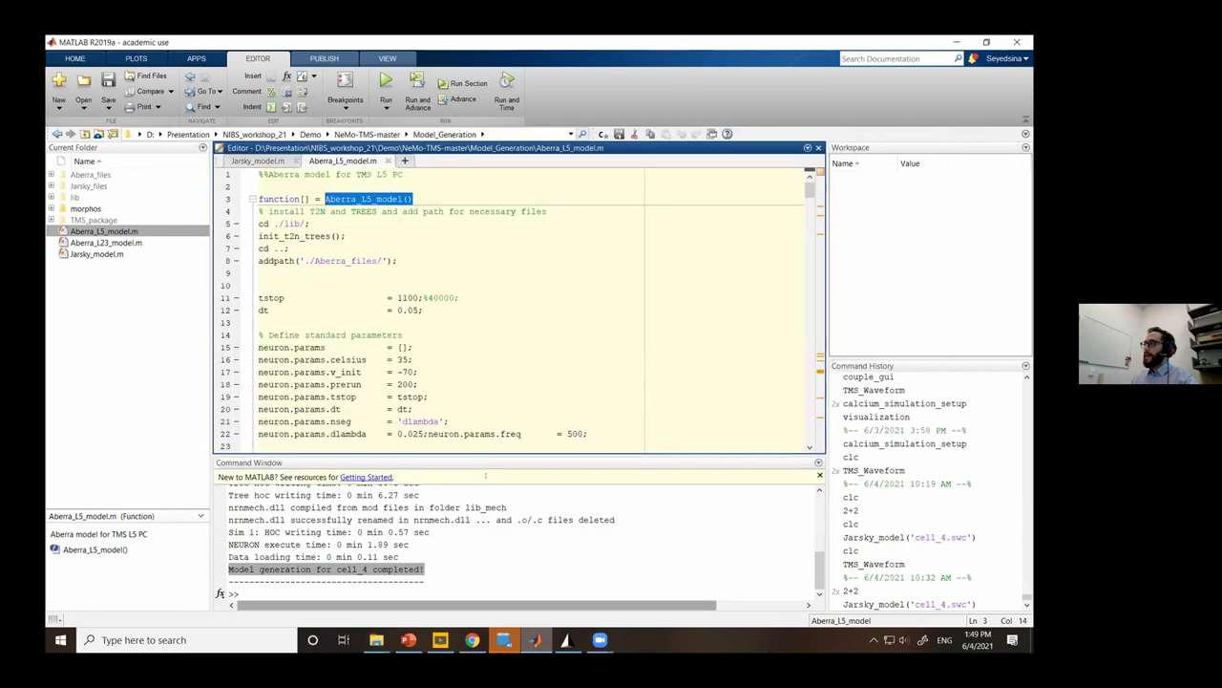
Bring the NeMo-TMS pipeline slide forward, then the Gmsh normE brain field plot.
click(408, 639)
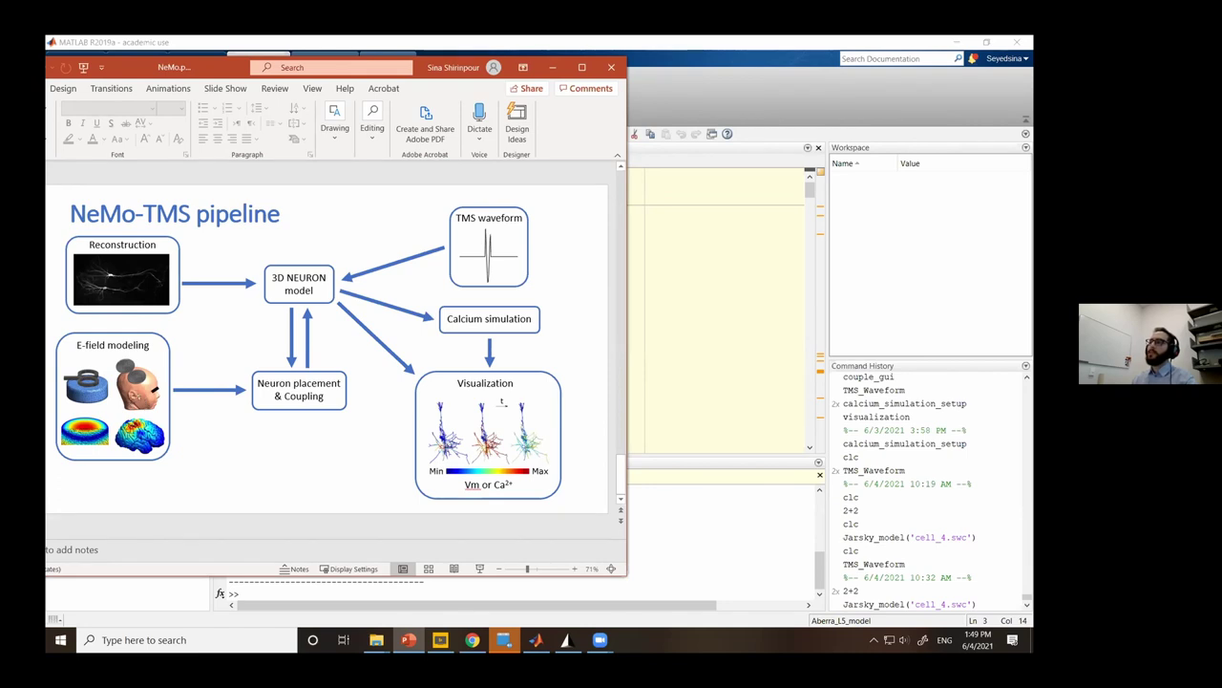
click(567, 639)
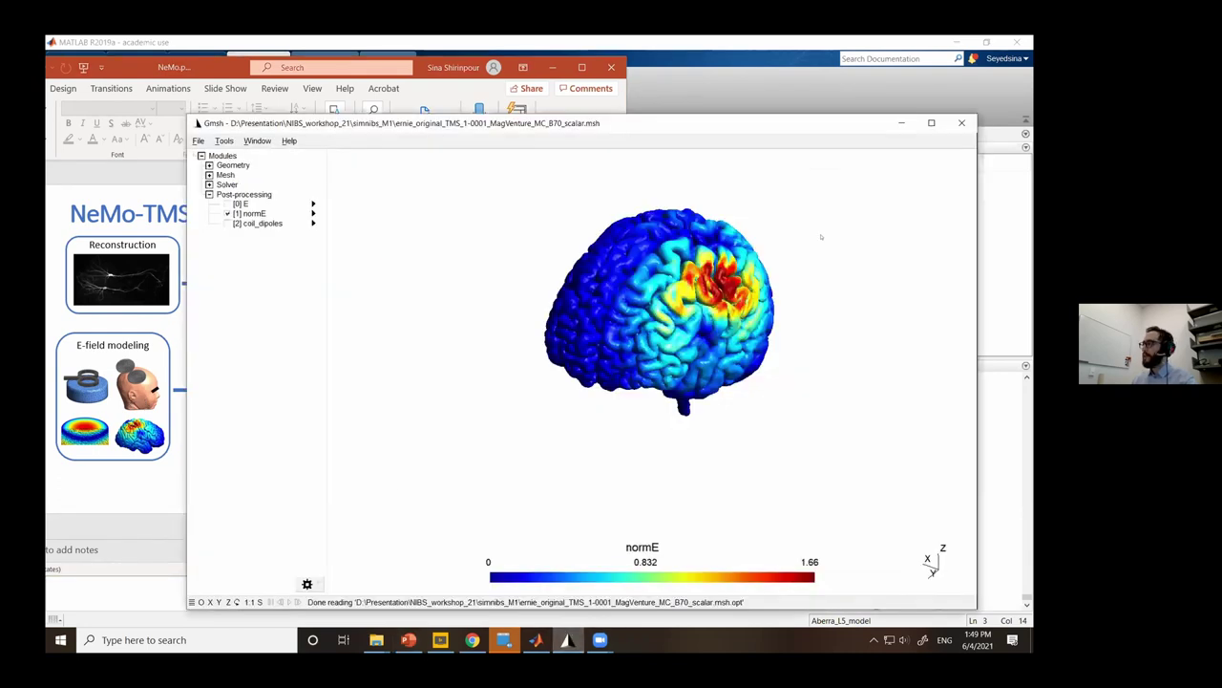
Maximize Gmsh, rotate and zoom into the normE brain map, toggling coil dipoles on and off.
drag(797, 122, 782, 126)
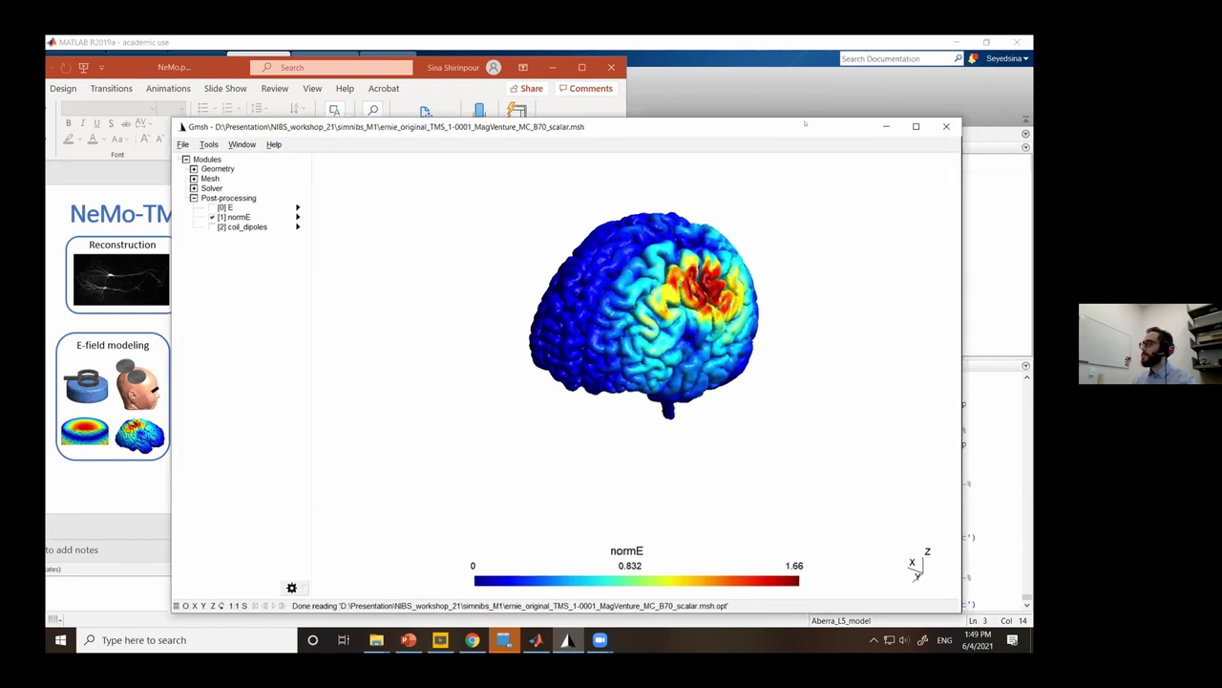
double_click(773, 129)
drag(477, 286, 382, 287)
scroll(802, 267, up, 5)
drag(802, 267, 774, 271)
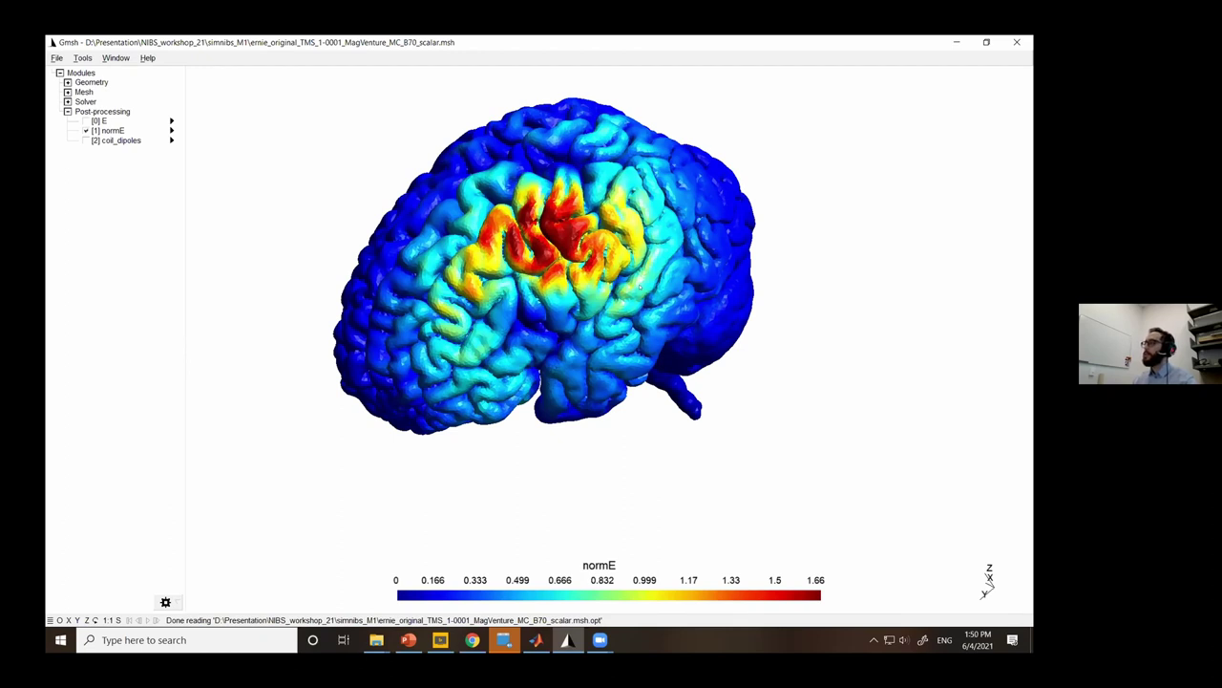
click(86, 141)
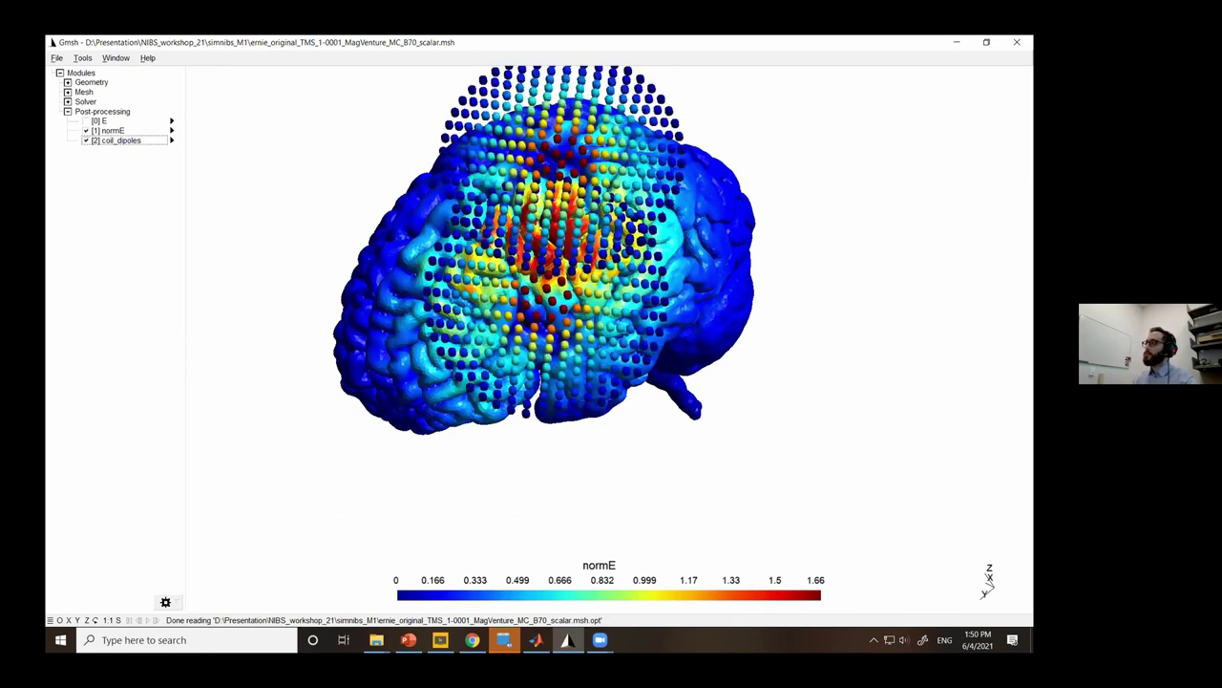
click(86, 140)
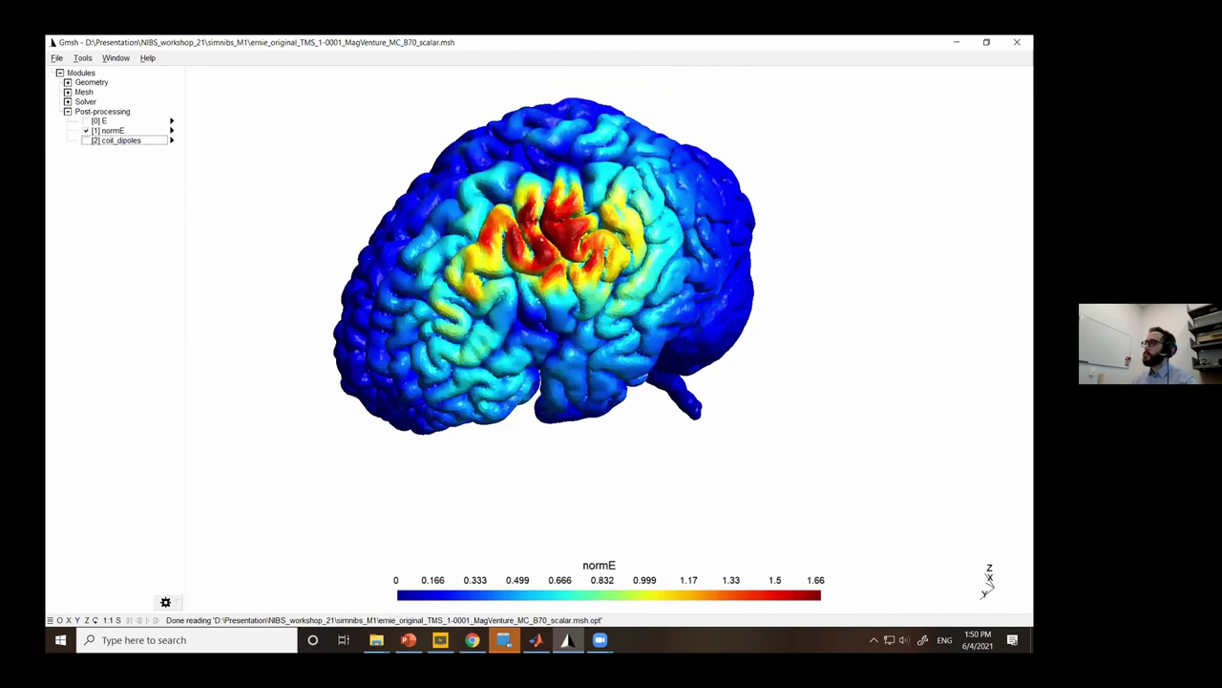
scroll(643, 249, up, 5)
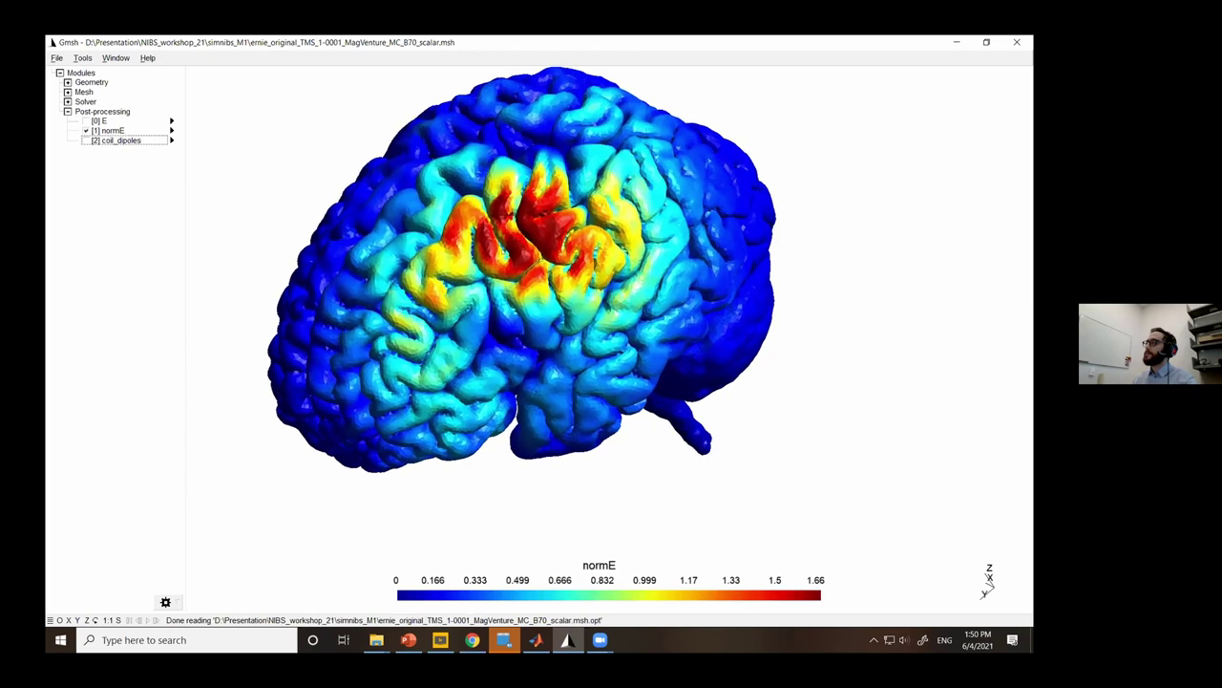
scroll(627, 274, up, 2)
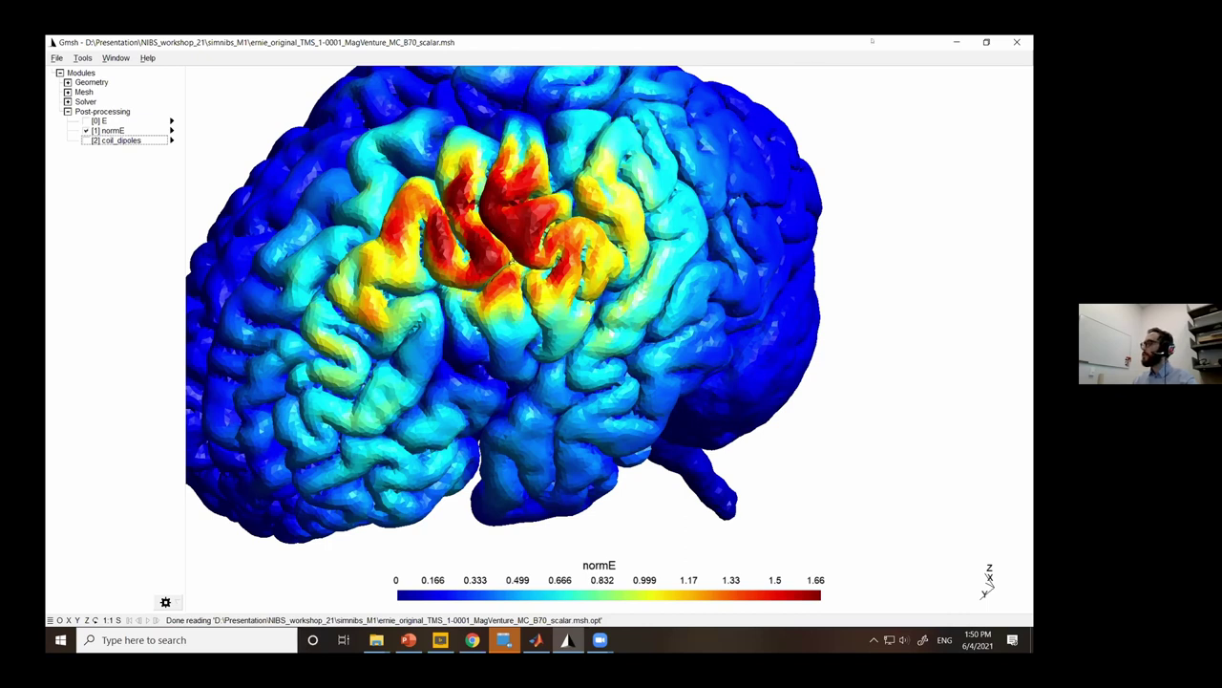
click(956, 42)
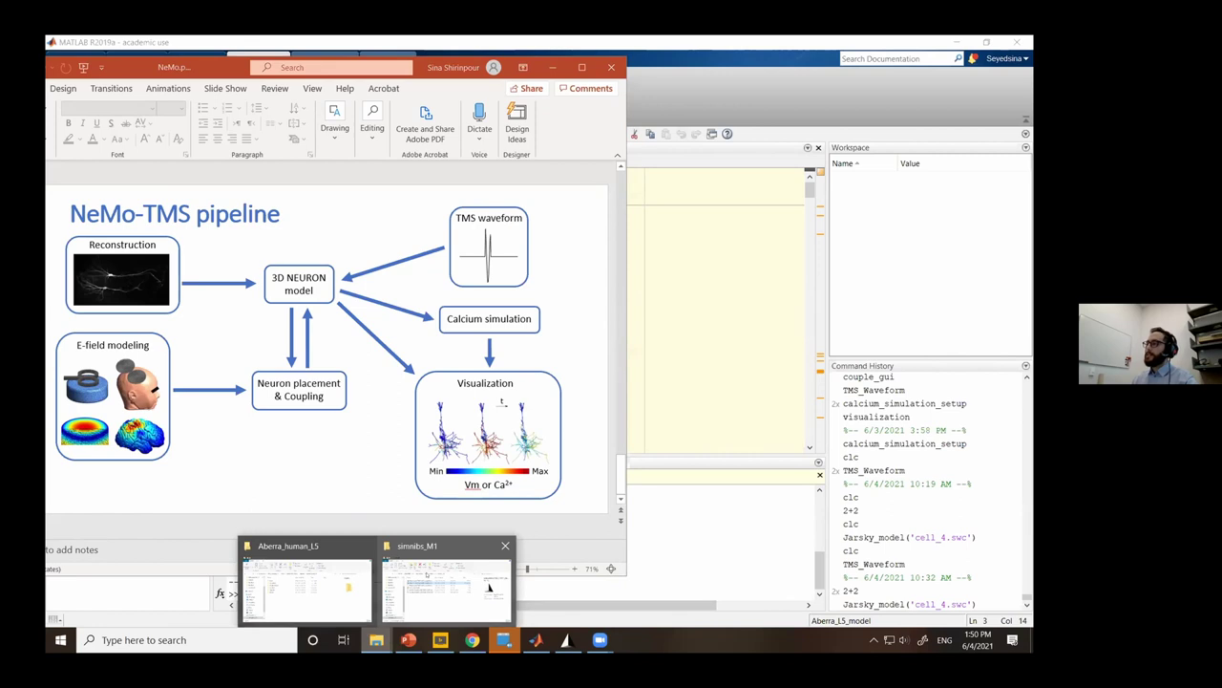
Reopen the scalar normE .msh from simnibs_M1, then switch to the Aberra_human_L5 folder window.
click(435, 526)
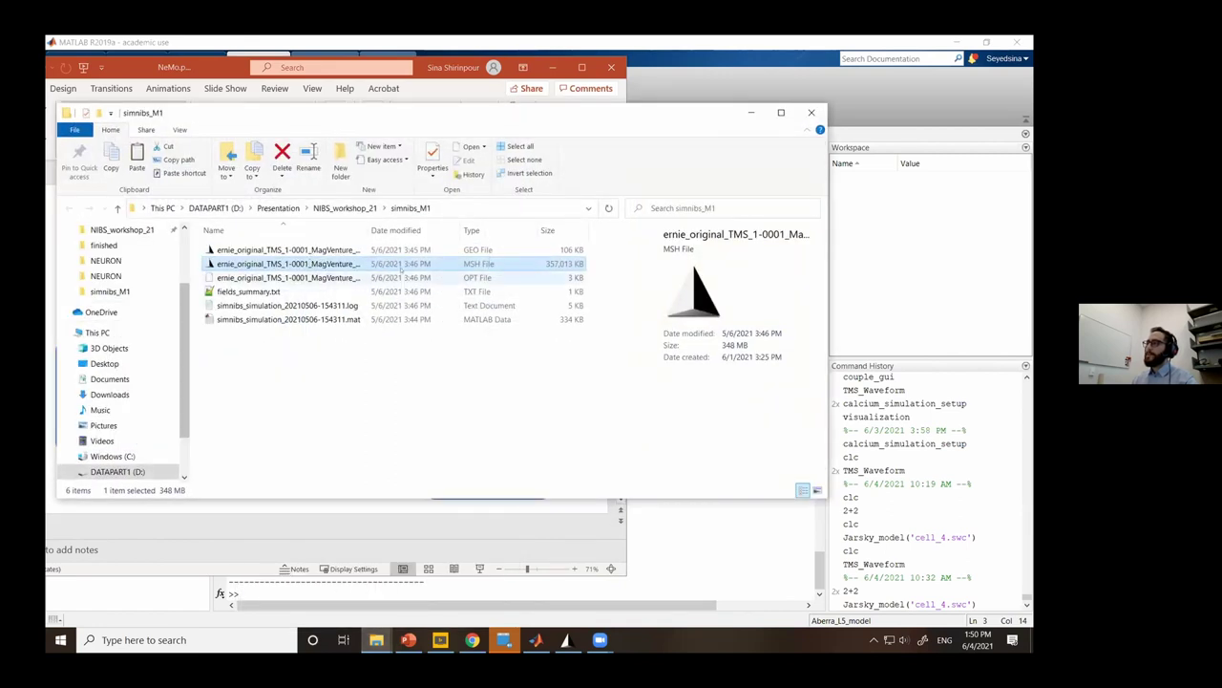
drag(367, 238, 406, 238)
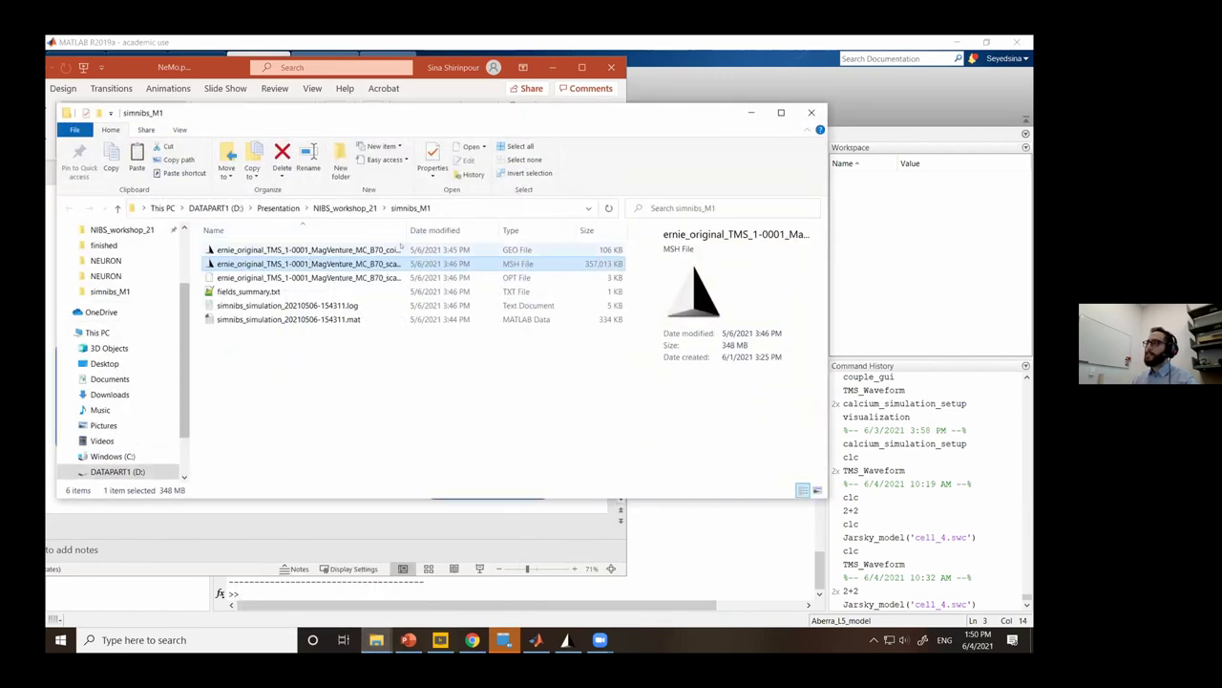
double_click(516, 264)
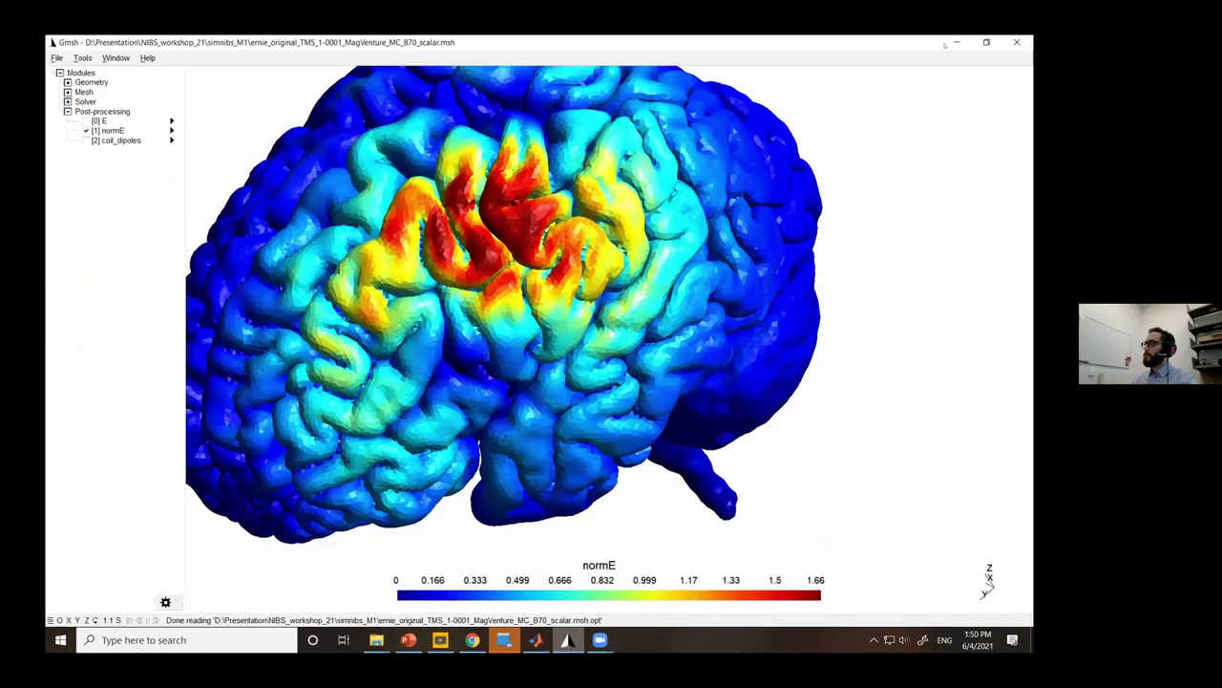
click(956, 42)
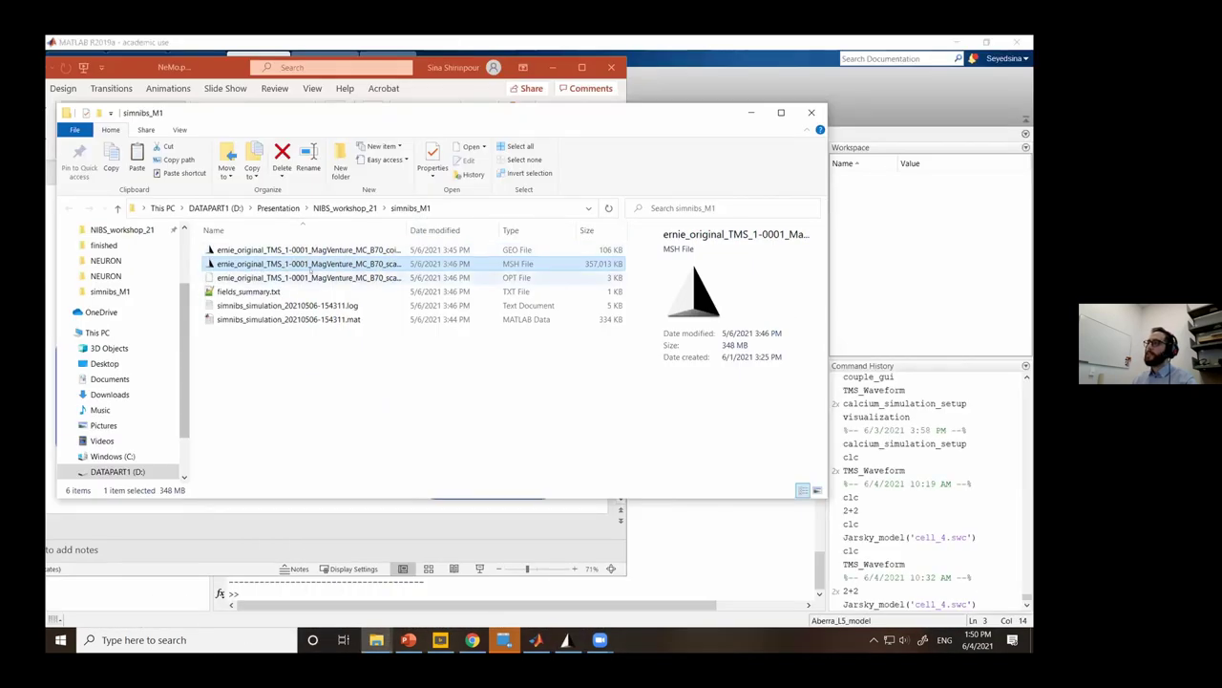
click(408, 639)
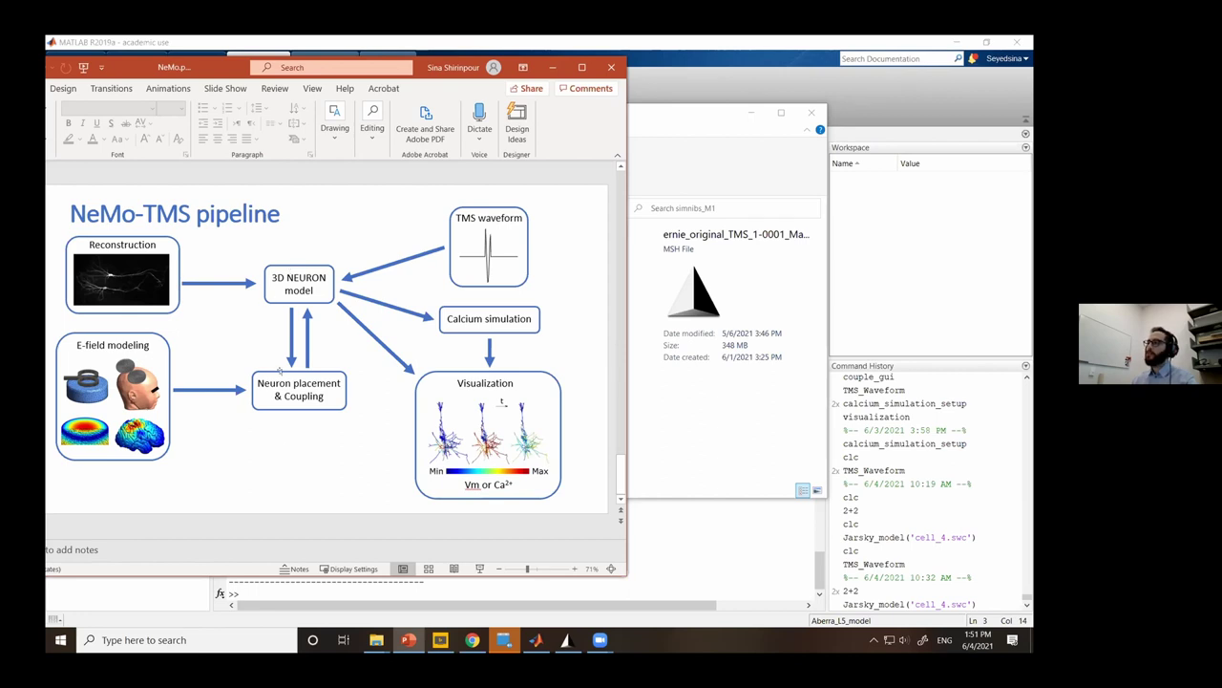
click(376, 639)
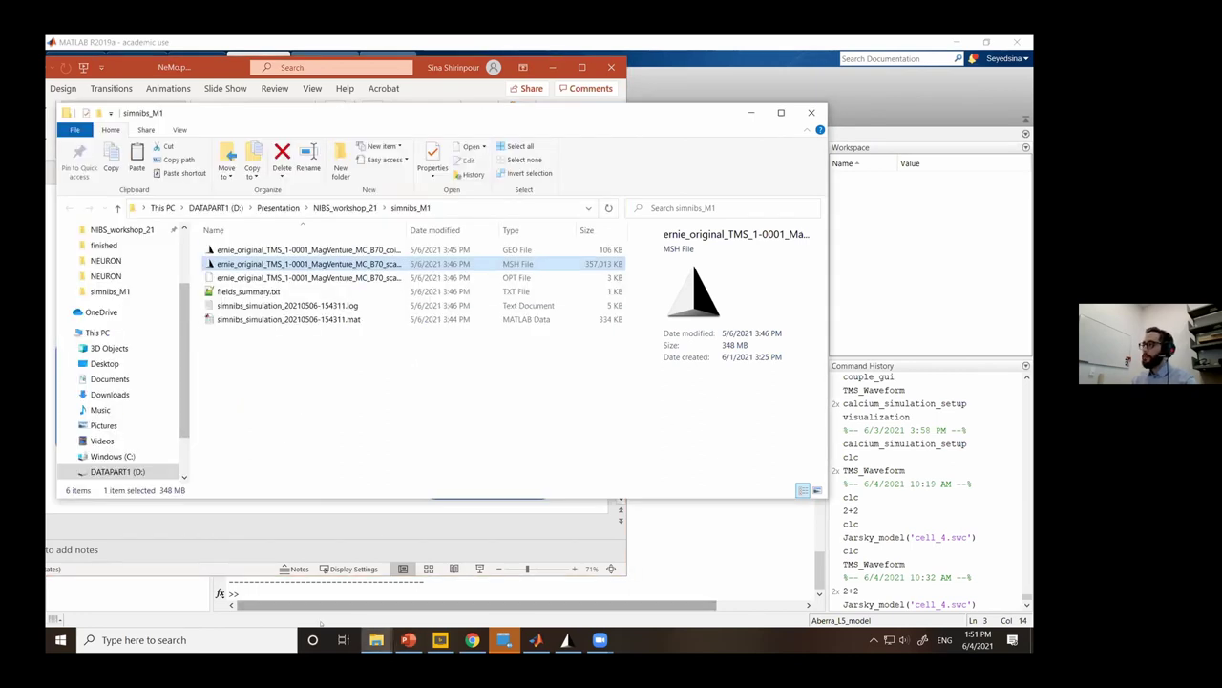
click(376, 639)
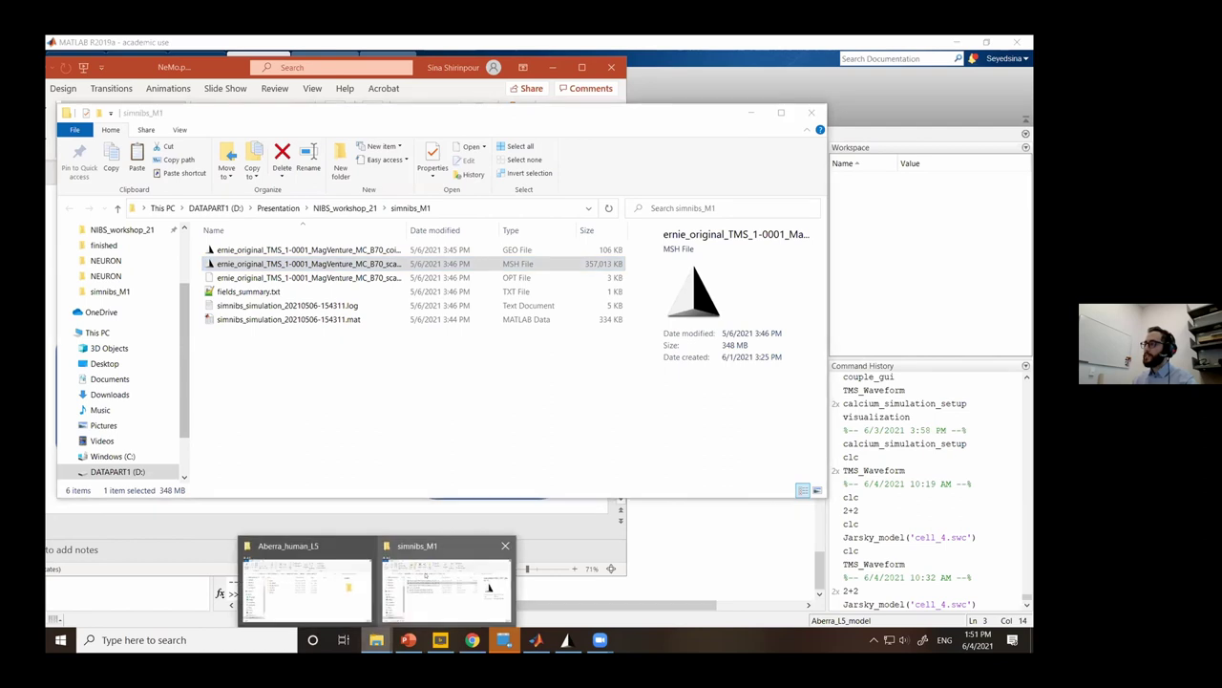
click(304, 582)
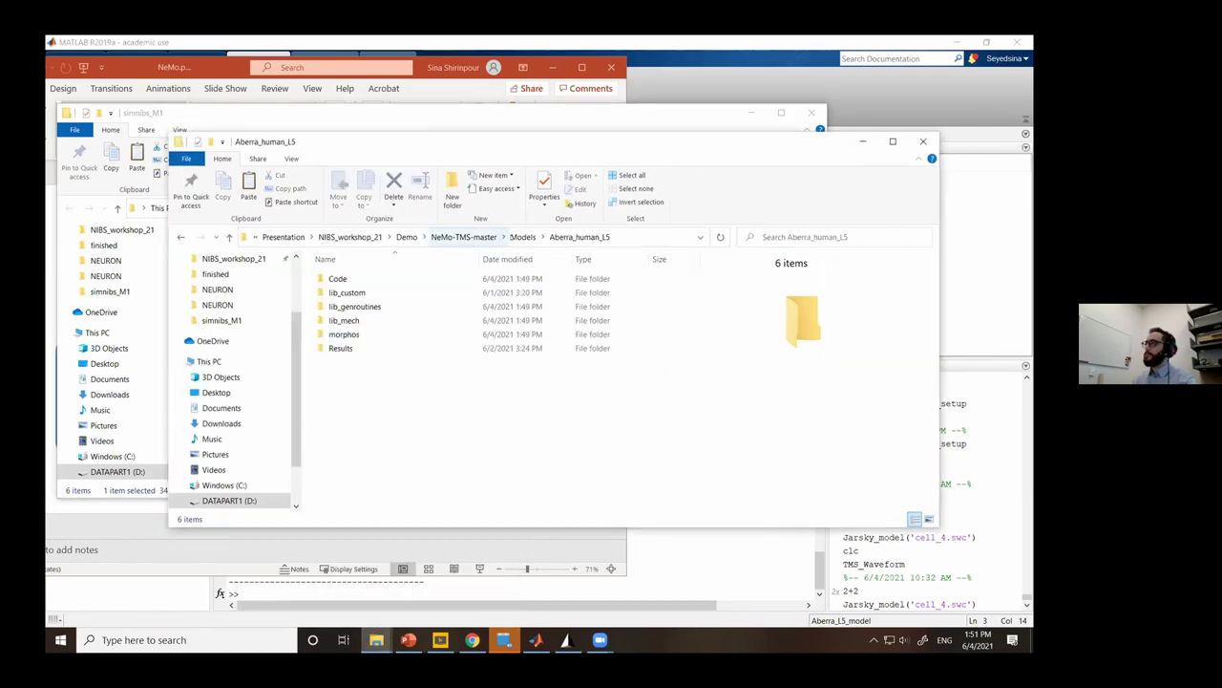
Browse Aberra_human_L5\Code\NEURON and run save_locations.hoc, then return to the model folder.
click(523, 237)
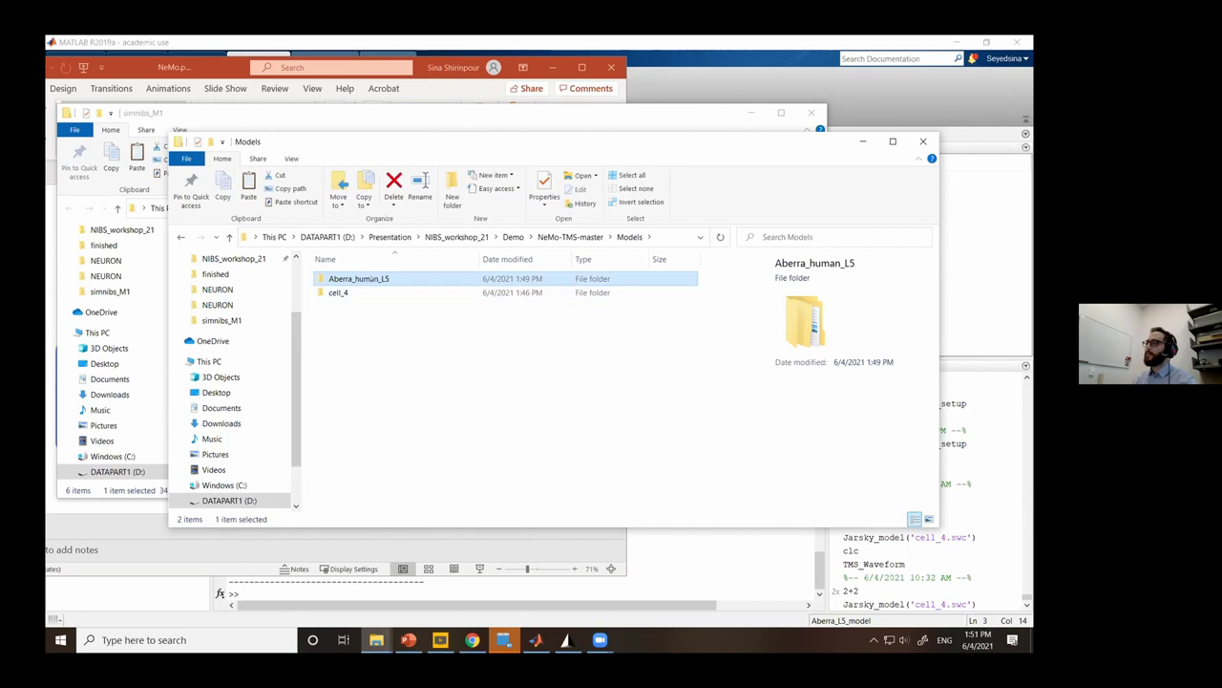
double_click(359, 278)
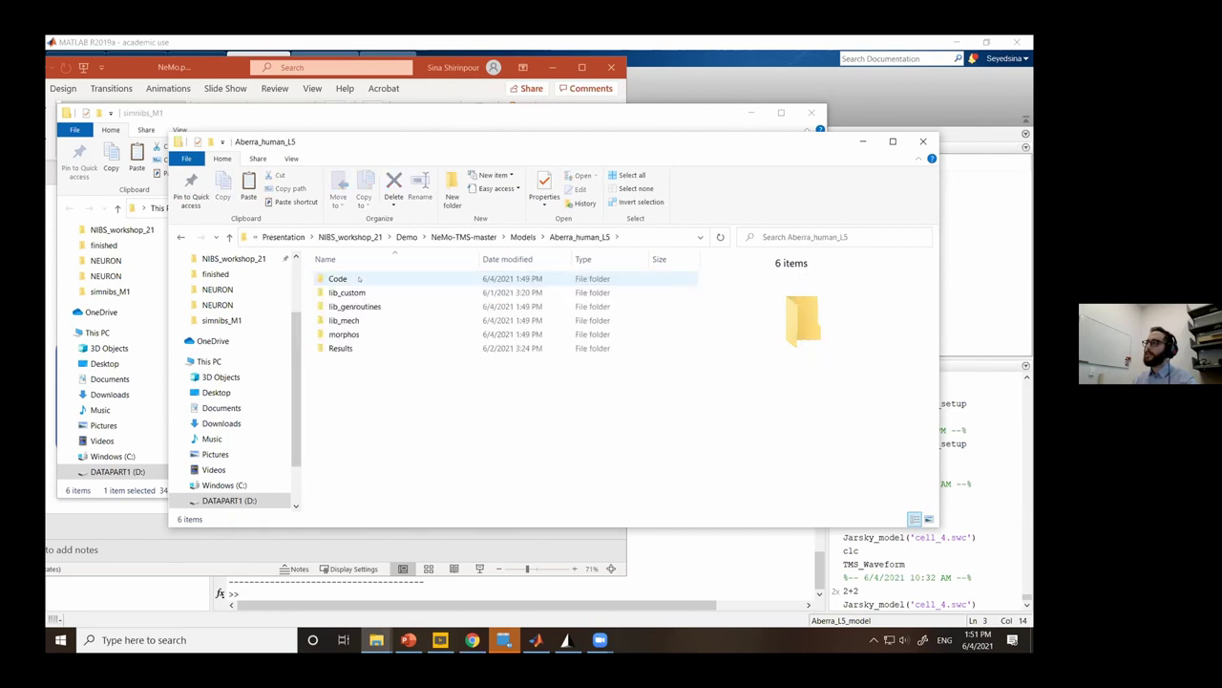
double_click(359, 278)
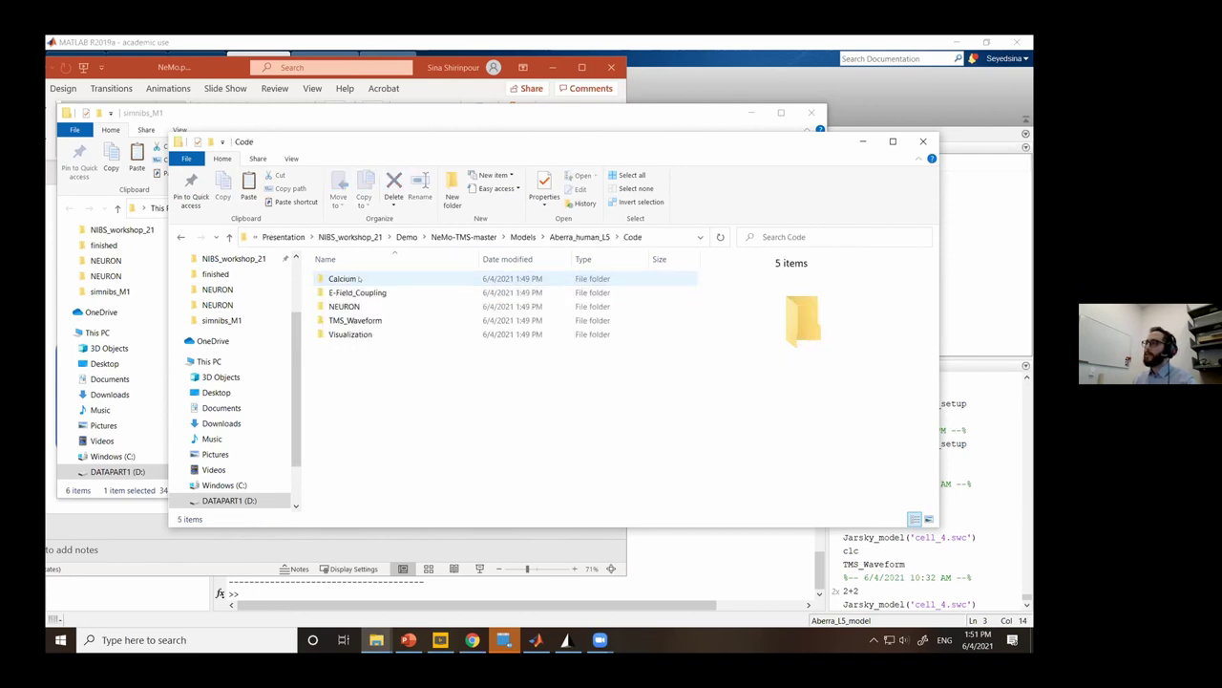
double_click(340, 306)
scroll(458, 354, down, 2)
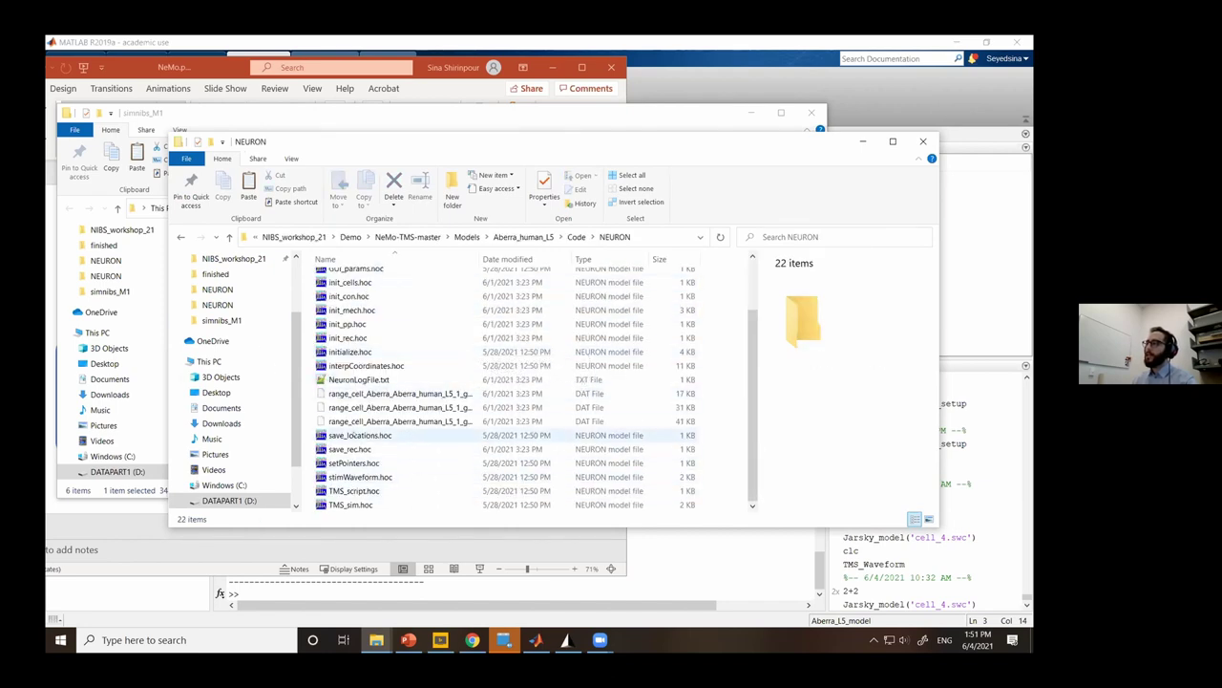
double_click(337, 436)
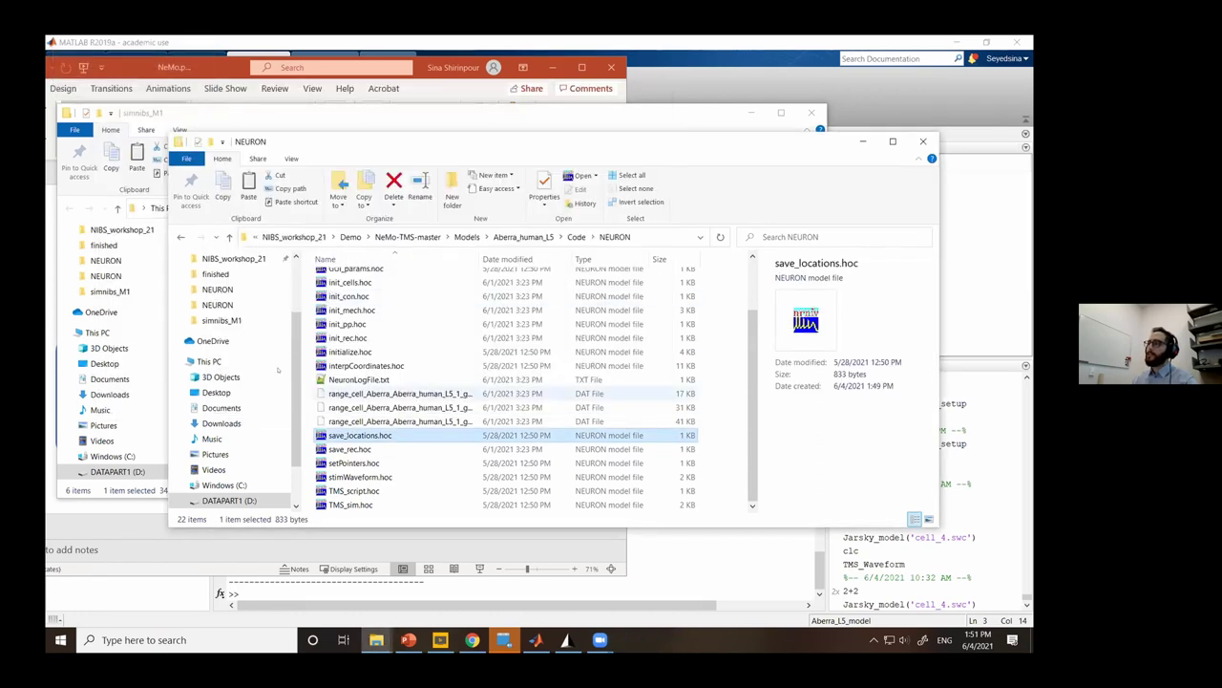
click(576, 237)
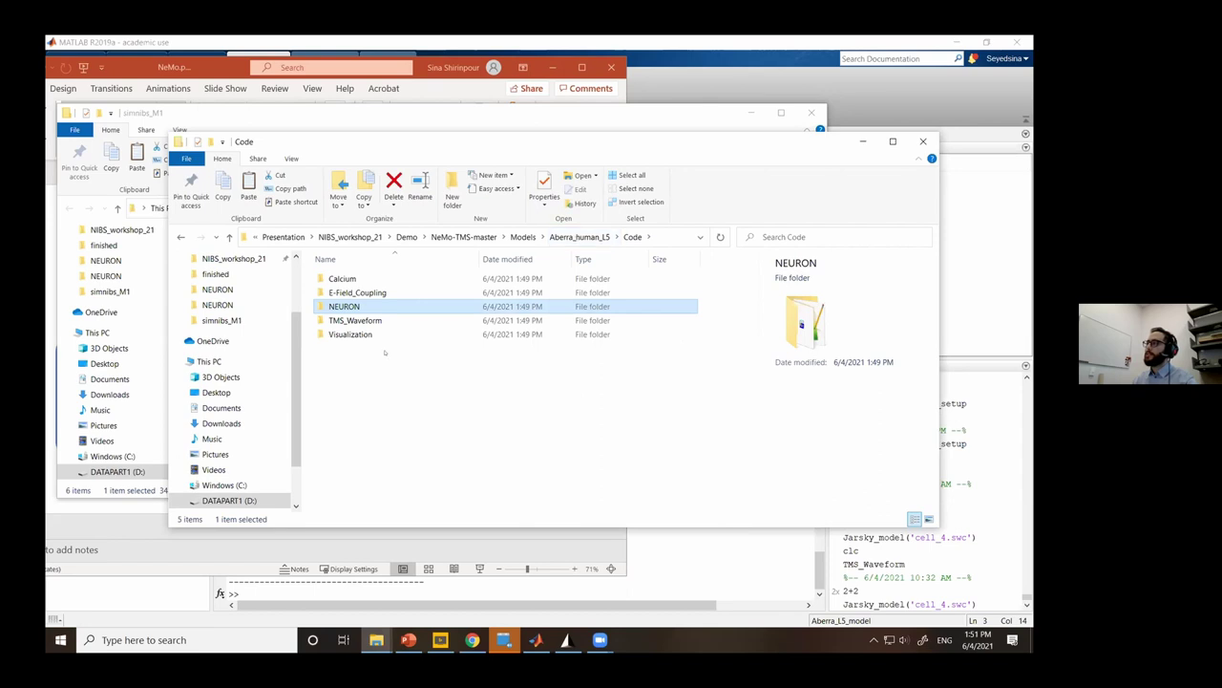
click(580, 237)
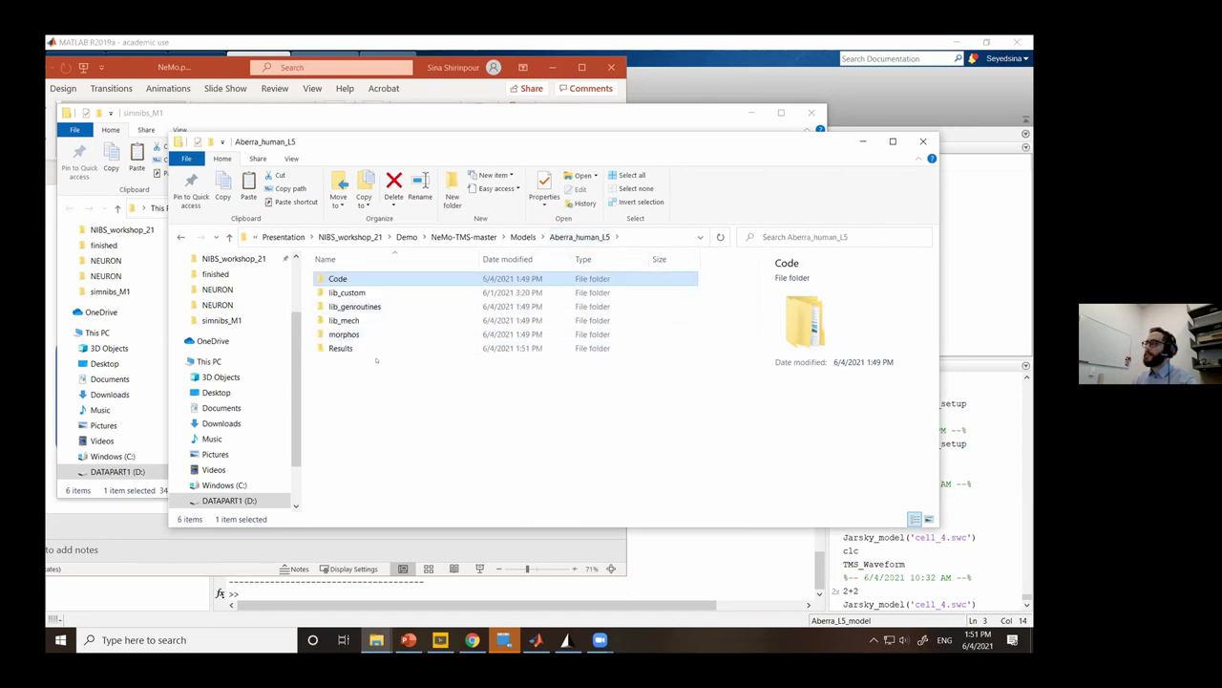
Open Results in a separate window and Code in the other, arranged side by side.
click(344, 347)
right_click(354, 349)
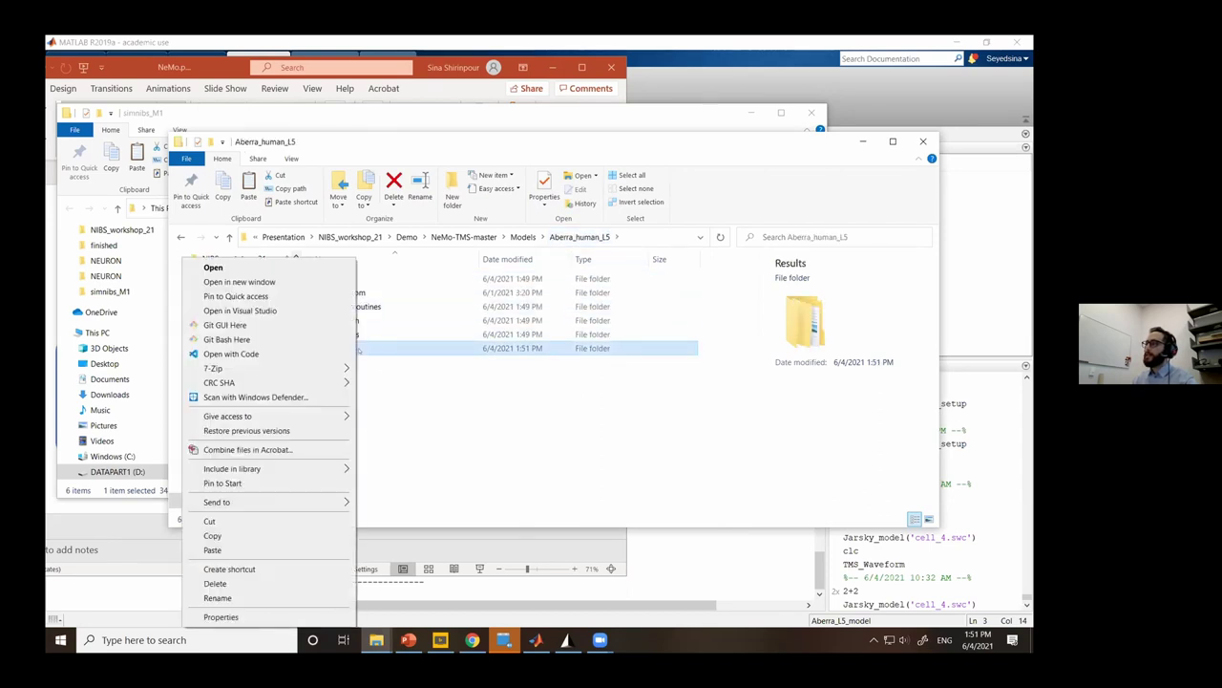
click(284, 283)
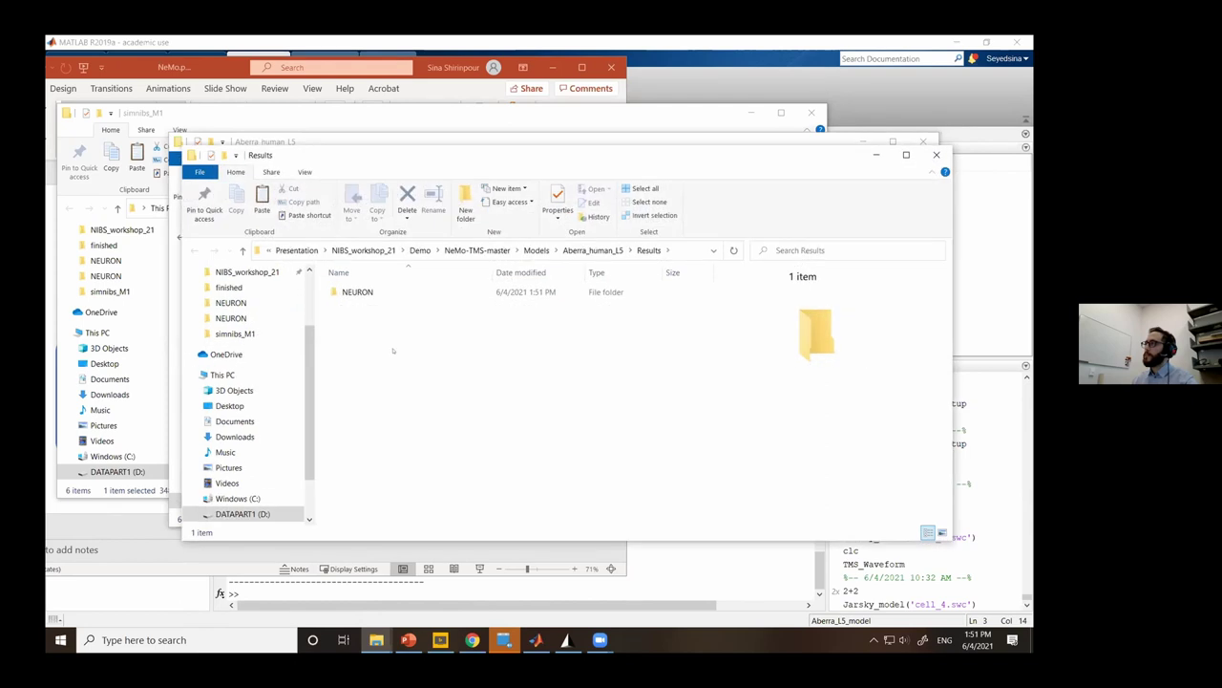
drag(478, 155, 342, 350)
click(382, 136)
drag(382, 136, 611, 130)
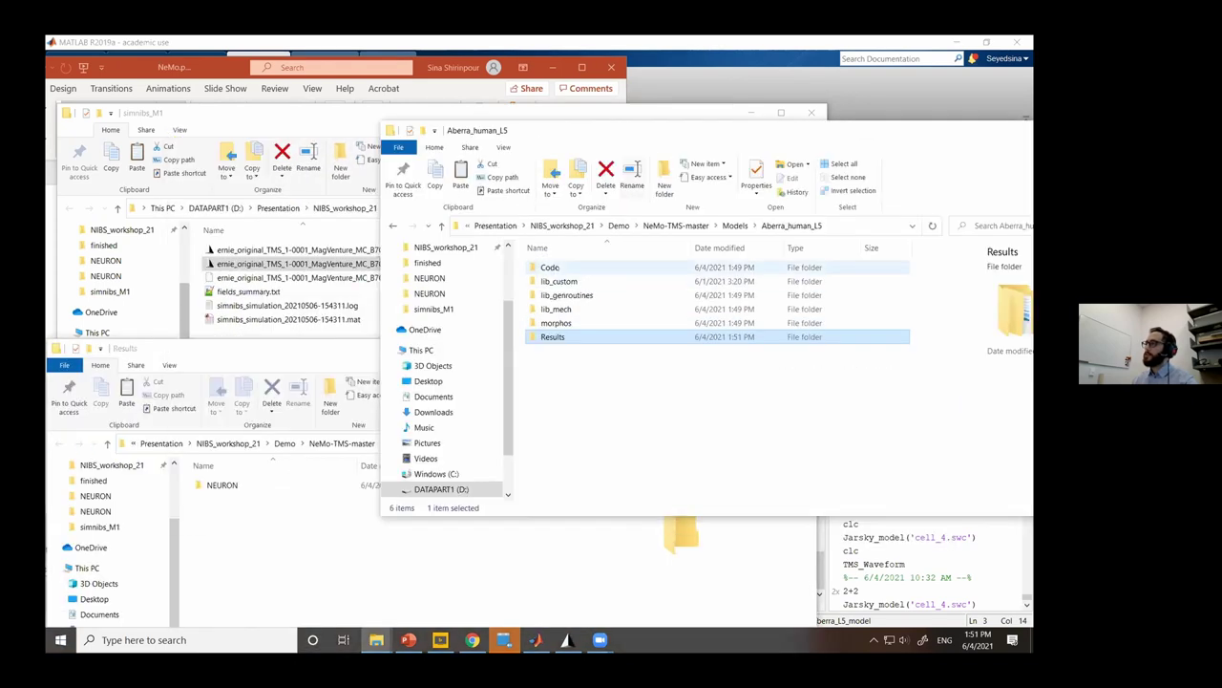
double_click(550, 267)
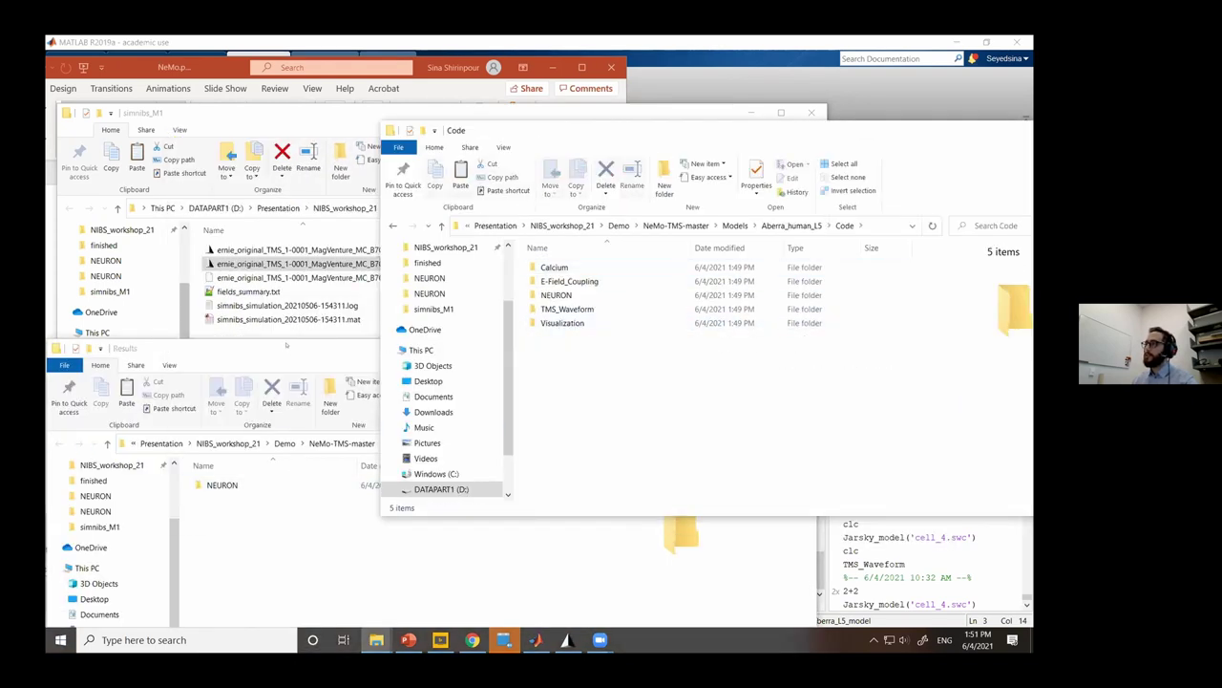
drag(285, 346, 286, 297)
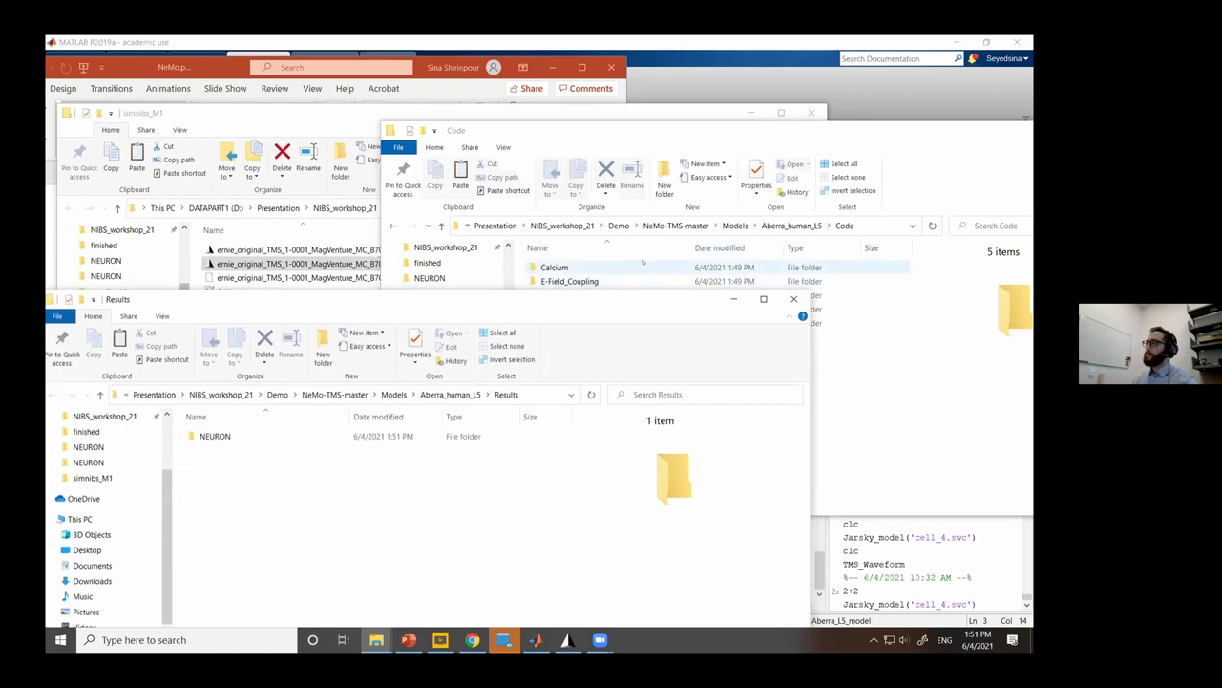
click(822, 247)
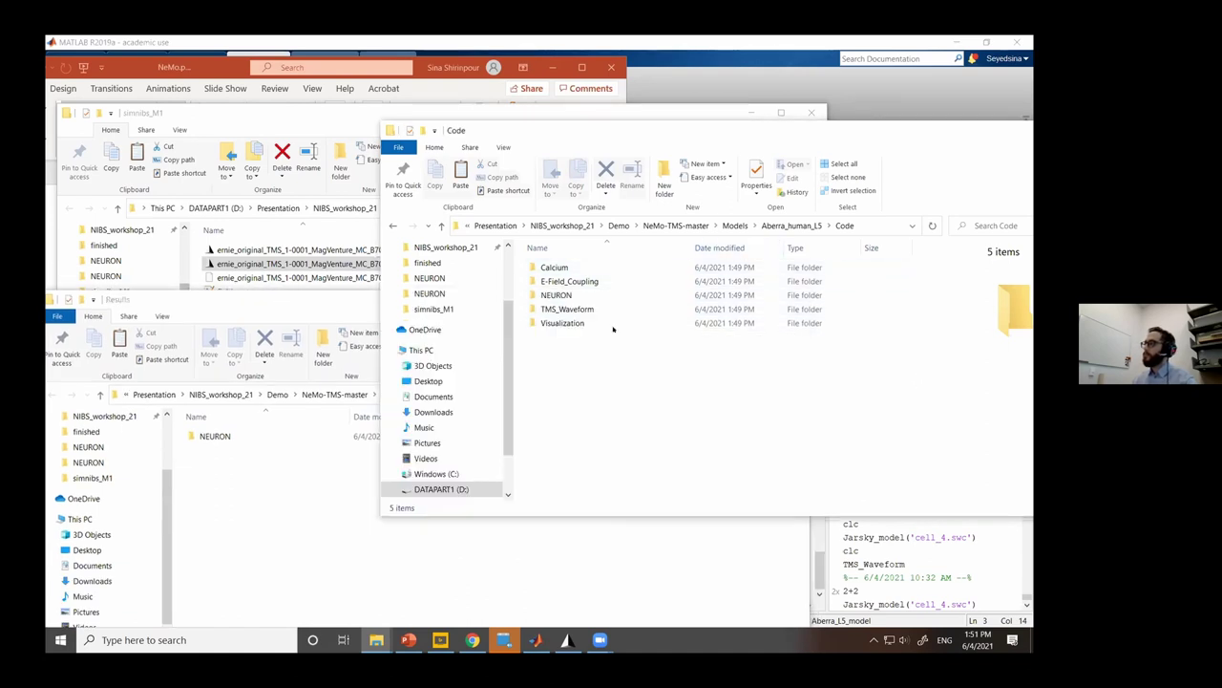
Browse Results > NEURON > locs, then switch back to the pipeline slide.
click(203, 439)
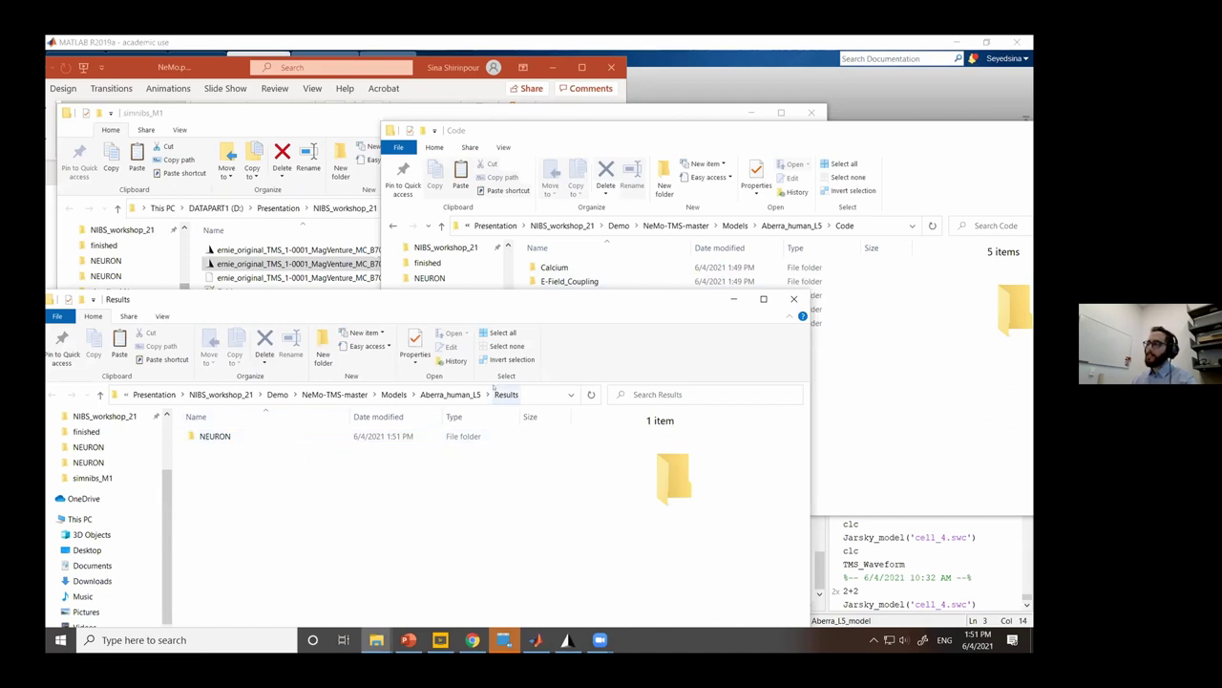
double_click(215, 435)
double_click(215, 435)
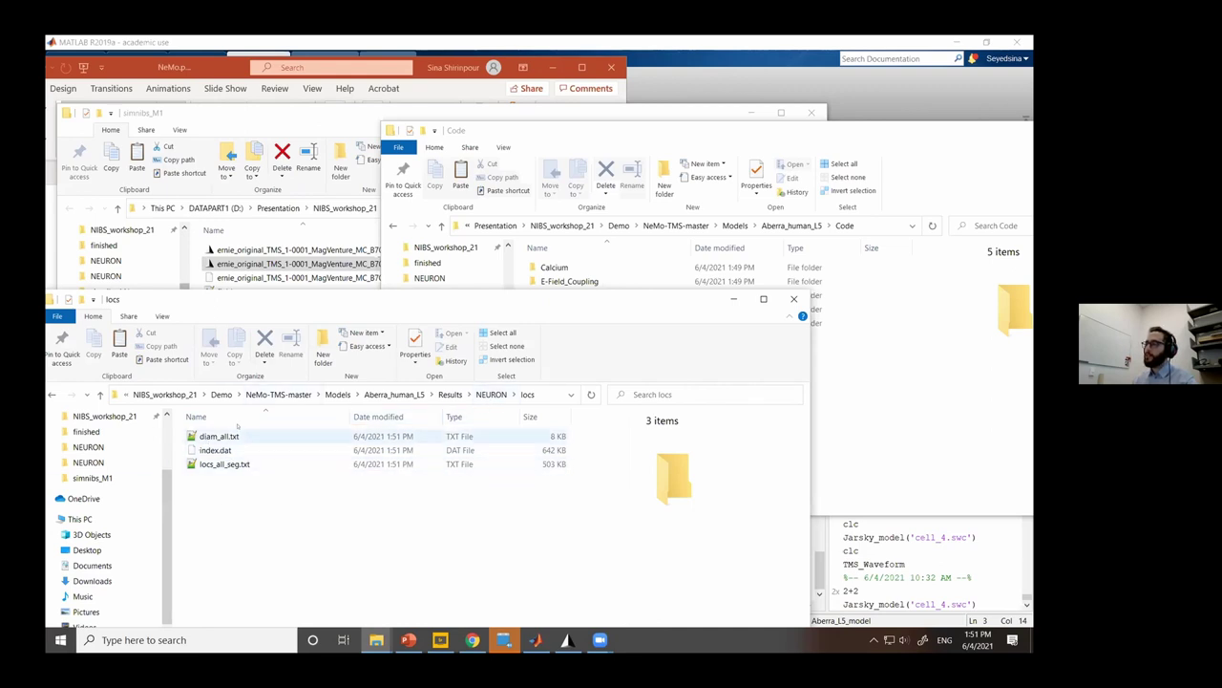
click(489, 394)
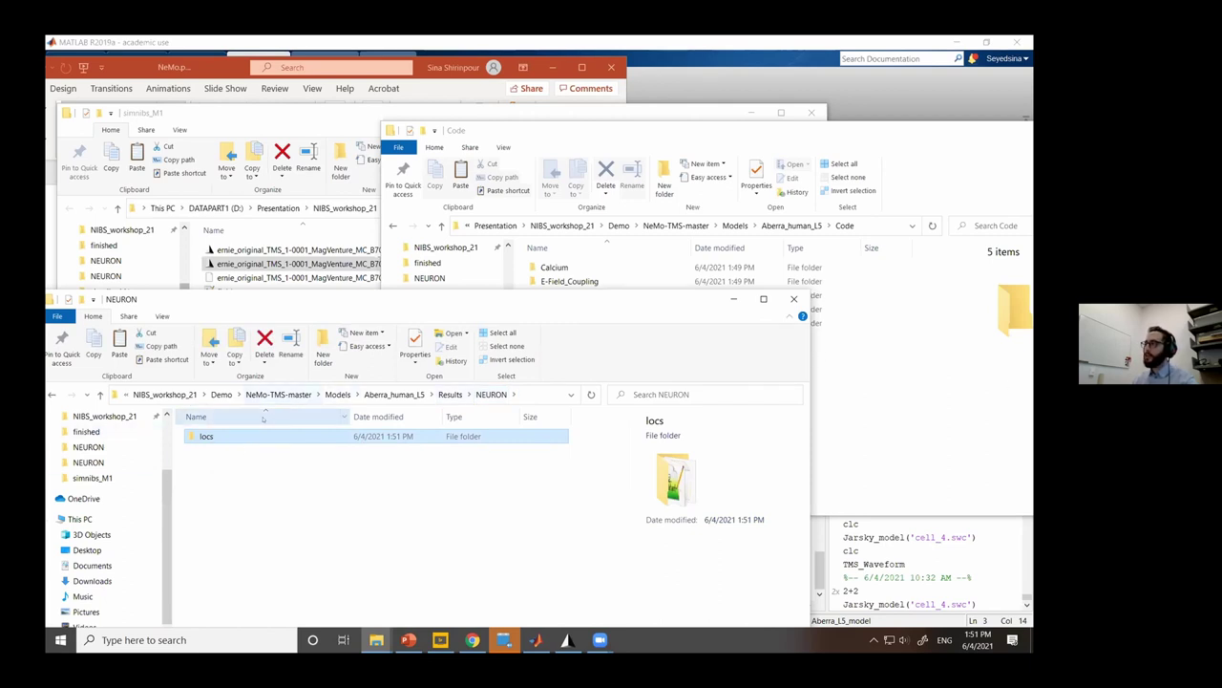
click(820, 378)
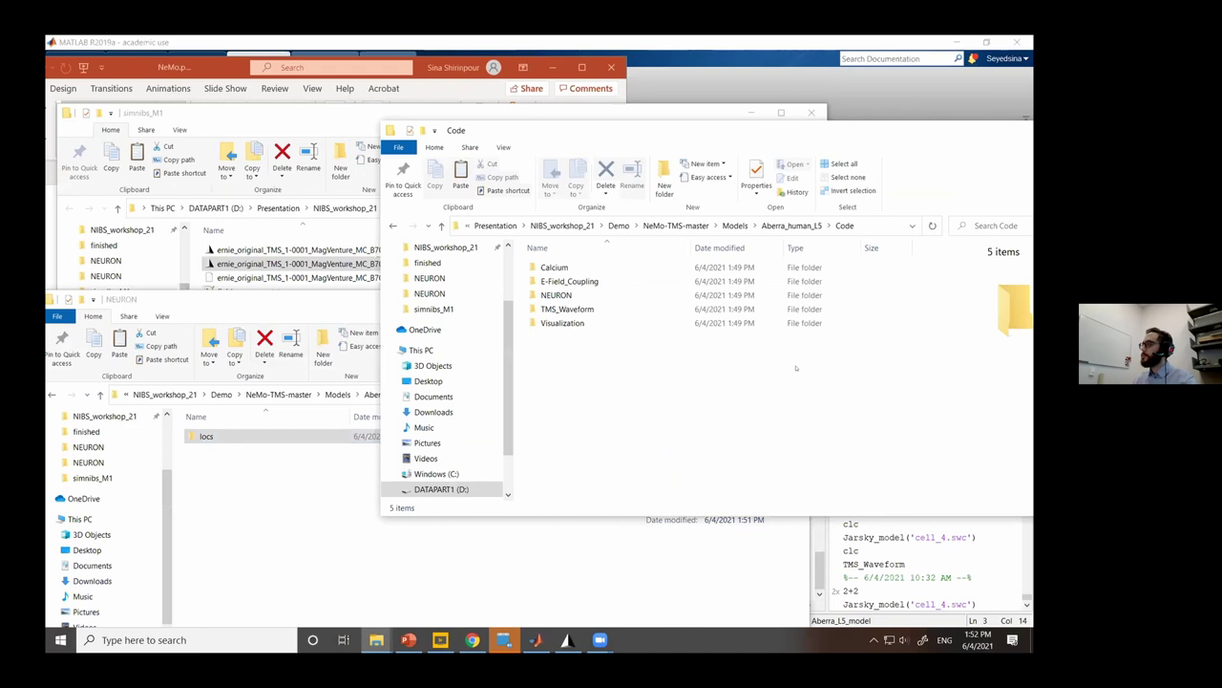
key(alt+Tab)
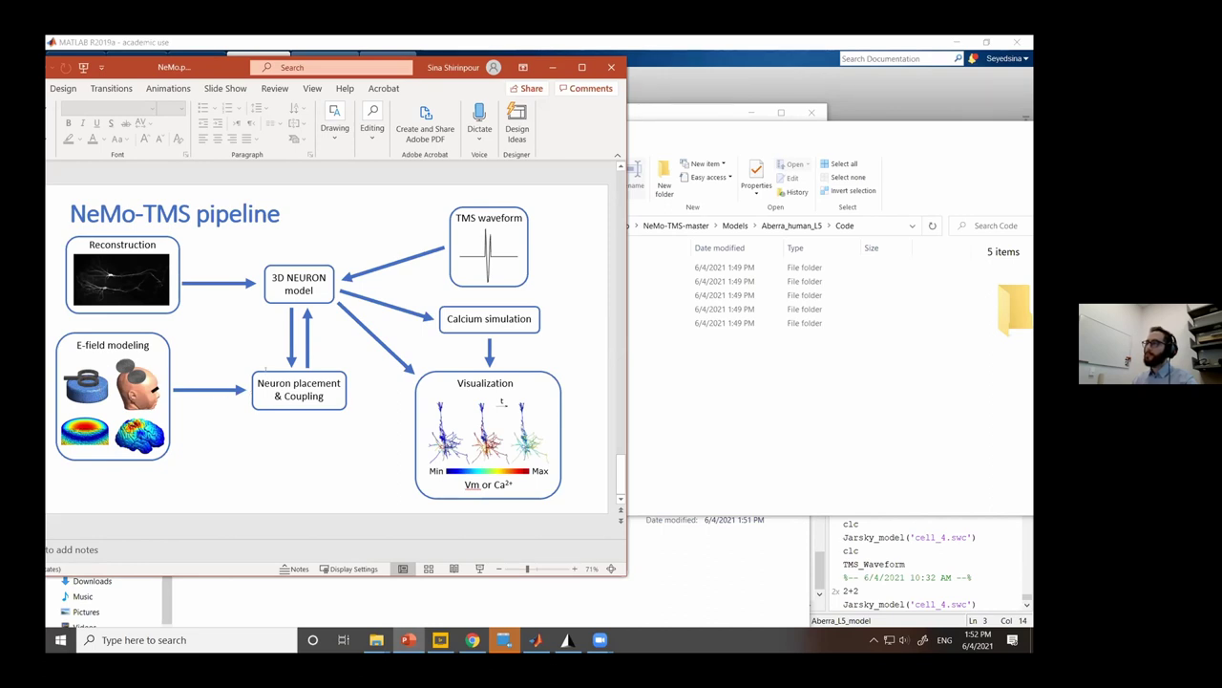
In Aberra_human_L5's Code window, enter E-Field_Coupling and open couple_gui.m in MATLAB.
click(669, 363)
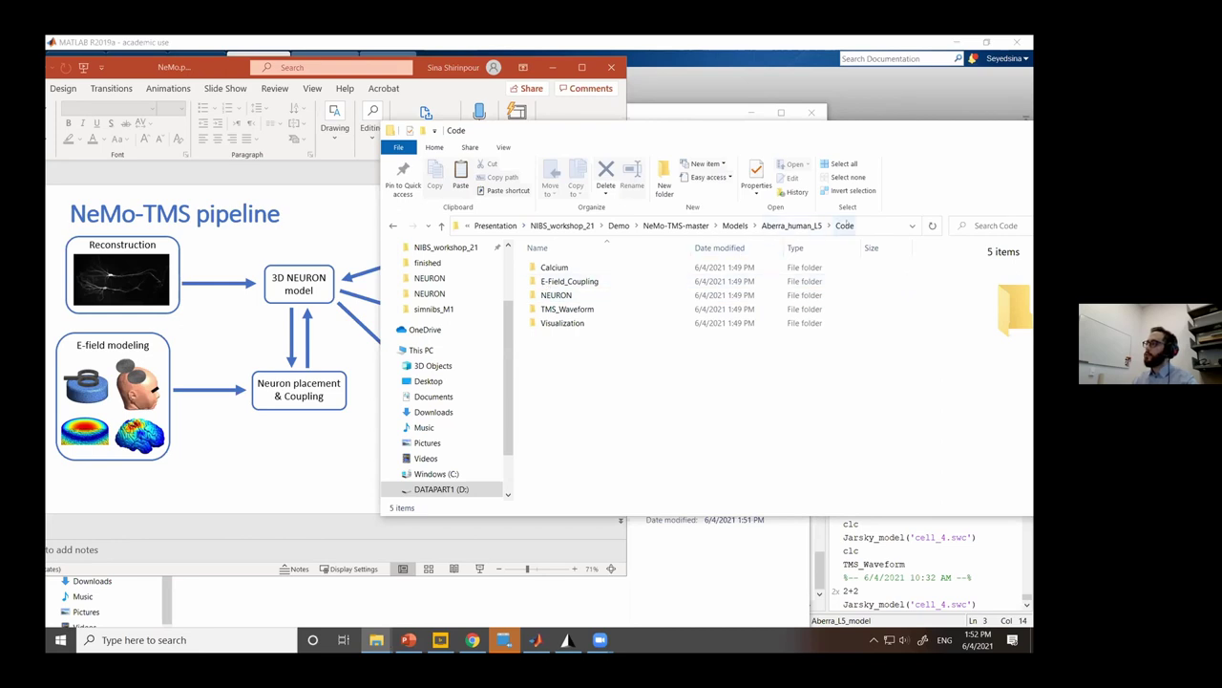
double_click(564, 282)
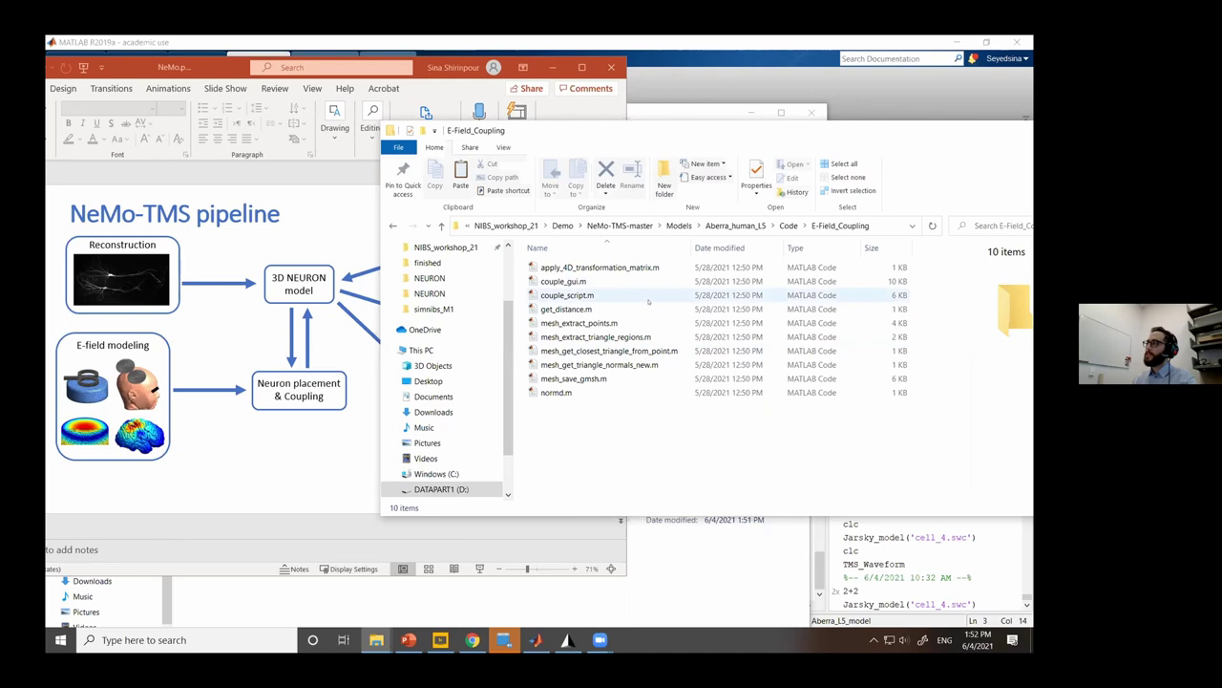
click(582, 282)
click(590, 295)
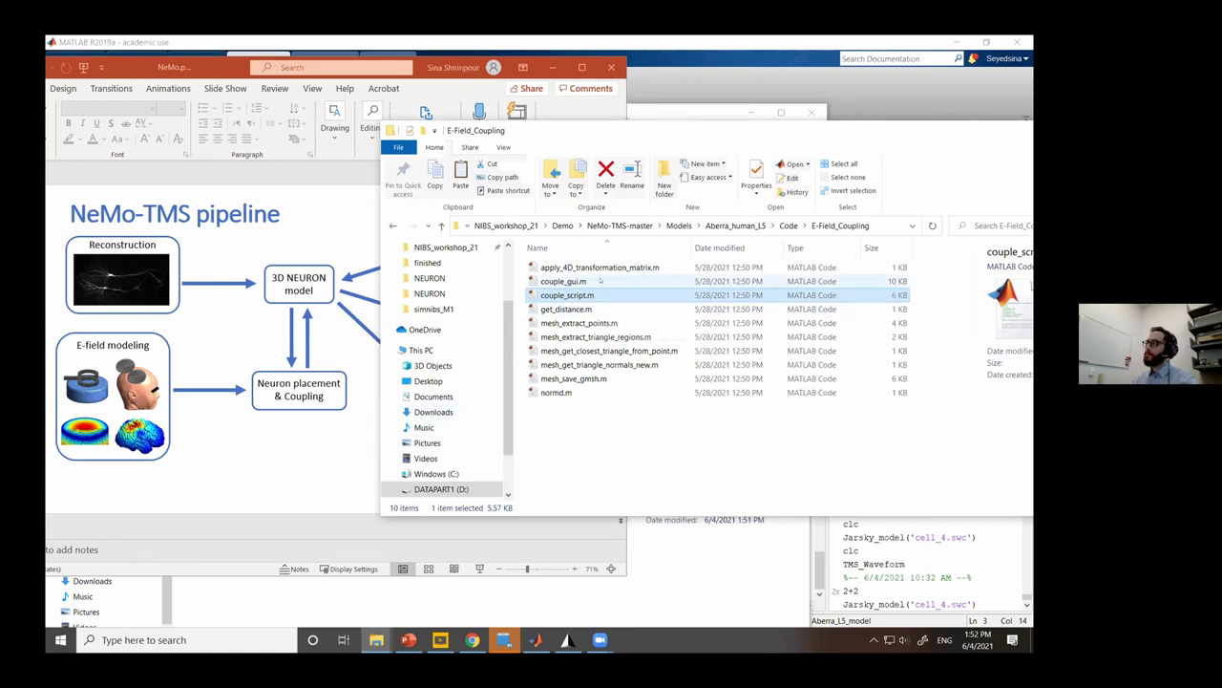
click(600, 280)
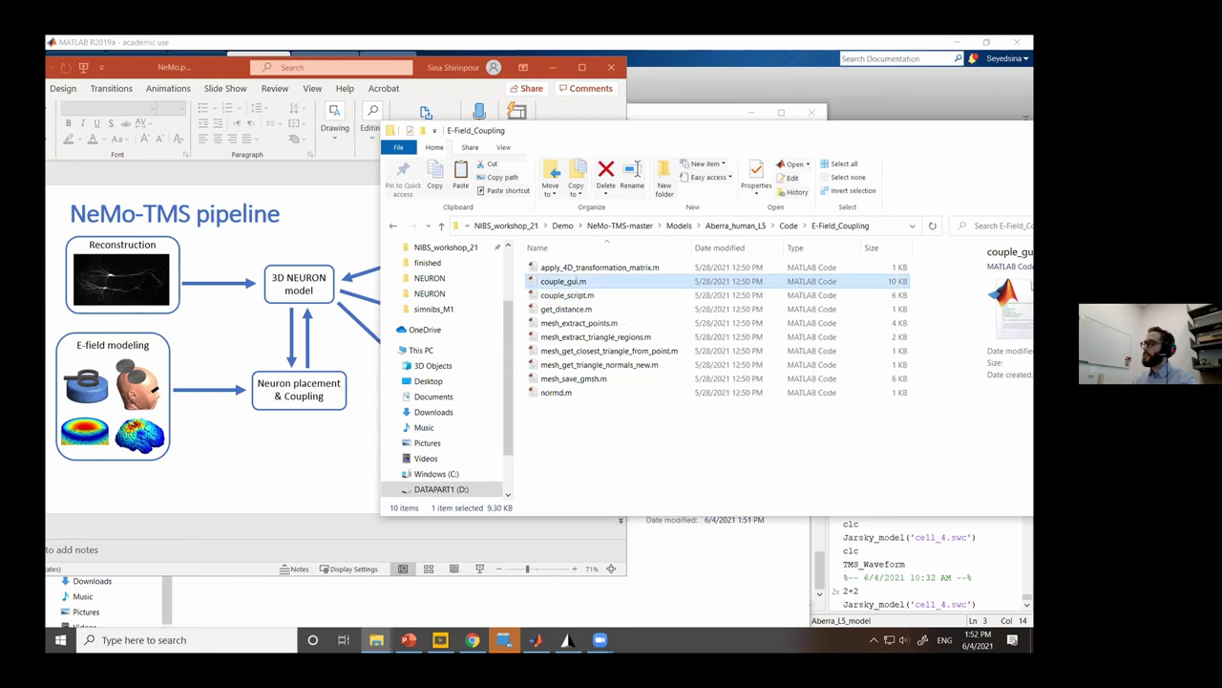
double_click(600, 281)
Make E-Field_Coupling the current folder via the couple_gui.m tab menu.
right_click(435, 161)
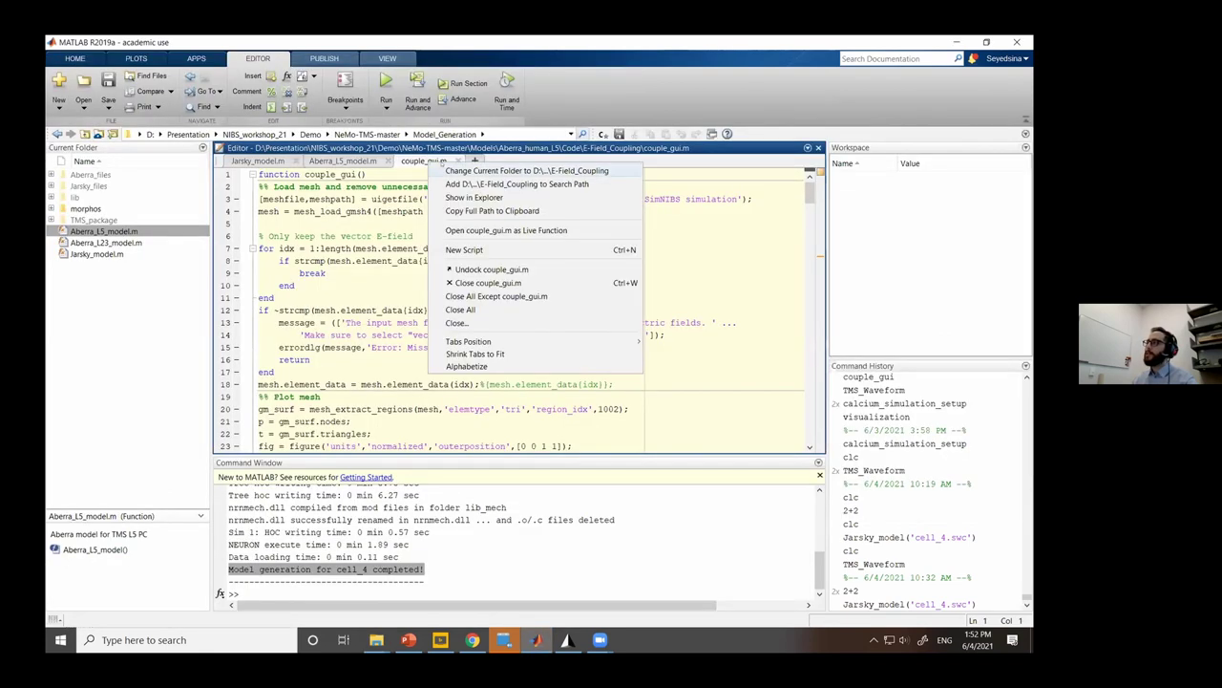
click(441, 166)
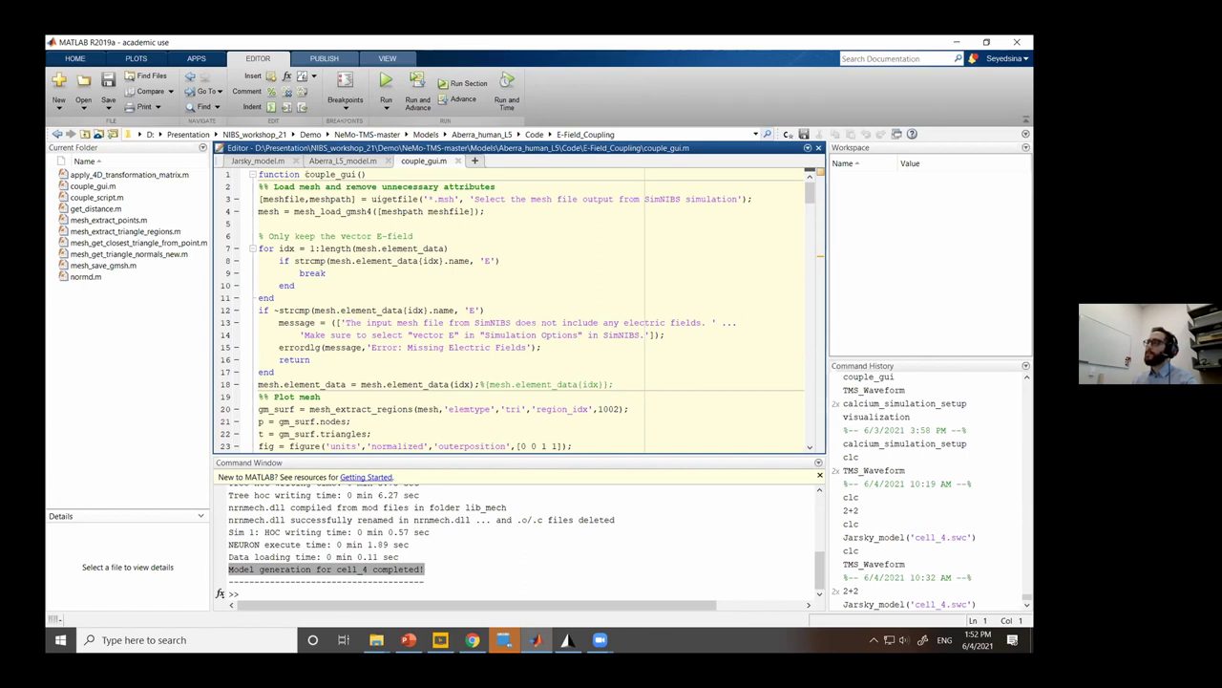
right_click(425, 161)
key(Escape)
Run couple_gui and load the SimNIBS .msh mesh from the simnibs_M1 folder.
click(385, 86)
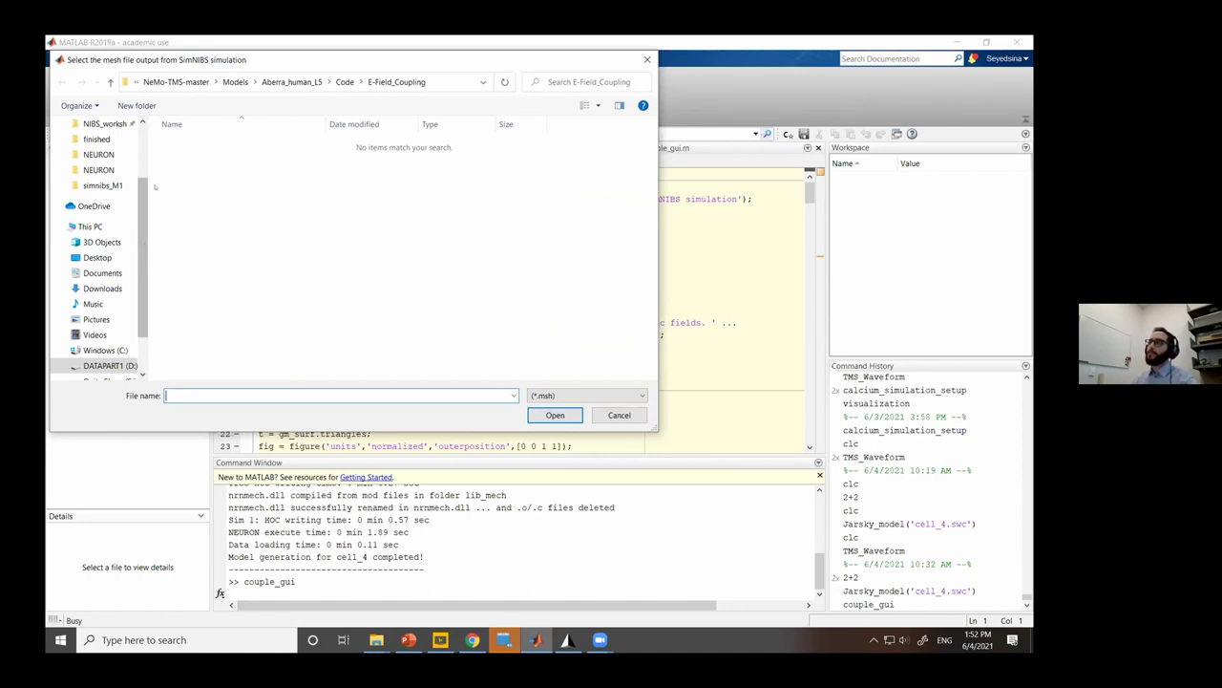
scroll(105, 245, up, 3)
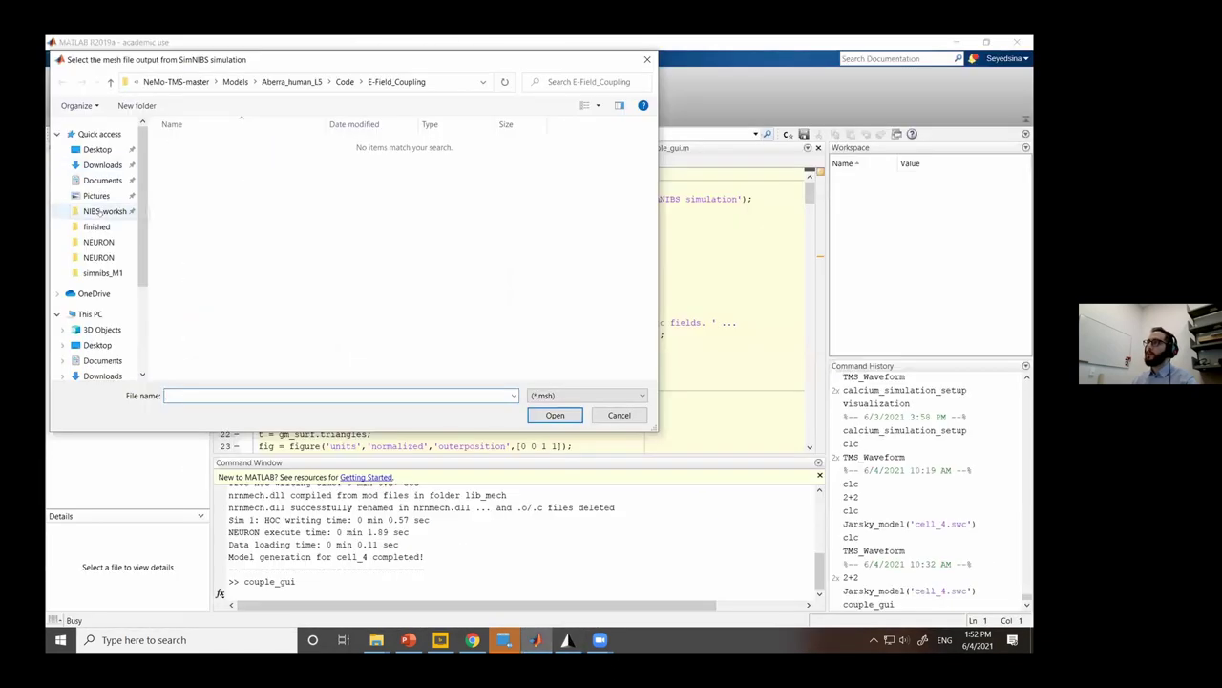
click(101, 212)
click(208, 186)
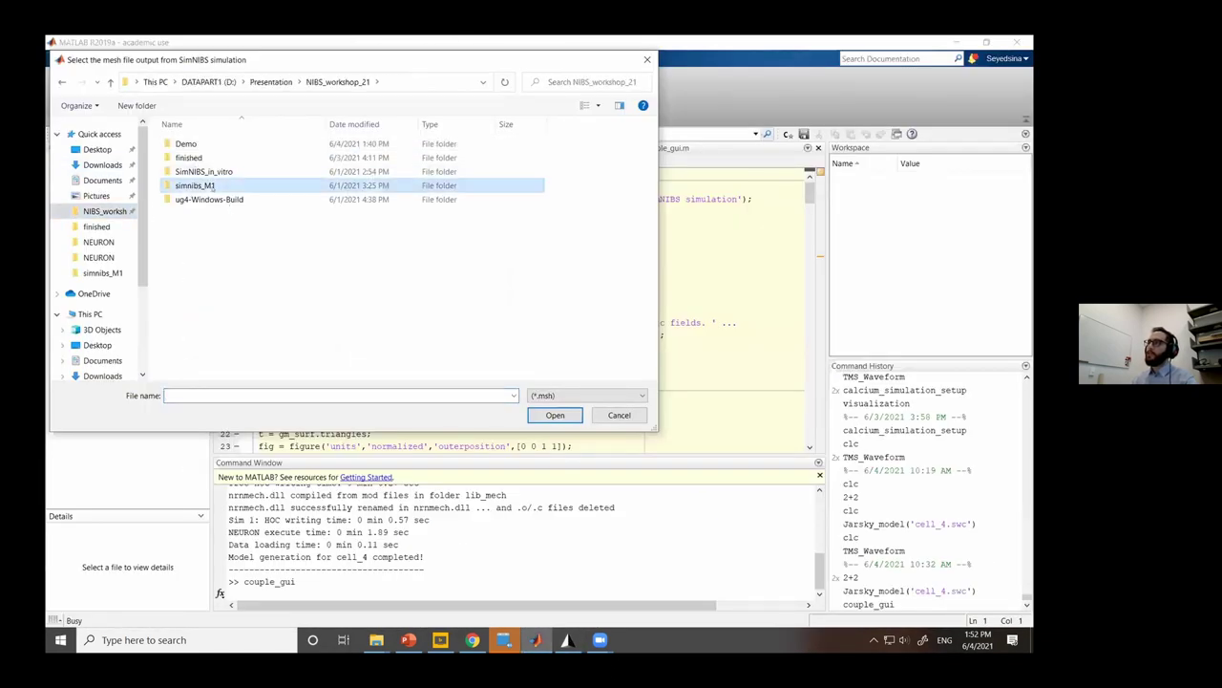
double_click(208, 187)
click(244, 143)
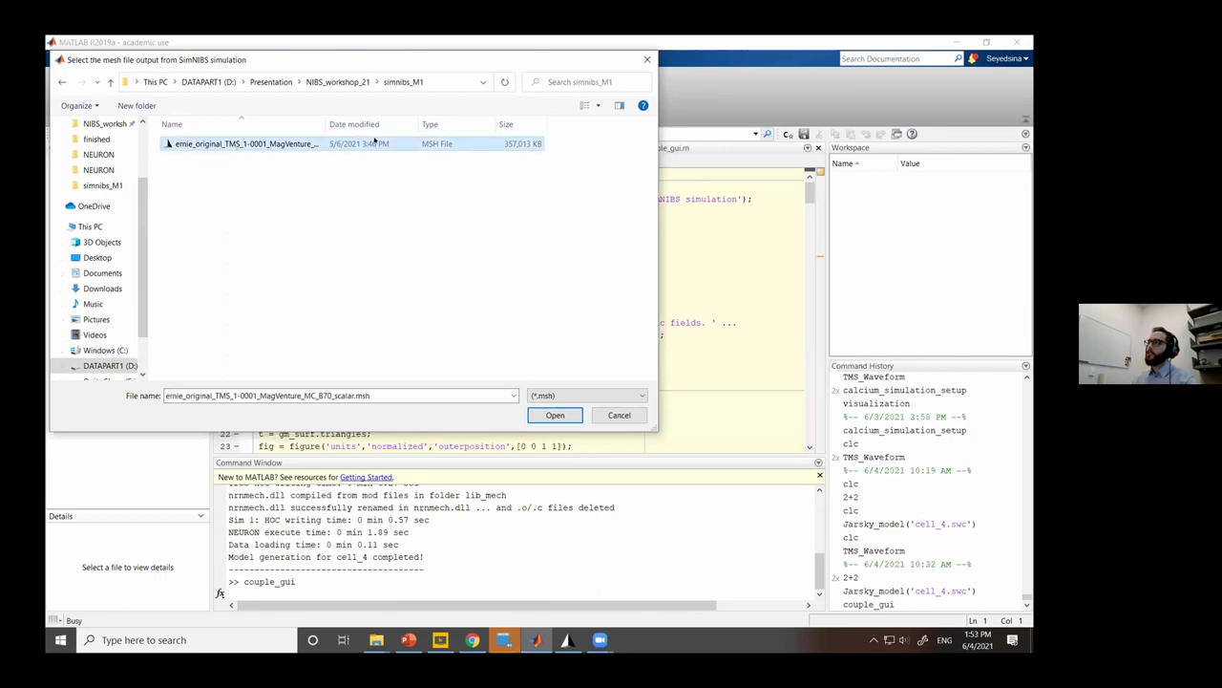
click(554, 414)
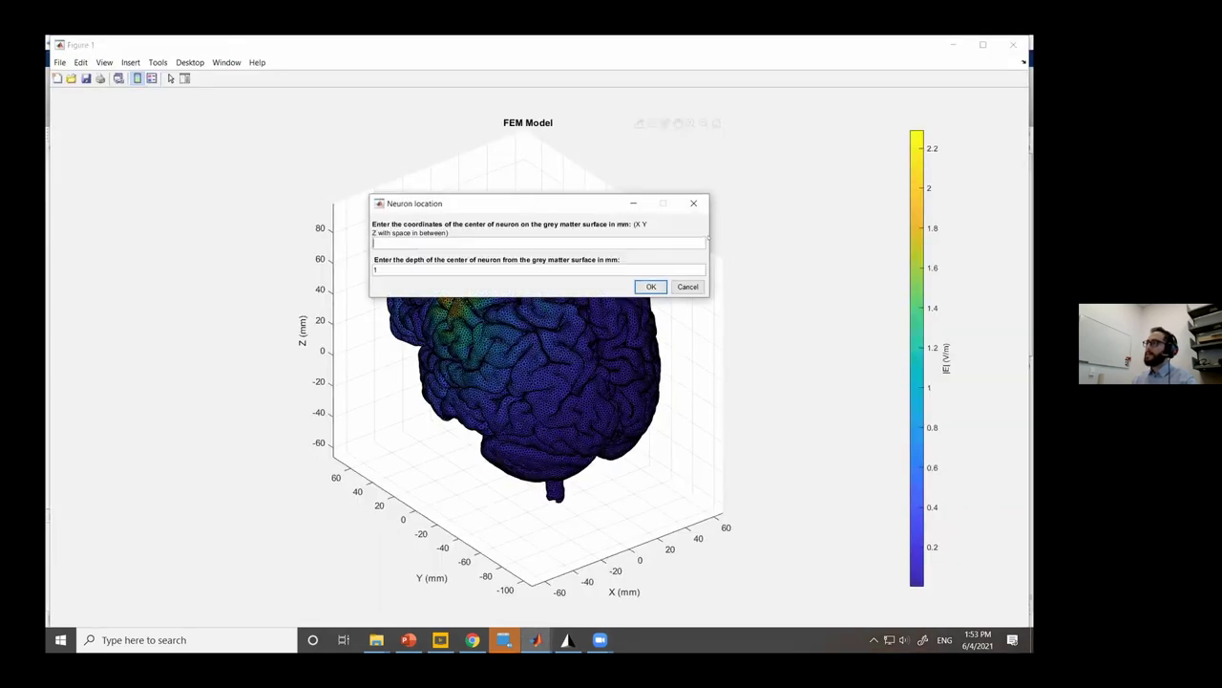
Rotate the brain figure to a side view and read coordinates at surface points and the hotspot.
drag(526, 202, 710, 236)
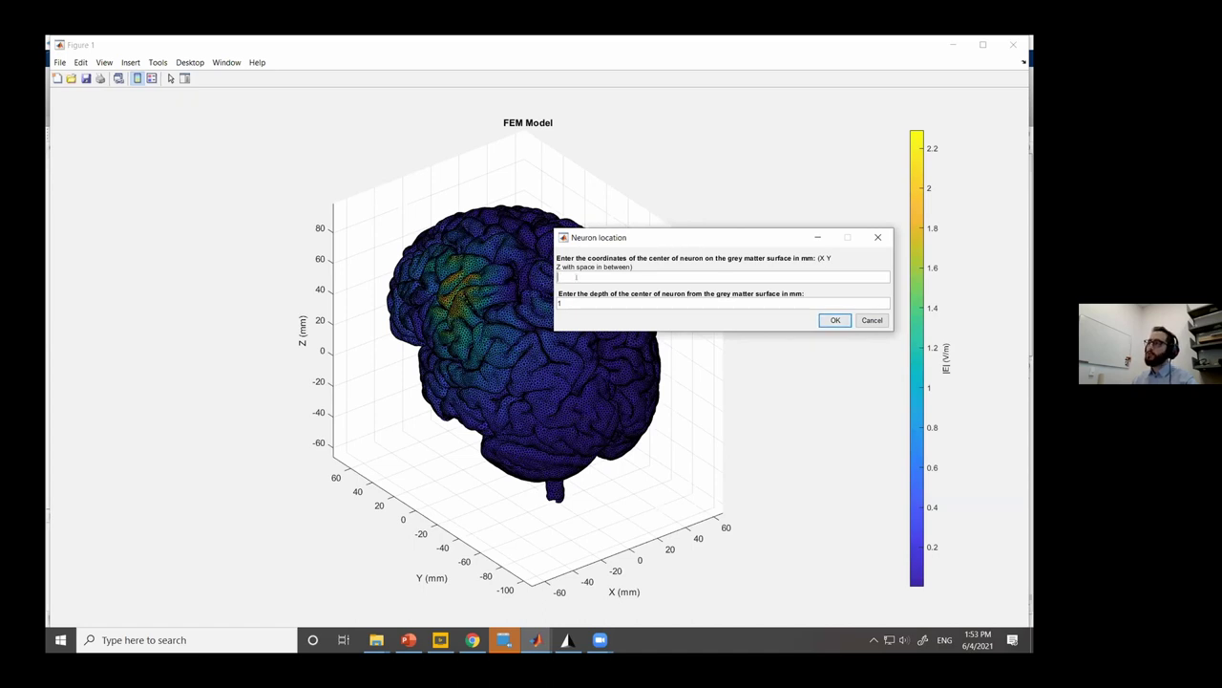
click(779, 58)
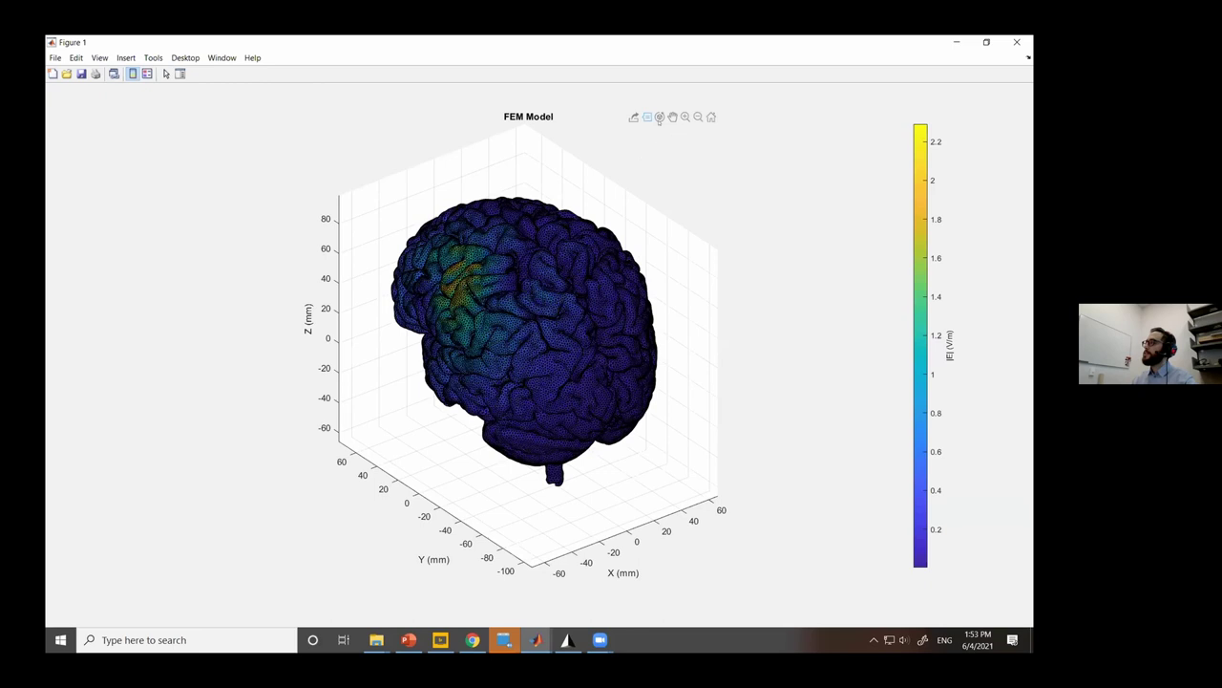
click(659, 116)
drag(669, 122, 630, 129)
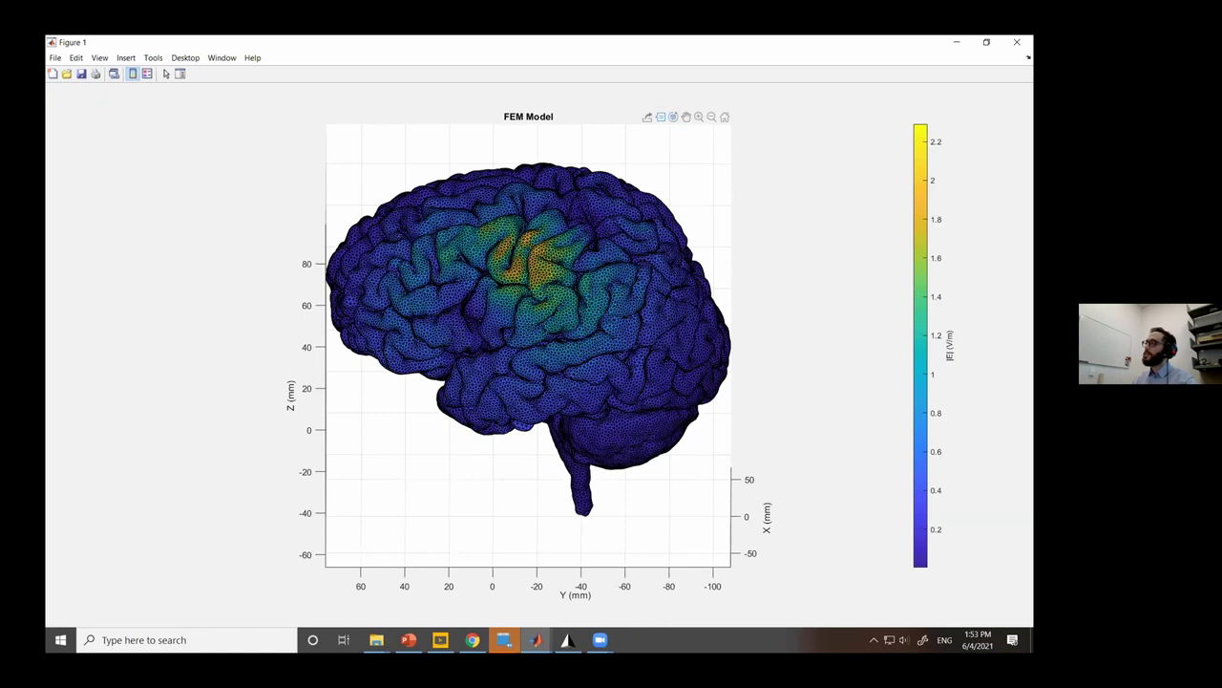
click(479, 238)
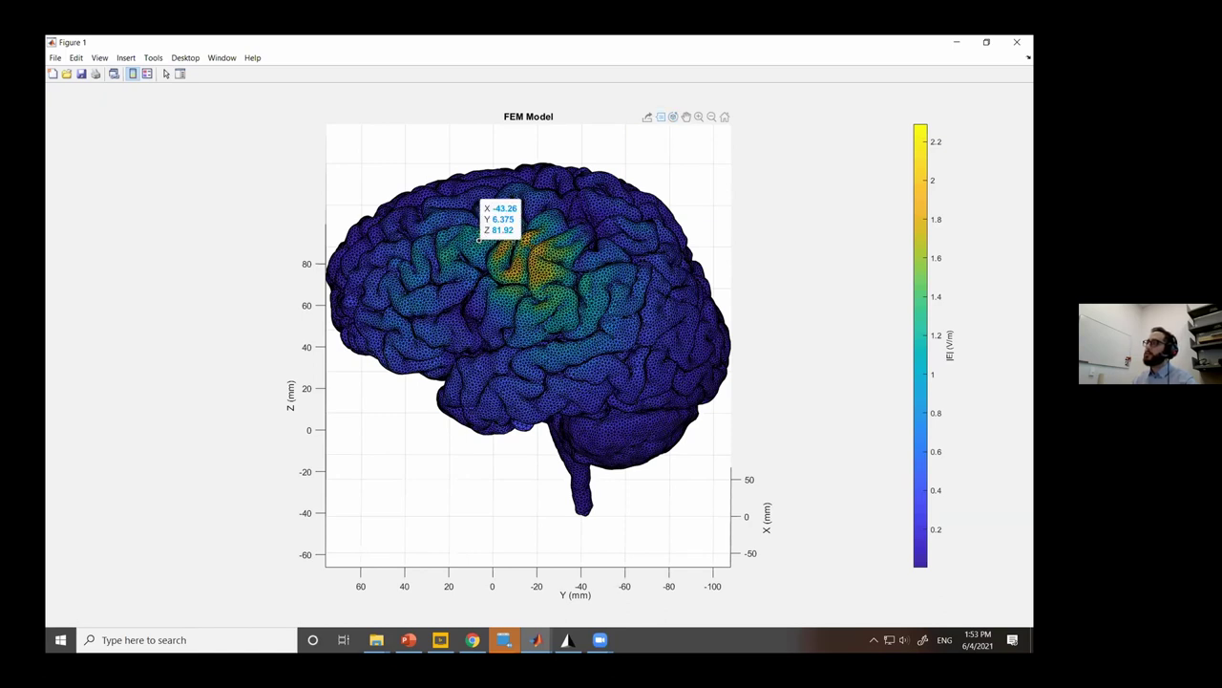
click(601, 279)
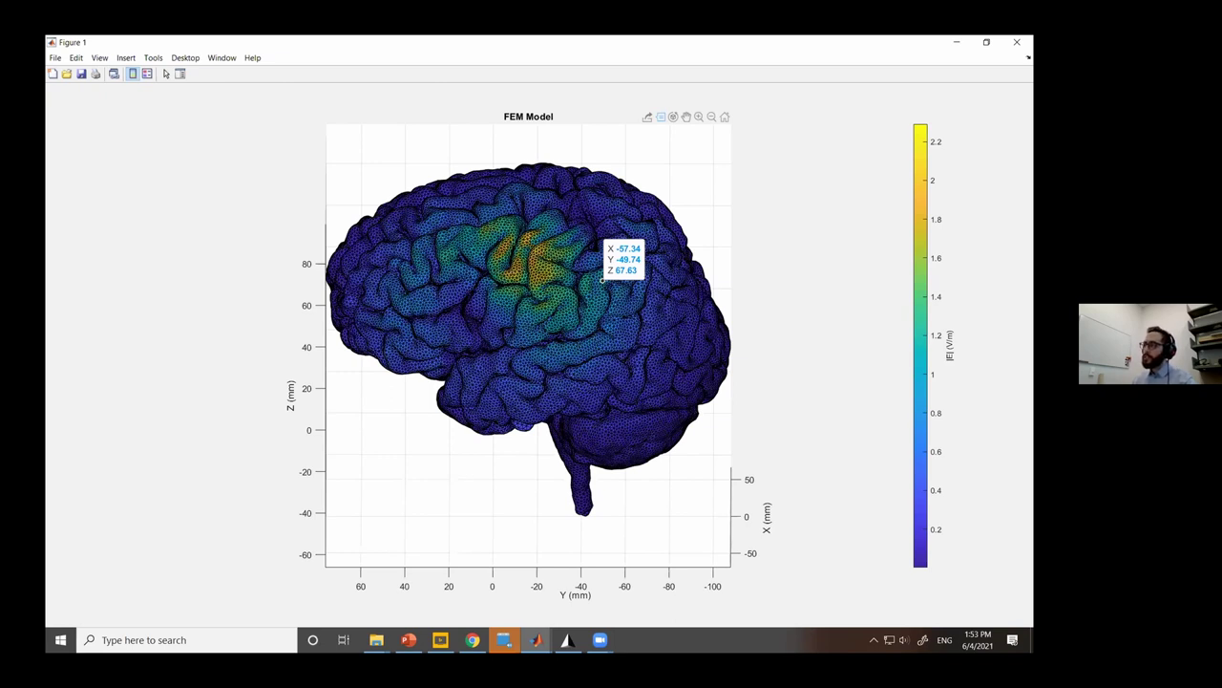
click(517, 273)
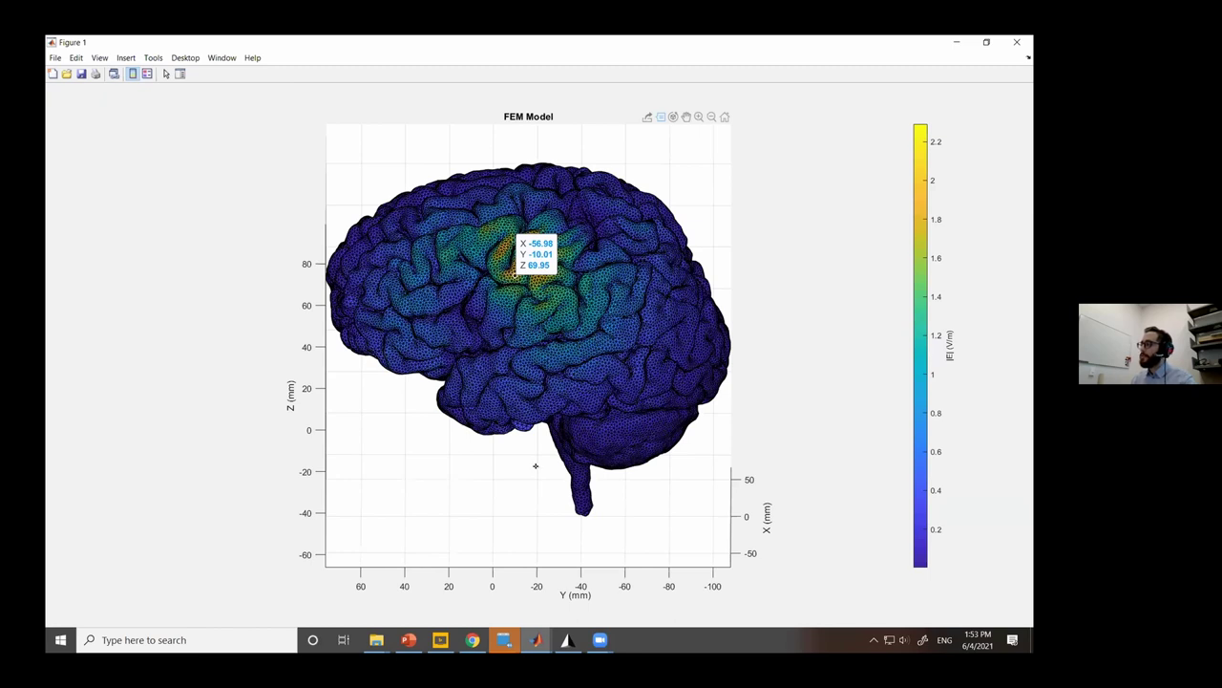
Enter neuron coordinates -56.9 -12.6 69 with 1.4 mm depth and confirm.
mouse_move(536, 639)
click(668, 584)
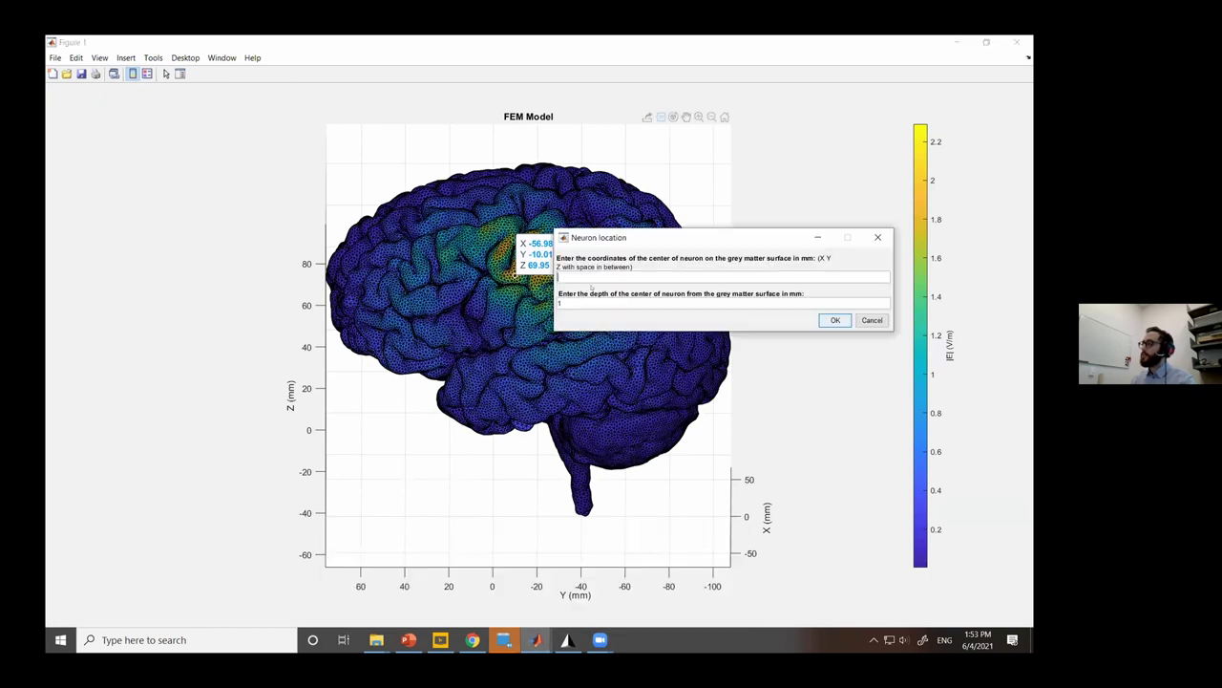
drag(626, 237, 689, 238)
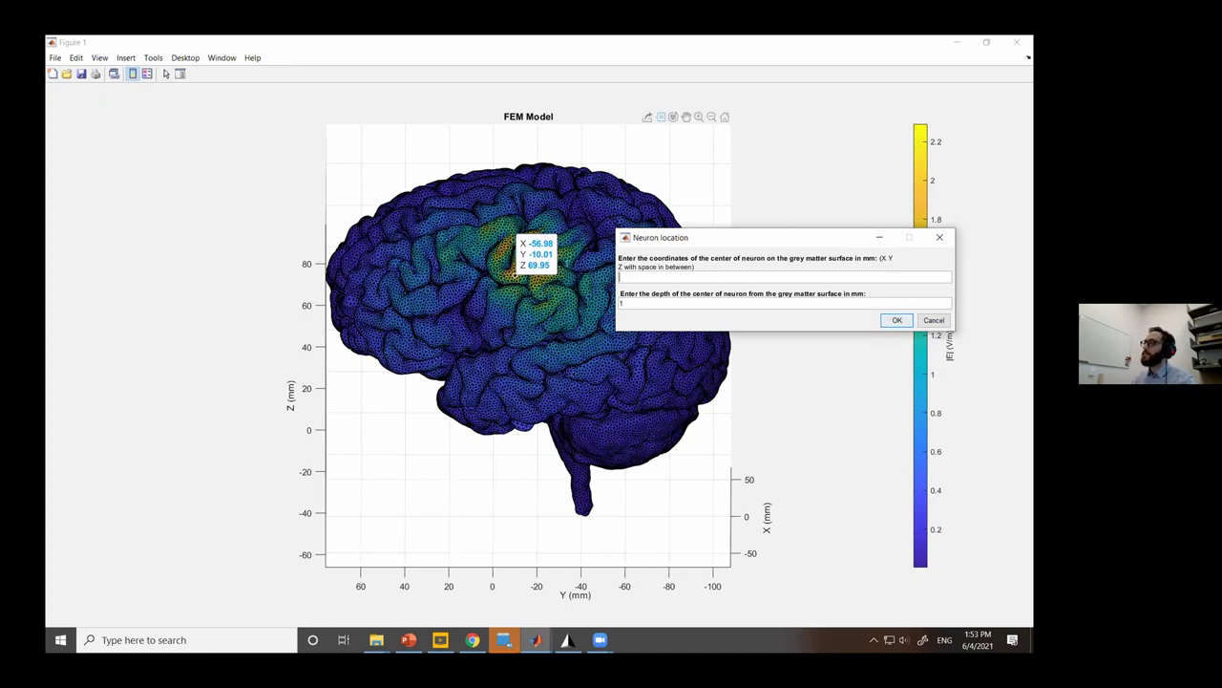
drag(718, 238, 691, 270)
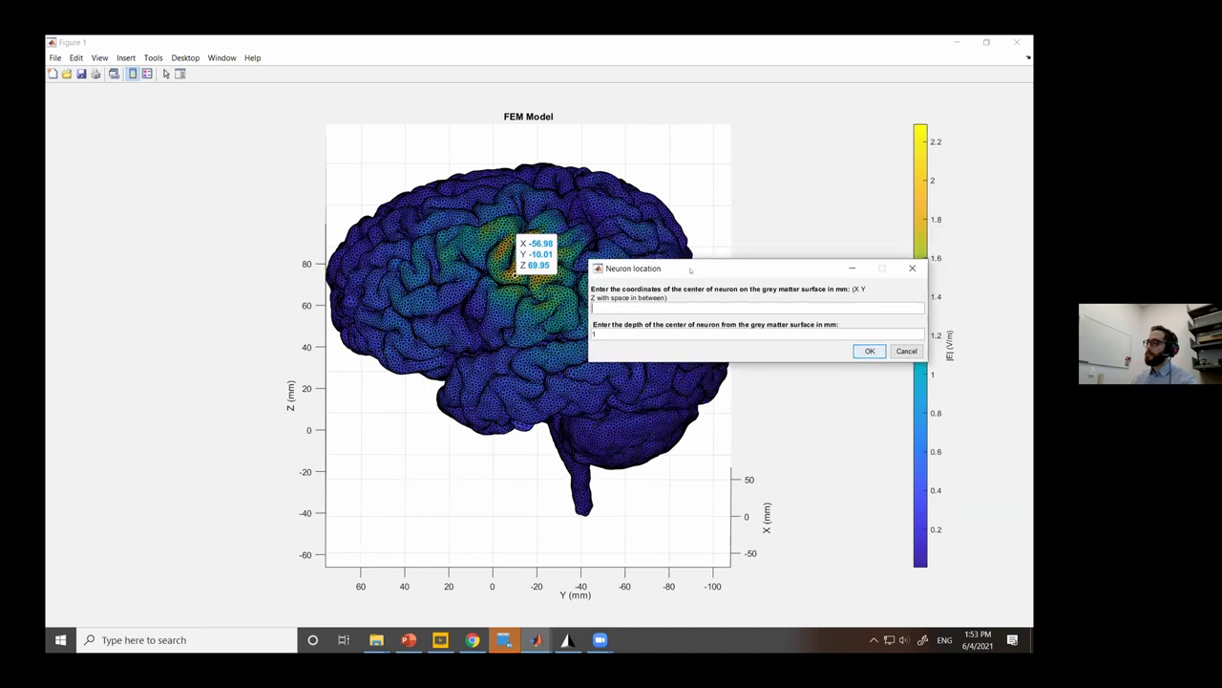
text(-5)
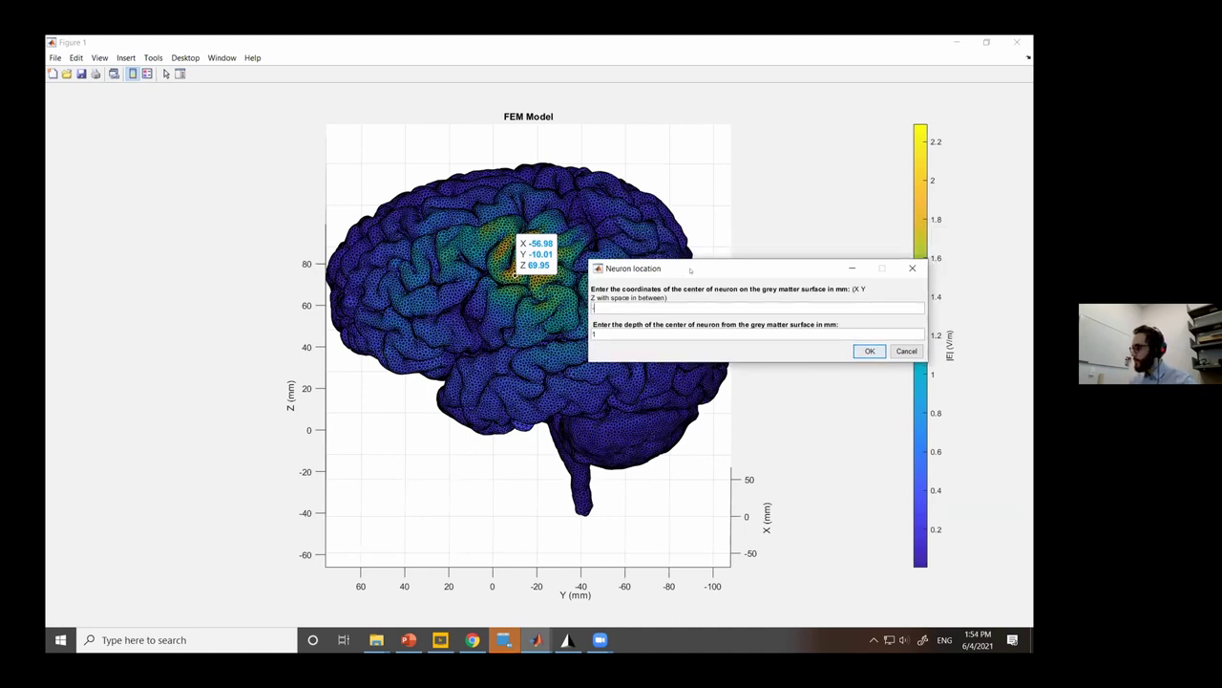
text(6.9)
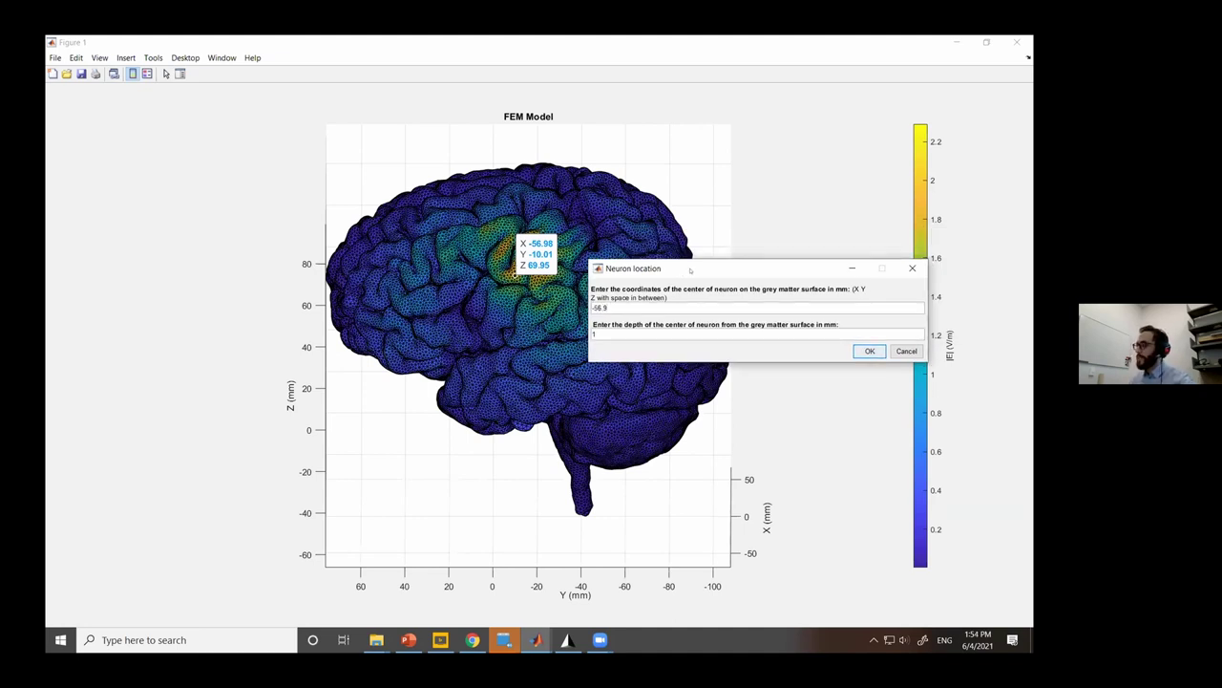
text( -12.6 6)
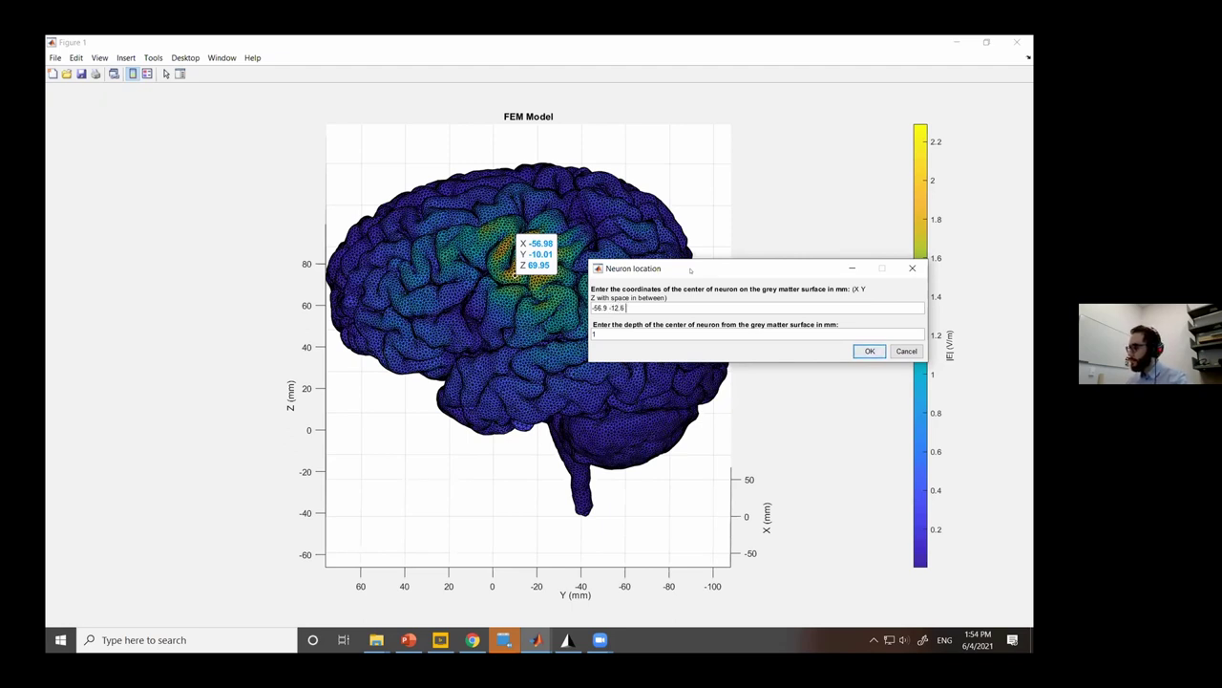
text(9)
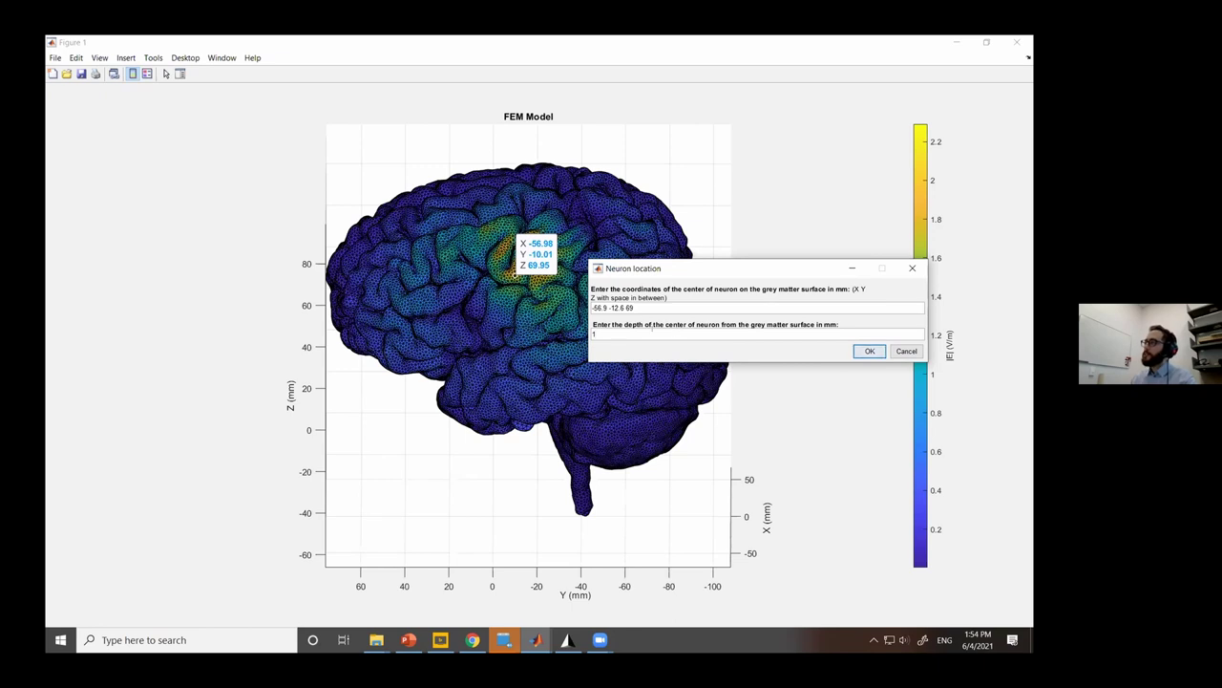
text(.4)
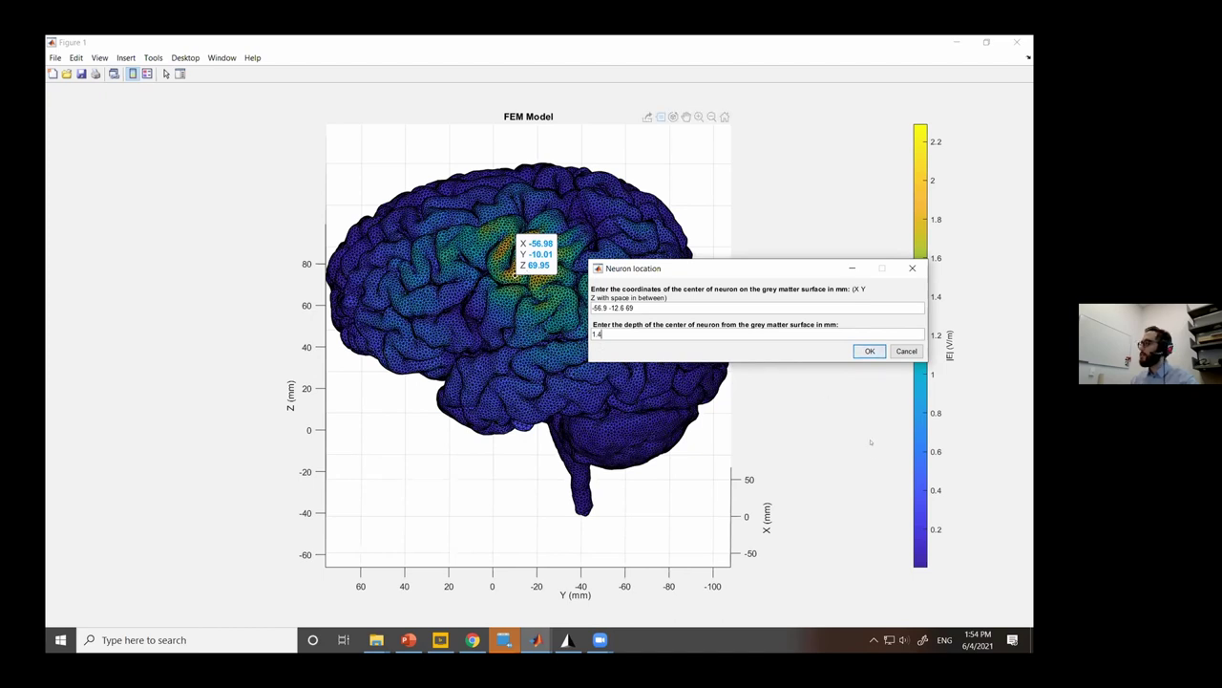
click(870, 351)
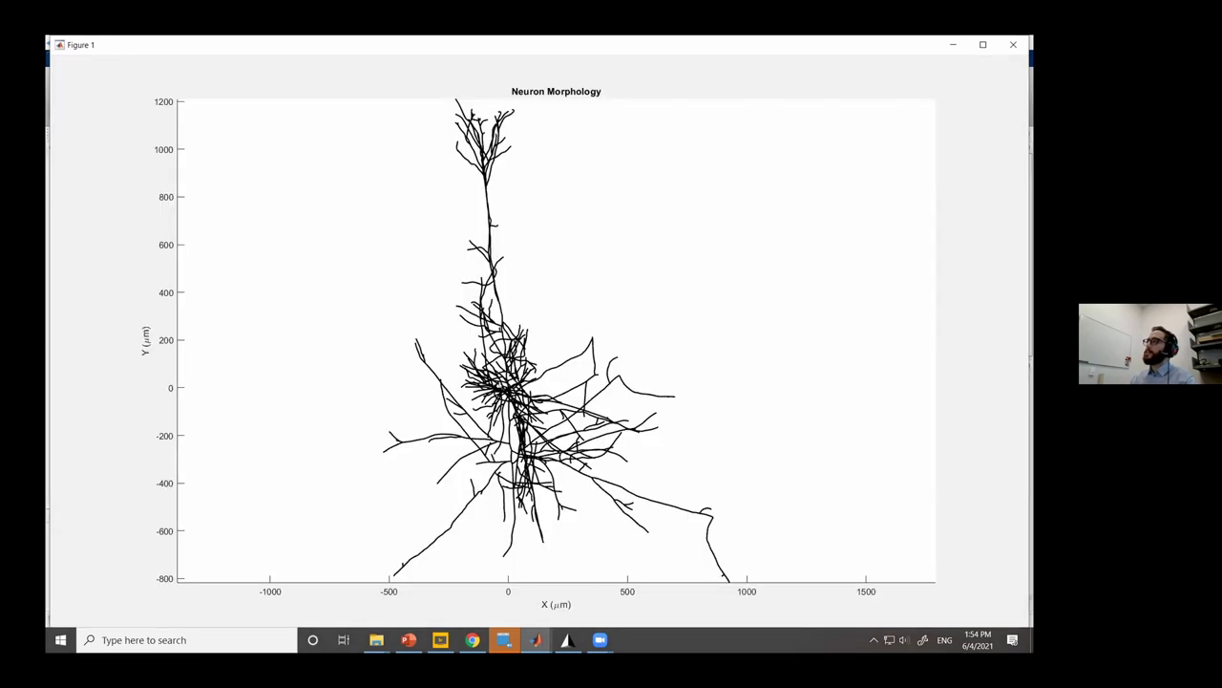
Move the Neuron orientation prompt beside the morphology figure and start on the desired-direction field.
click(409, 639)
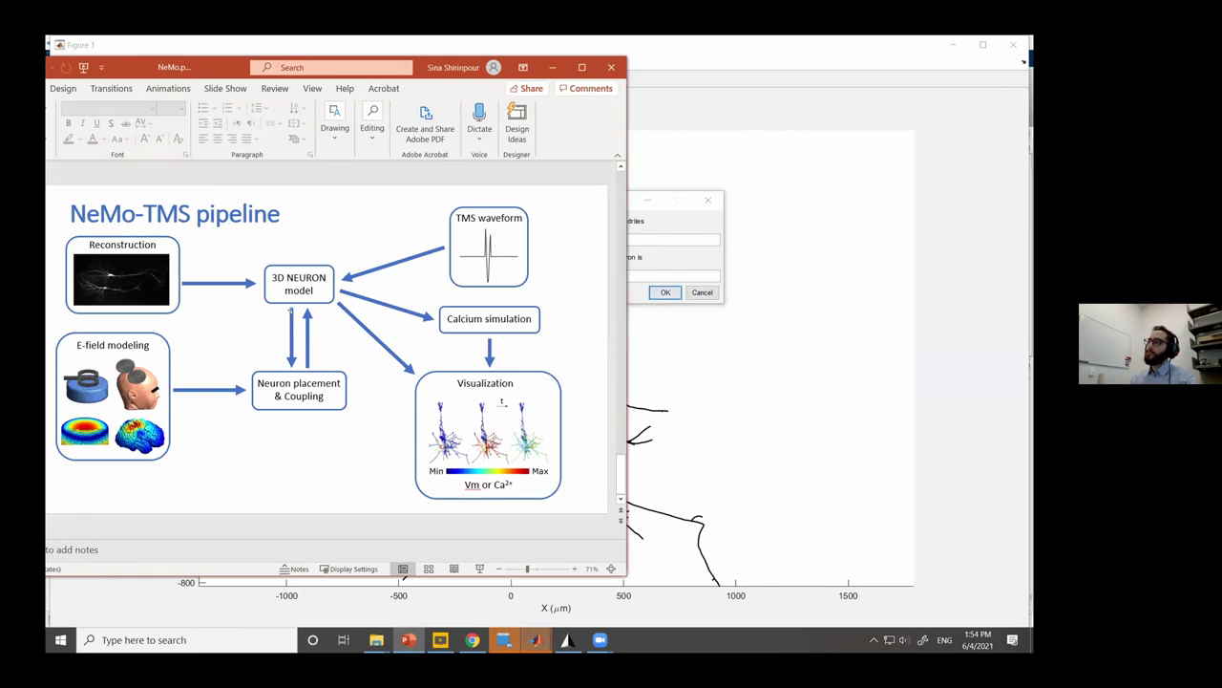
click(897, 98)
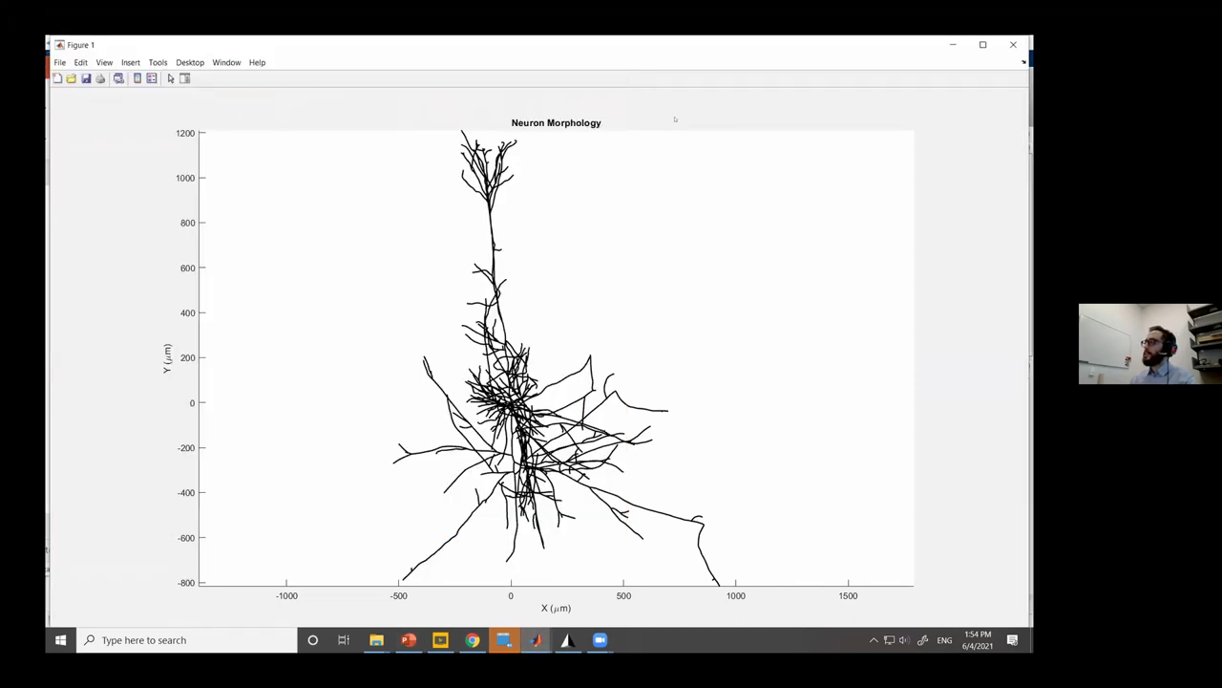
mouse_move(536, 639)
click(673, 573)
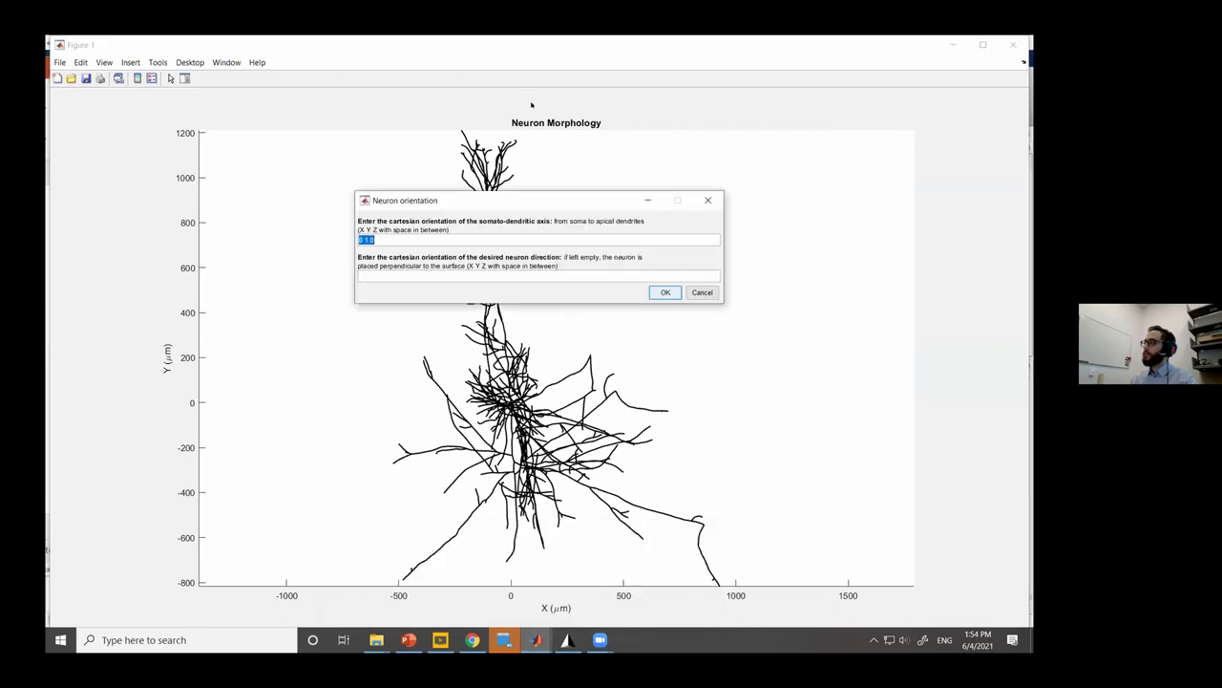
drag(509, 202, 743, 178)
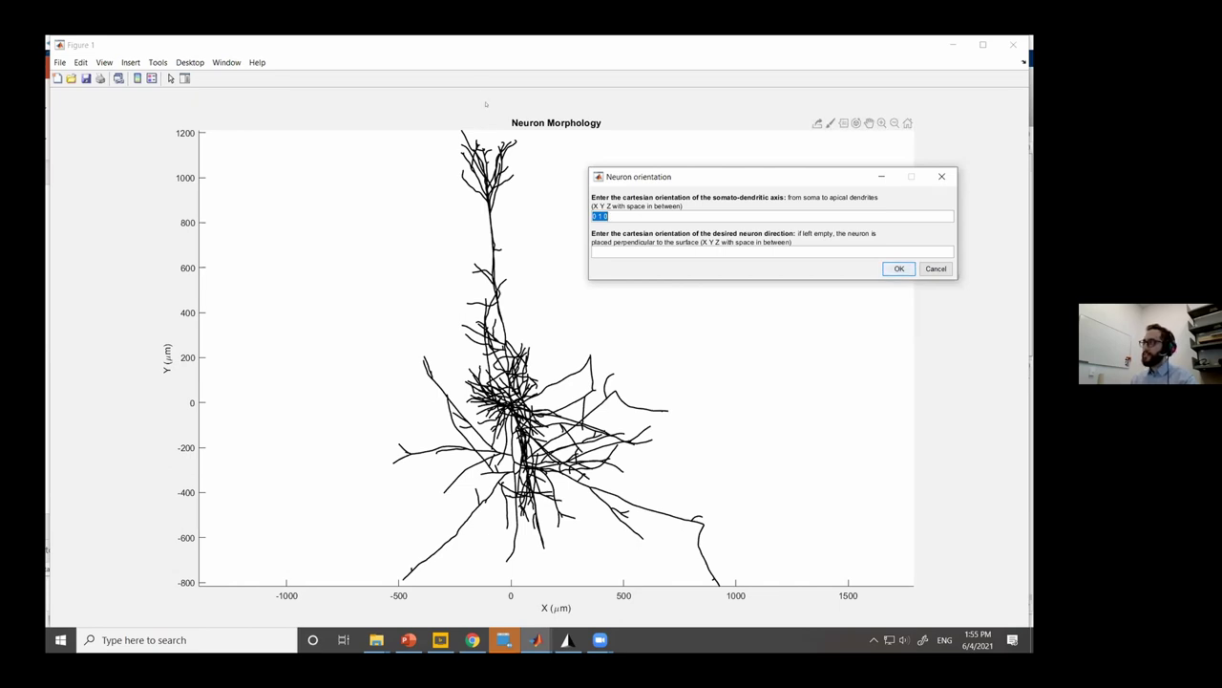
click(636, 248)
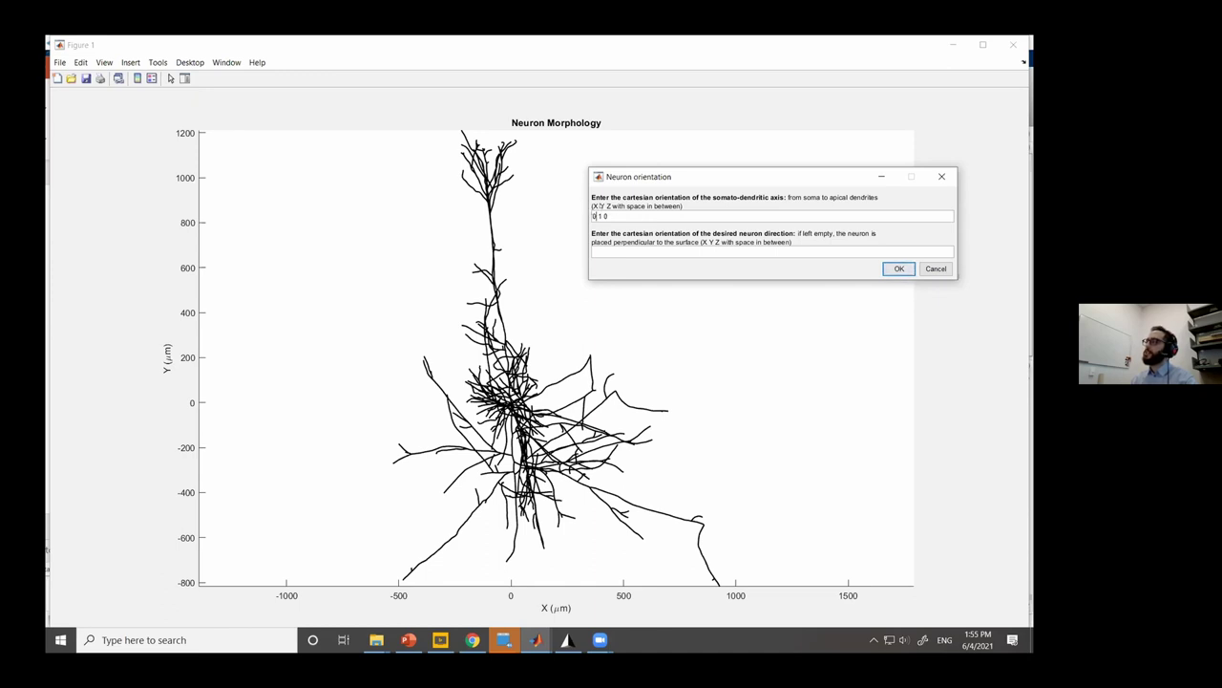
drag(789, 180, 738, 180)
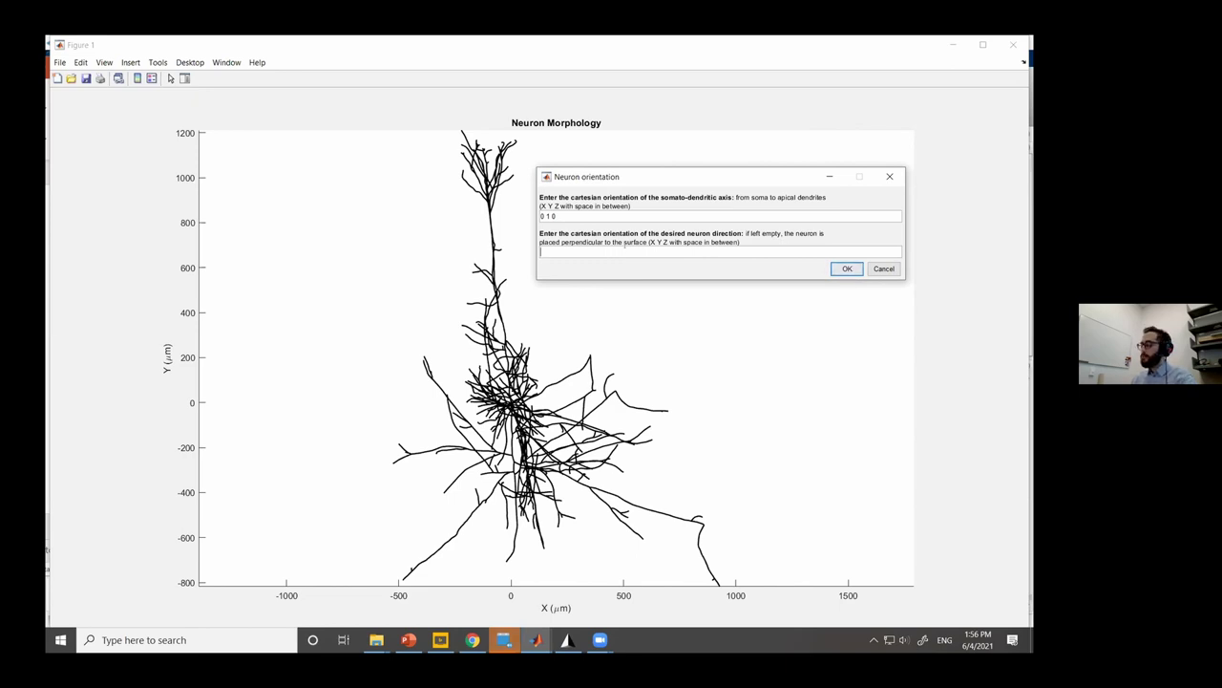
Clear the typed 1 0 0 so the desired direction stays blank, then confirm the orientation.
text(1)
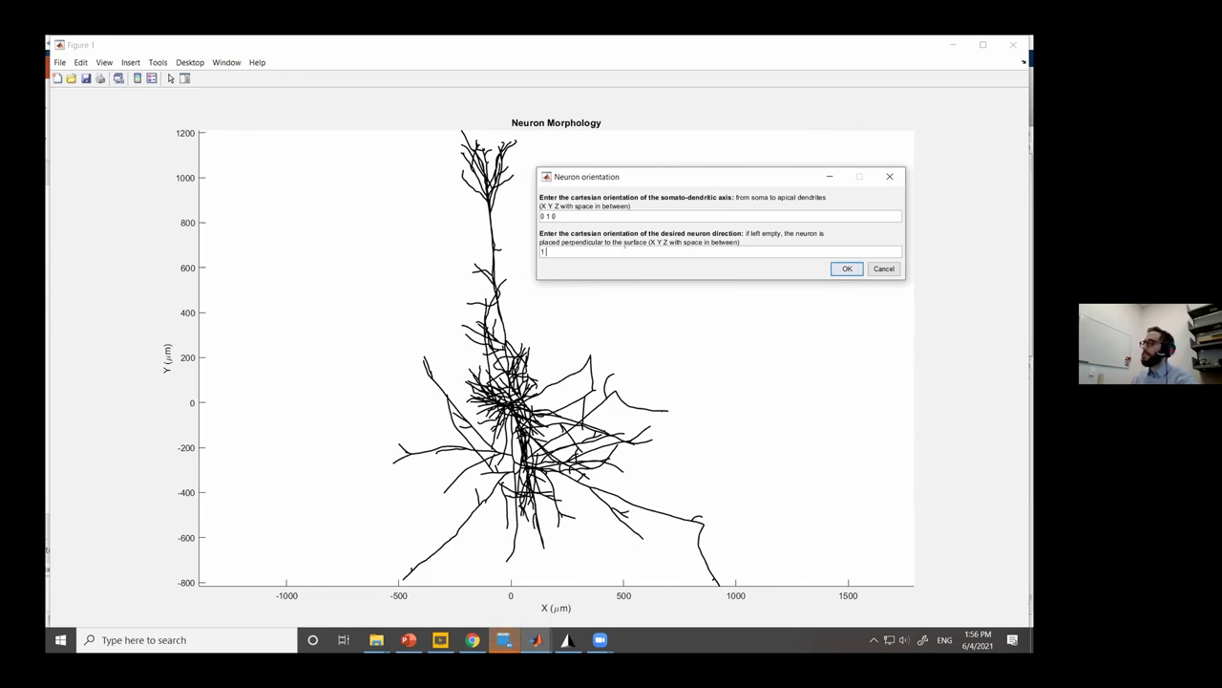
text( 0 0)
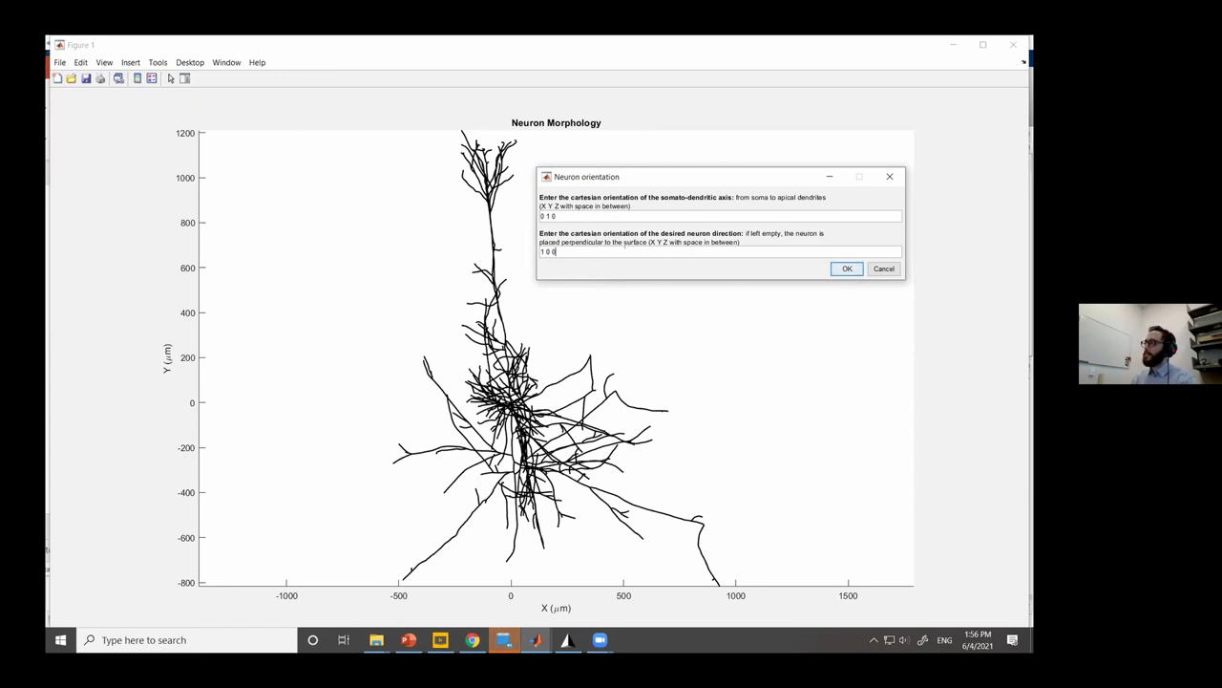
key(BackSpace)
key(BackSpace)
key(BackSpace)
key(BackSpace)
key(BackSpace)
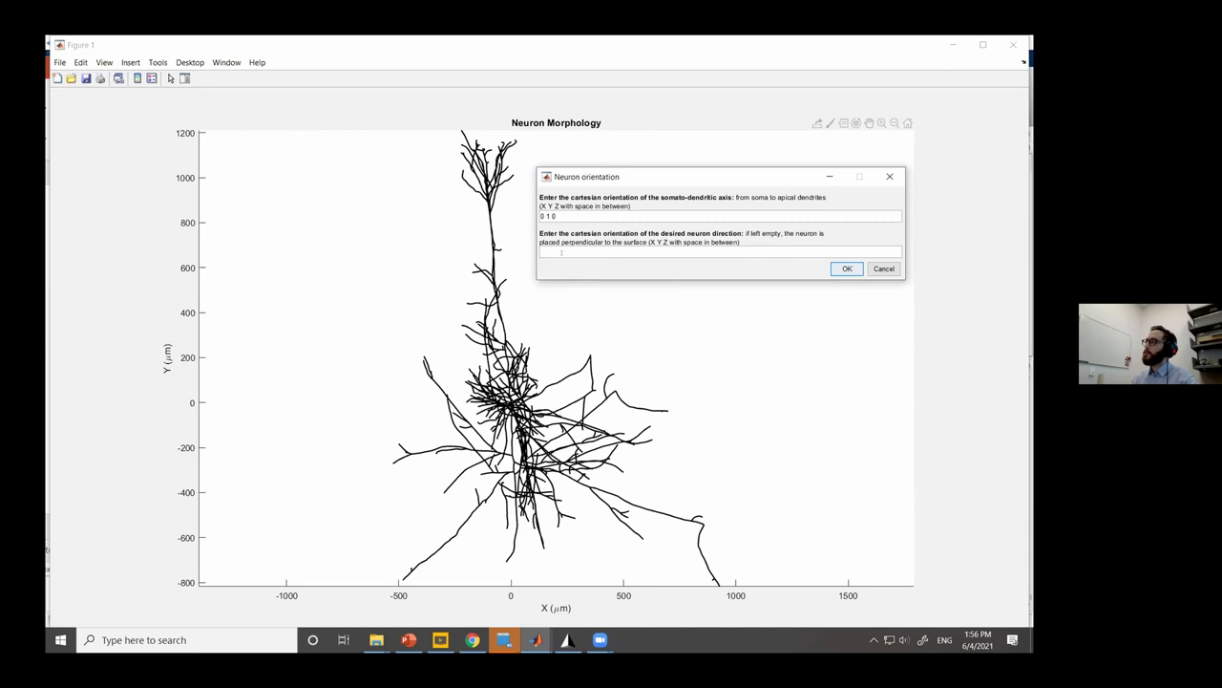
click(847, 269)
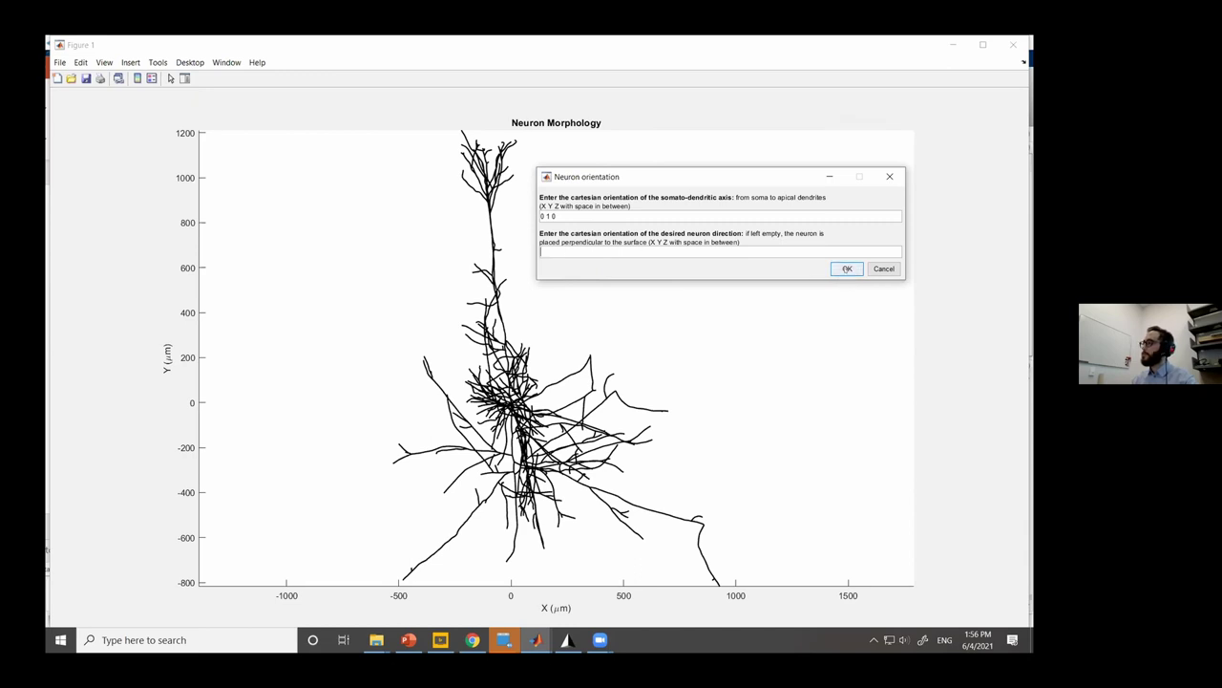
key(alt+Tab)
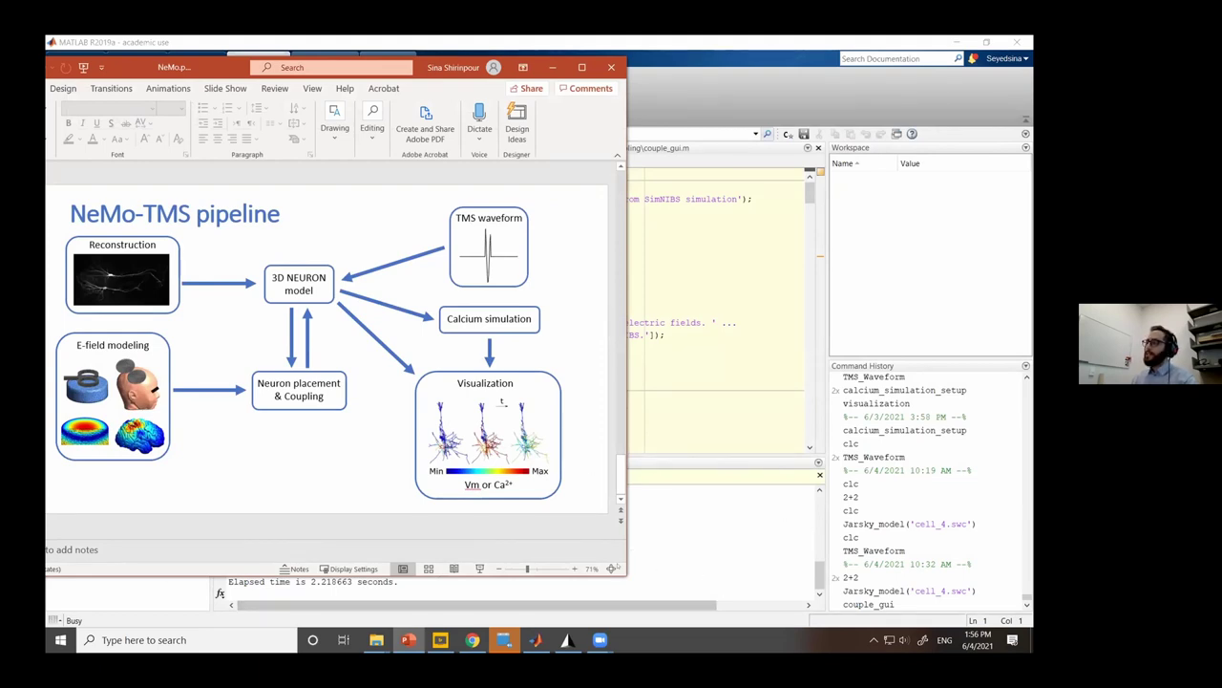
click(666, 544)
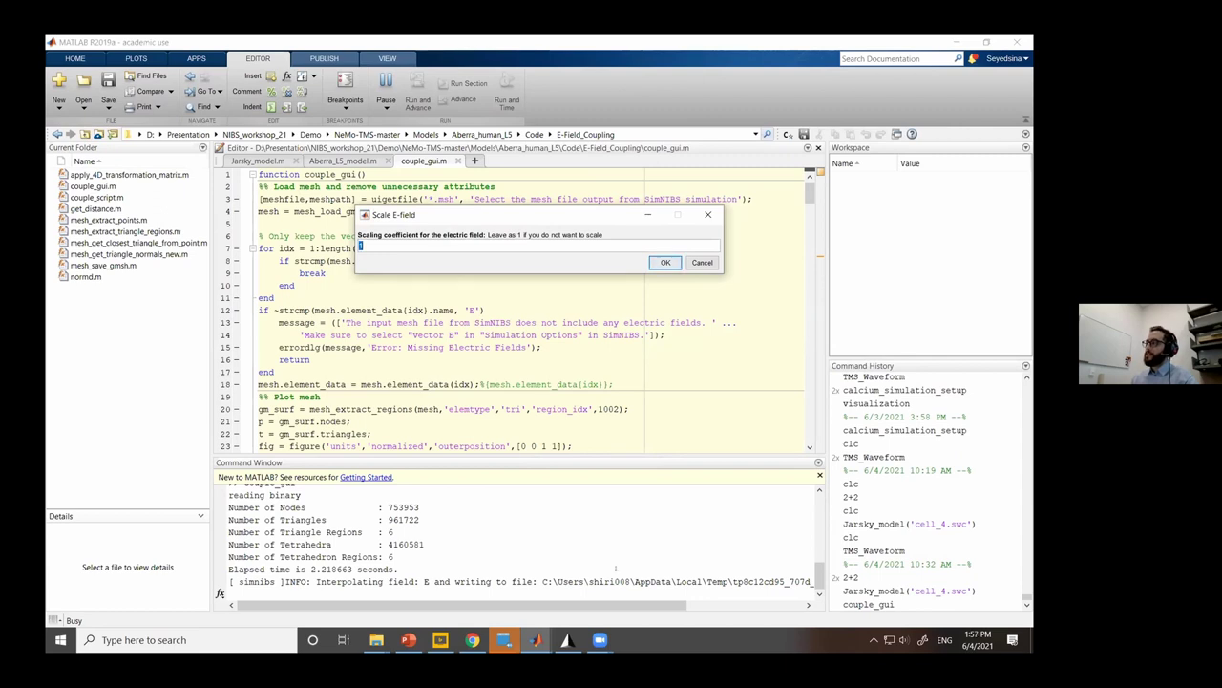
Switch to the Gmsh window showing the normE brain field.
mouse_move(599, 639)
click(573, 583)
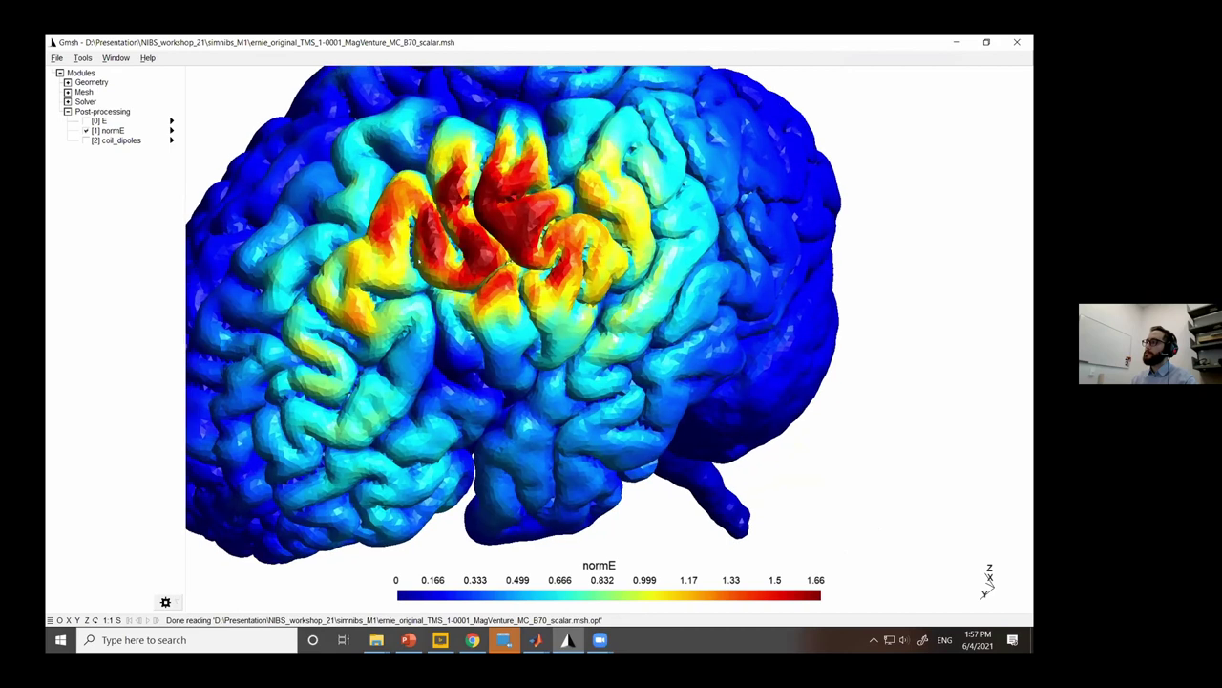
Rotate the normE brain map to a frontal view, then return to MATLAB.
drag(296, 401, 294, 296)
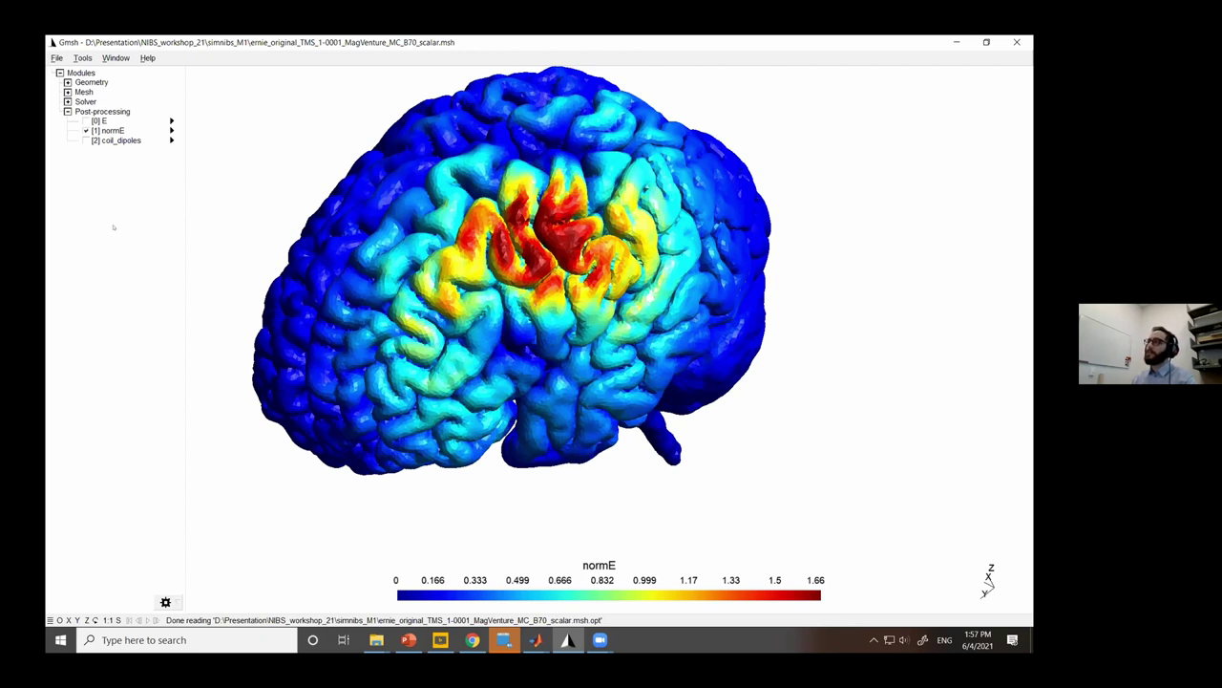
click(956, 42)
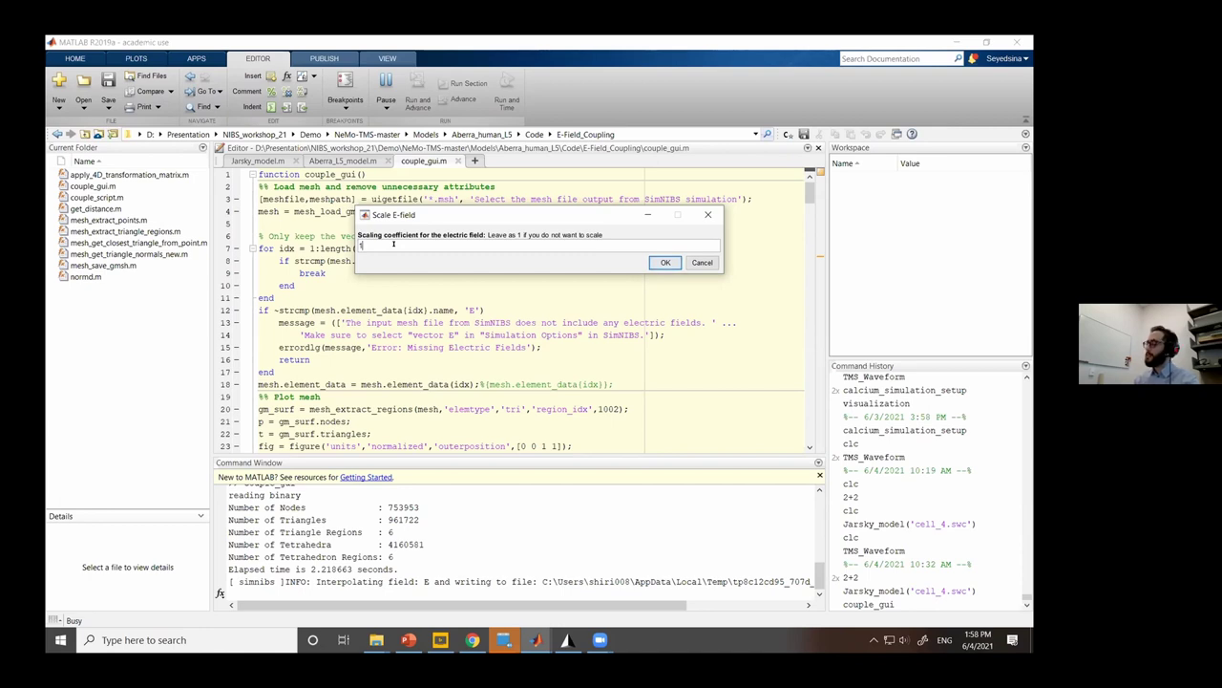
Set the E-field scaling coefficient to 120 and dismiss the Coupling successful message.
text(20)
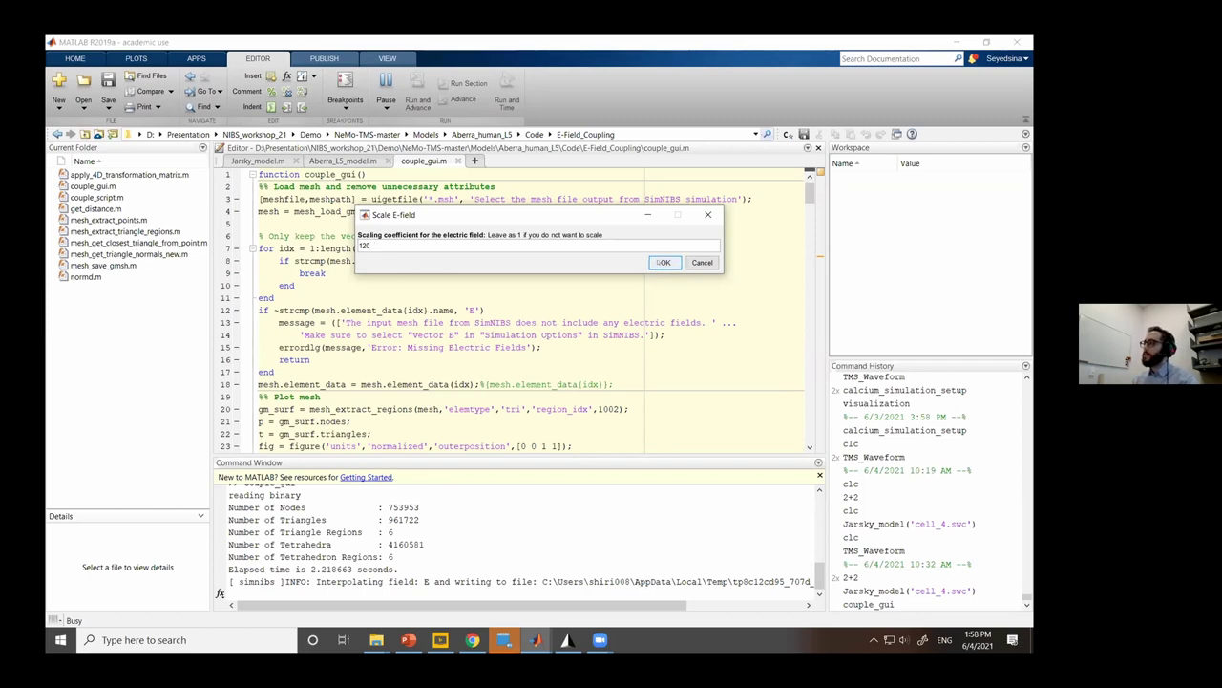
click(666, 261)
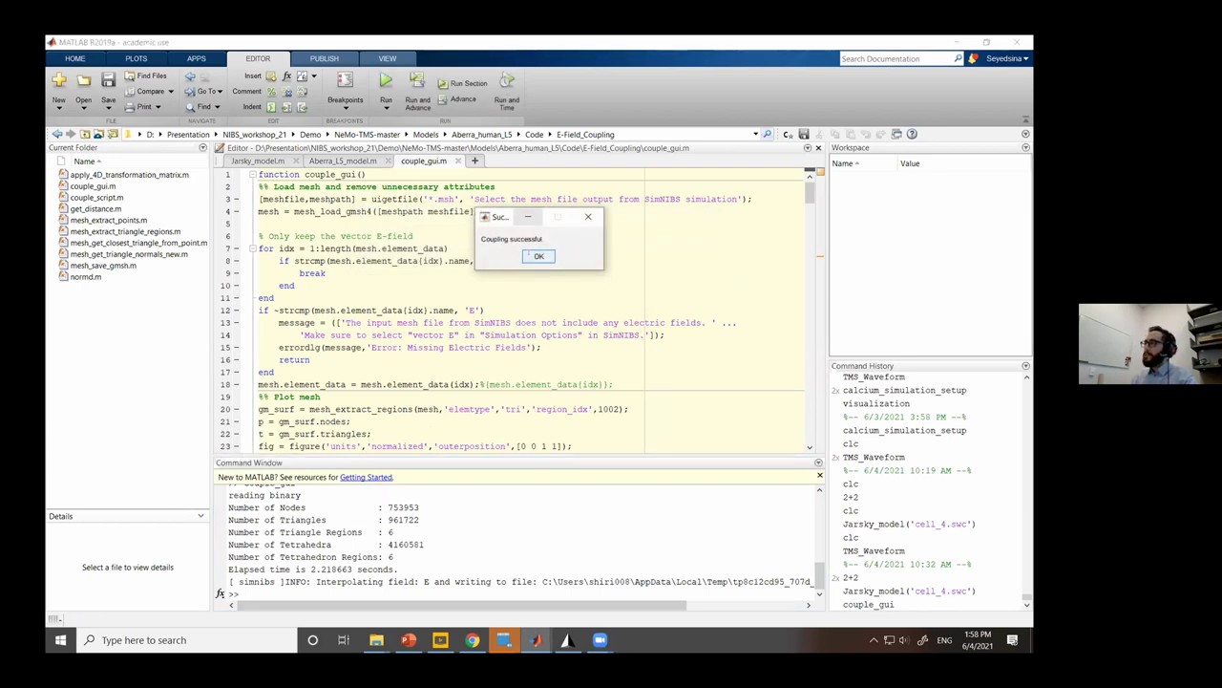
click(538, 255)
click(409, 640)
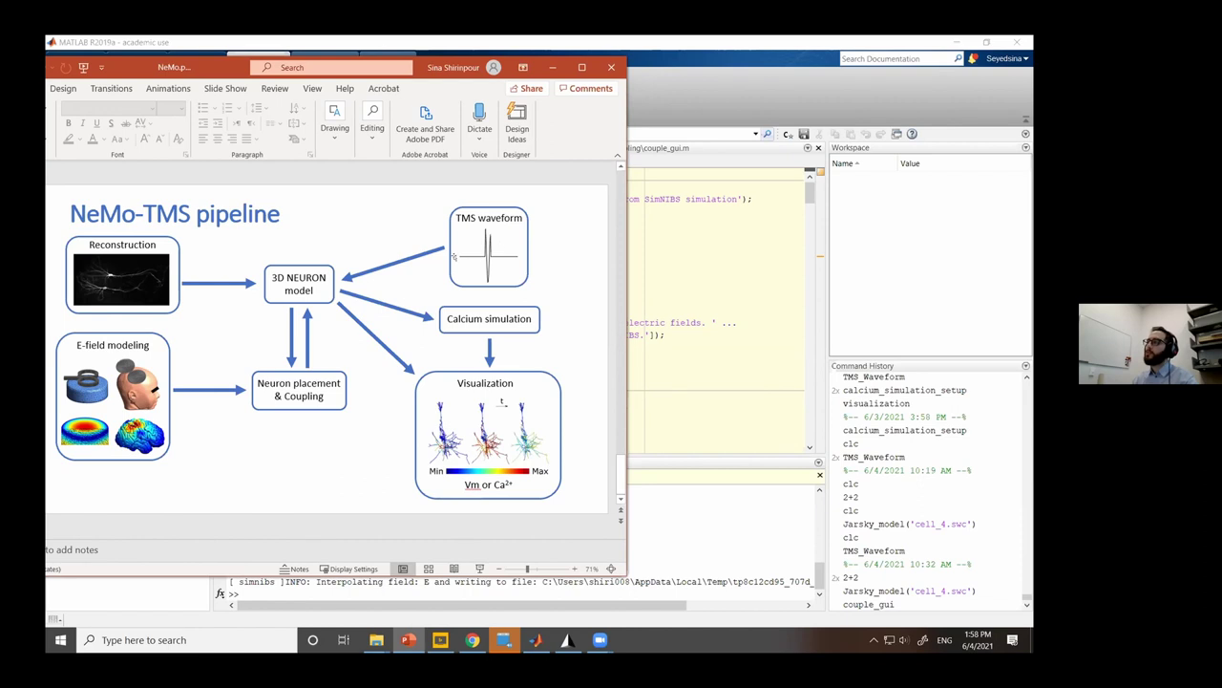
Go to Results\E-field_Coupling and open quasipotentials.msh in Gmsh.
mouse_move(376, 639)
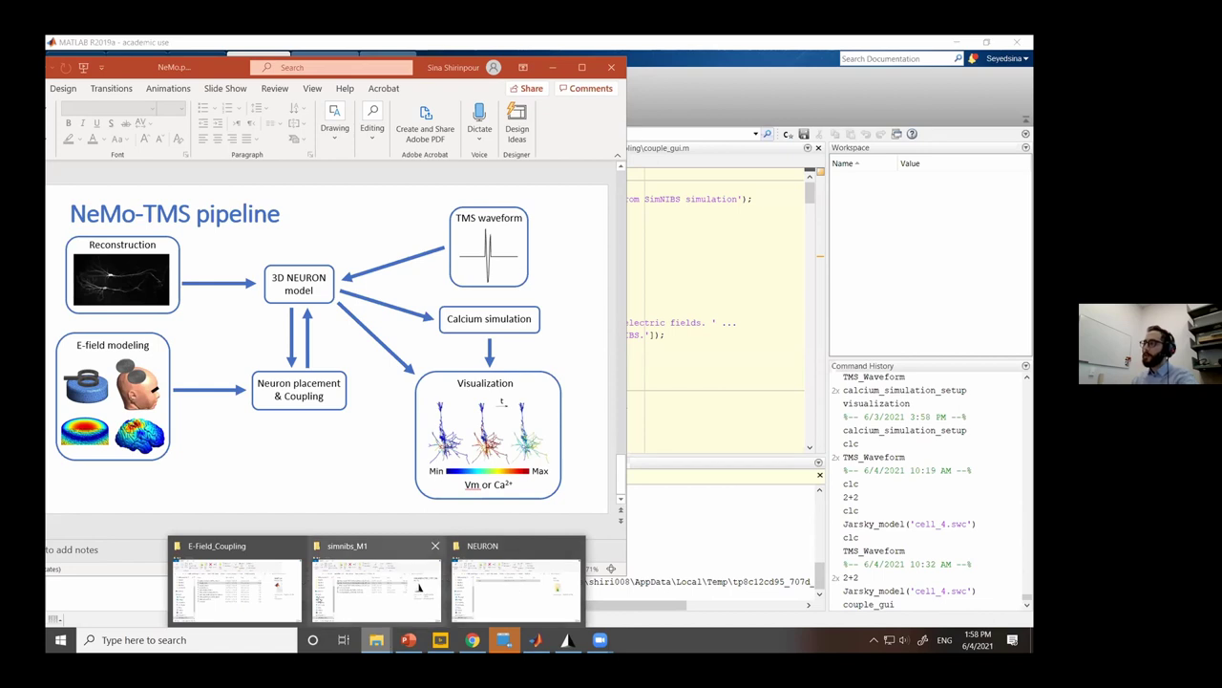
click(261, 593)
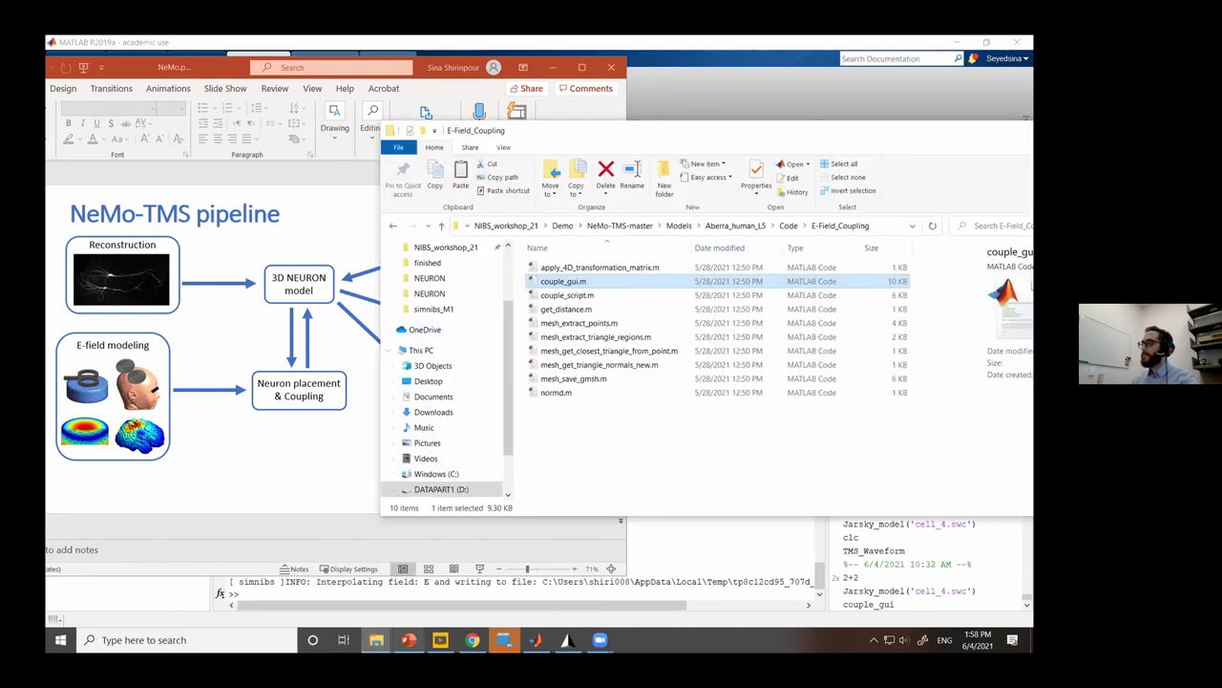
click(181, 592)
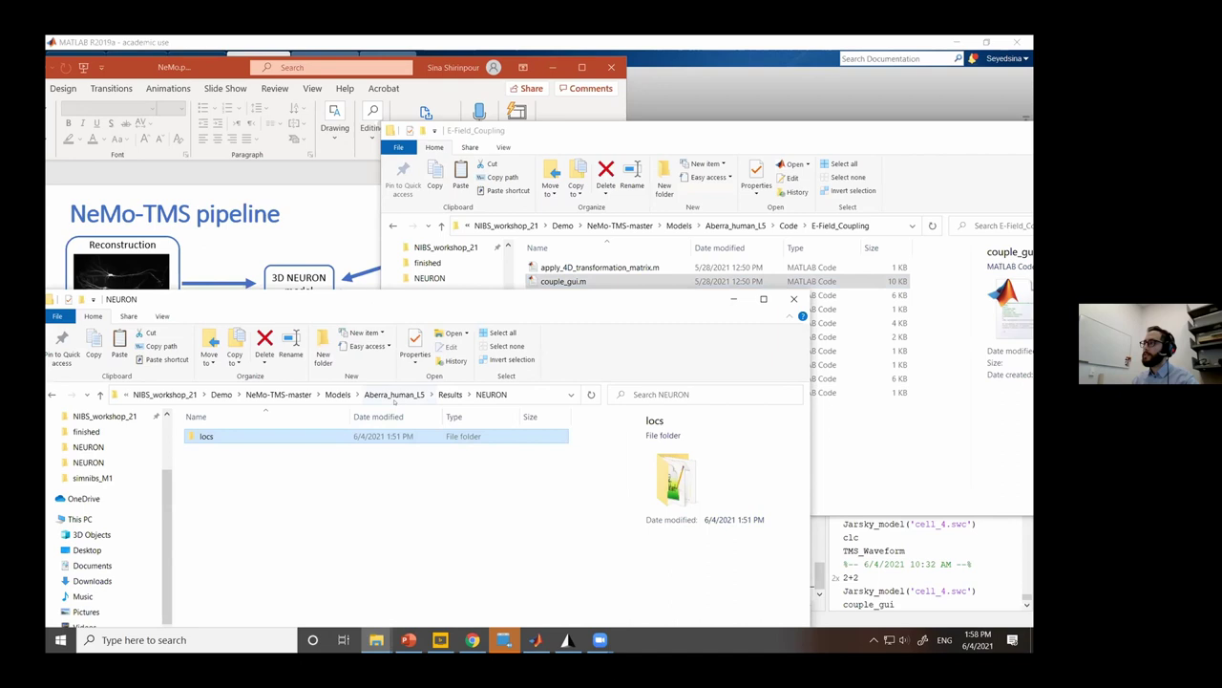
click(450, 394)
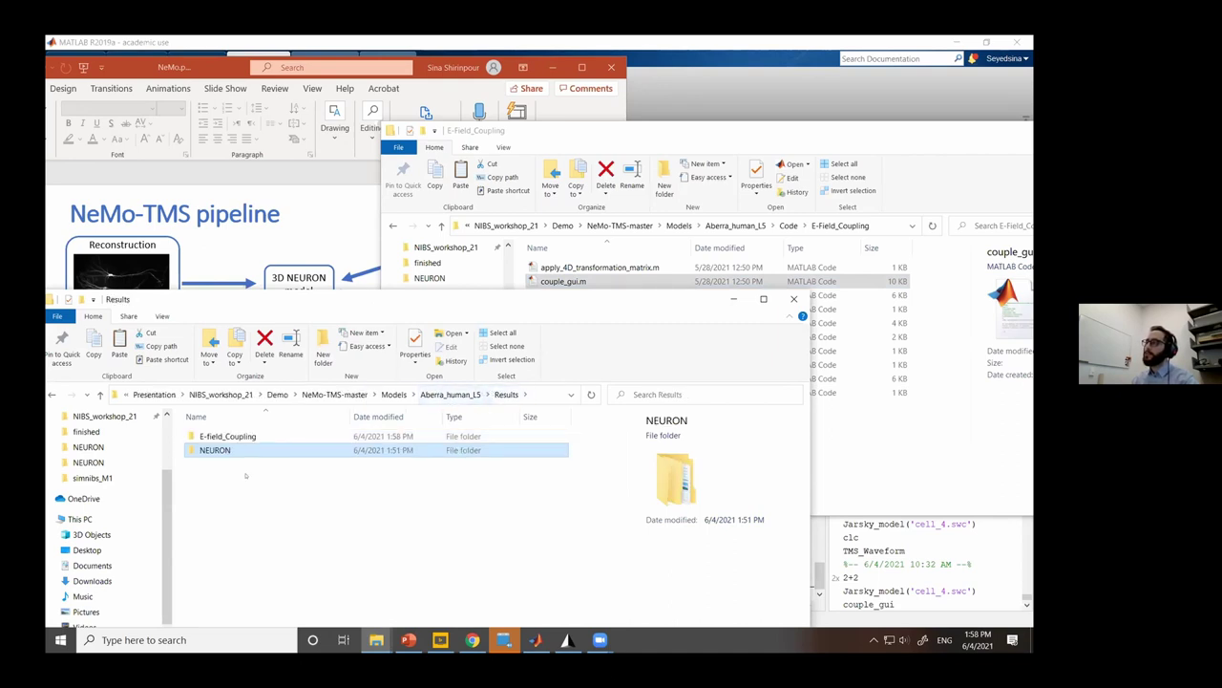
click(227, 435)
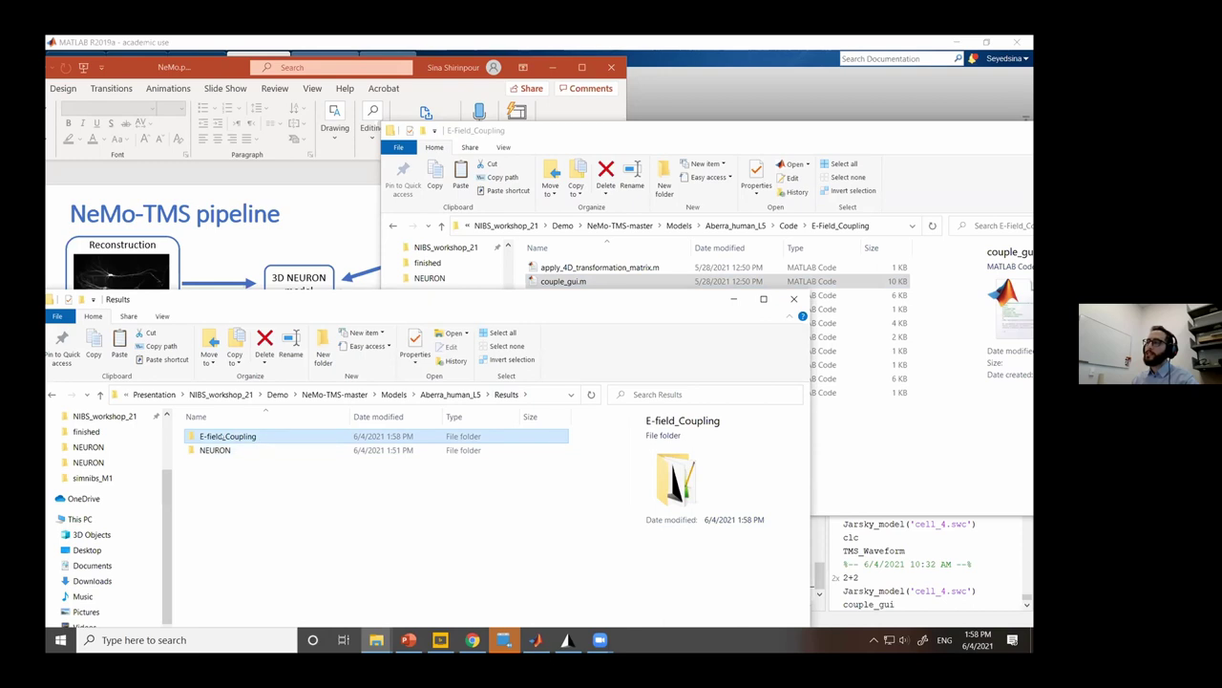
double_click(229, 436)
click(233, 477)
double_click(233, 478)
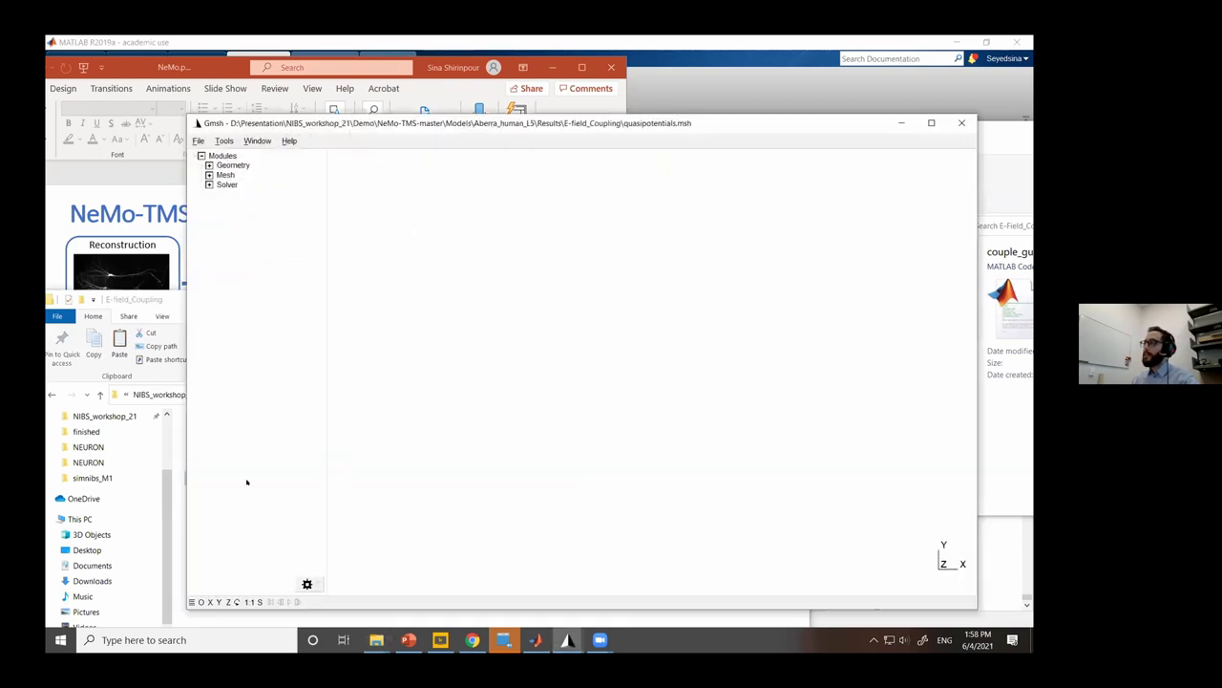
Maximize Gmsh and hide view [0] E, leaving only Quasipotentials.
click(931, 123)
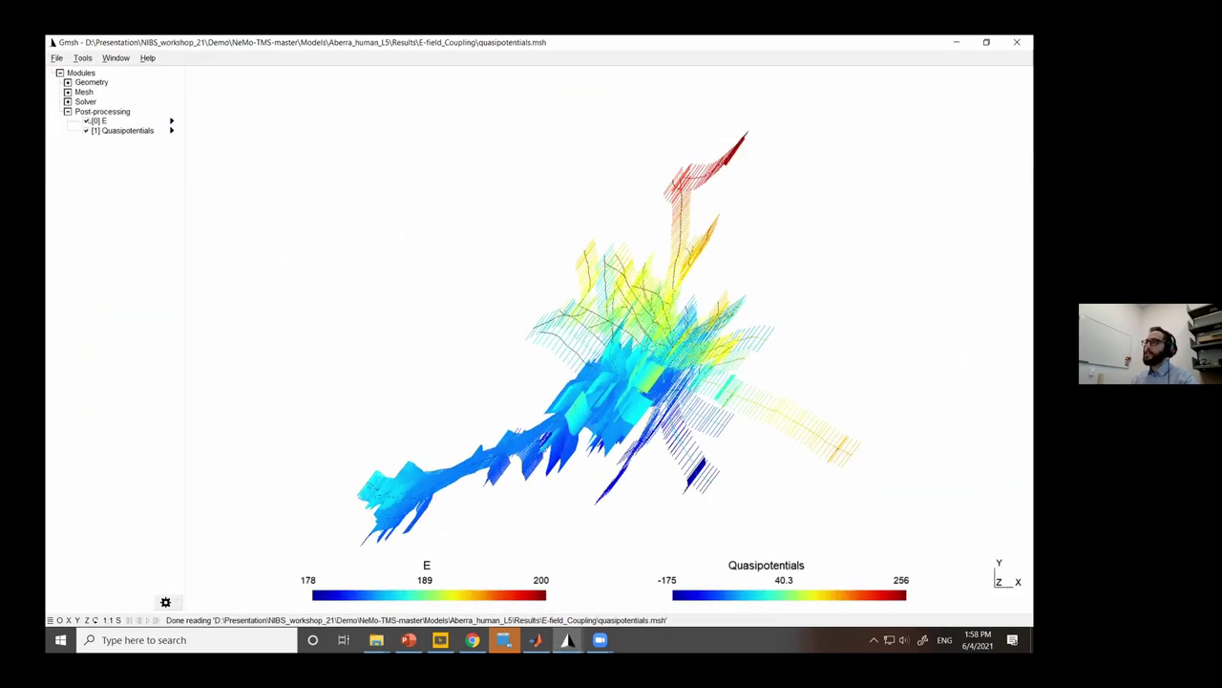
click(86, 120)
drag(669, 535, 689, 550)
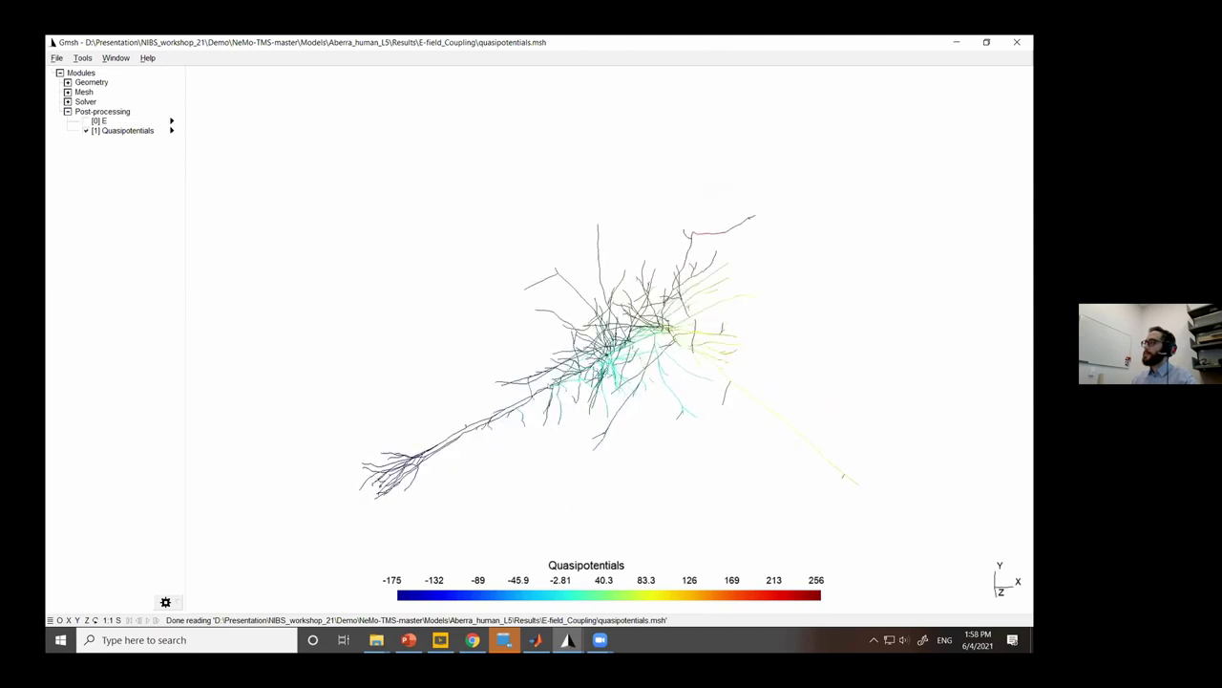
Set the Quasipotentials view line width to 2.7 in its Aspect options and stand the neuron upright.
click(82, 57)
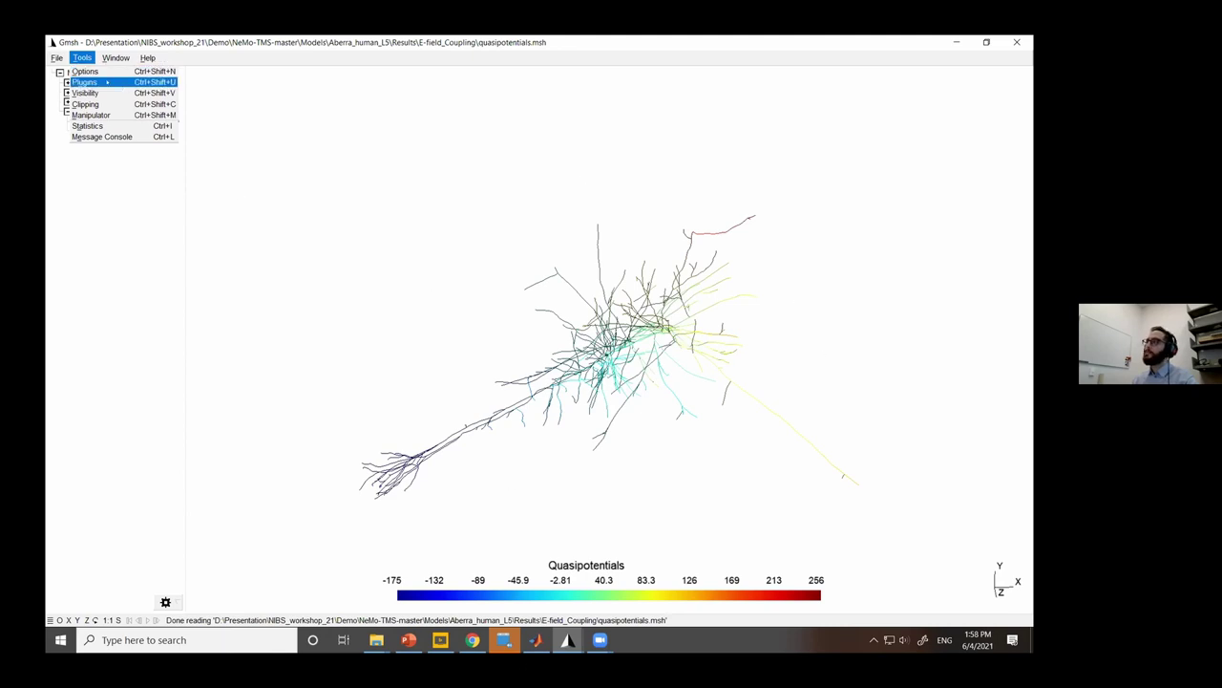
click(87, 72)
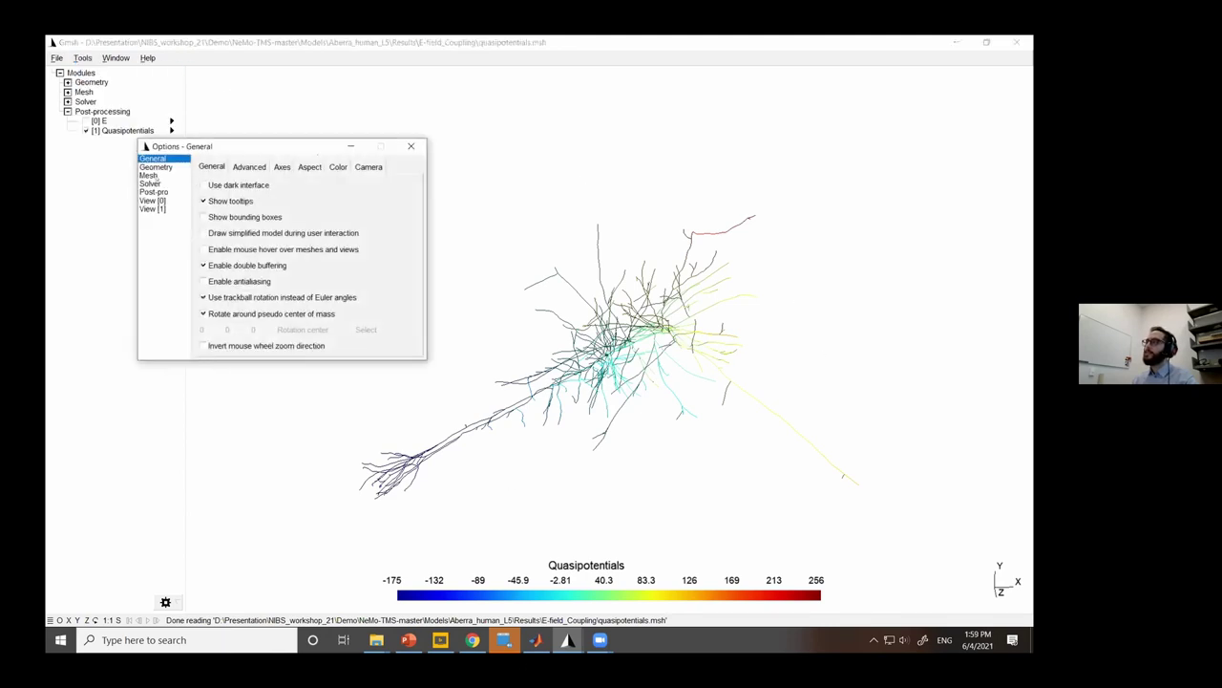
click(153, 208)
click(336, 166)
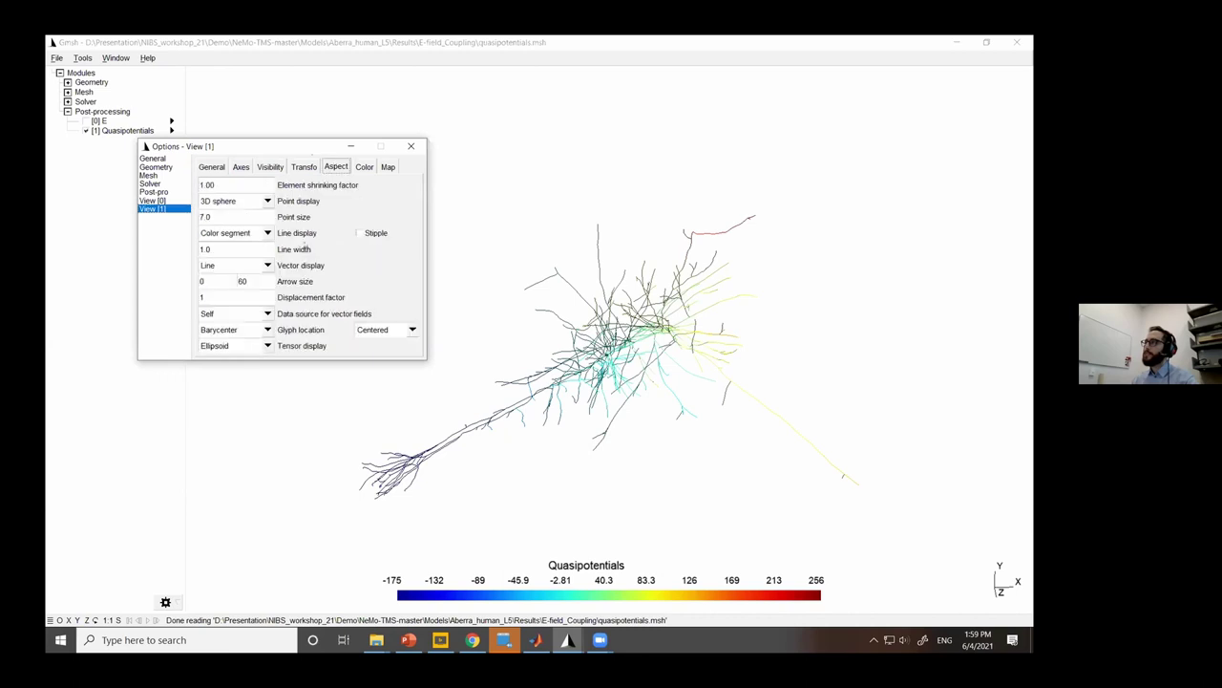
drag(221, 252, 231, 245)
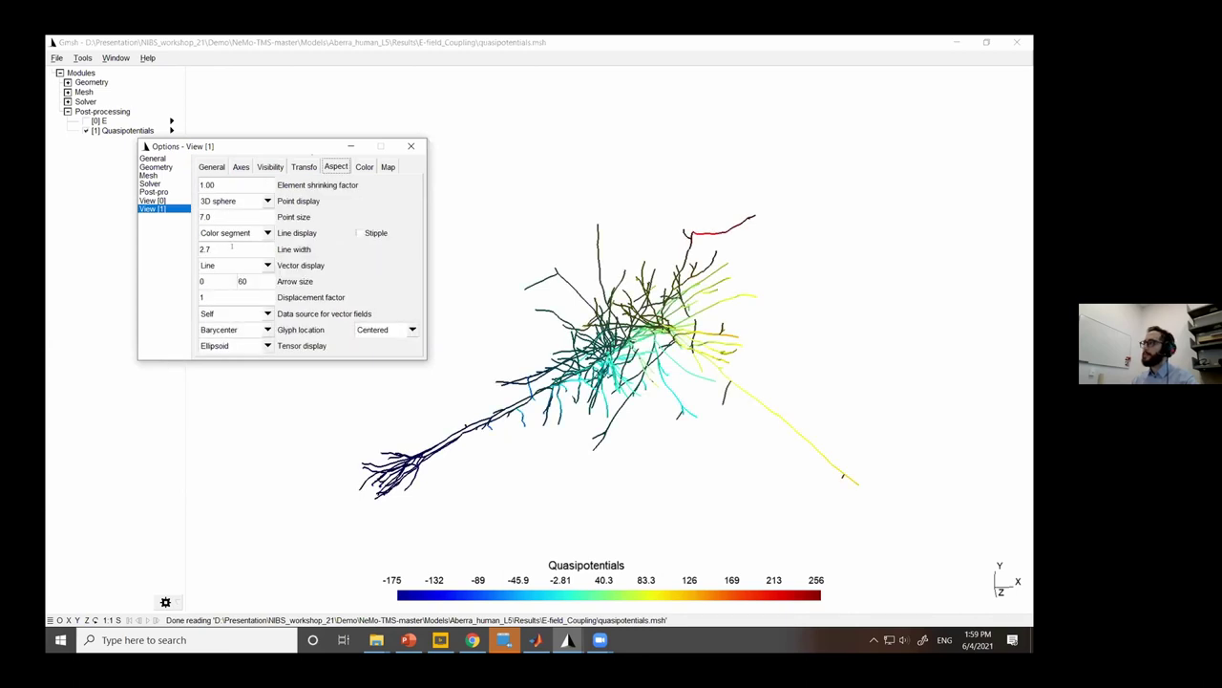
drag(507, 303, 386, 94)
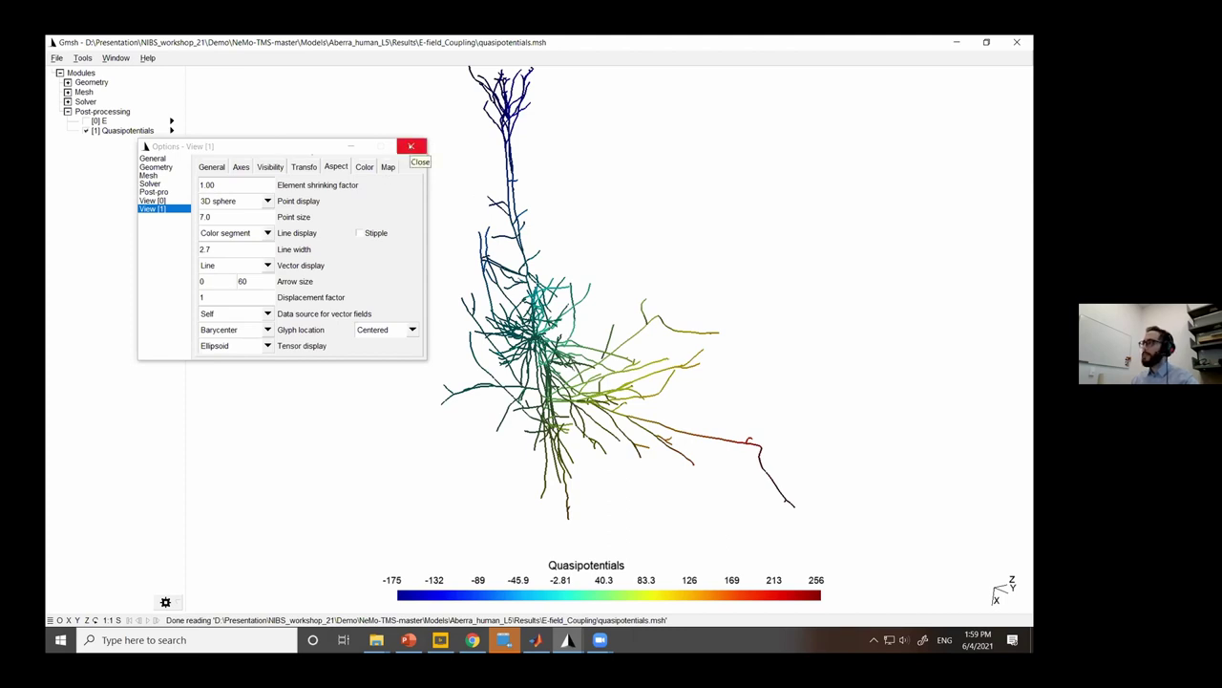
click(411, 145)
click(83, 58)
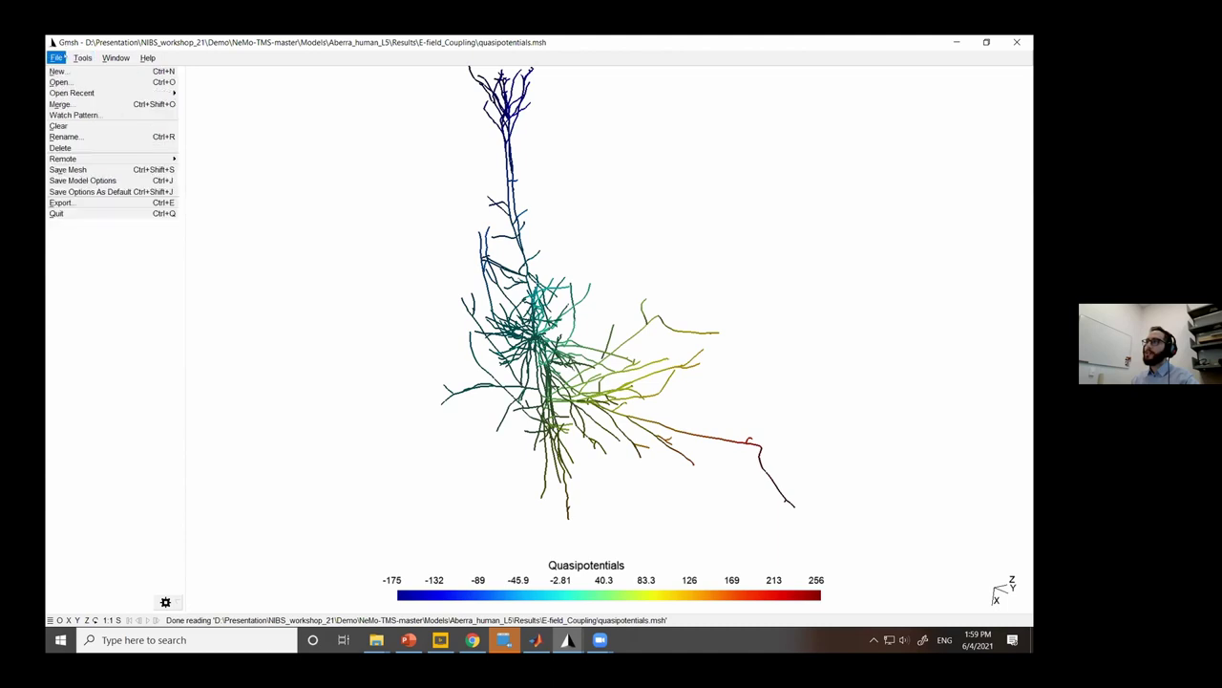
Merge mesh_trim.msh, hide view [2] E, and rotate the grey cortical surface.
click(84, 103)
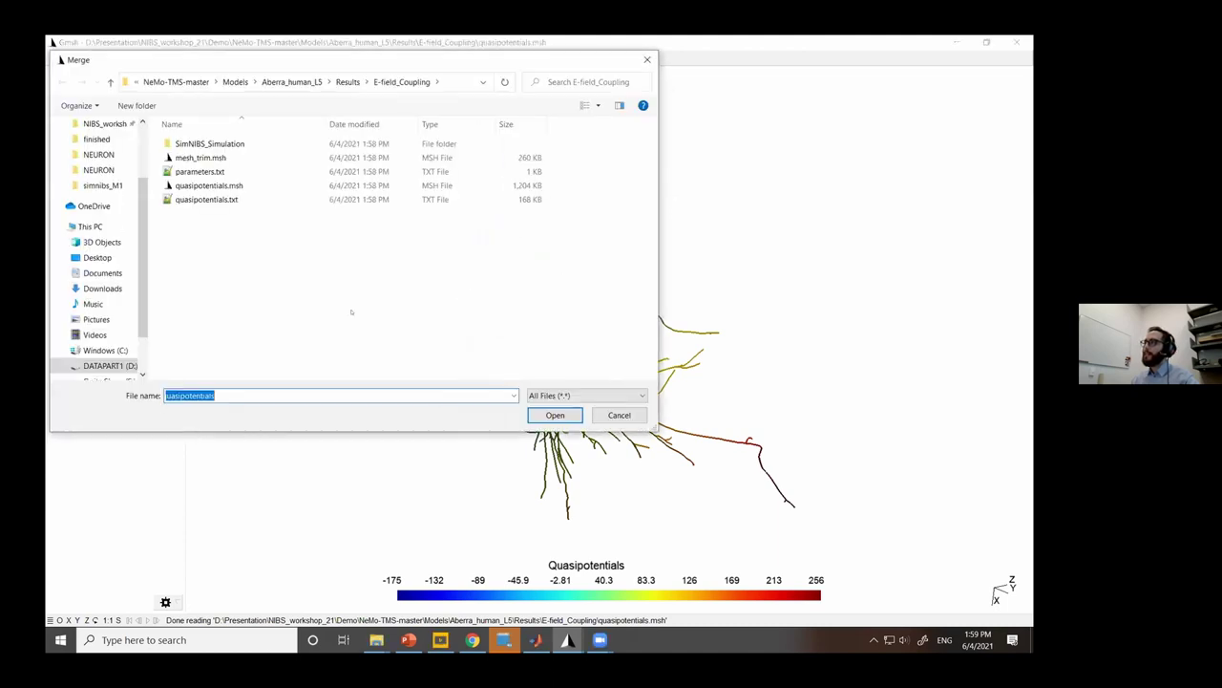
click(248, 158)
click(555, 416)
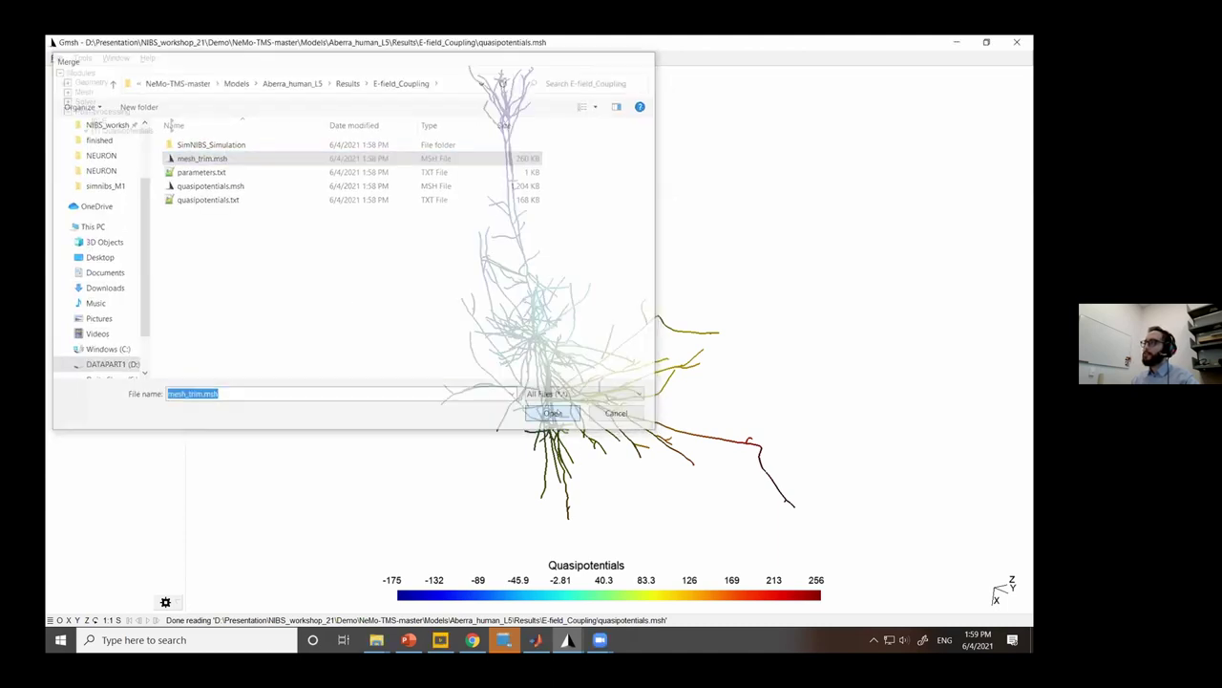
click(86, 130)
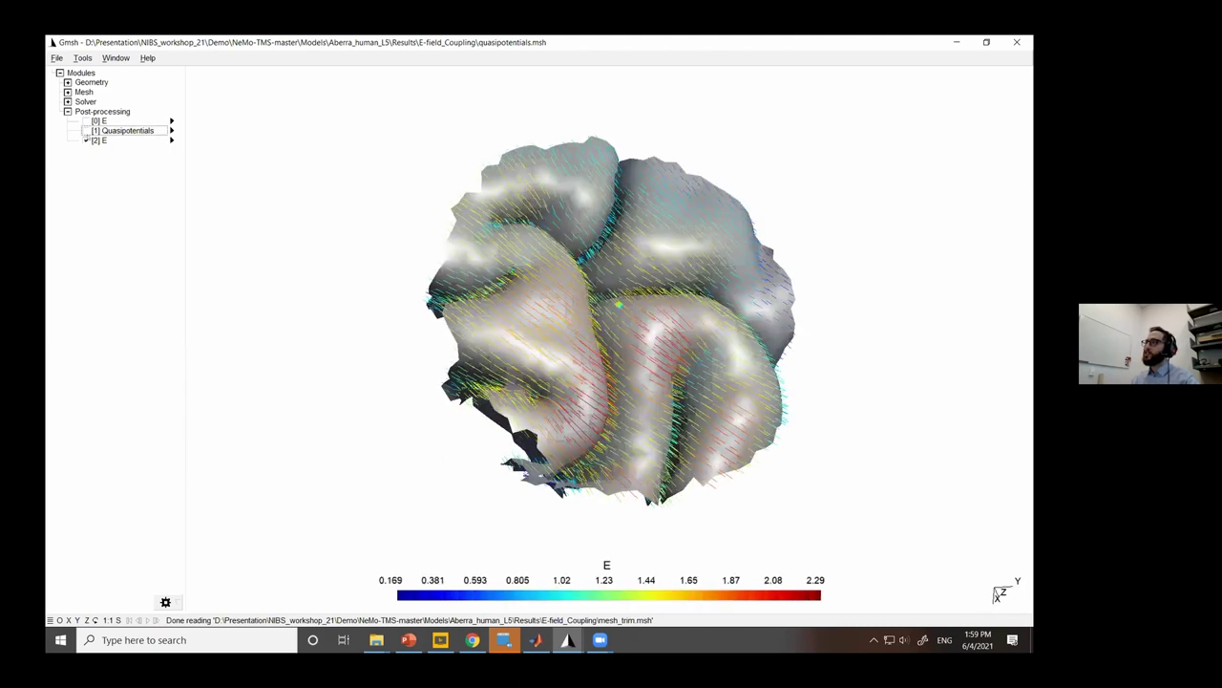
key(Up)
drag(729, 341, 668, 563)
Bring the other Gmsh window forward and open Tools > Options.
mouse_move(568, 639)
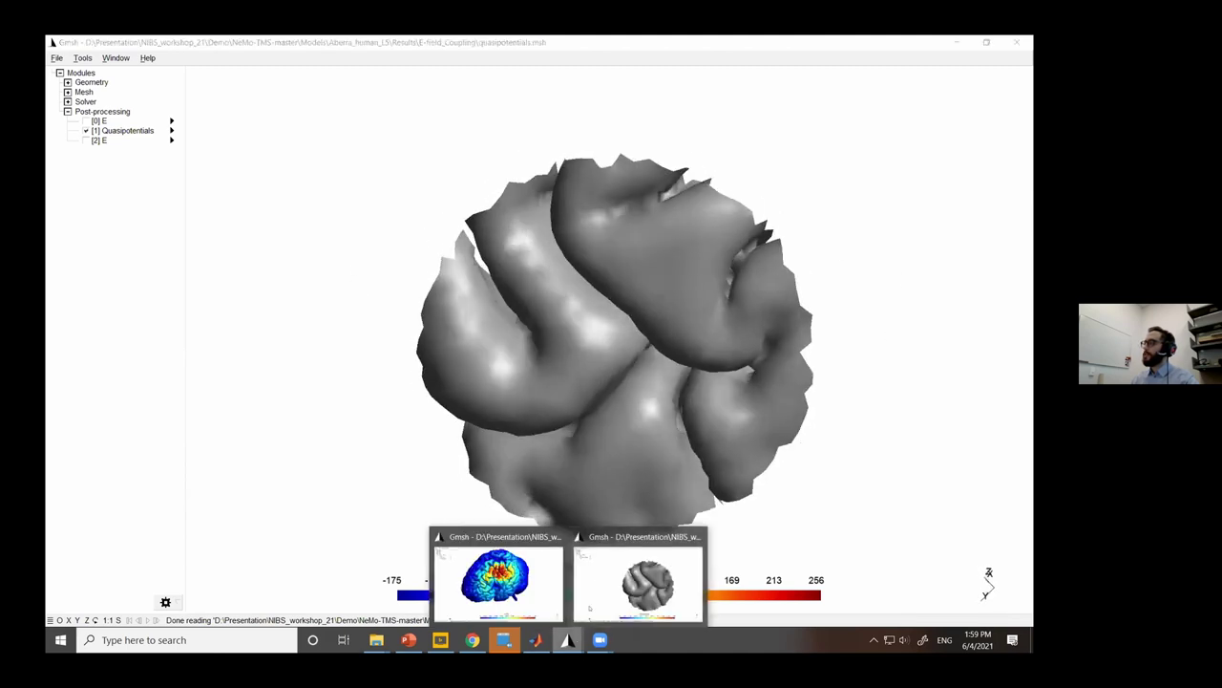
click(497, 578)
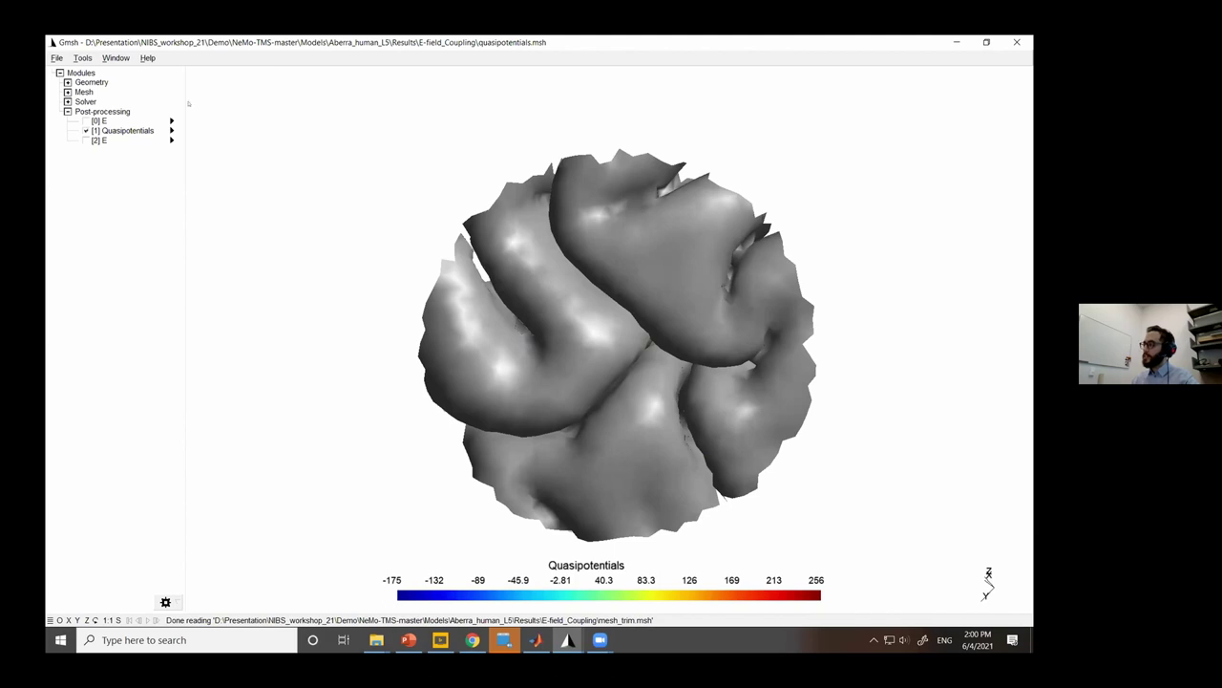
click(83, 57)
click(96, 73)
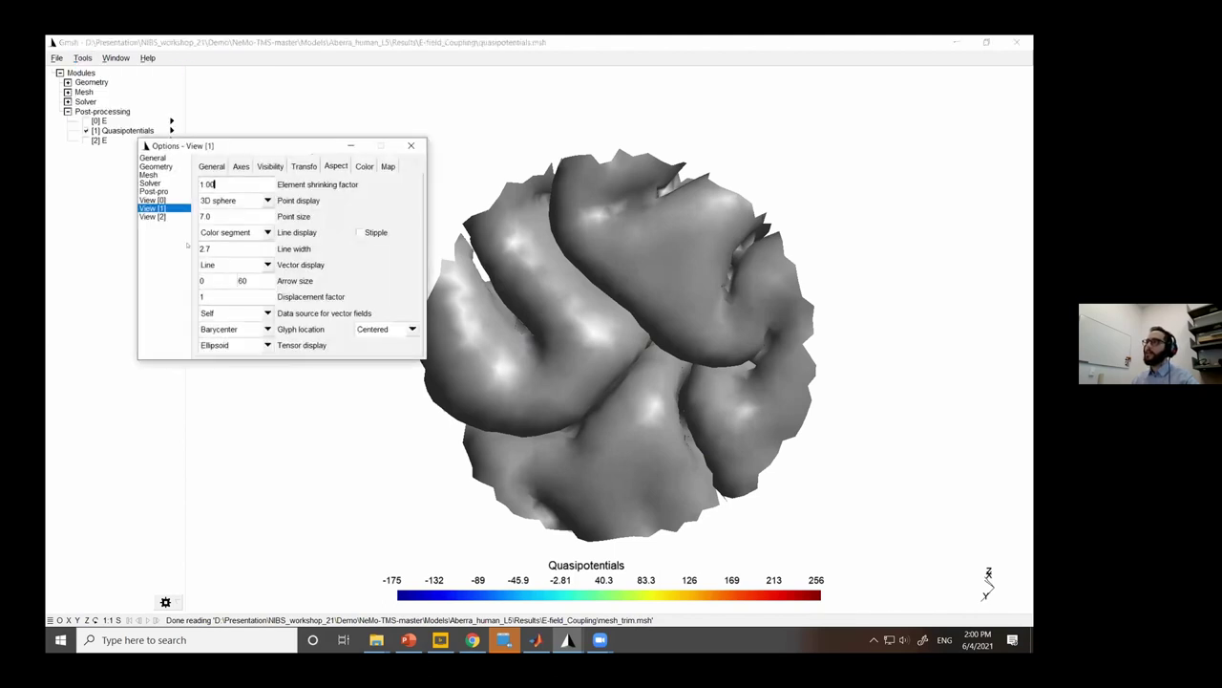
In Gmsh mesh visibility, show 2D element edges and hide 2D element faces.
click(161, 176)
click(203, 216)
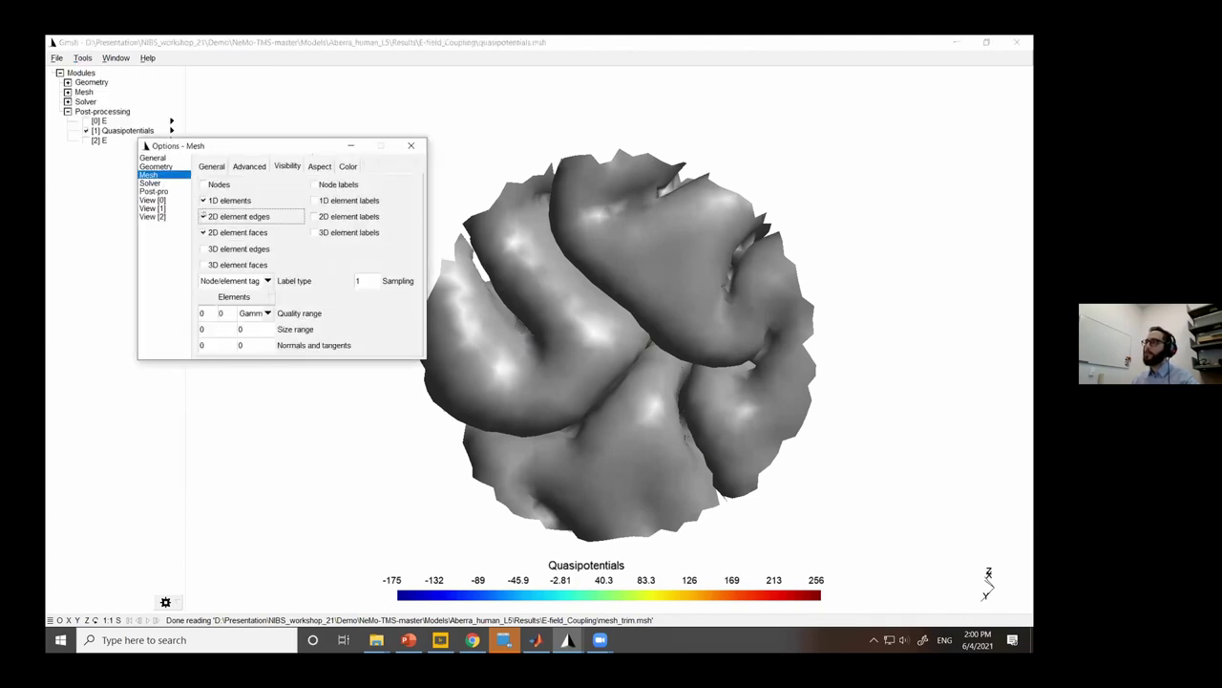
click(204, 232)
Rotate the wireframe brain mesh, then minimize Gmsh to reveal the results folder.
drag(631, 363, 607, 331)
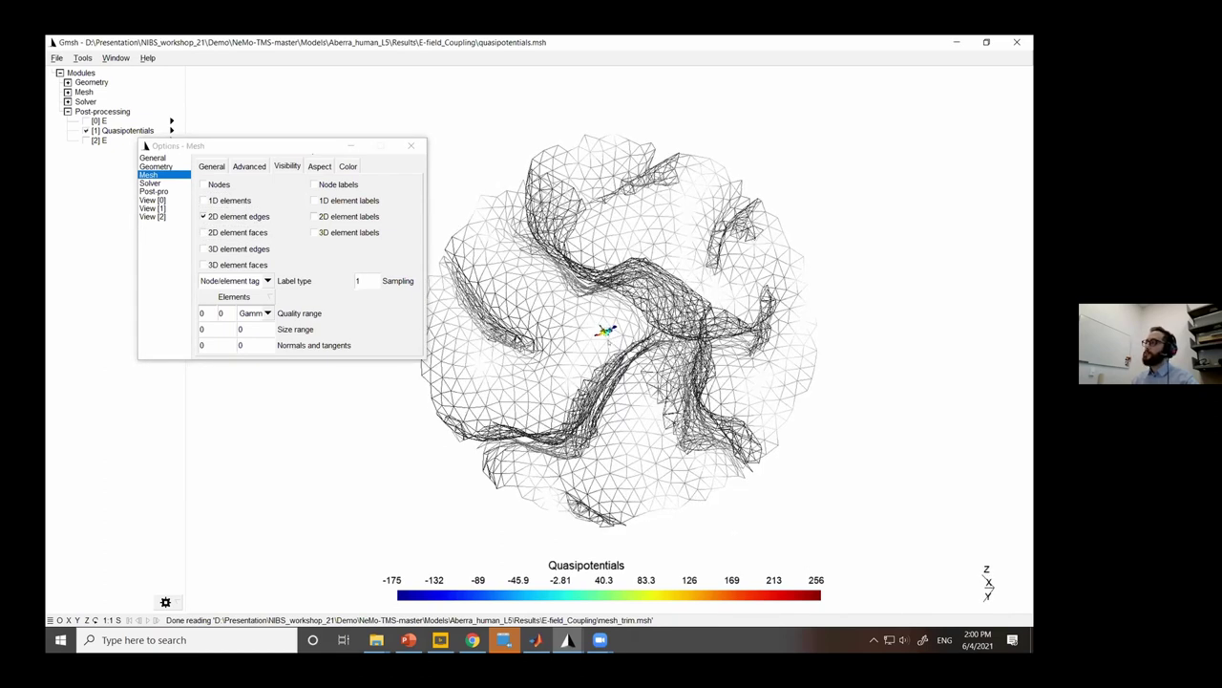
drag(556, 387, 599, 335)
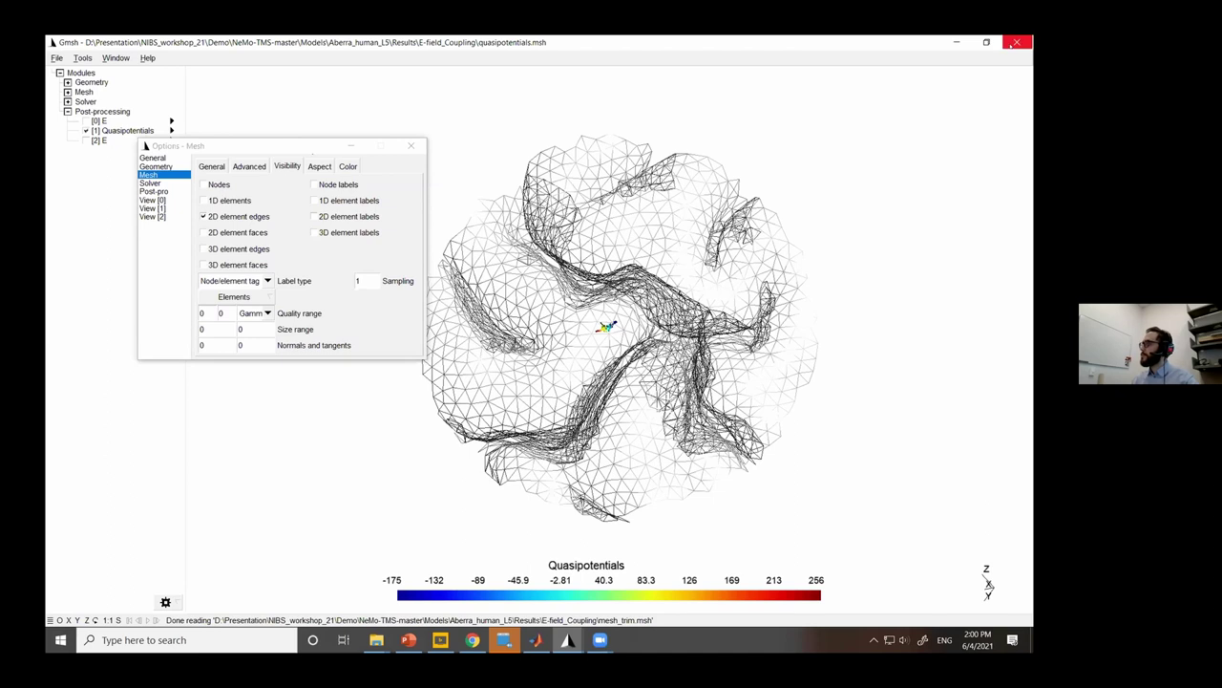
click(567, 639)
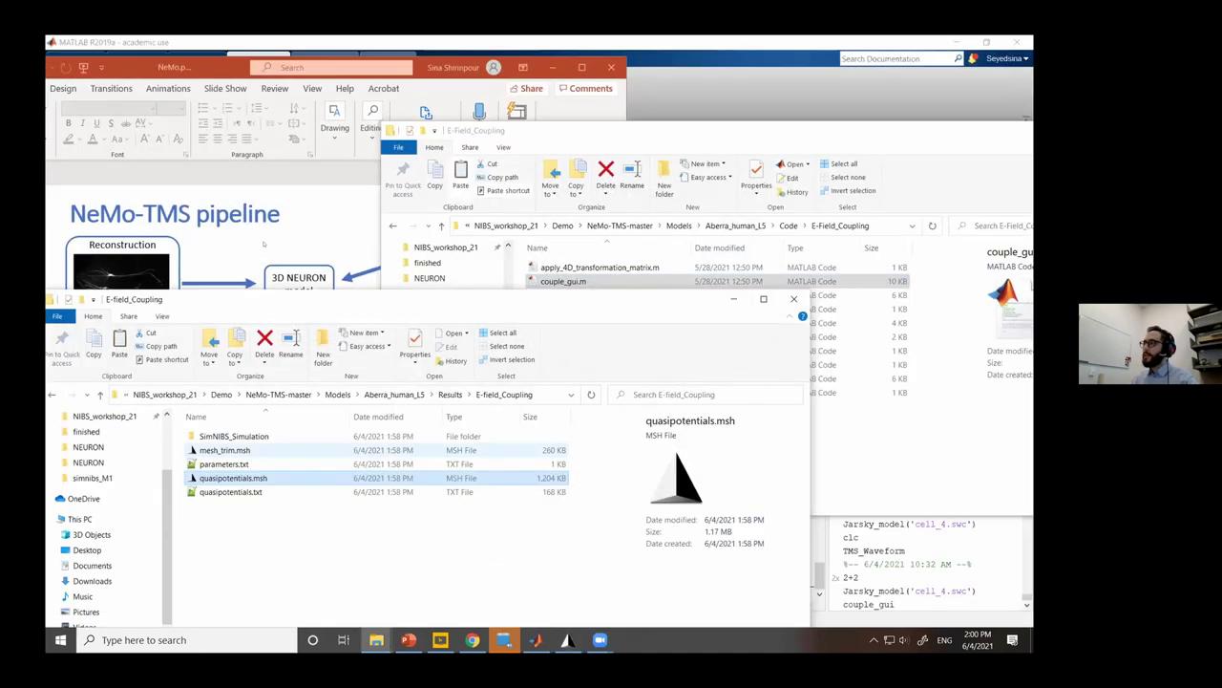
In File Explorer, go up to Code, open TMS_Waveform and select TMS_Waveform.m.
click(334, 113)
click(774, 280)
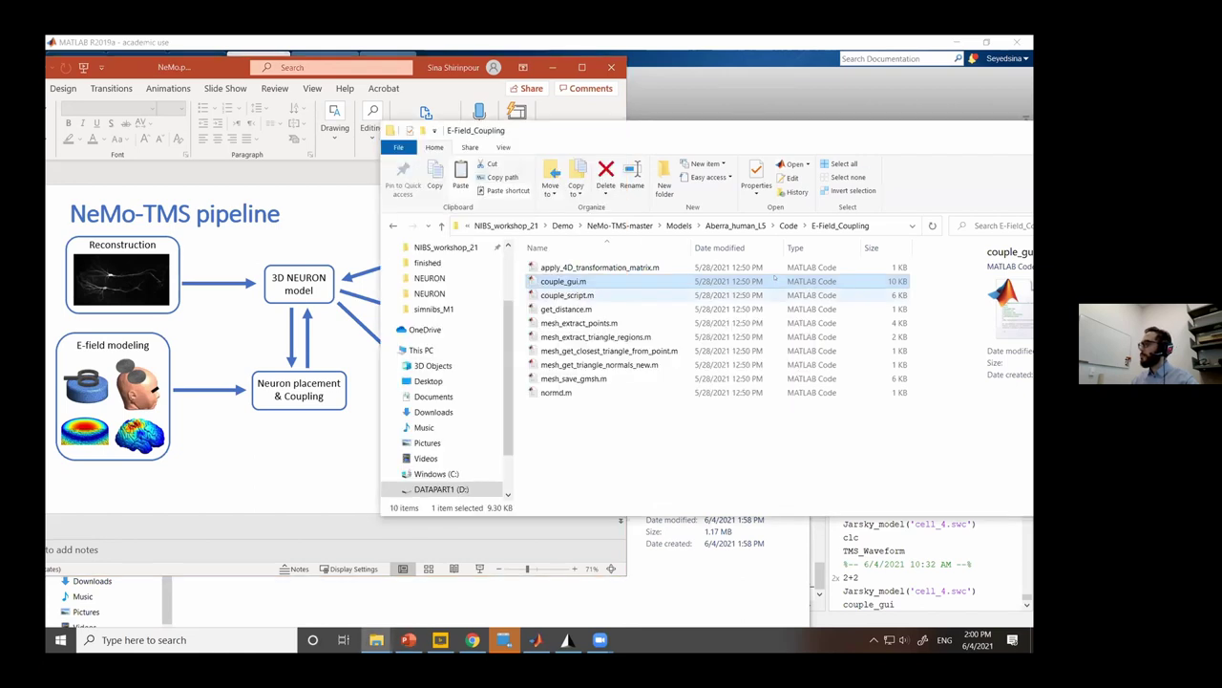
key(alt+Up)
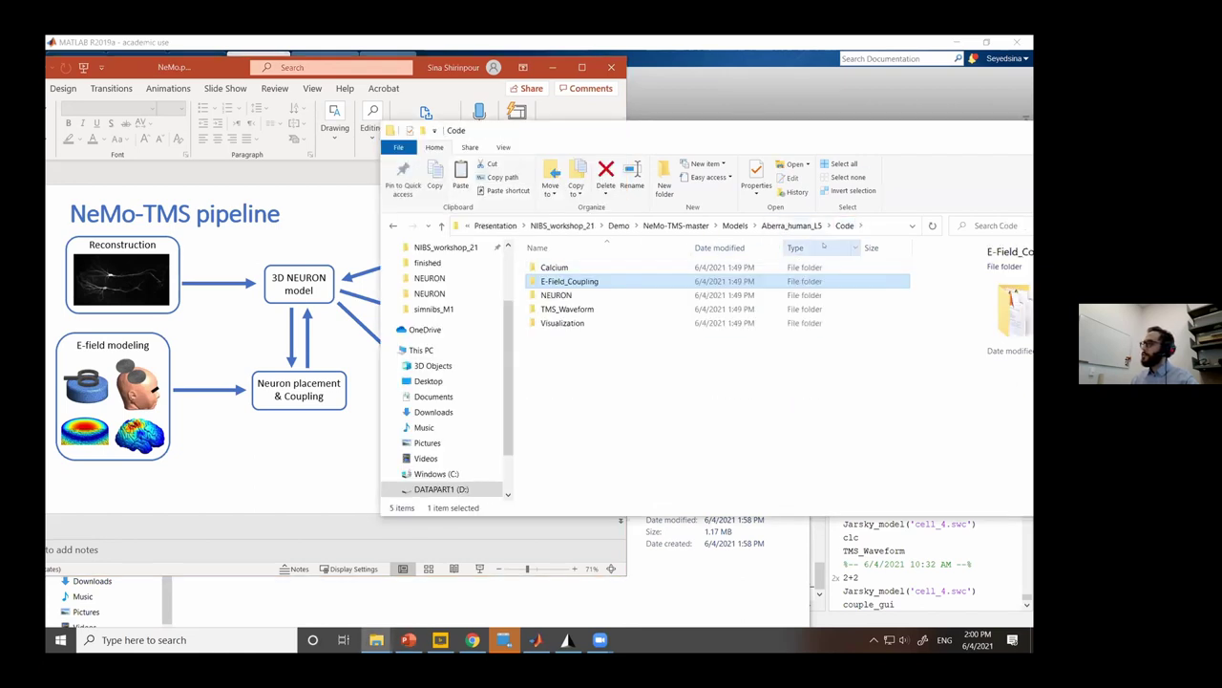
double_click(574, 308)
click(582, 284)
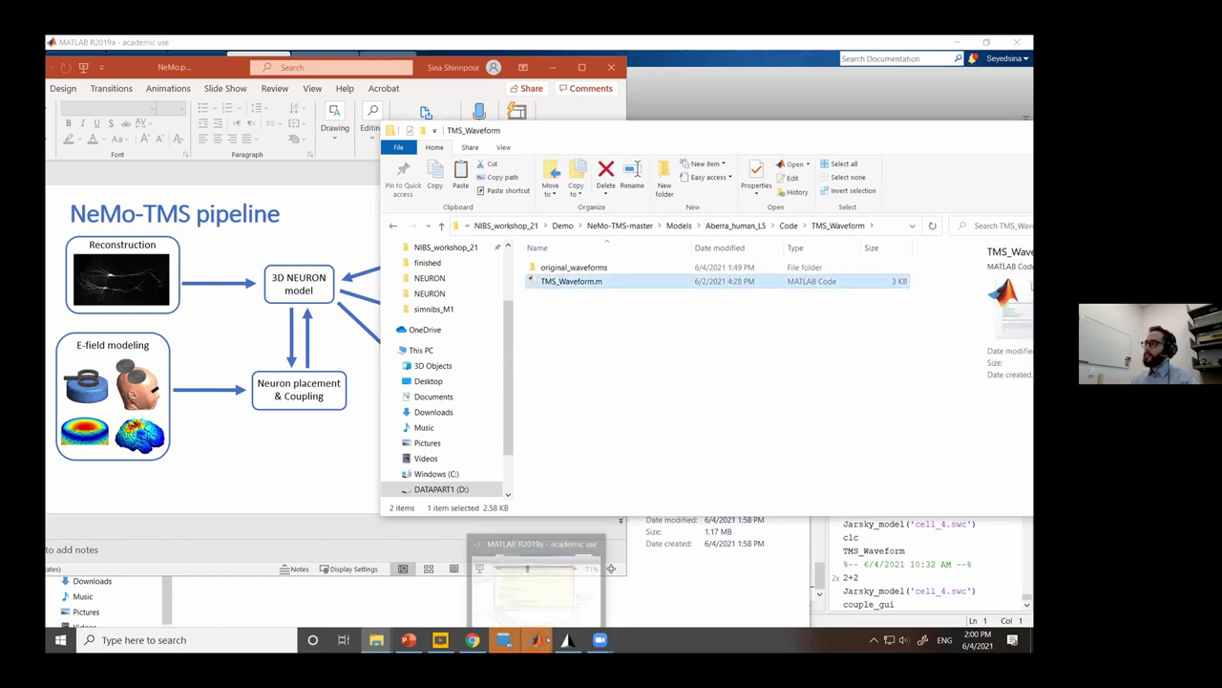
In MATLAB, make the TMS_Waveform editor file's folder the current folder.
click(535, 639)
right_click(501, 160)
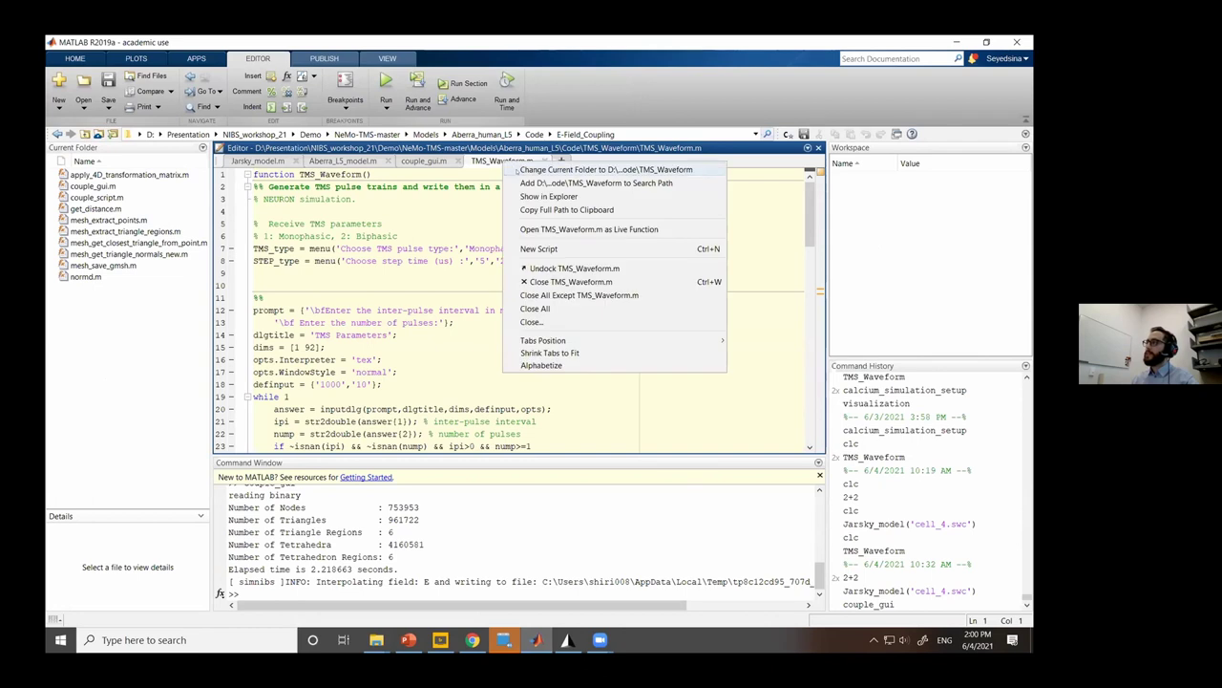
click(669, 172)
Run TMS_Waveform, choosing a Biphasic pulse and a 25 µs step time.
click(386, 86)
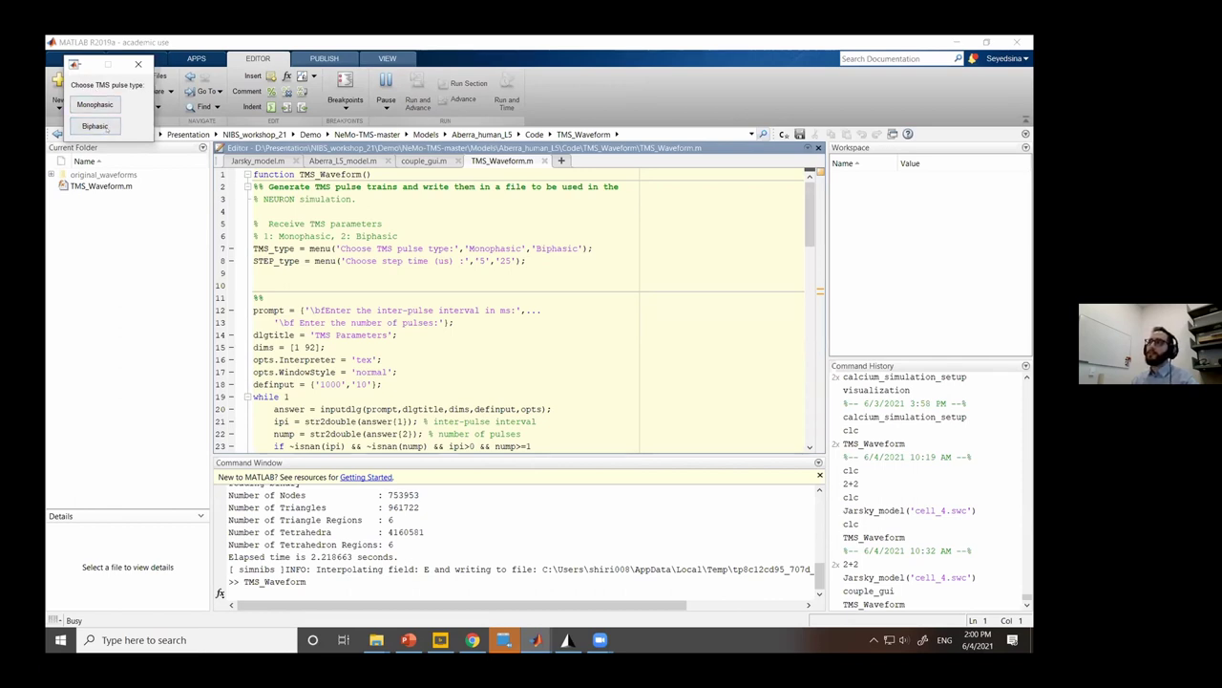
click(103, 127)
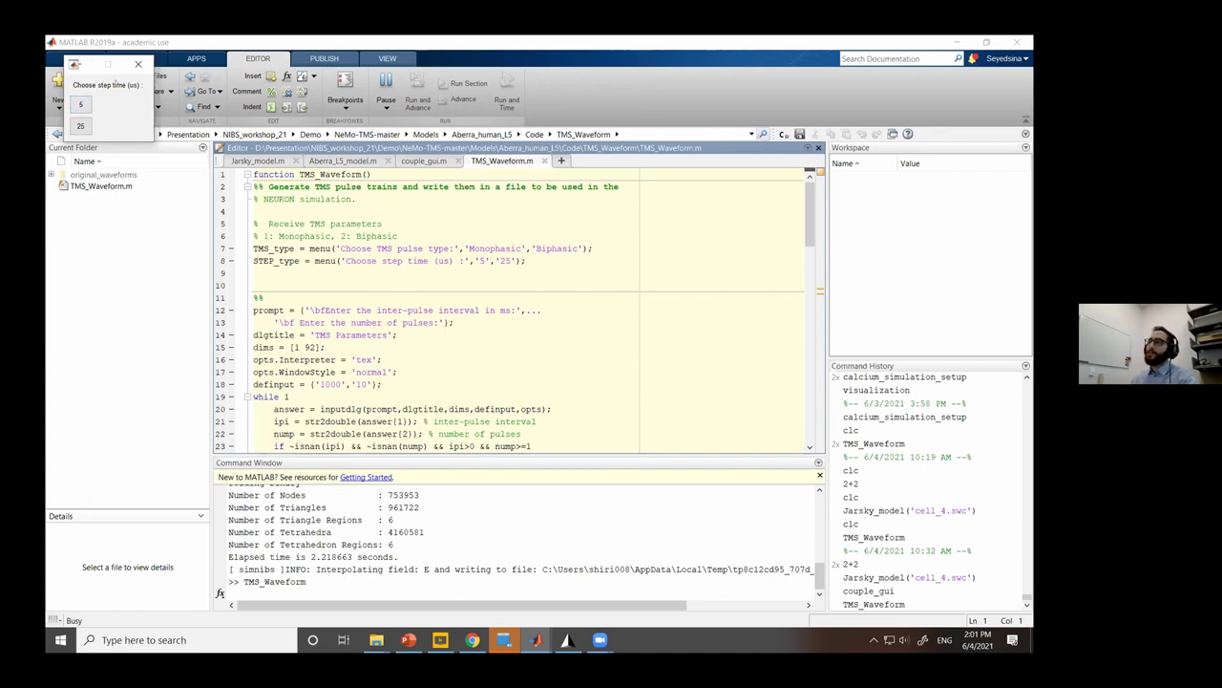
click(80, 126)
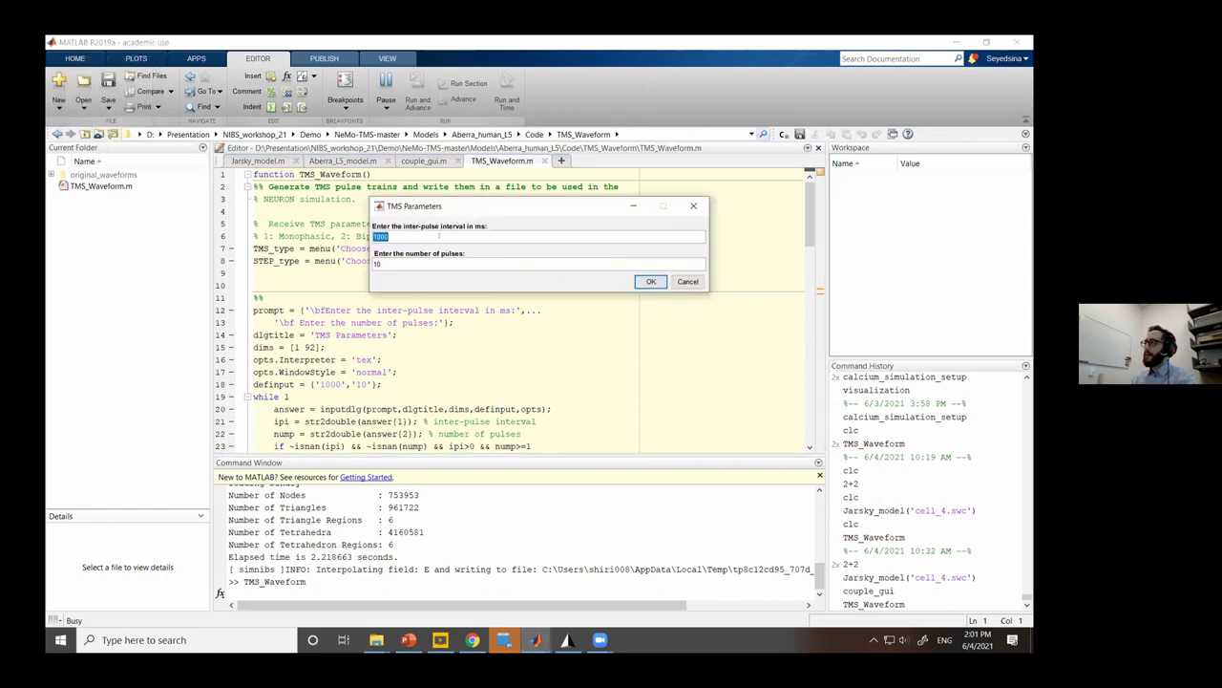
Keep the 1000 ms inter-pulse interval, set pulses to 1, and generate the waveform.
click(439, 235)
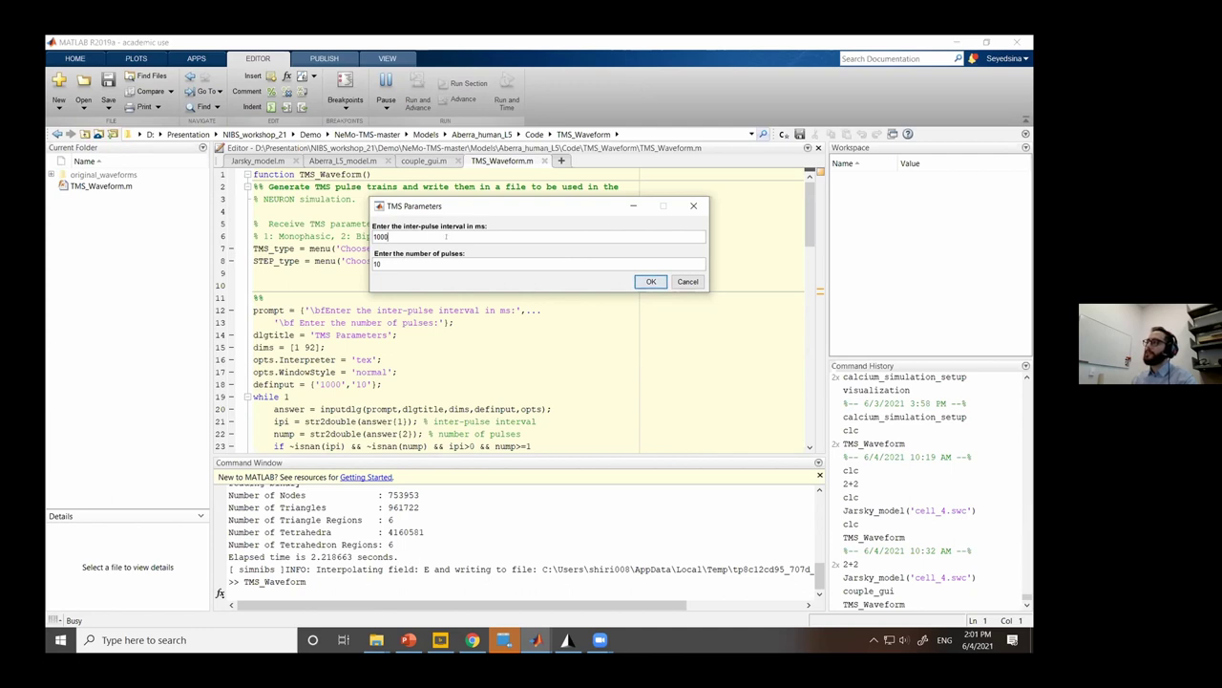
drag(392, 236, 372, 236)
click(380, 237)
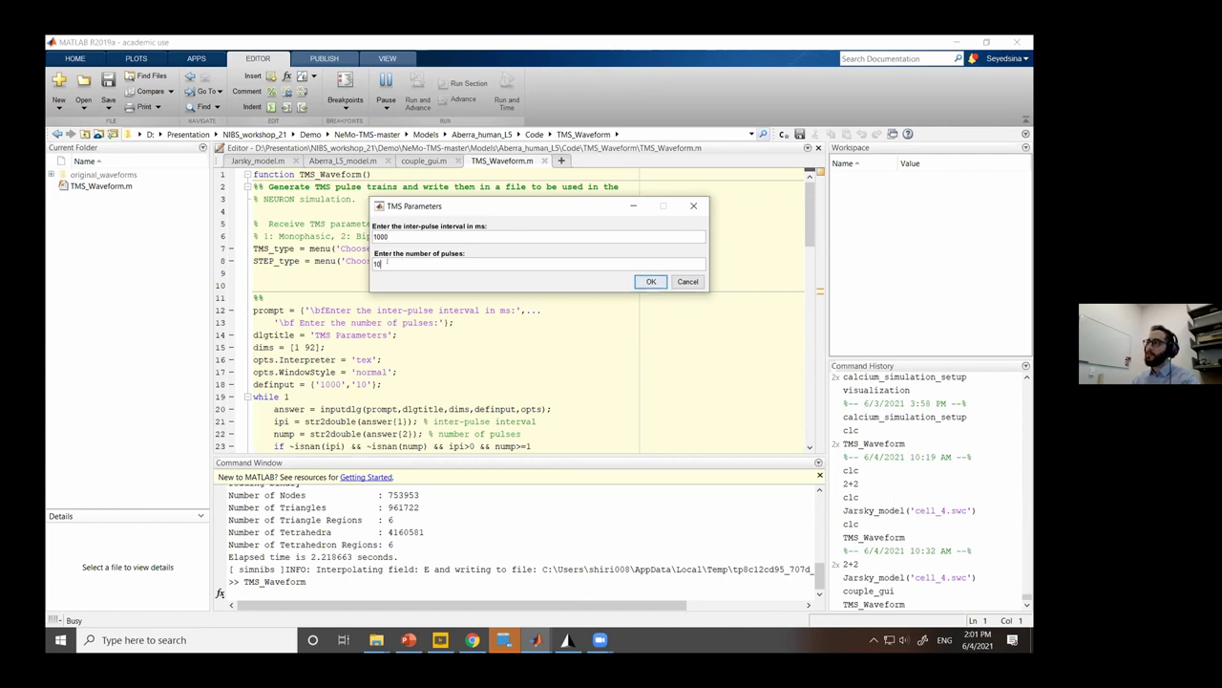
key(BackSpace)
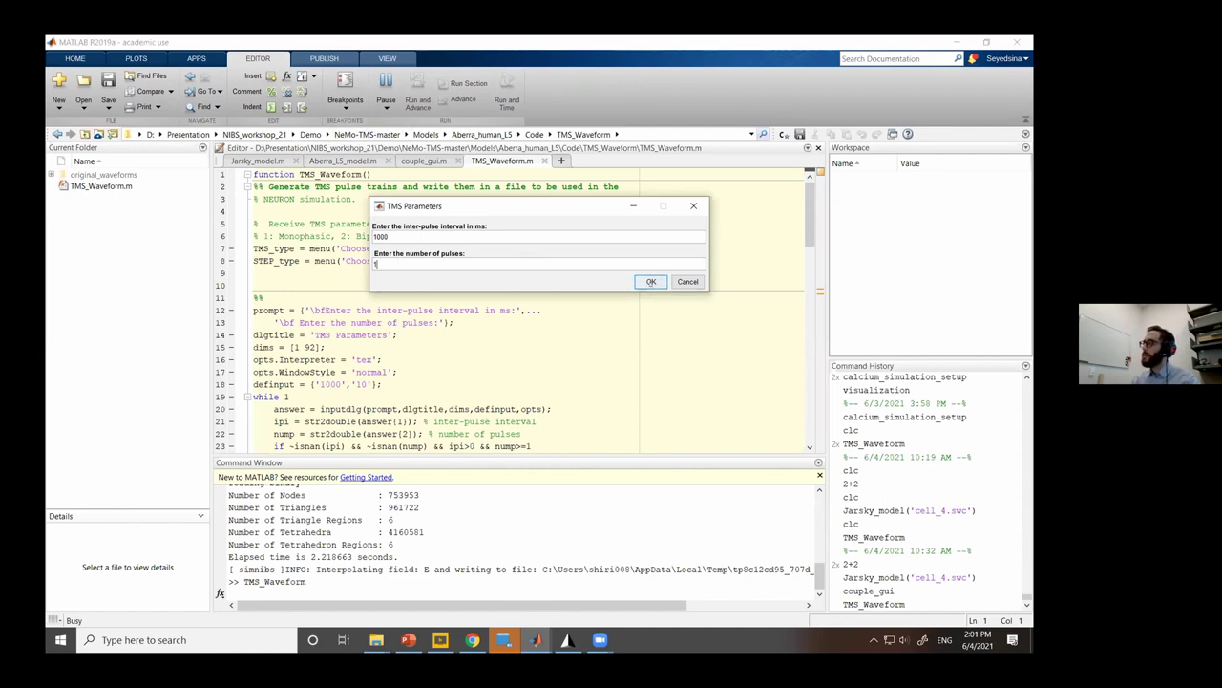
key(Return)
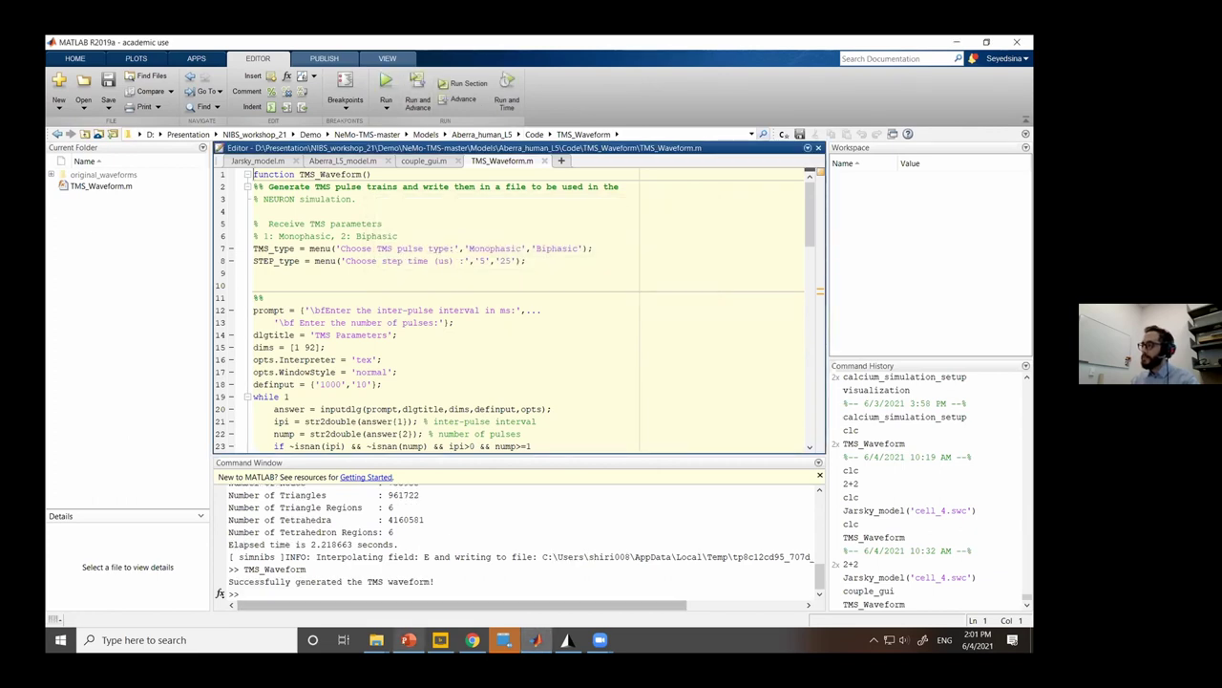
Bring the TMS_Waveform code and E-field_Coupling Explorer windows forward.
mouse_move(378, 638)
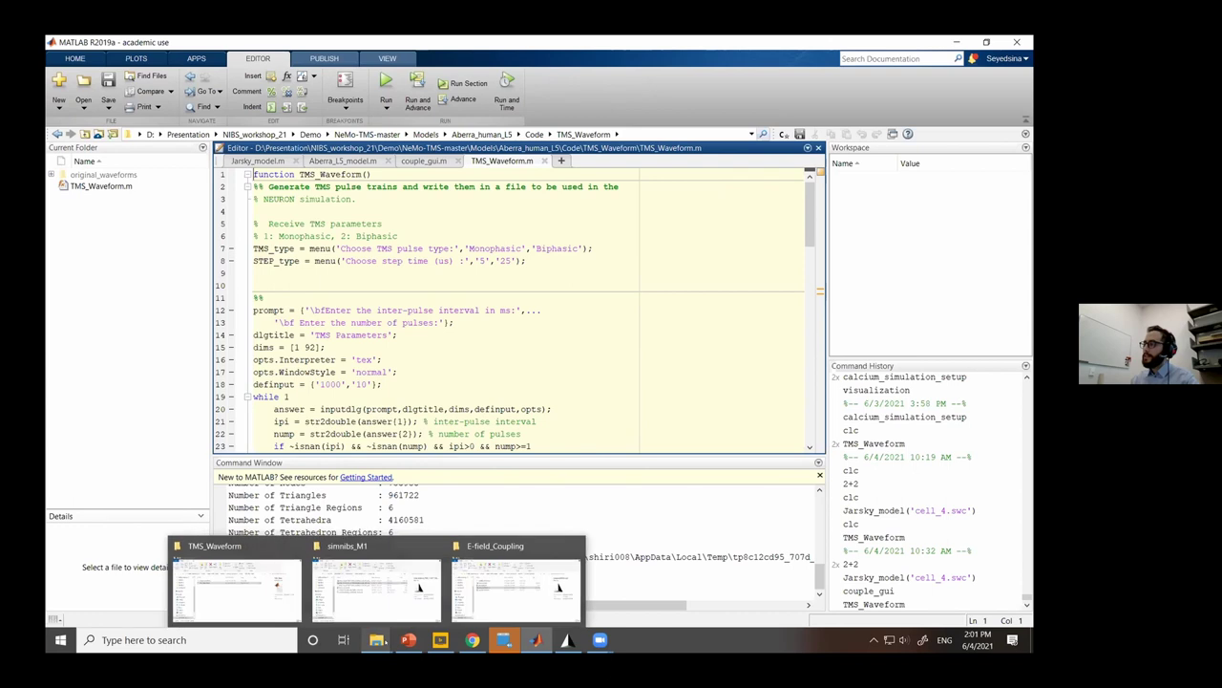
click(285, 609)
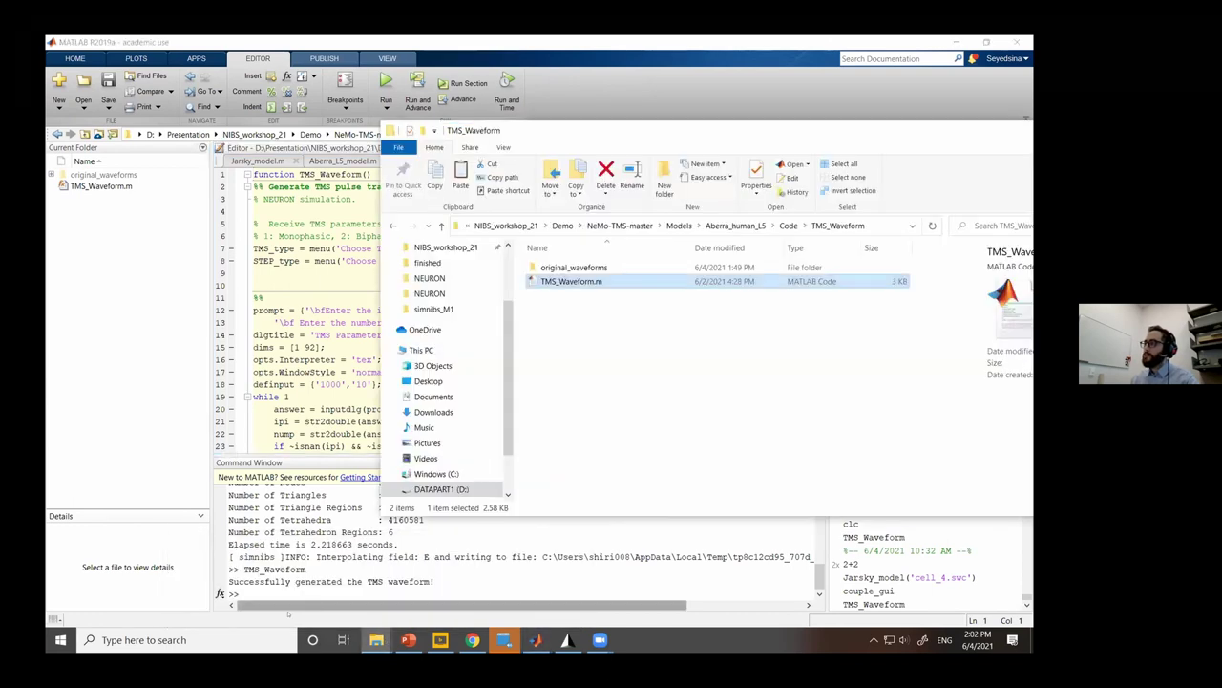
mouse_move(378, 638)
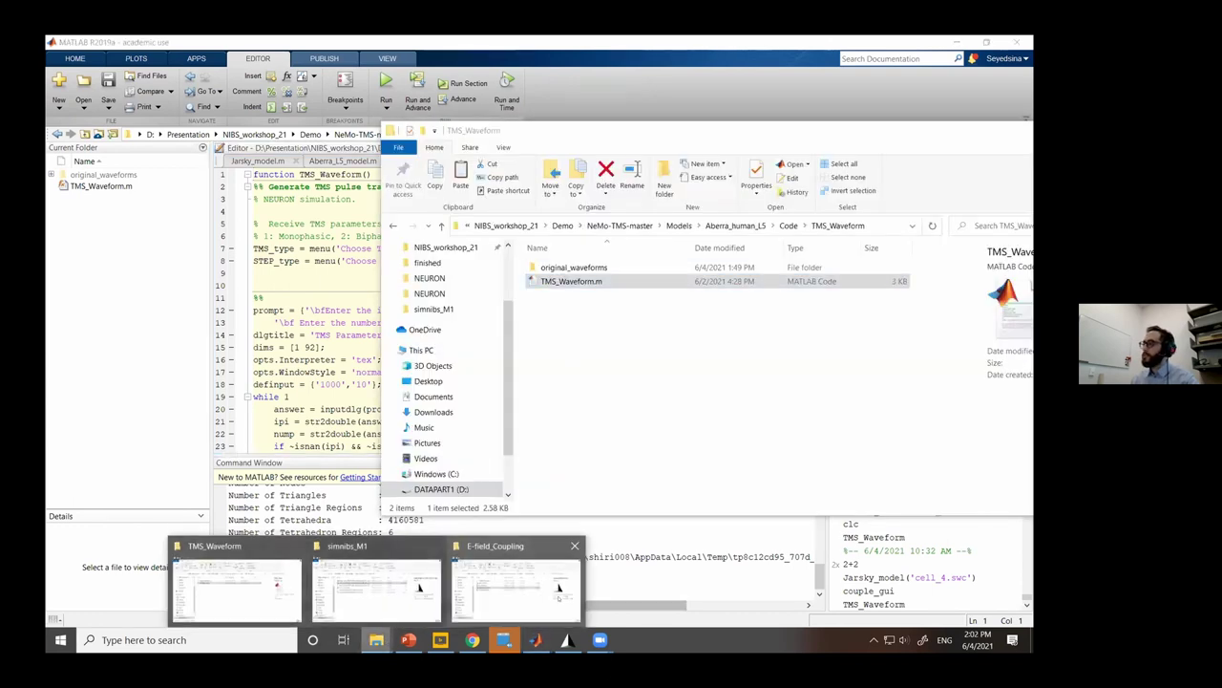
click(521, 597)
Check Results\TMS_Waveform holds TMS_E_train, TMS_t_train and TMS_timing, then return to the pipeline slide.
click(453, 394)
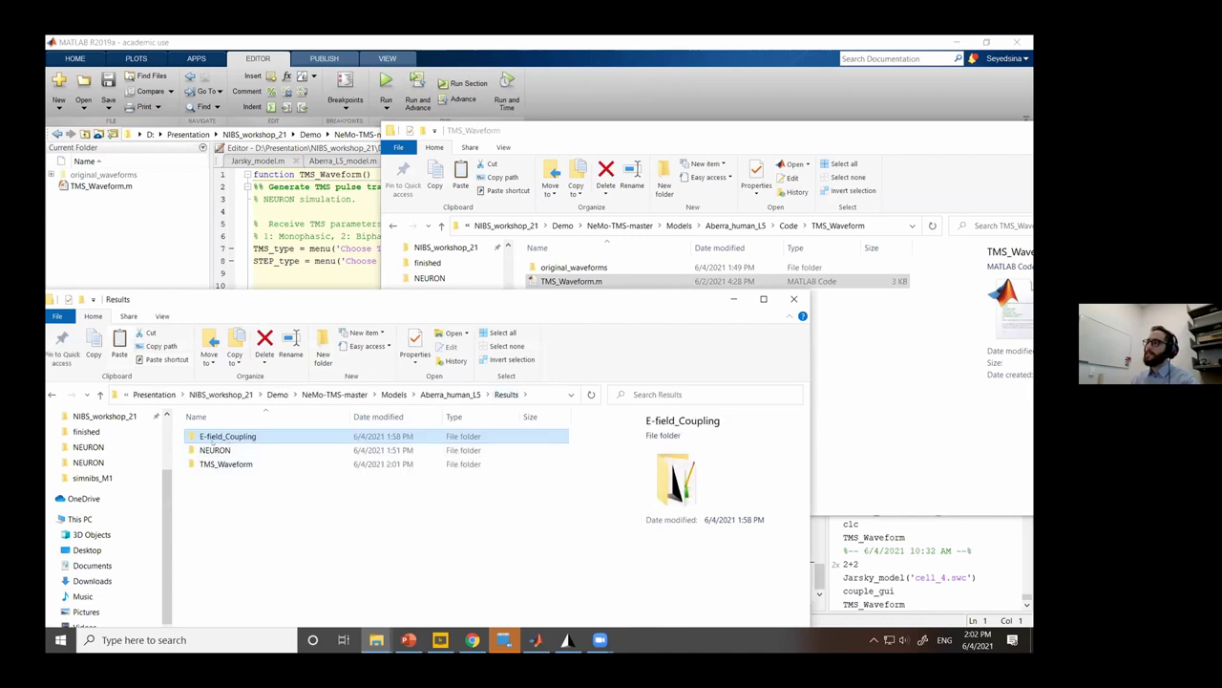
click(230, 464)
double_click(229, 464)
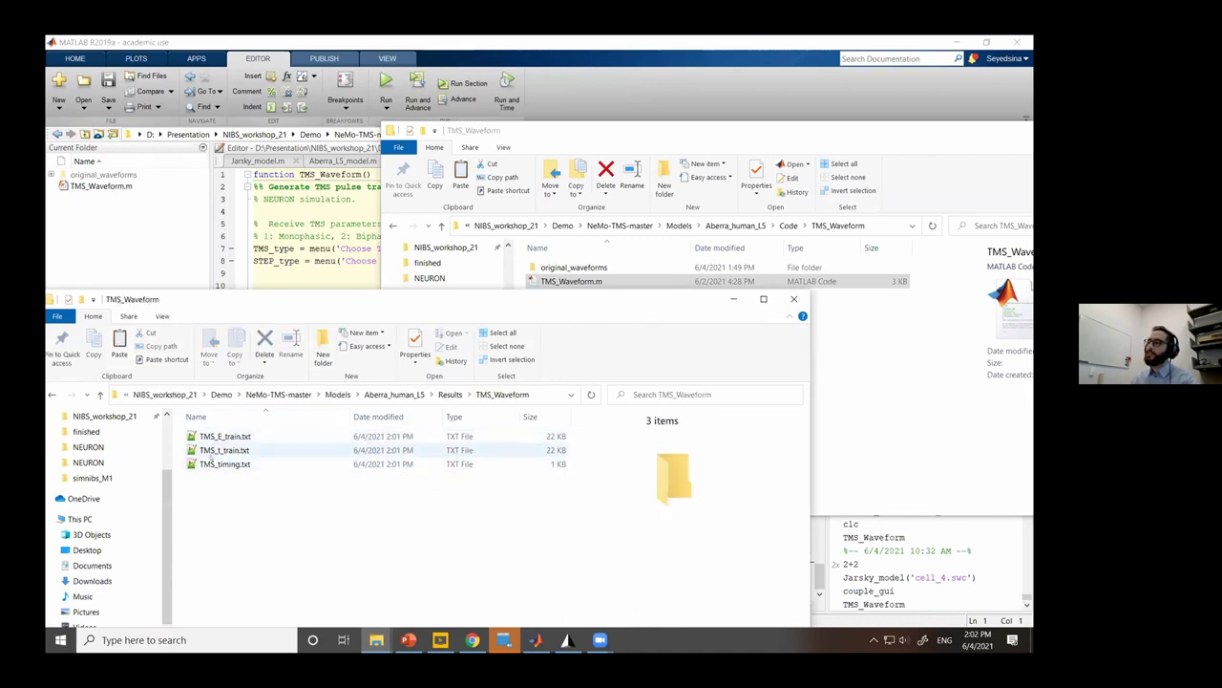
click(450, 395)
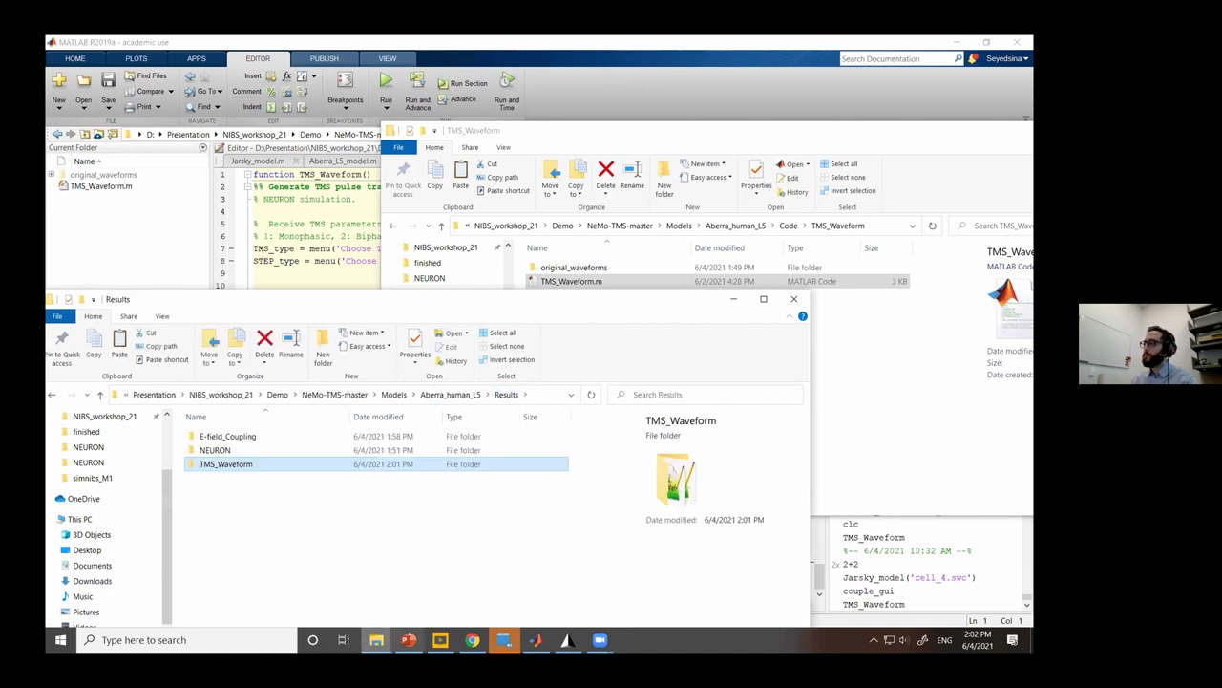
click(409, 640)
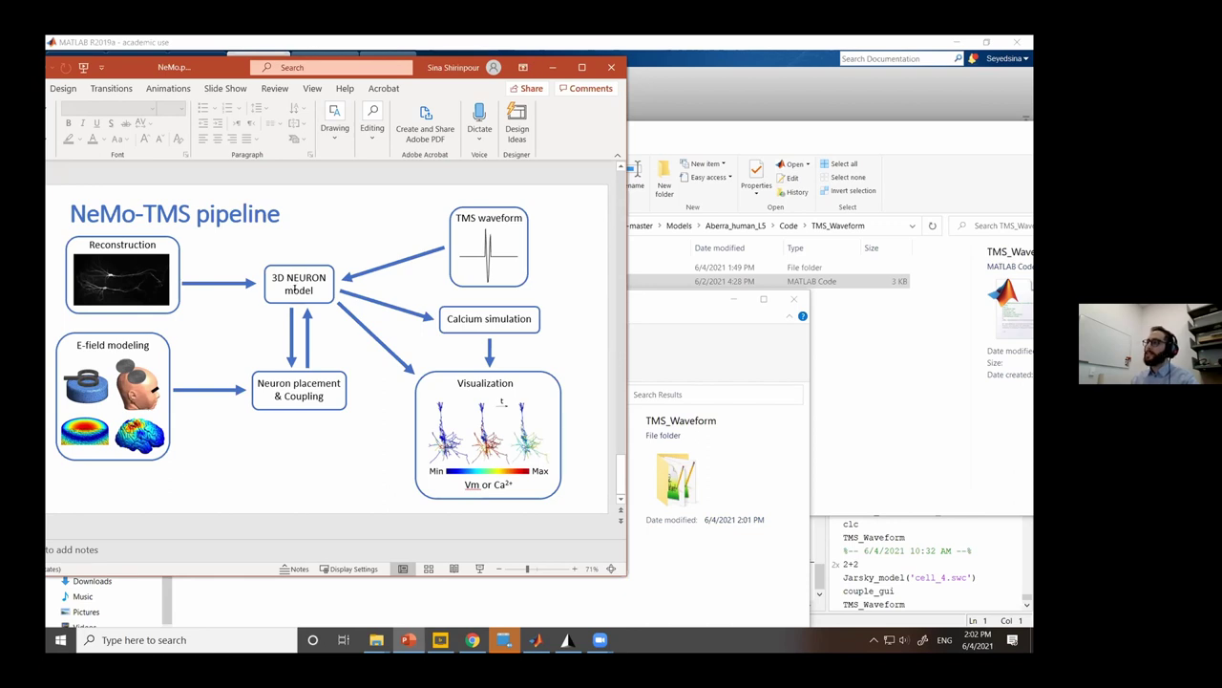
Open GUI_params.hoc from the Code\NEURON folder to launch NEURON's setup.
click(659, 250)
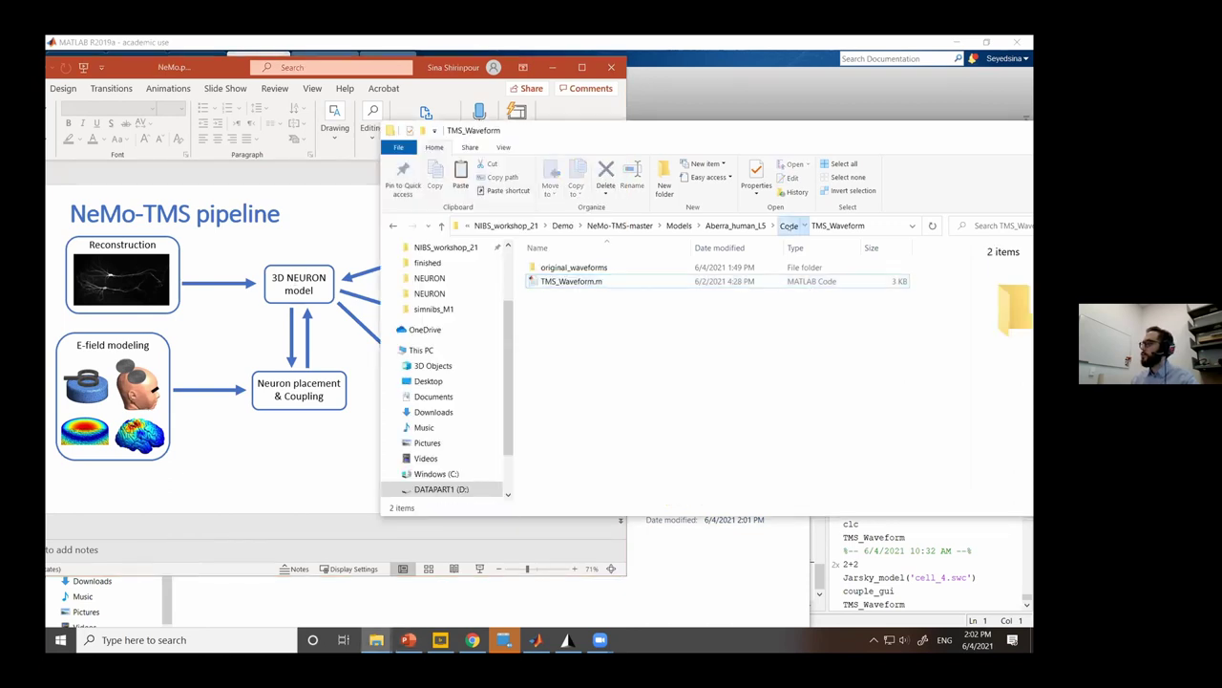
click(789, 225)
double_click(559, 295)
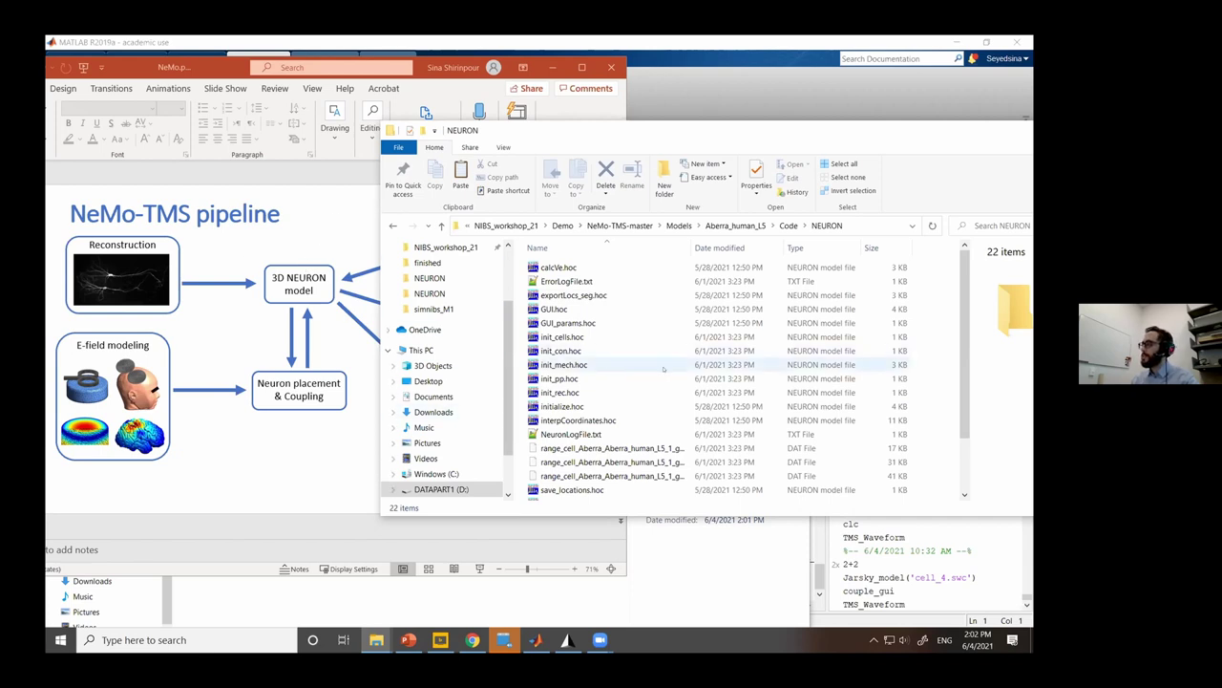
click(611, 337)
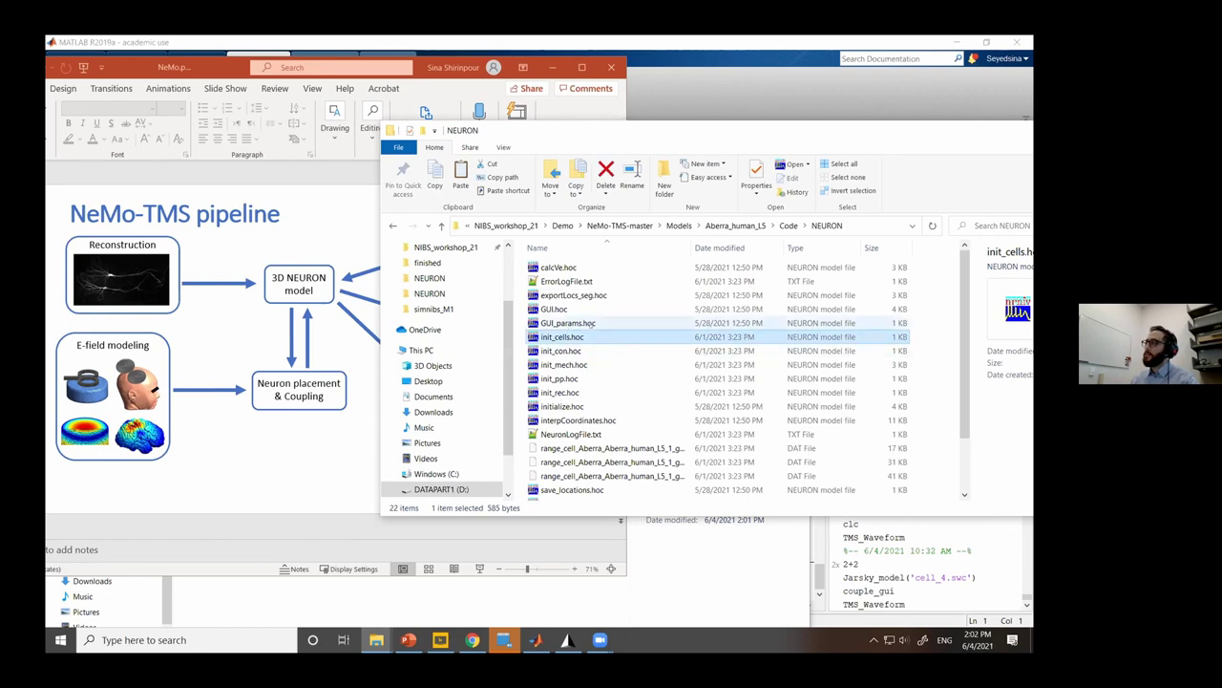
double_click(569, 323)
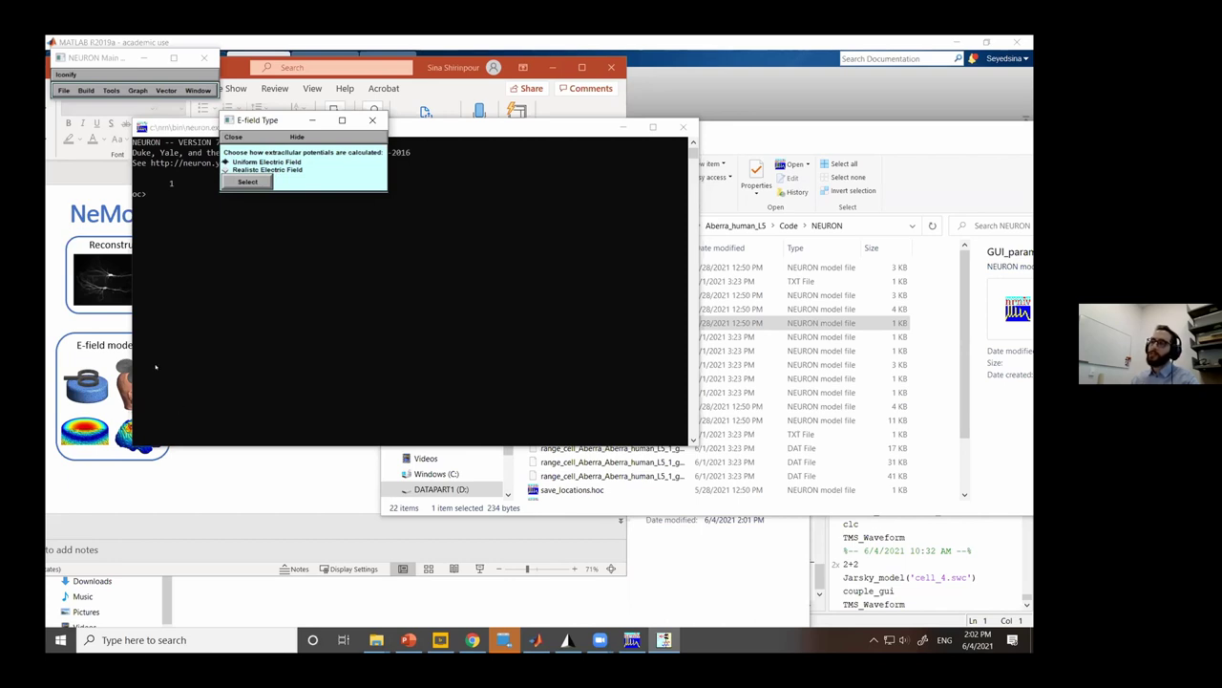
Select Realistic Electric Field as the E-field type and confirm.
click(227, 170)
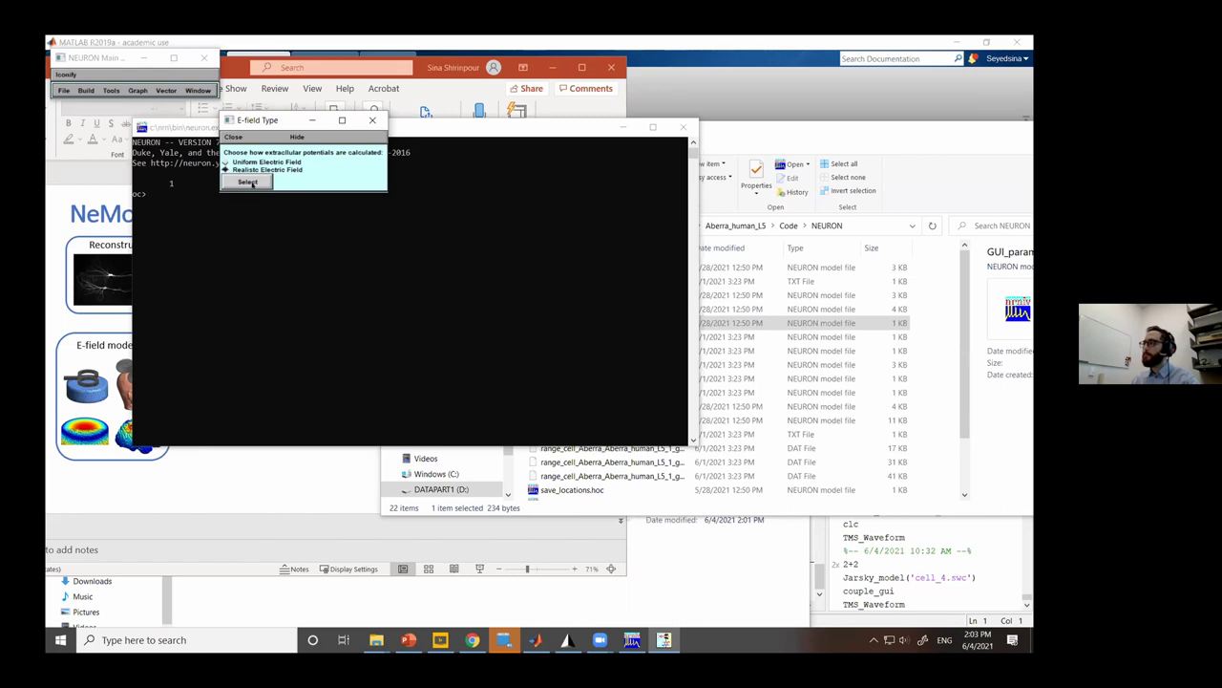
click(252, 183)
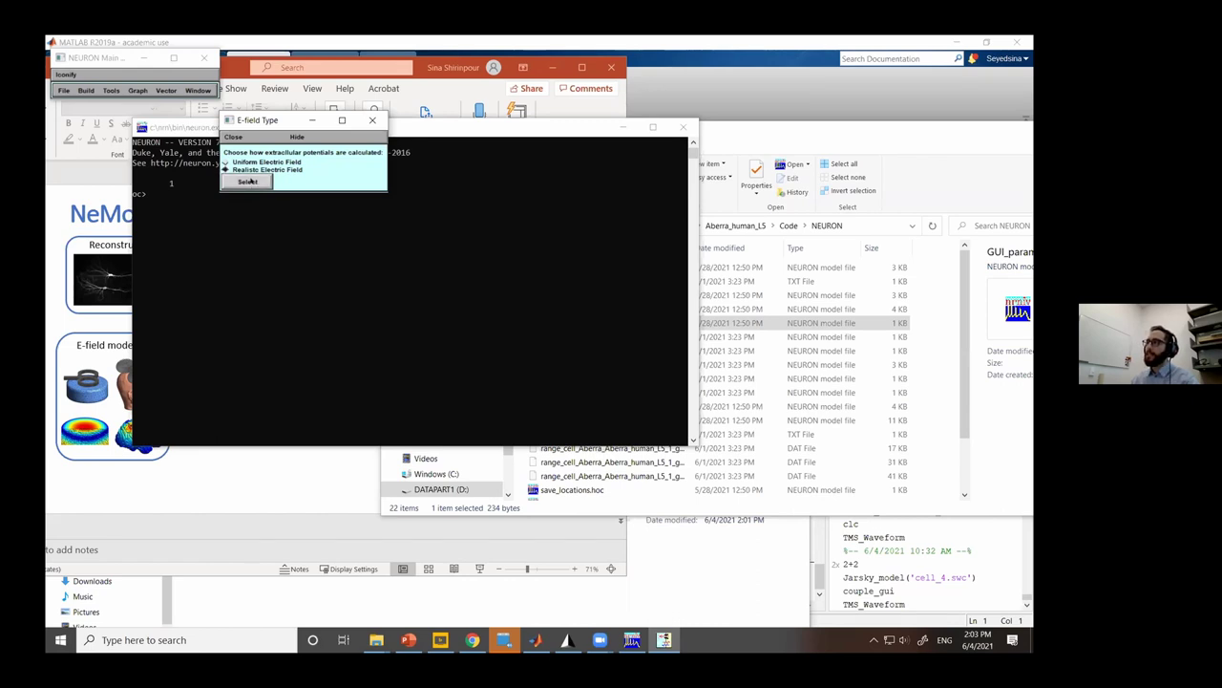
click(253, 183)
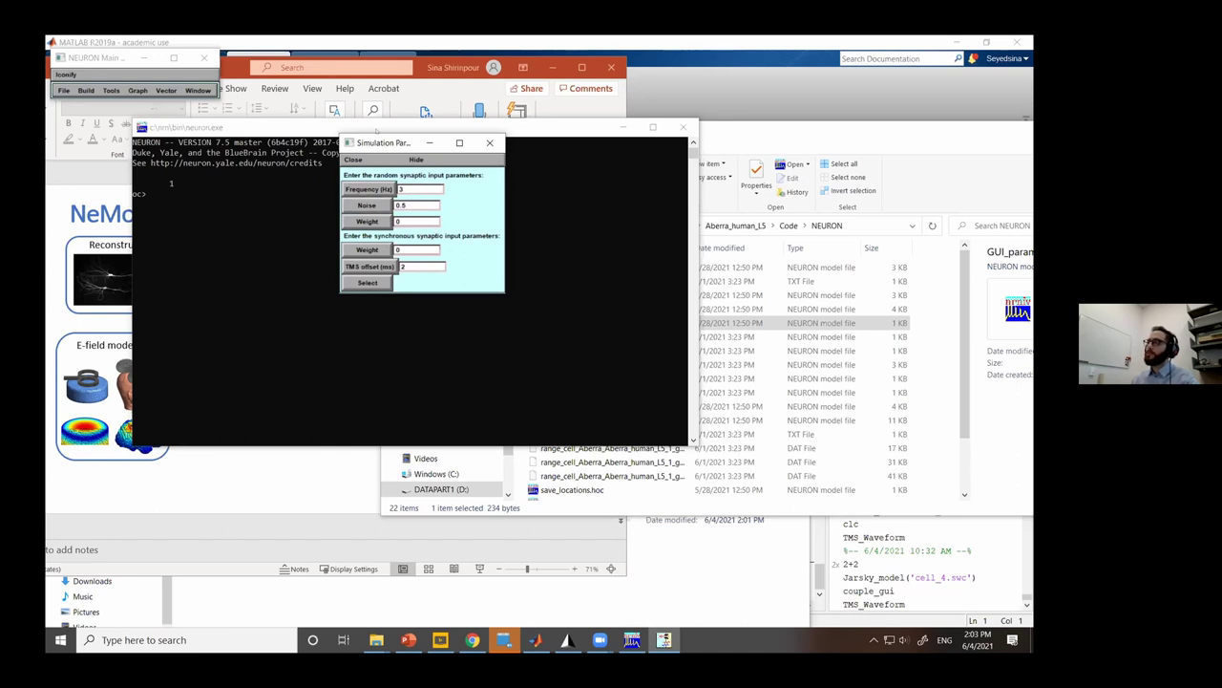
Accept 3 Hz frequency, 0.5 noise, zero weight and a 2 ms TMS offset.
click(408, 189)
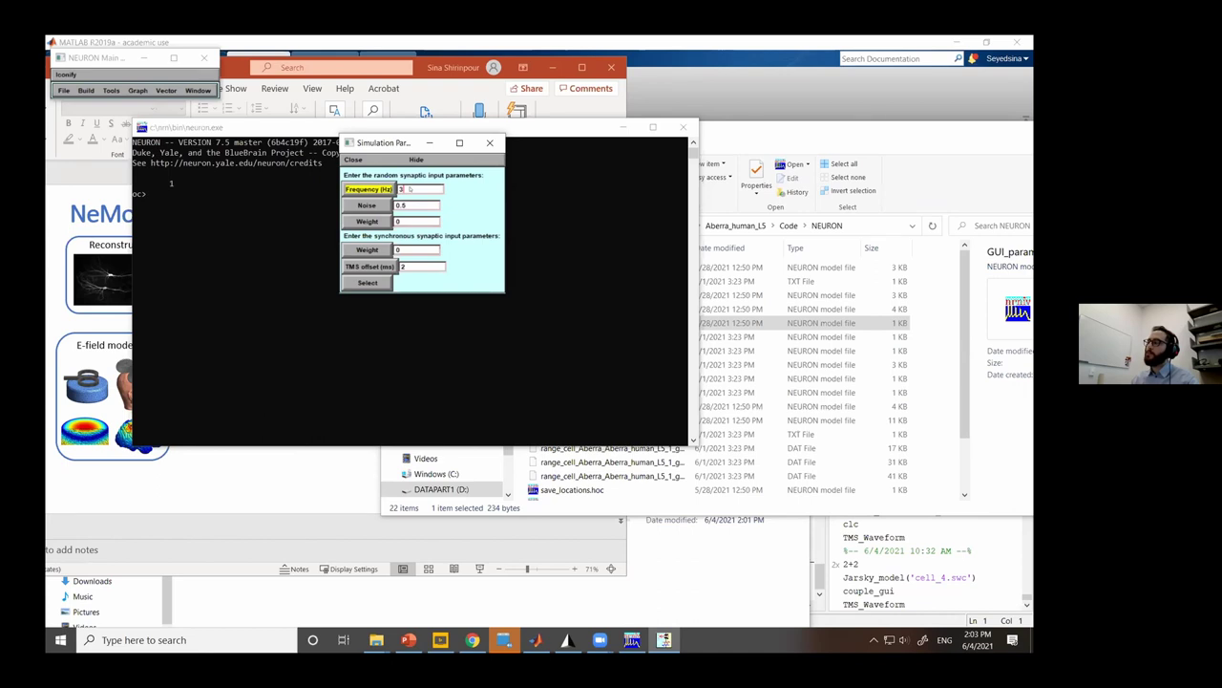
click(416, 204)
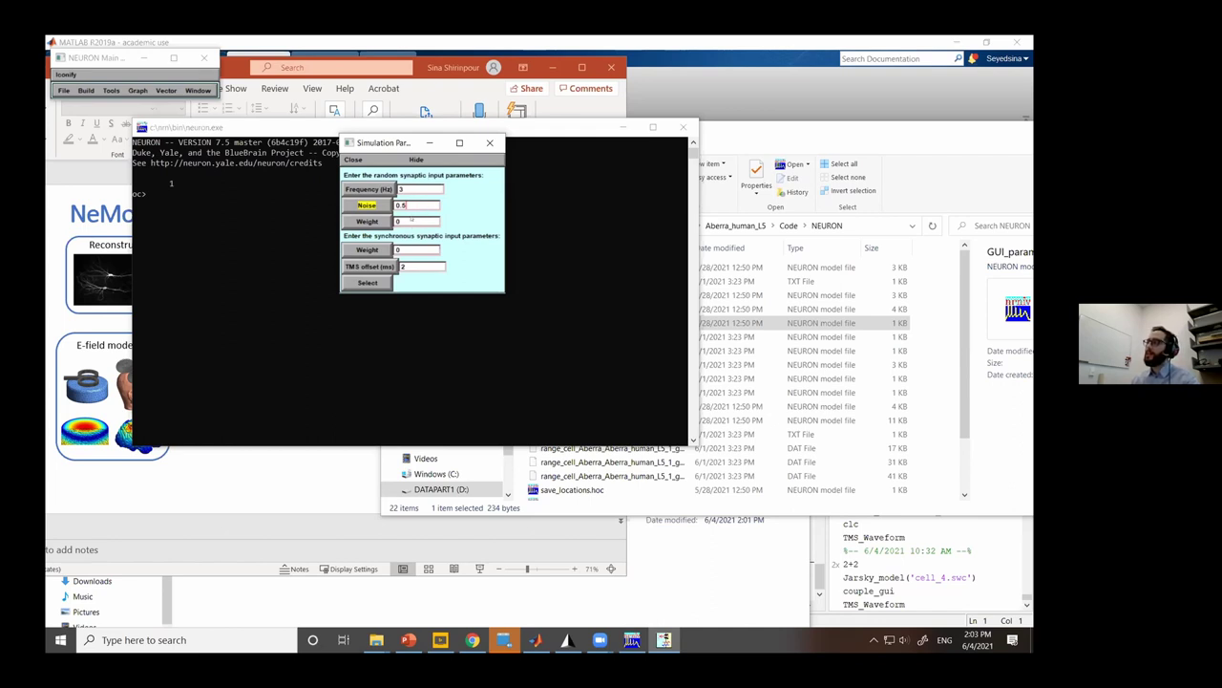
click(409, 221)
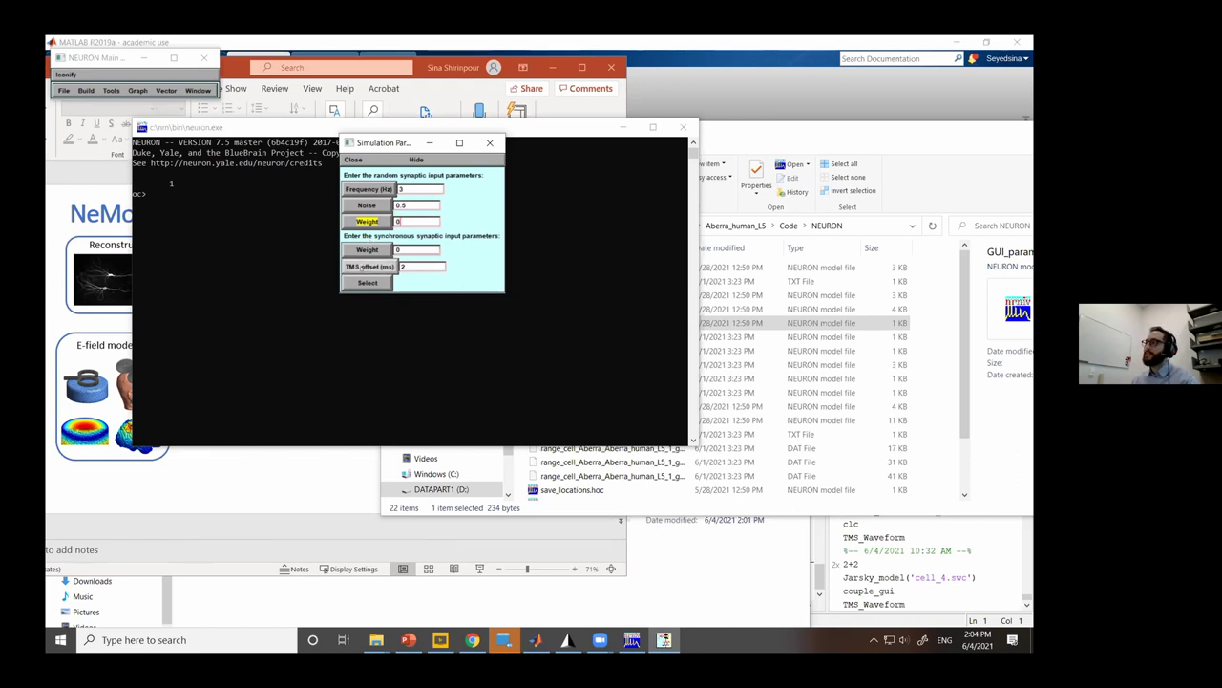
click(406, 267)
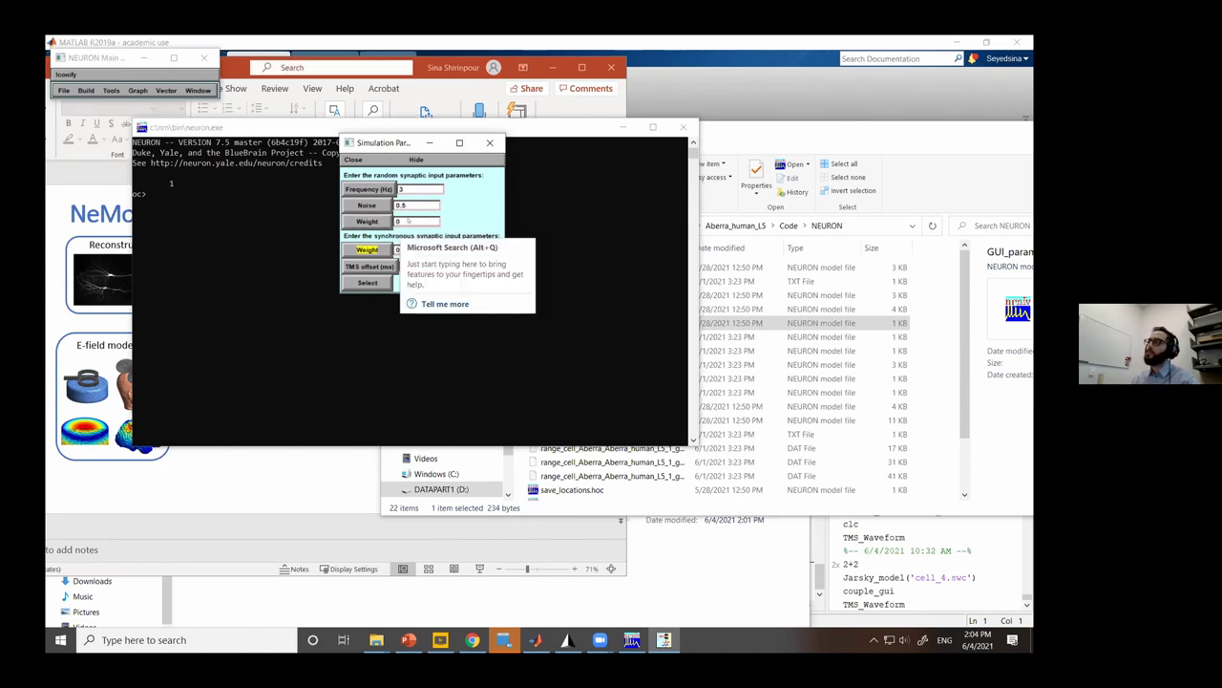
click(373, 283)
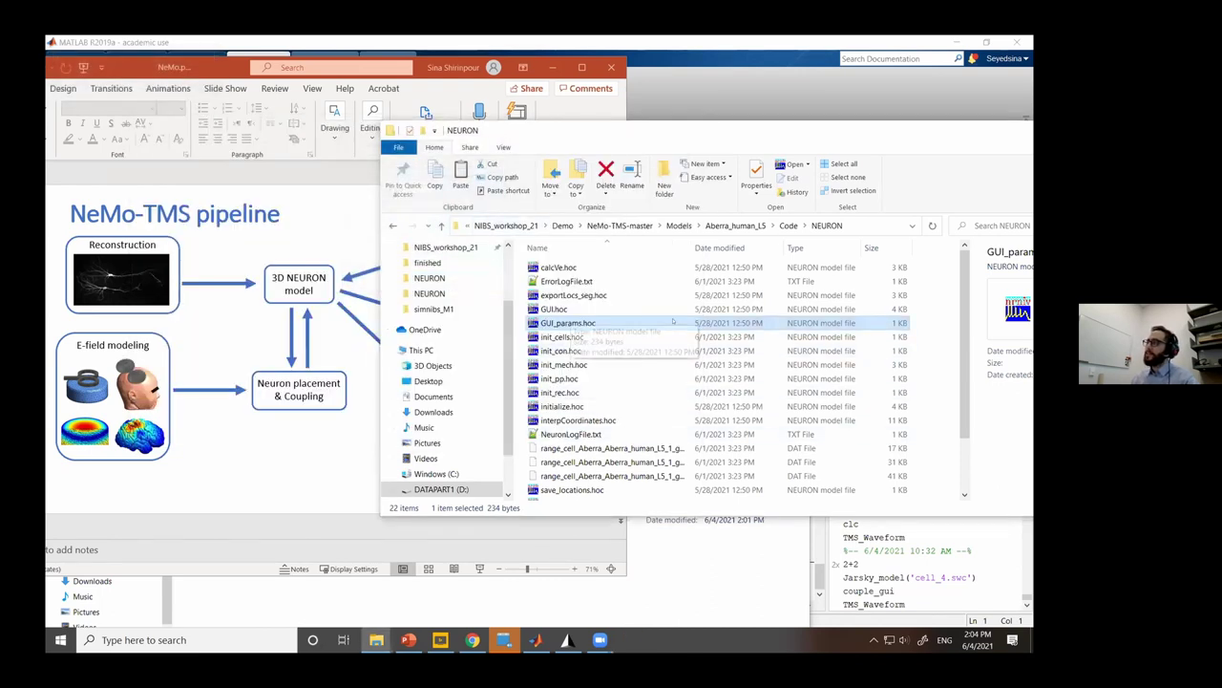
Run TMS_script.hoc from the NEURON folder in File Explorer.
scroll(592, 325, down, 2)
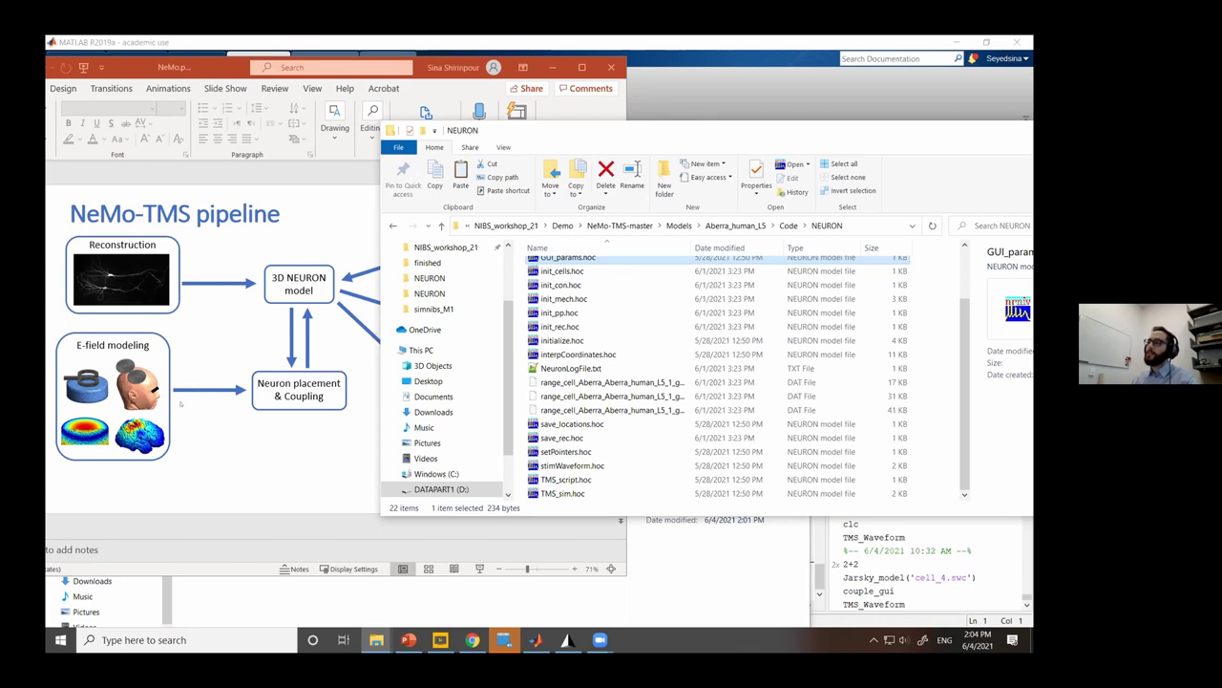
drag(659, 137, 492, 137)
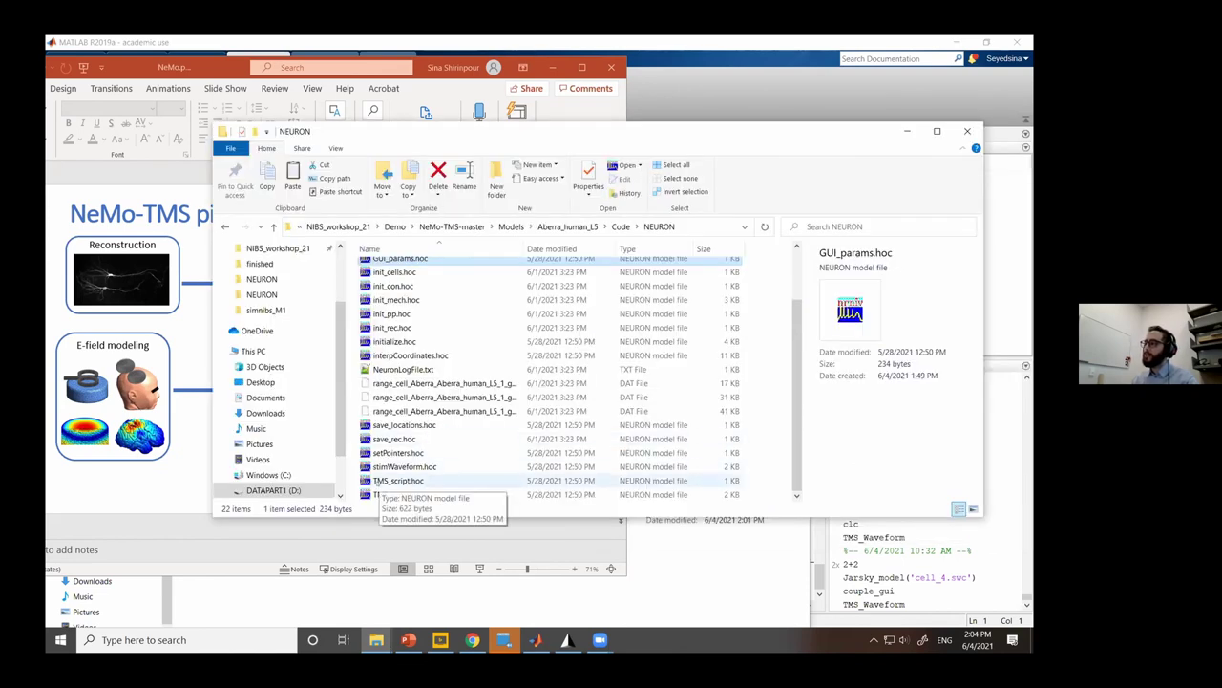
double_click(379, 483)
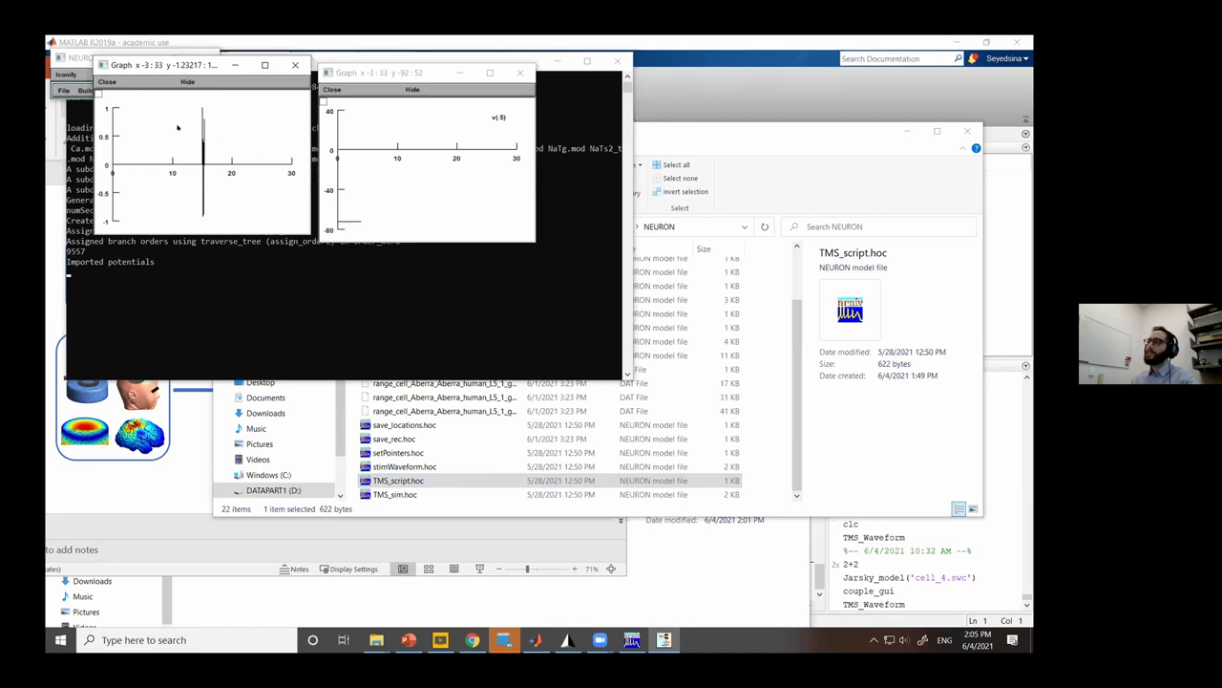
Zoom the first NEURON graph in on the biphasic TMS pulse near 15 ms.
right_click(238, 120)
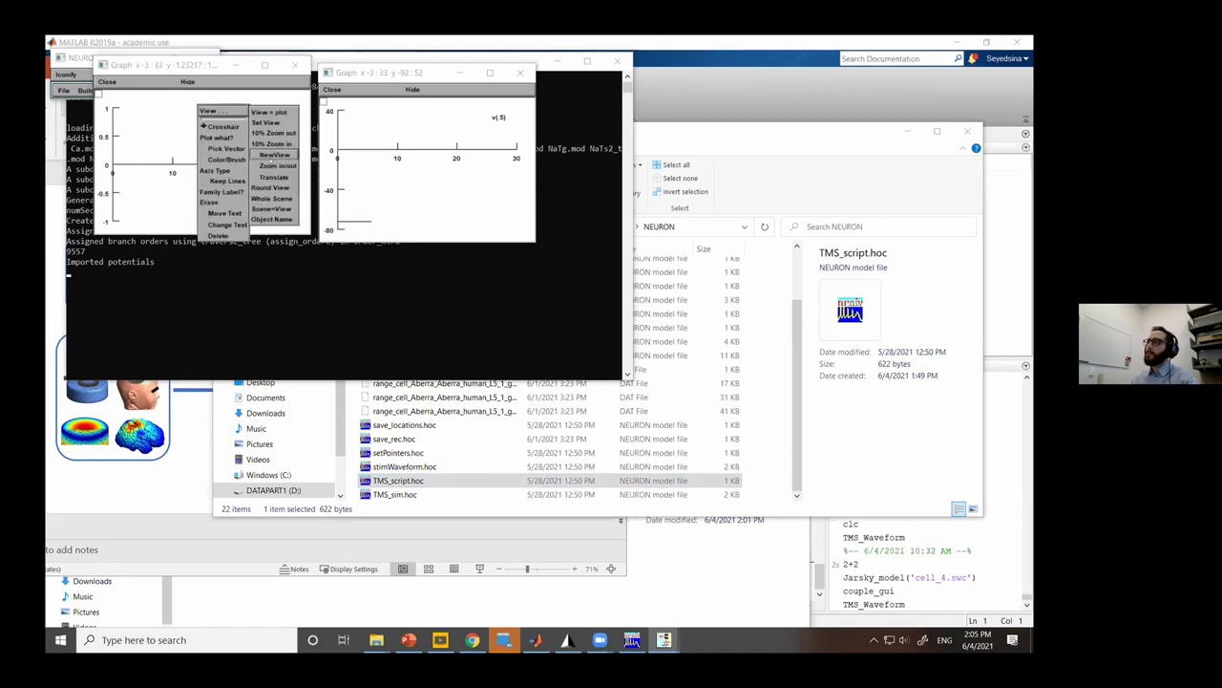
click(271, 164)
drag(270, 163, 170, 138)
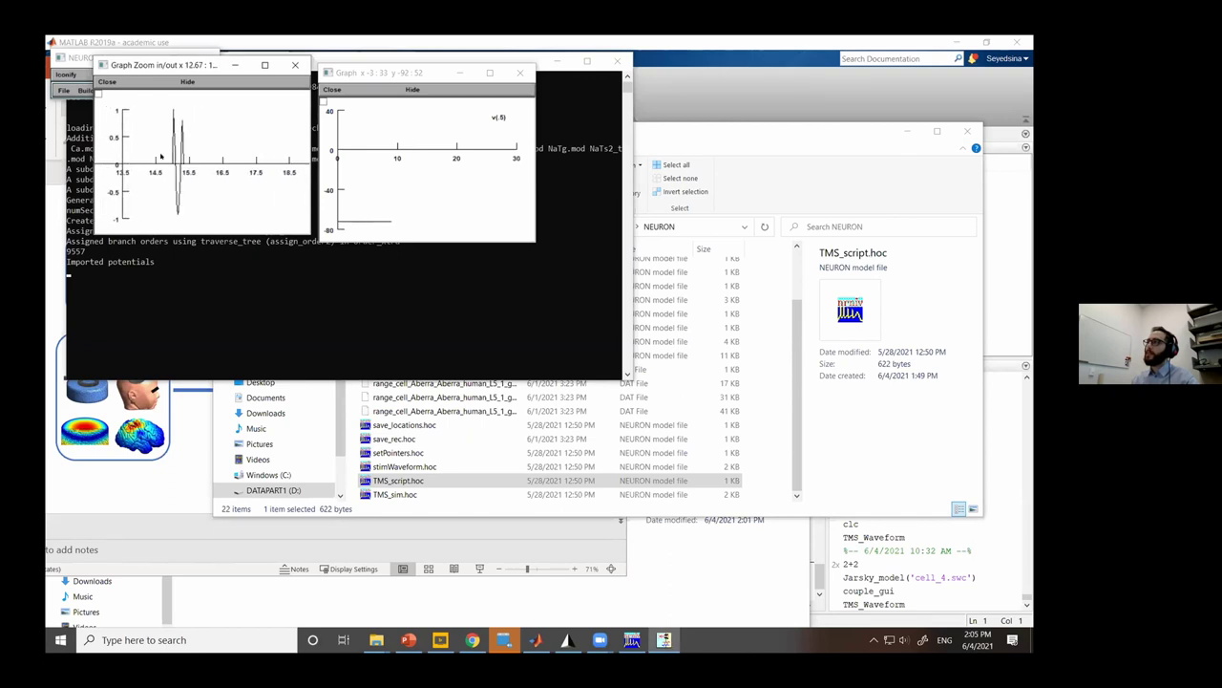
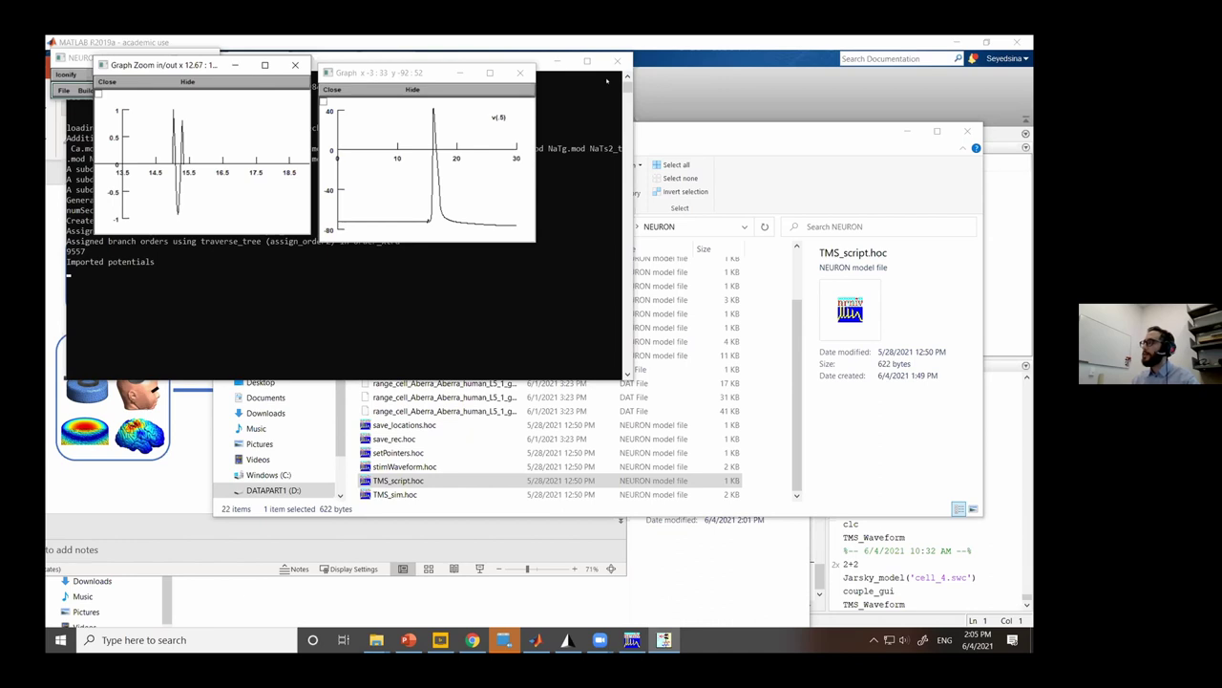
Close the NEURON terminal so its voltage graph windows close, exposing the code folder.
click(617, 61)
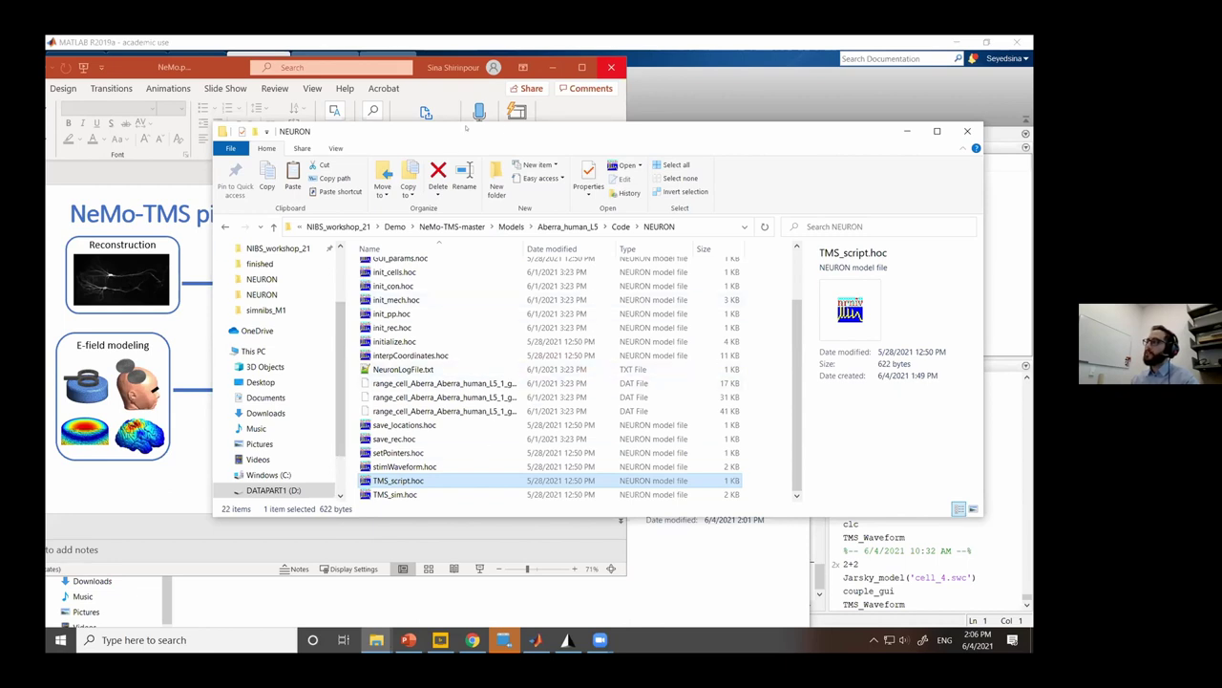
Move the Explorer window aside to show the pipeline slide, then restore it and go up to Demo.
drag(475, 128, 876, 135)
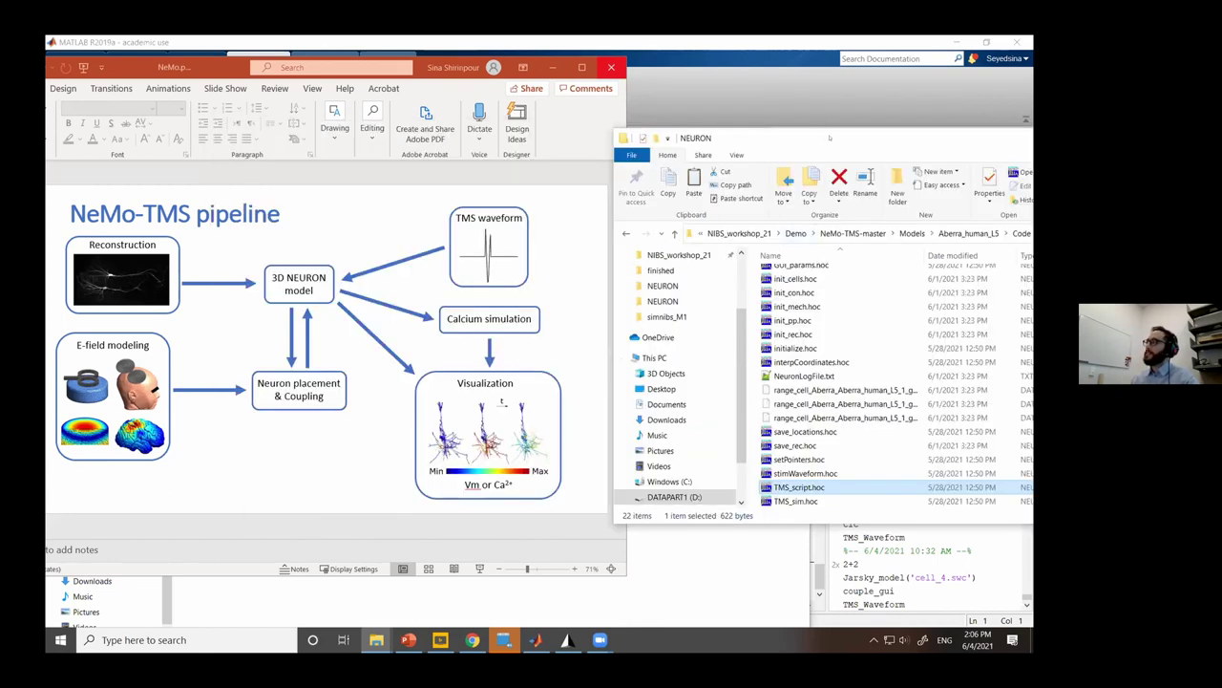
drag(393, 148, 933, 193)
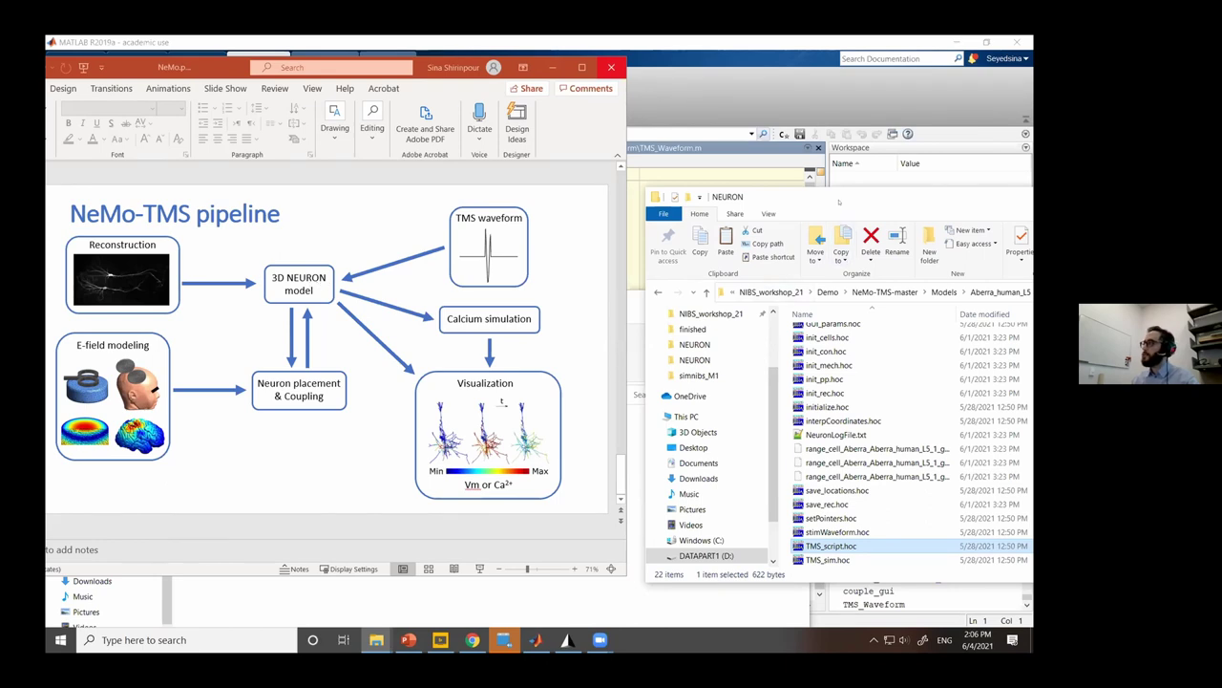
drag(792, 196, 319, 195)
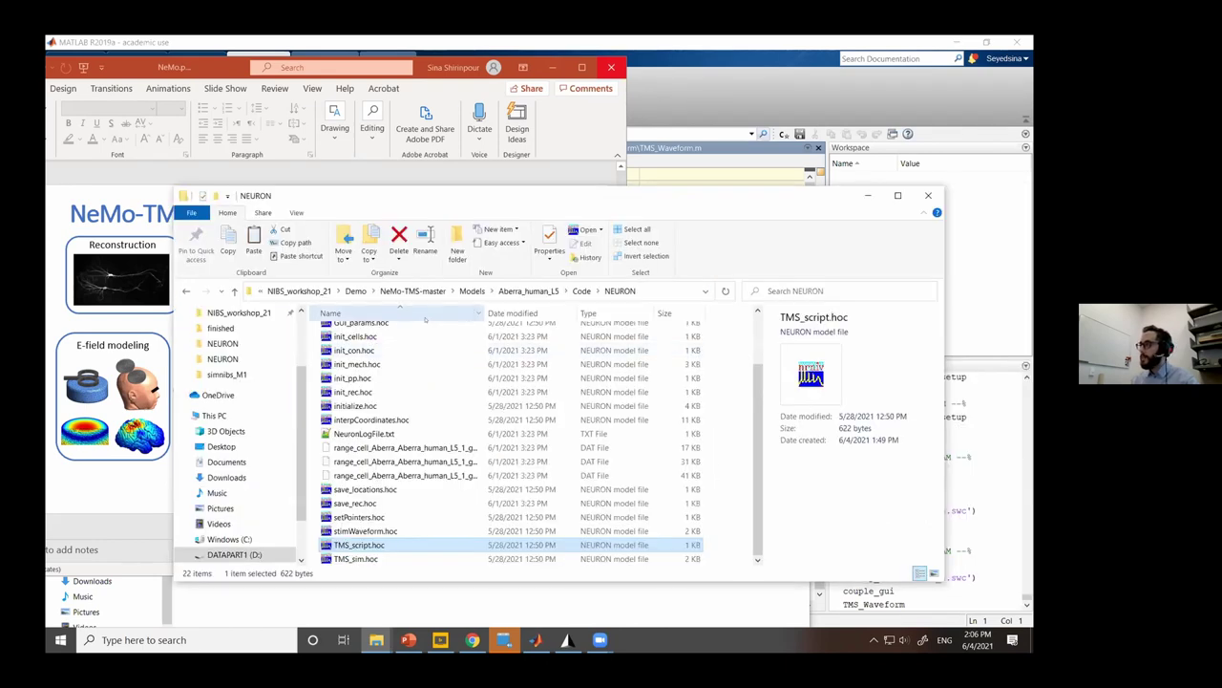
click(355, 291)
Browse in File Explorer to NIBS_workshop_21\finished\cell_4_full\Code\Calcium.
click(455, 292)
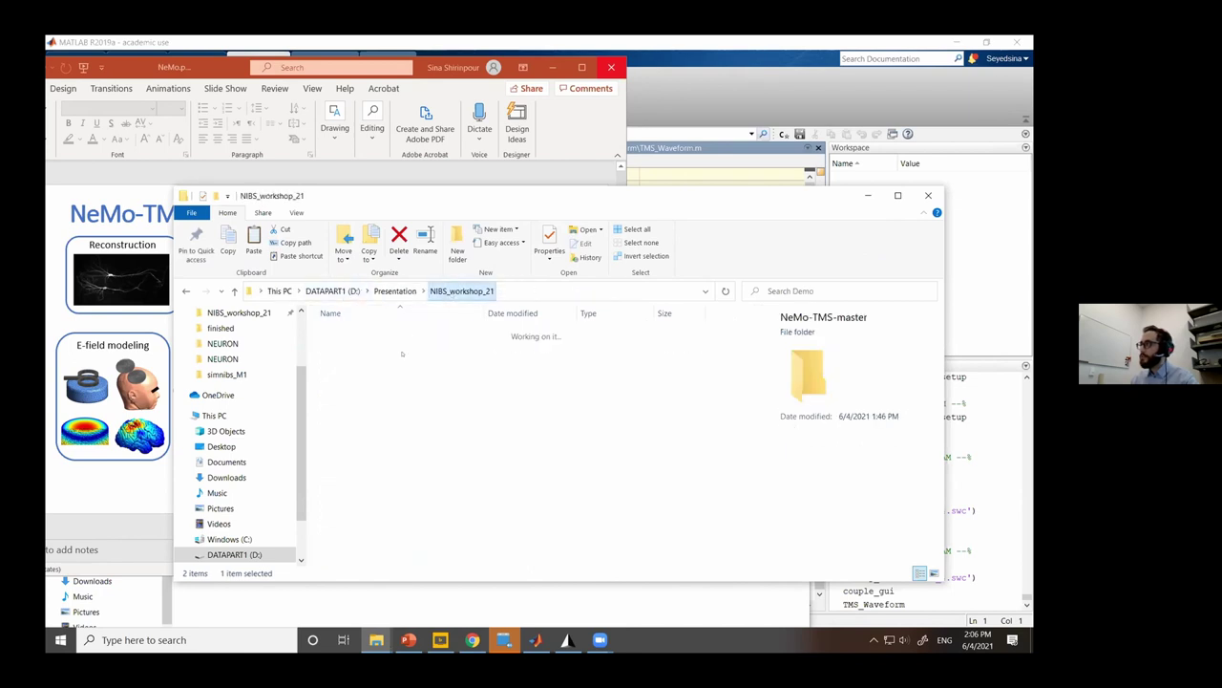
double_click(382, 346)
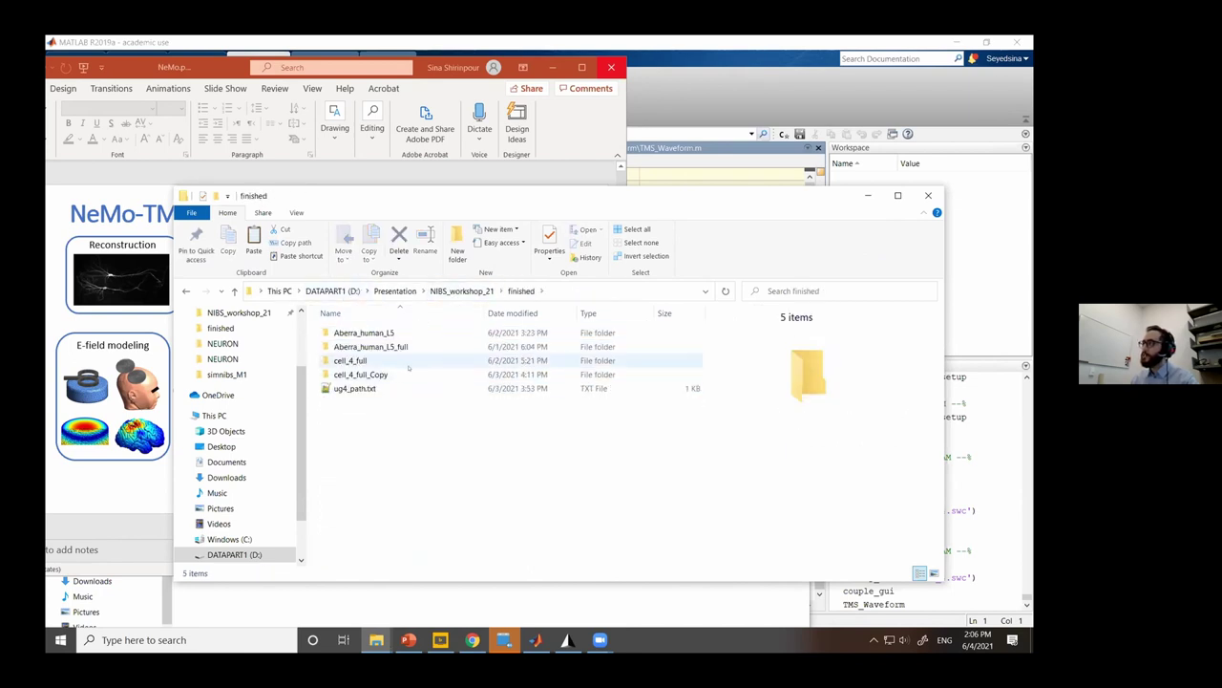
double_click(407, 361)
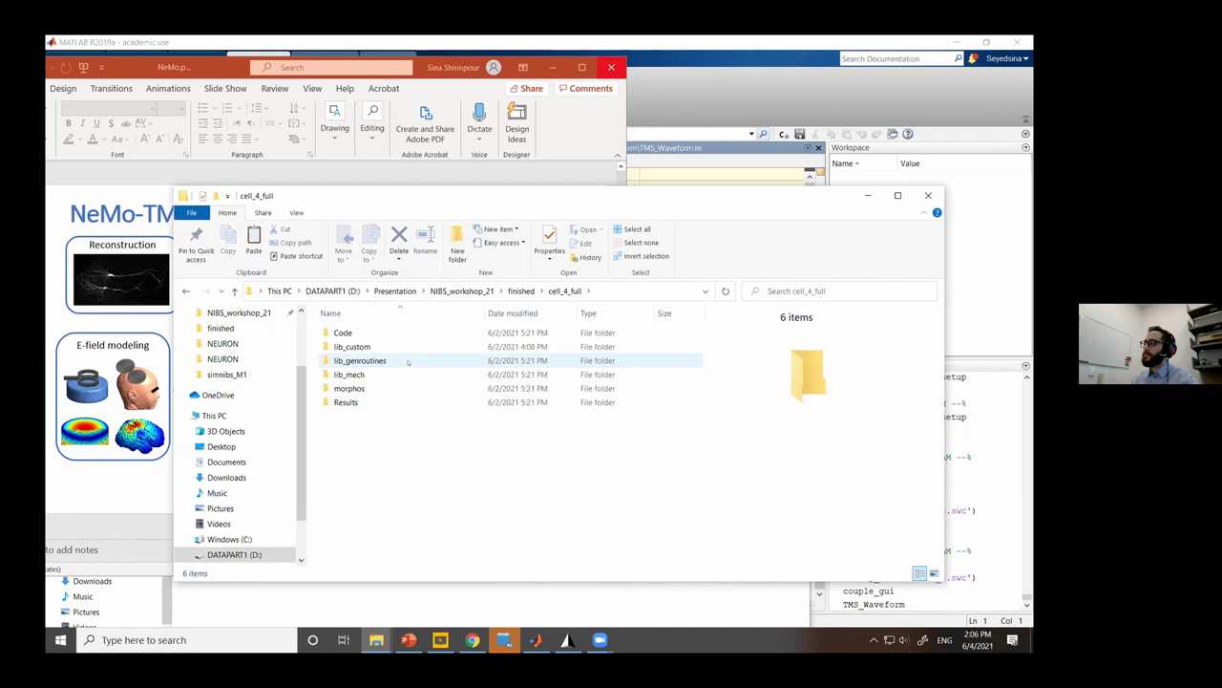
double_click(350, 334)
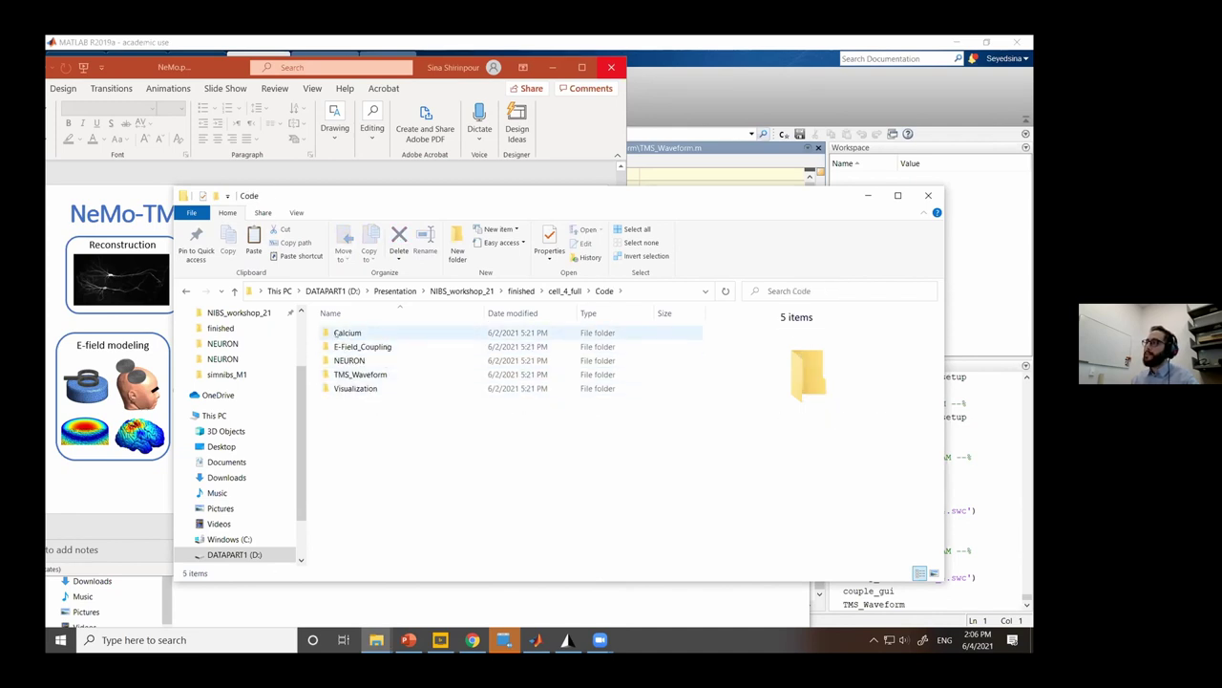
double_click(377, 333)
click(378, 332)
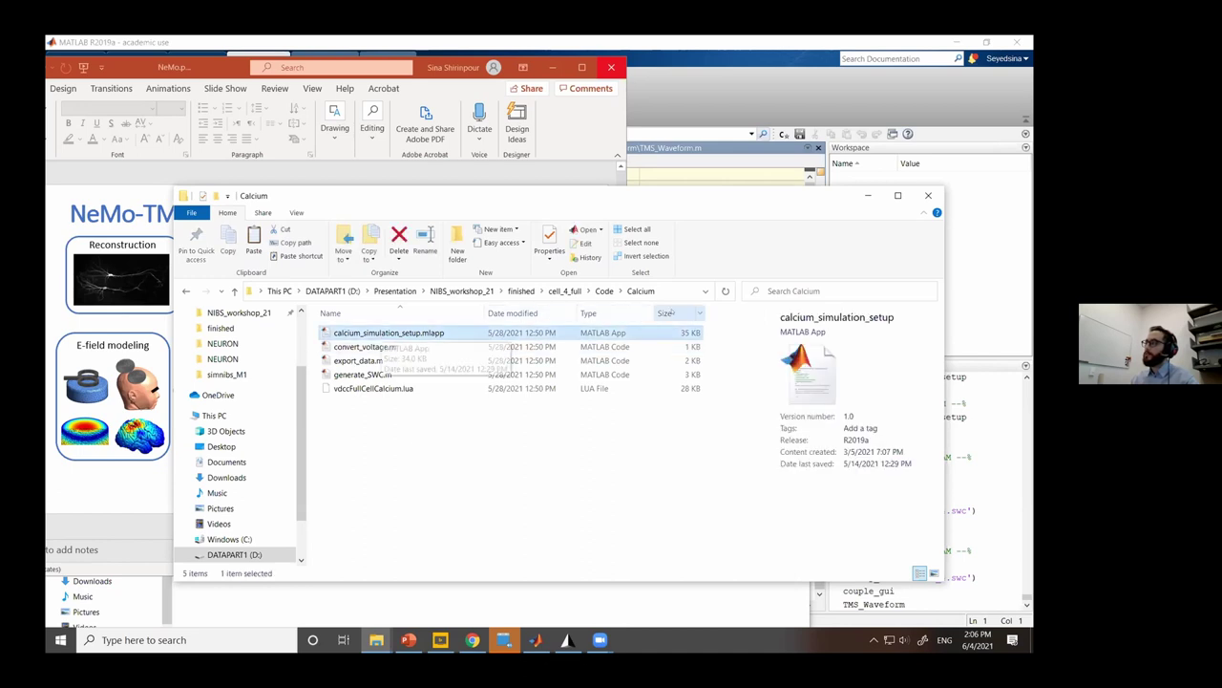
Copy the Calcium folder path and set it as MATLAB's current folder.
click(681, 291)
key(ctrl+c)
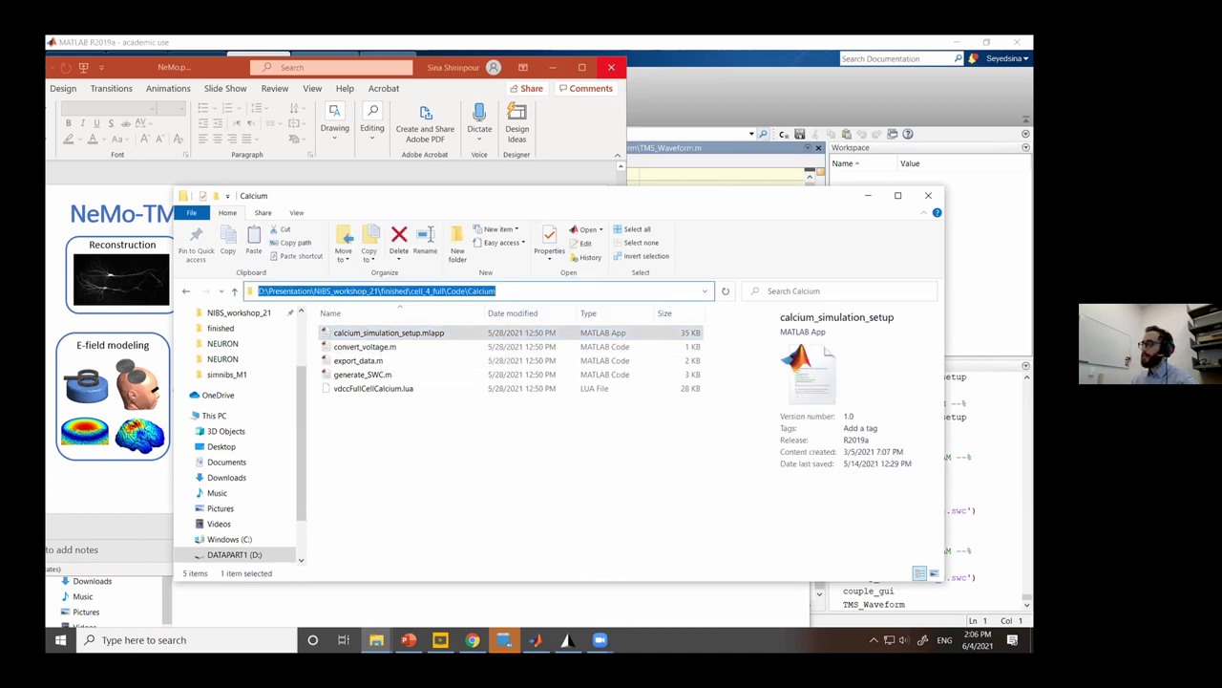
click(536, 640)
click(635, 131)
key(ctrl+v)
key(Return)
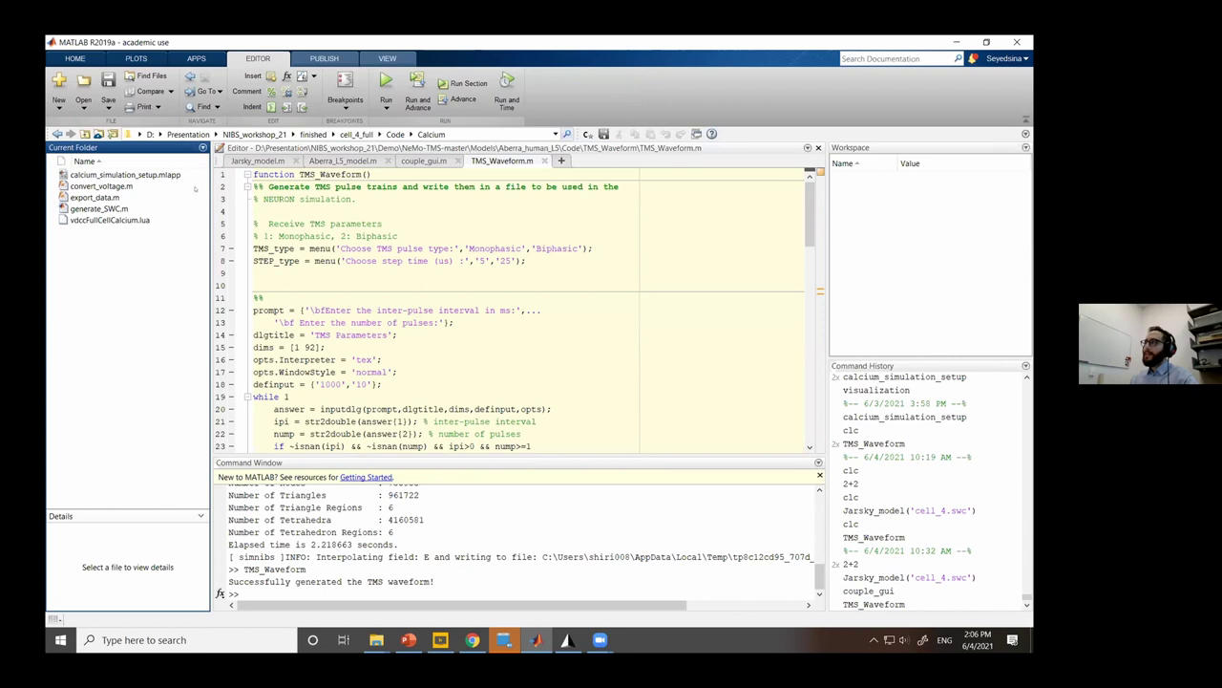
Clear the command window and run calcium_simulation_setup.mlapp from the Current Folder panel.
key(ctrl+l)
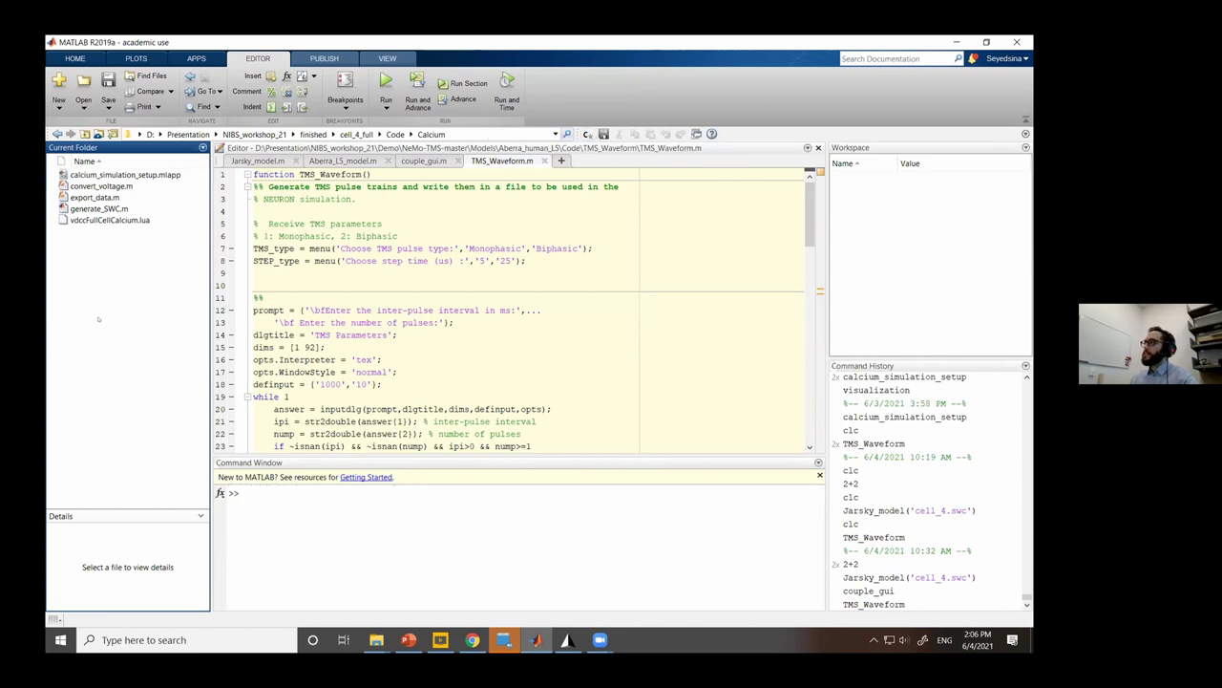
click(89, 176)
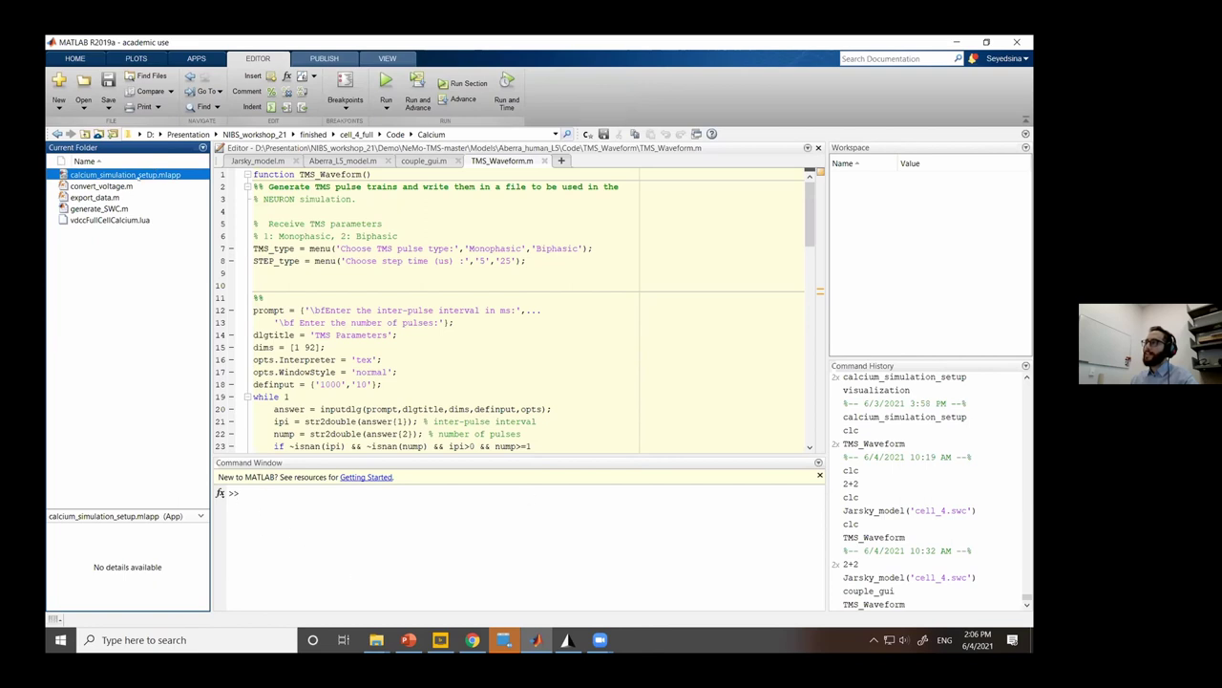
right_click(136, 175)
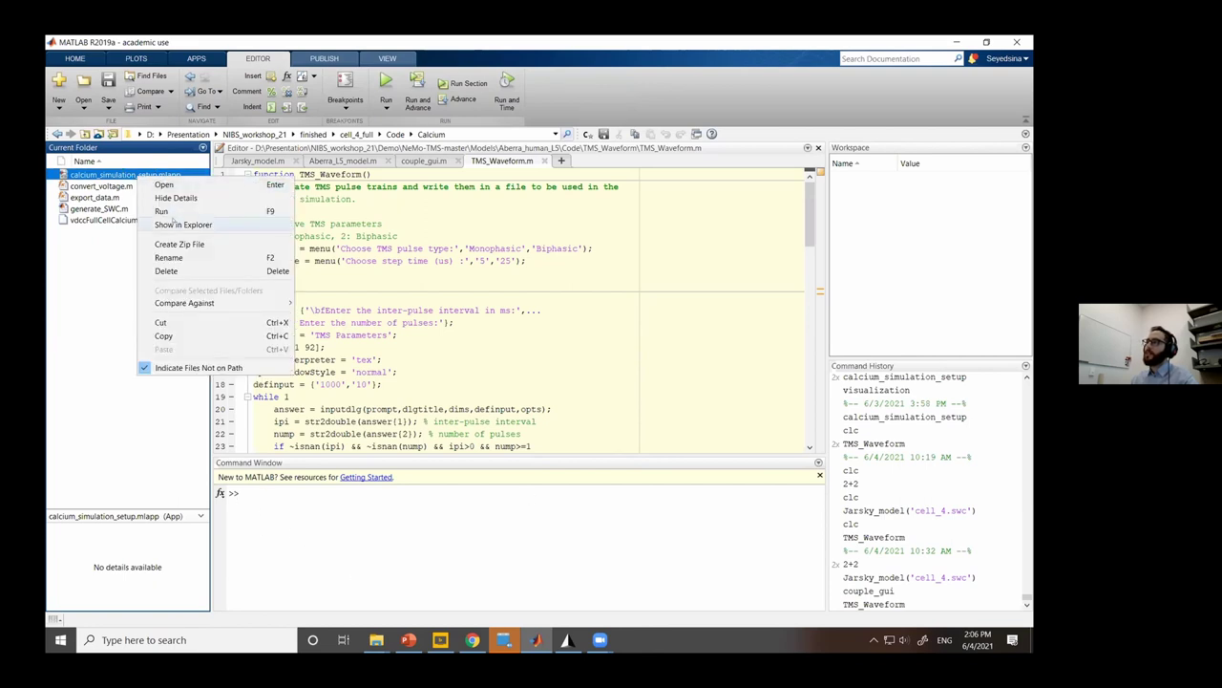
click(238, 209)
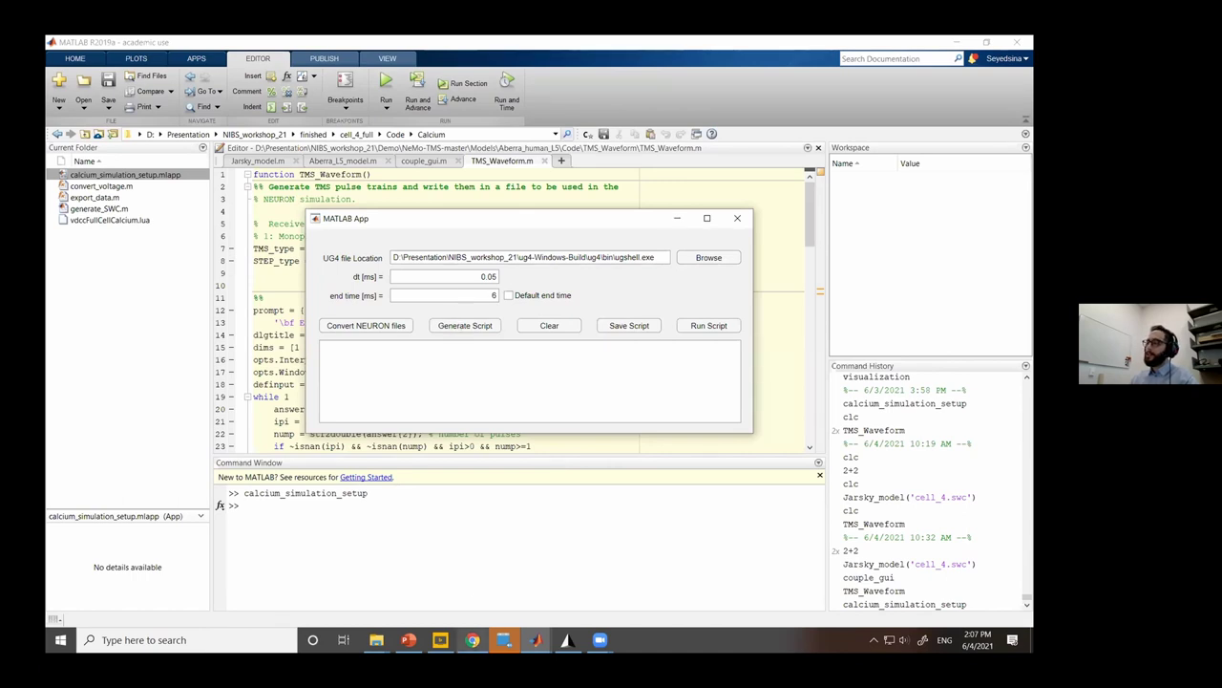
click(471, 639)
click(712, 45)
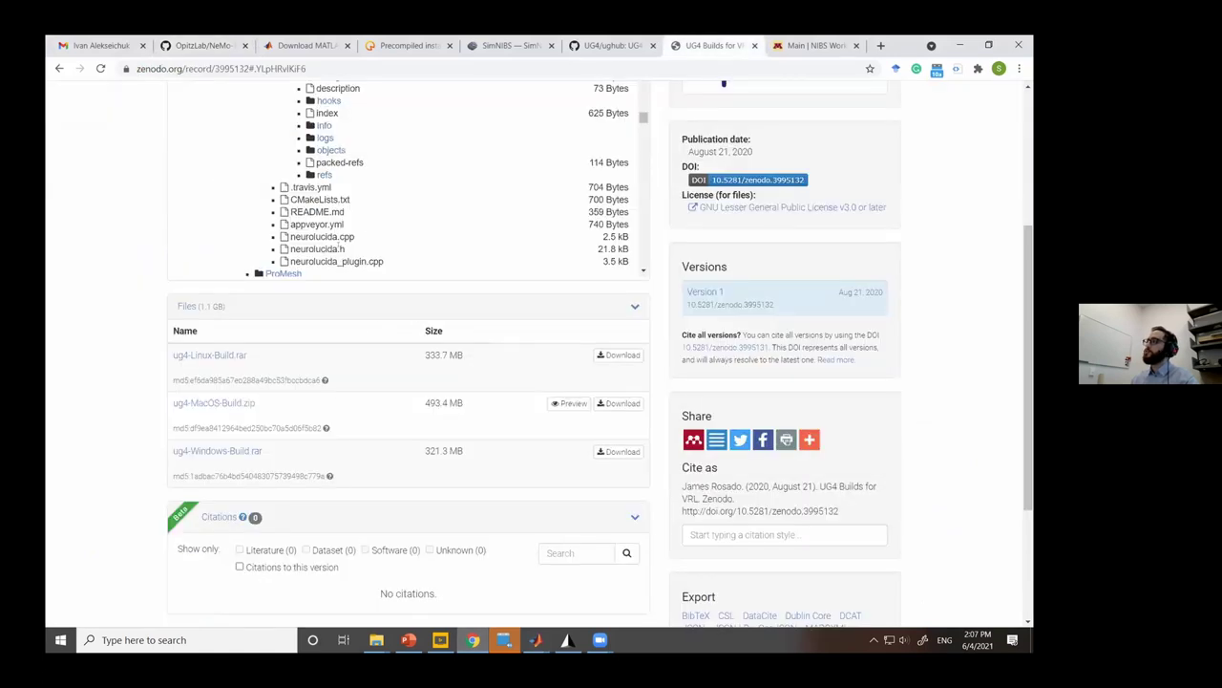
scroll(341, 247, down, 5)
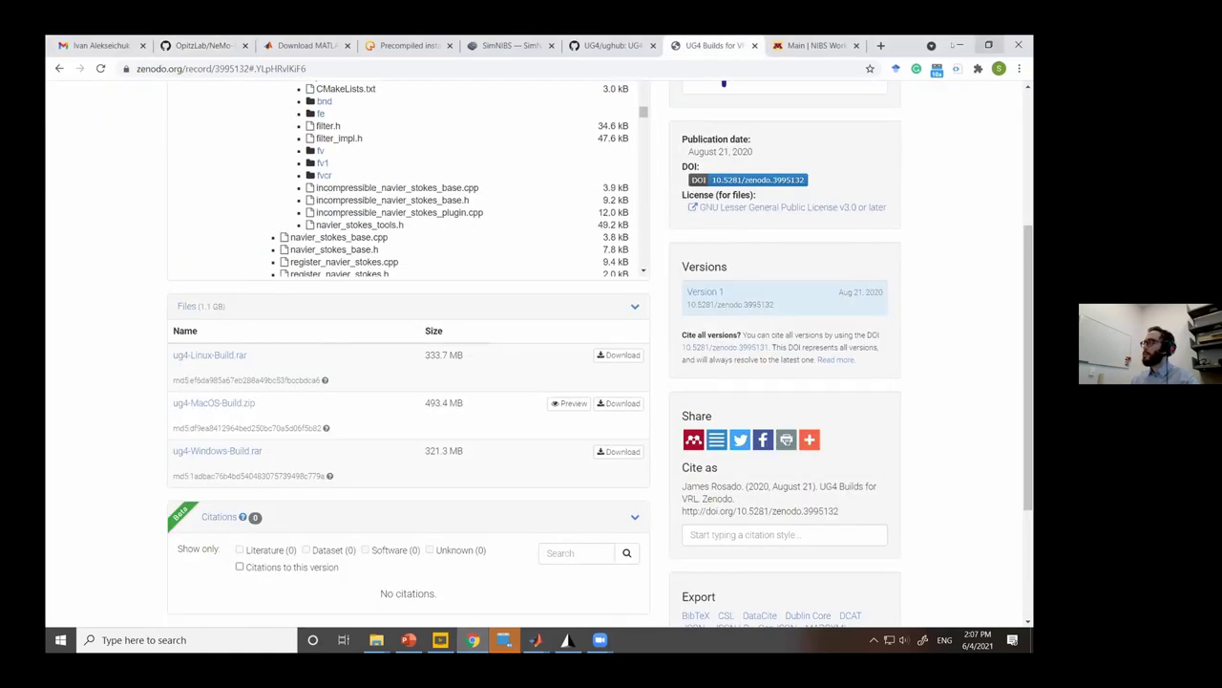
click(960, 45)
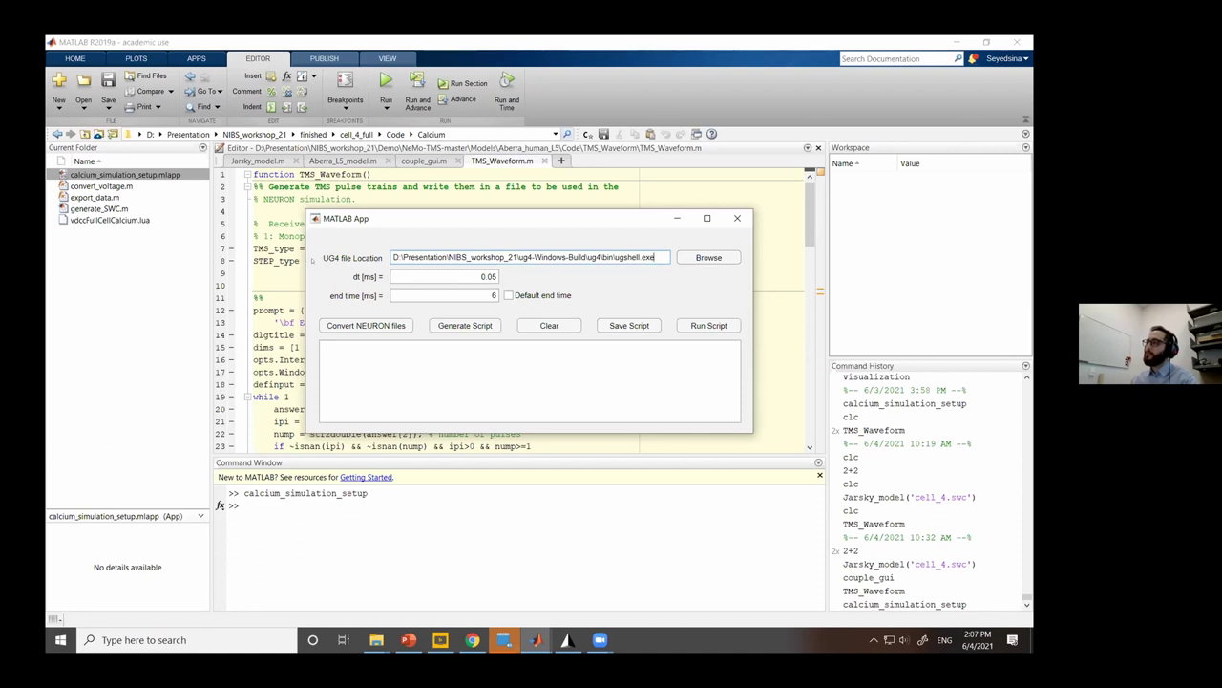
Pick ugshell.exe from NIBS_workshop_21\ug4-Windows-Build\ug4\bin as the UG4 file location.
click(710, 258)
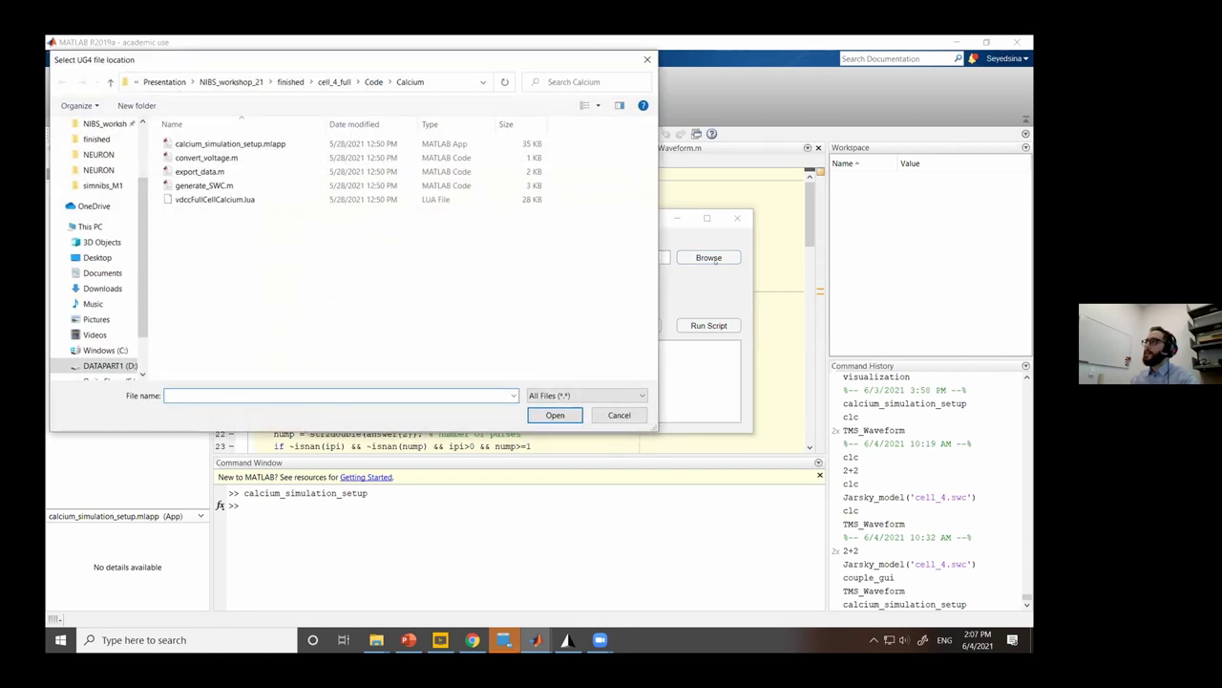
click(231, 82)
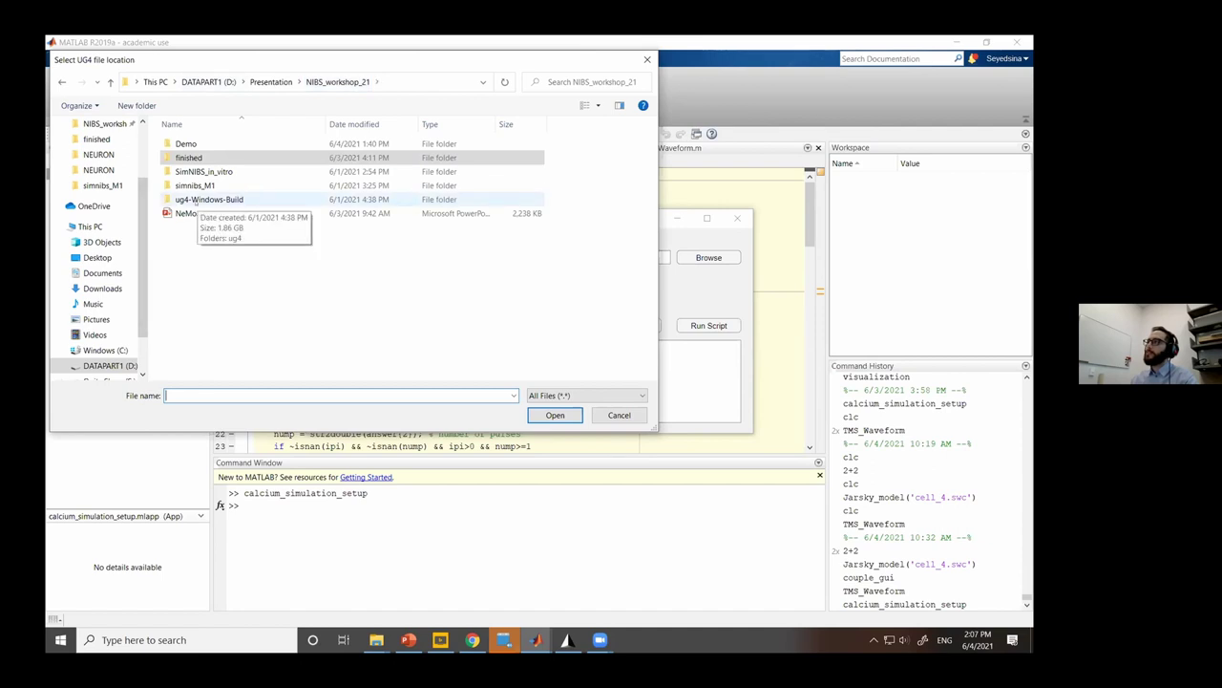
double_click(195, 200)
double_click(183, 144)
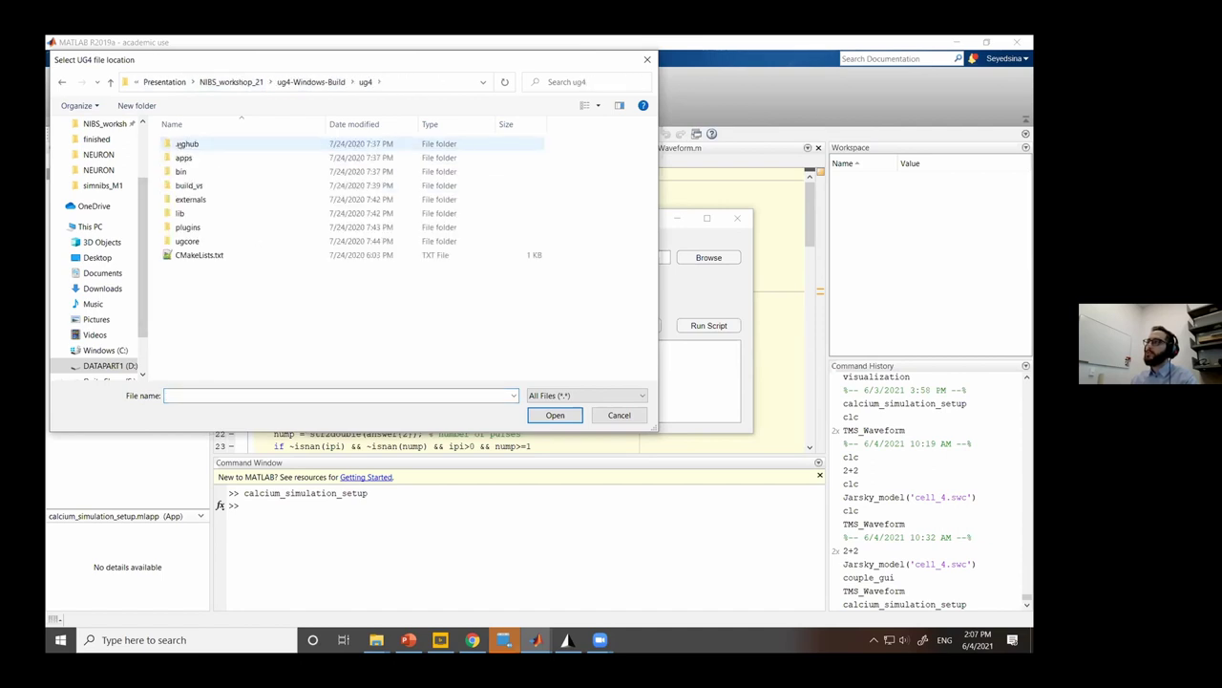
double_click(199, 157)
click(195, 144)
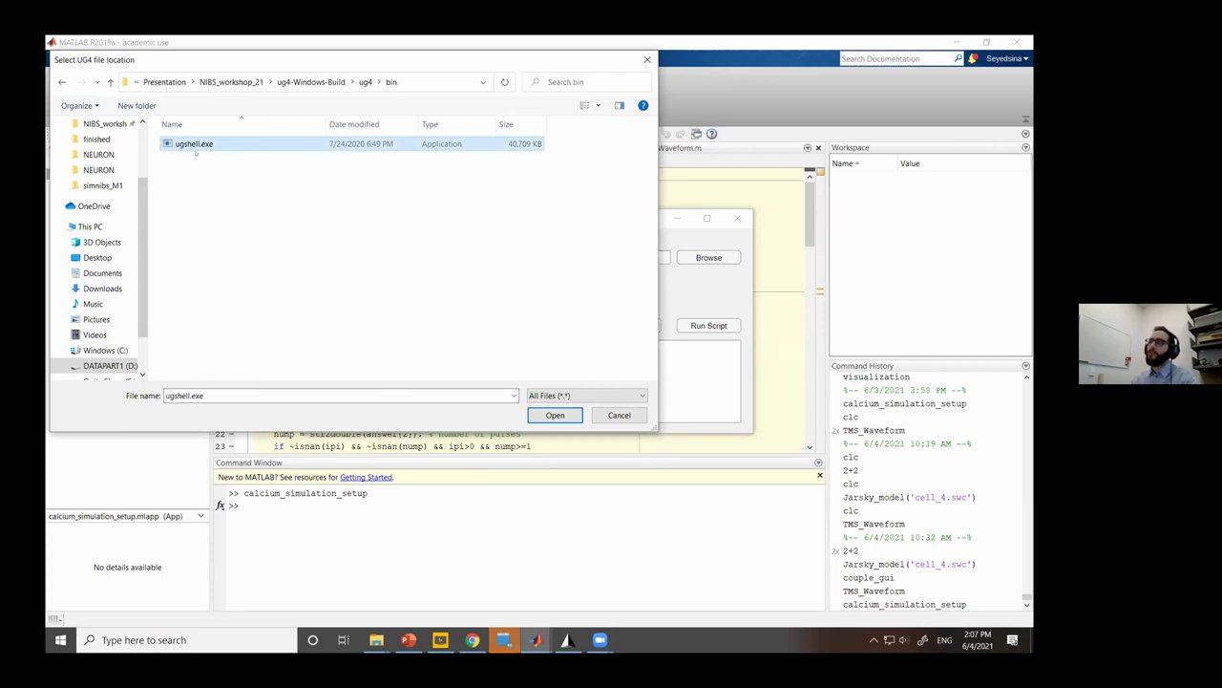
click(555, 414)
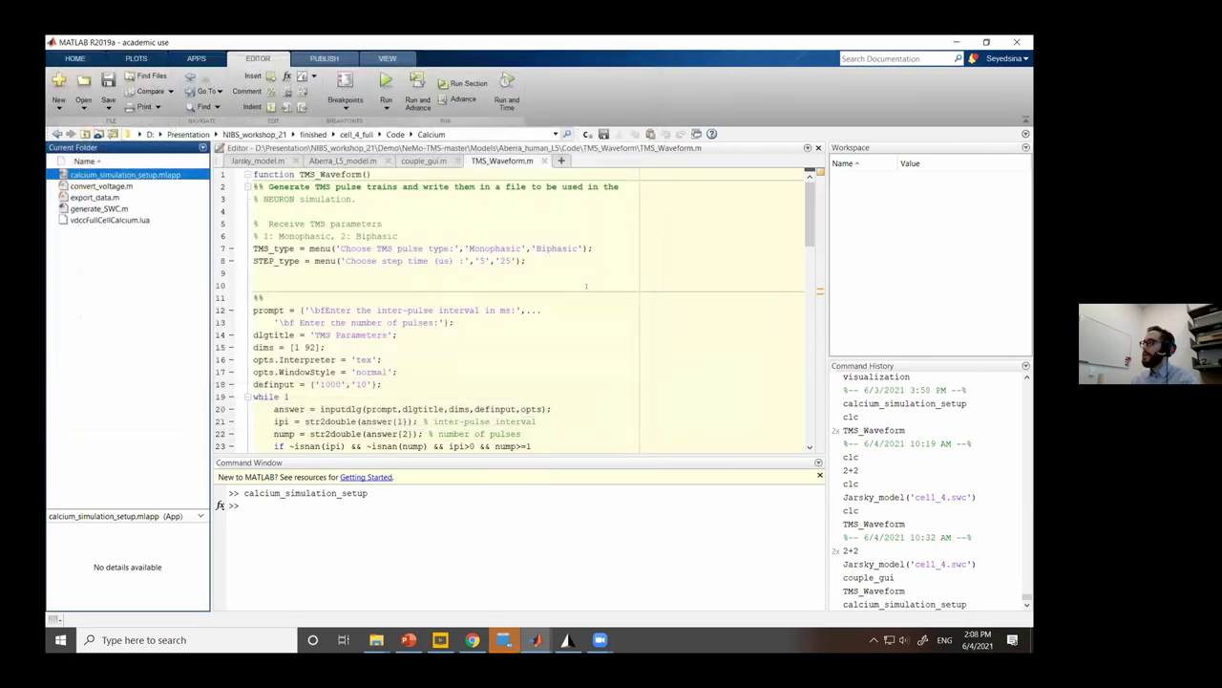
mouse_move(536, 639)
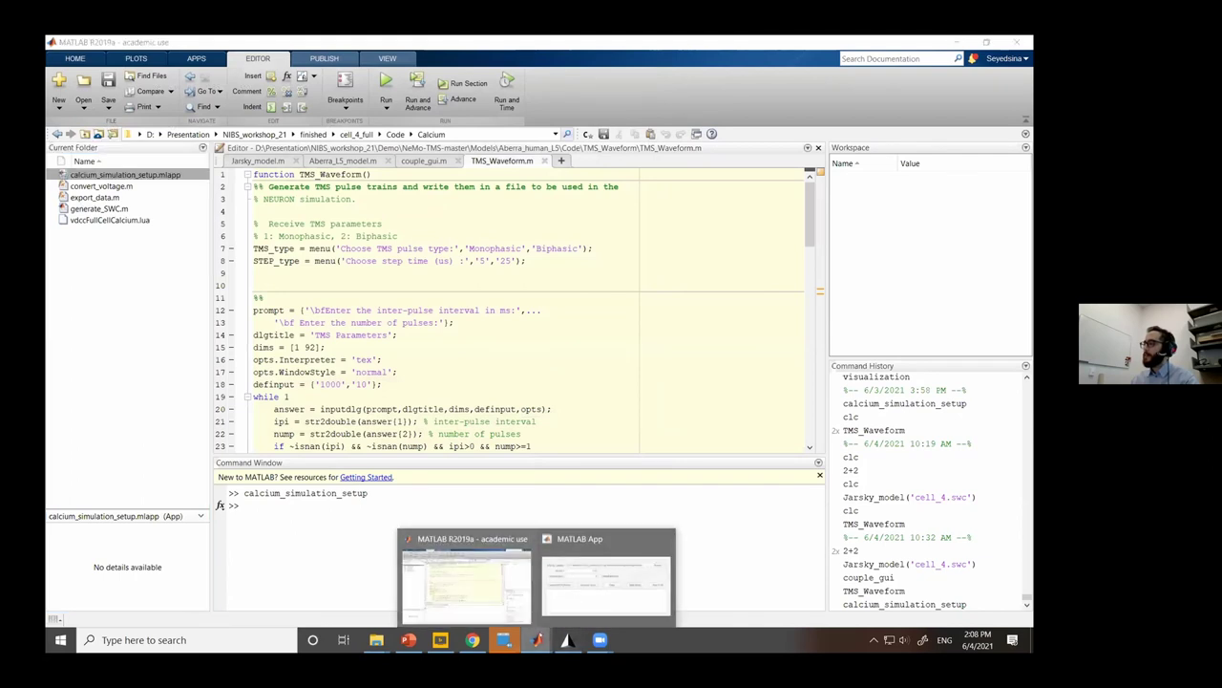
click(465, 582)
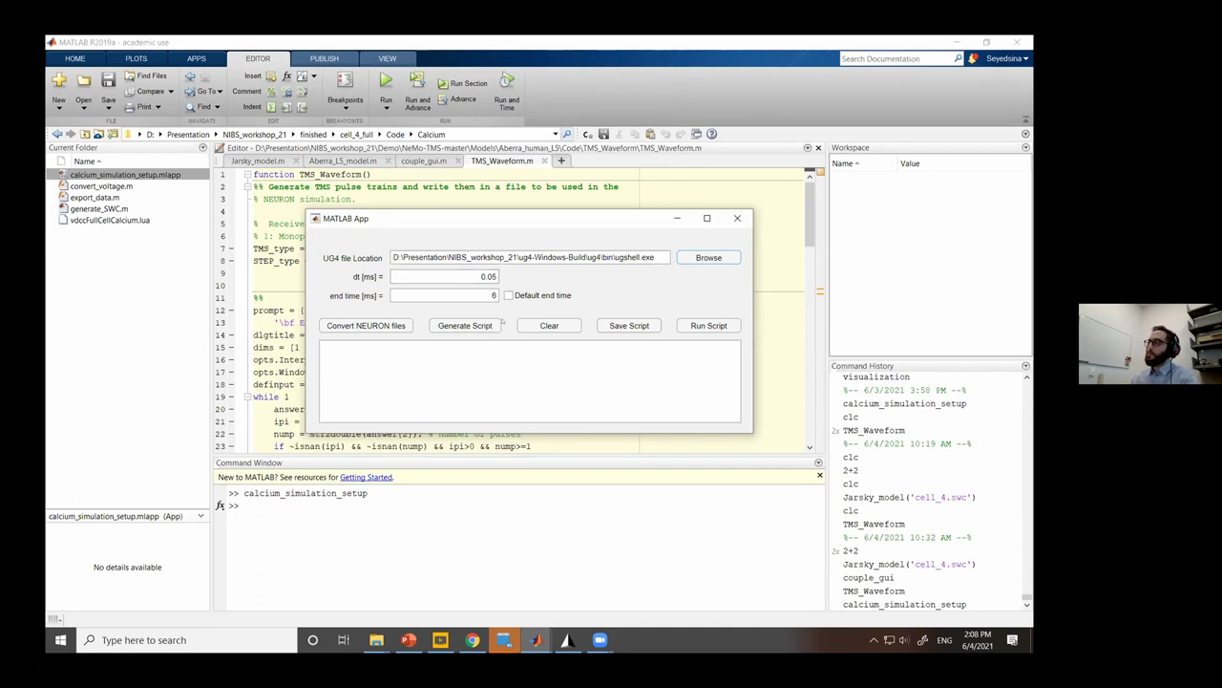
Clear the end time, tick Default end time (30 ms), and generate the ugshell script.
click(396, 295)
key(BackSpace)
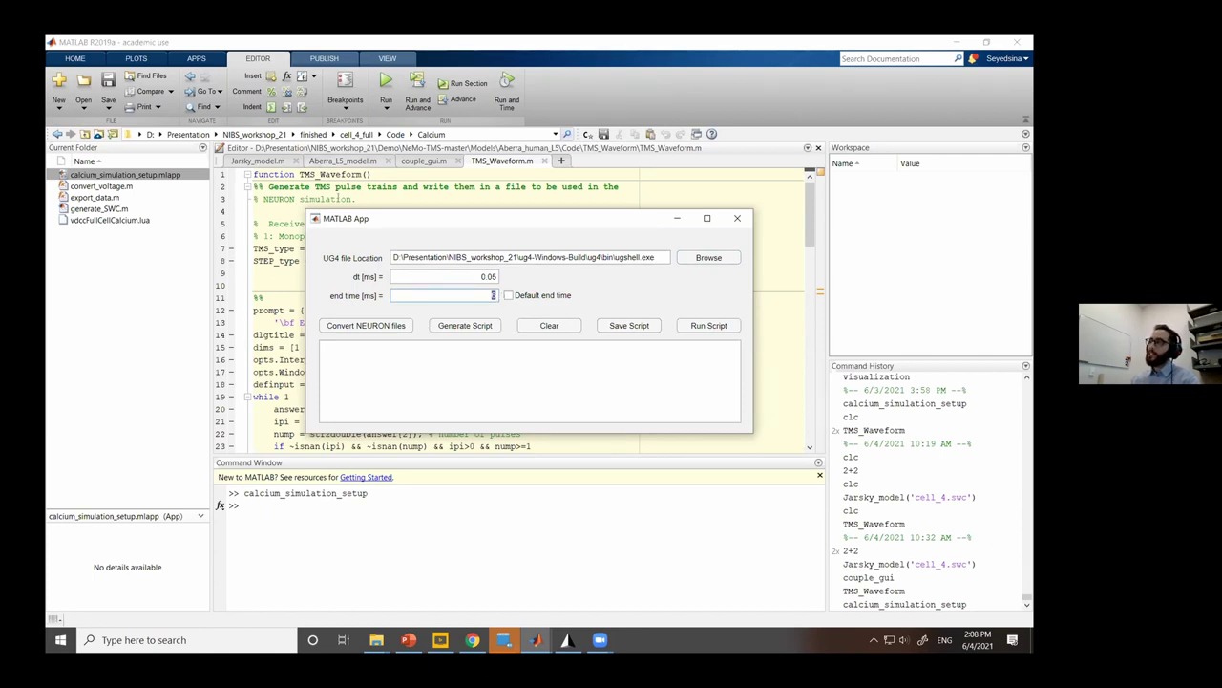
click(509, 296)
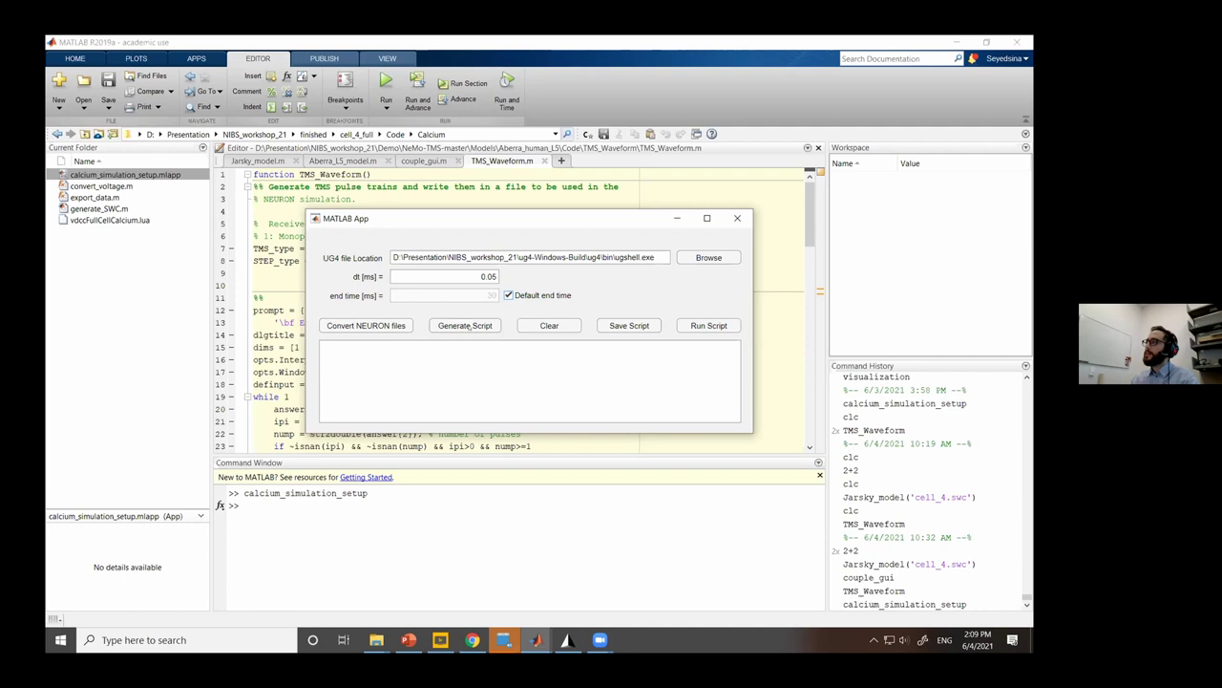
click(470, 326)
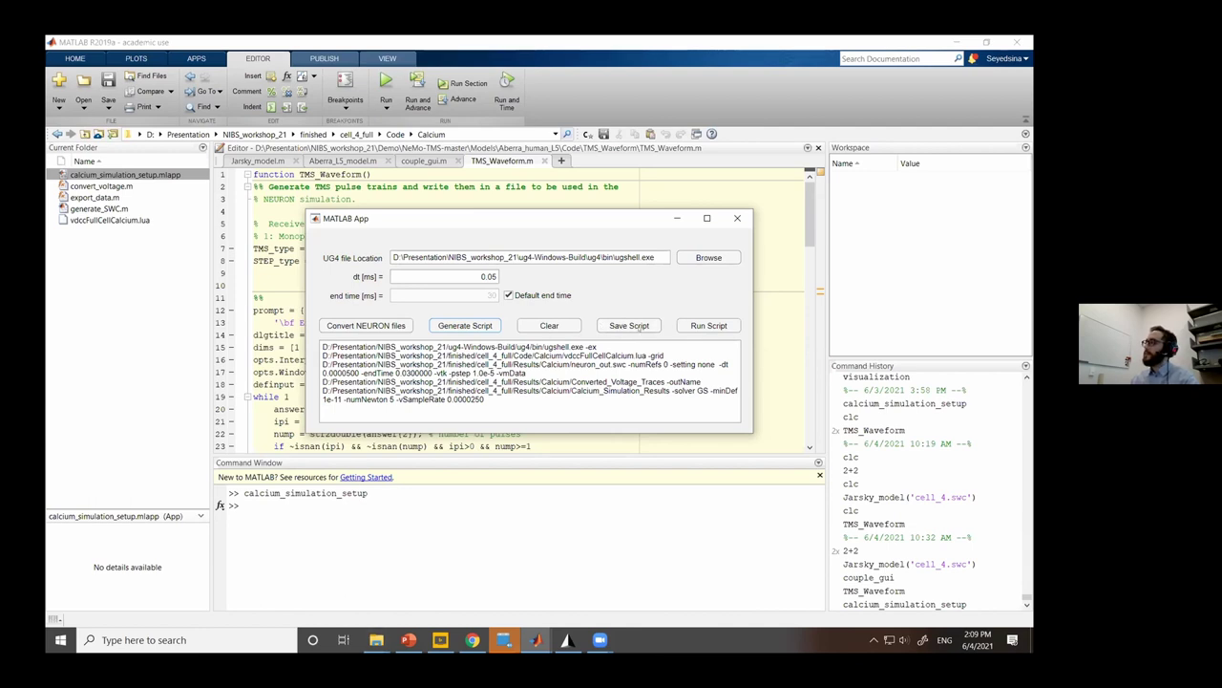
Run the generated calcium script, then close the calcium setup app window.
click(684, 326)
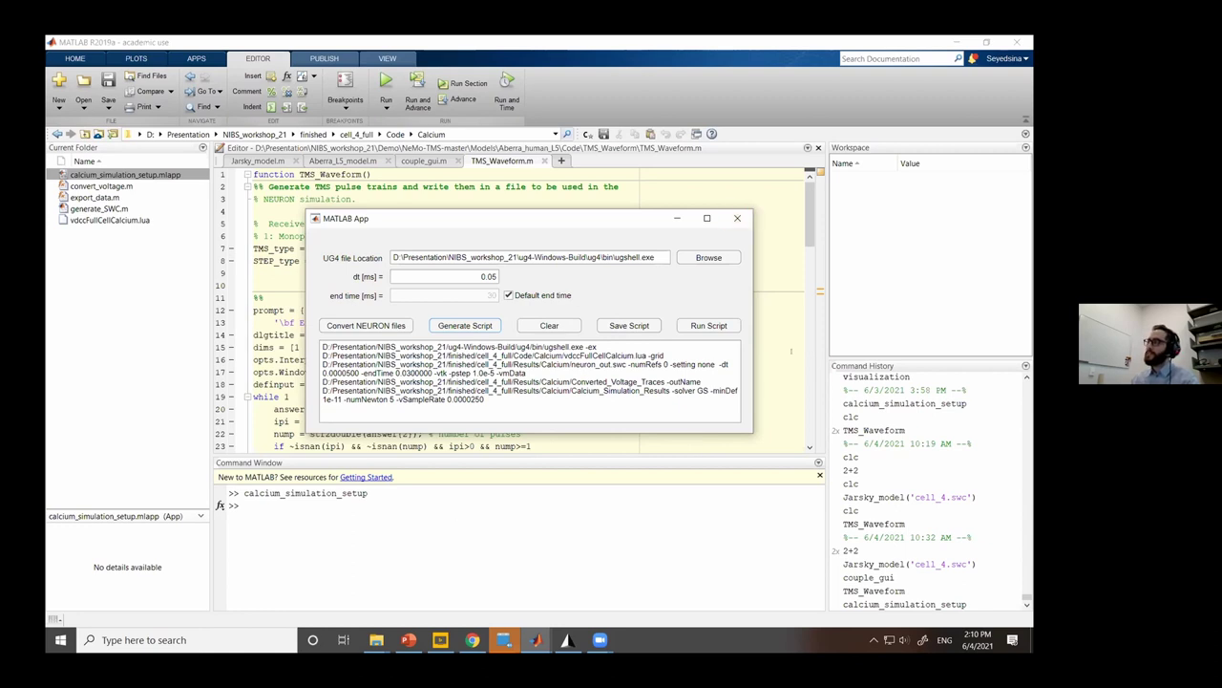
click(738, 218)
In File Explorer, go up to the finished folder and open cell_4_full_Copy.
mouse_move(377, 639)
click(253, 561)
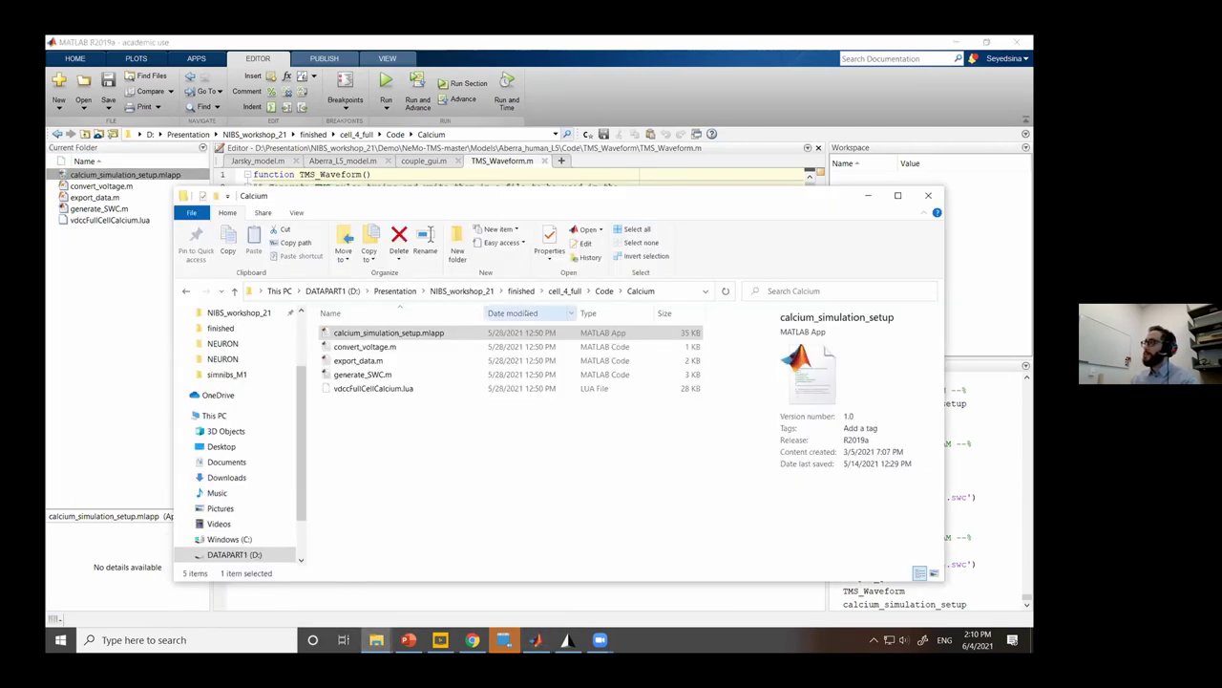
click(564, 291)
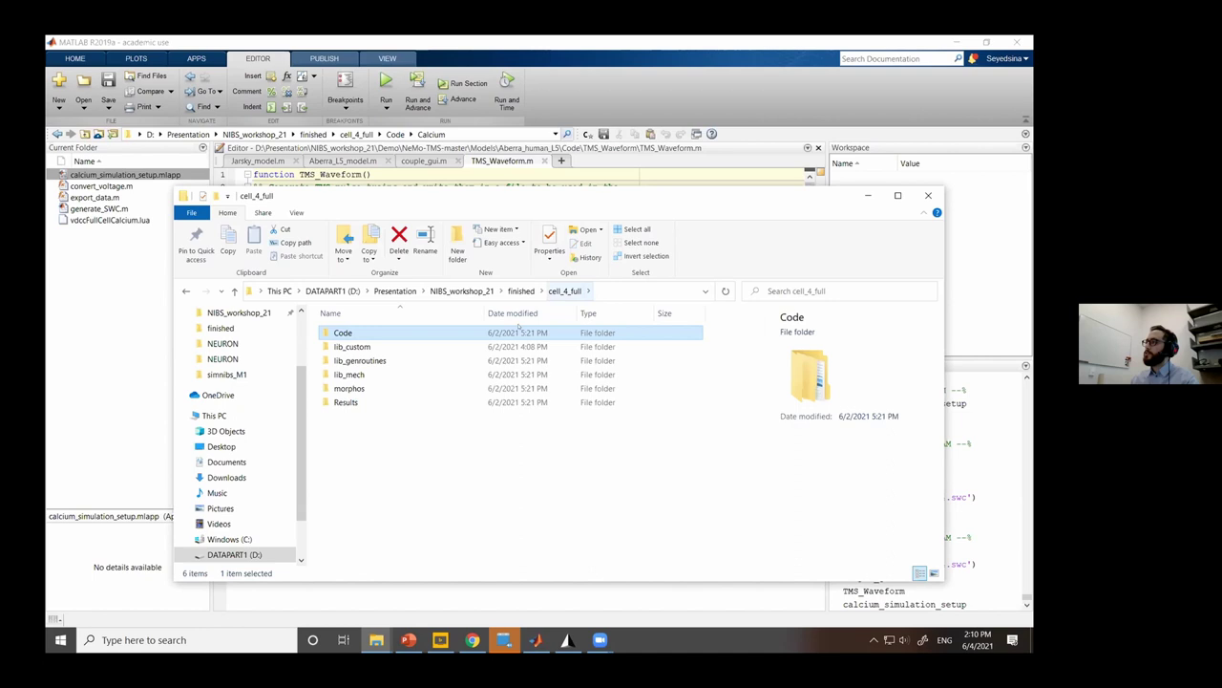
click(521, 290)
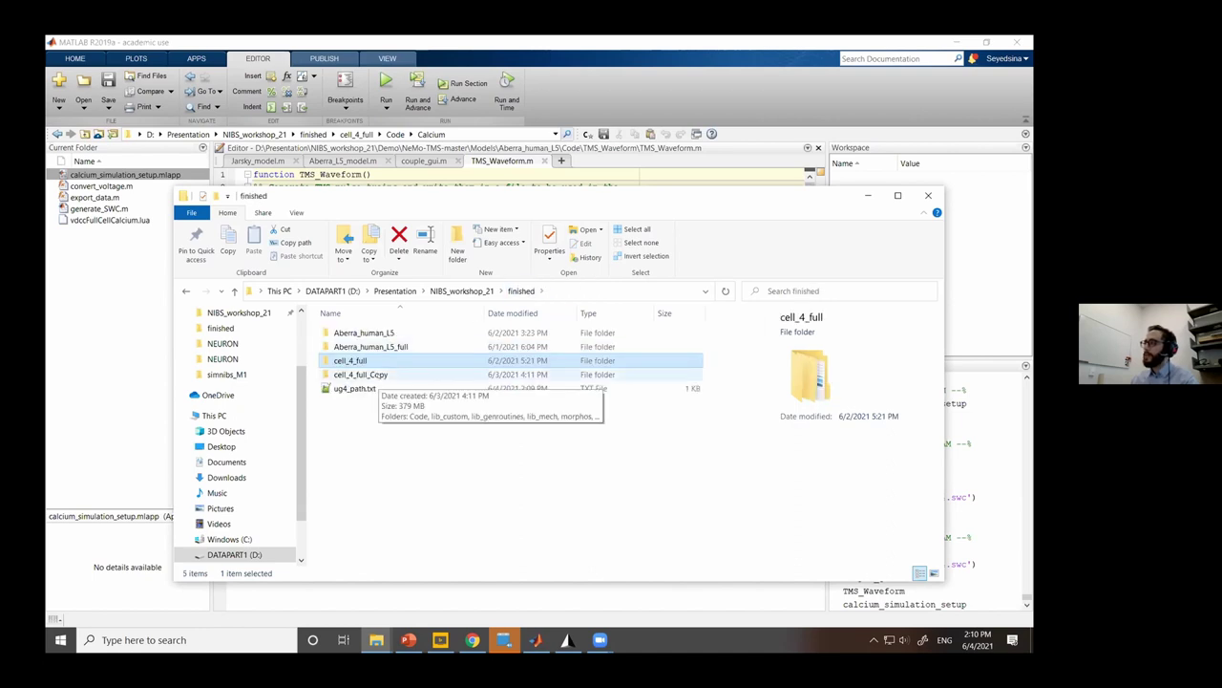
double_click(372, 374)
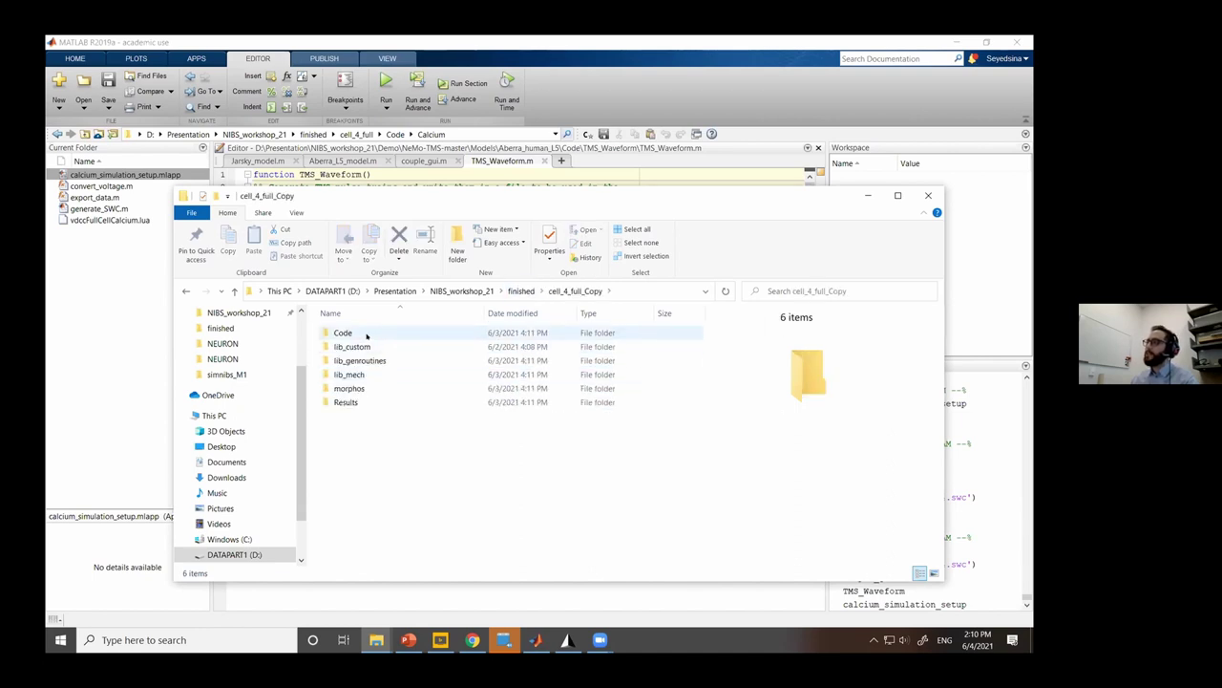
click(409, 639)
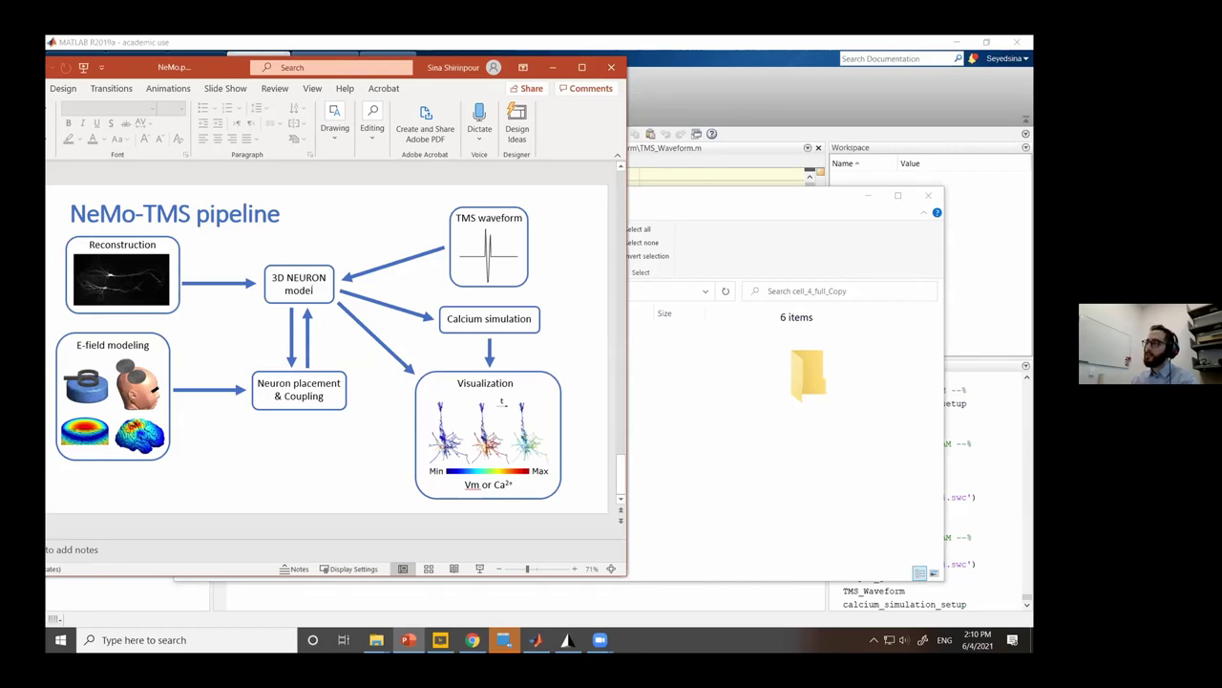
key(alt+Tab)
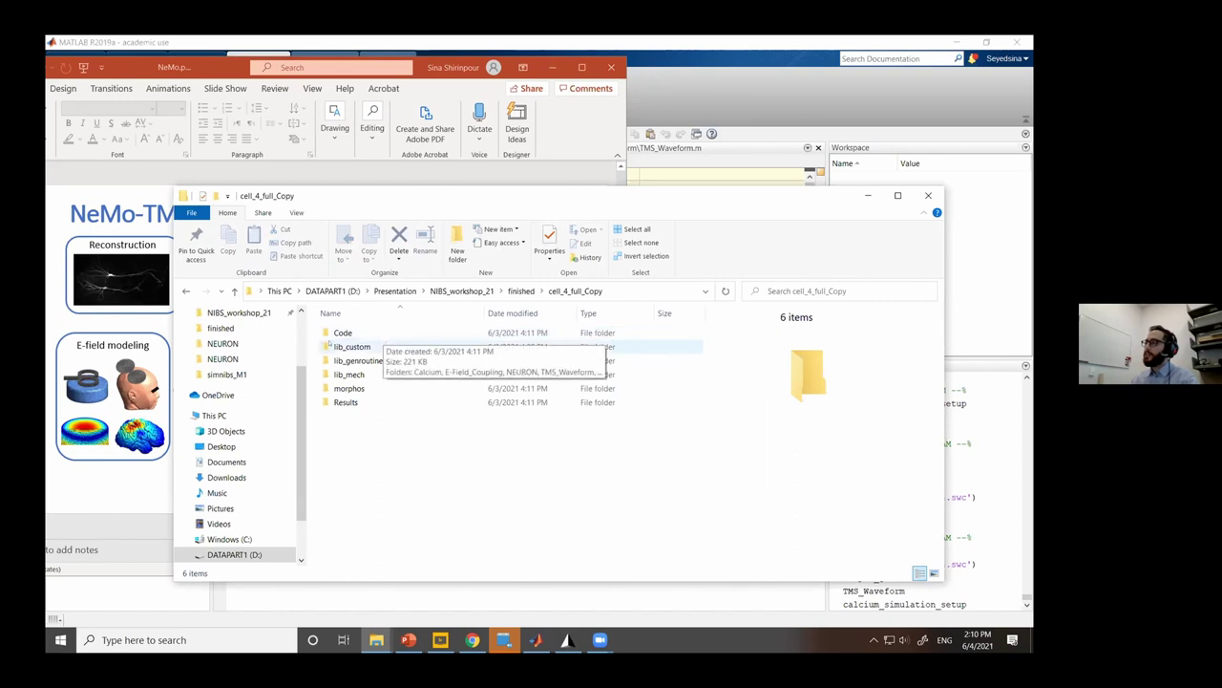
Open Code\Visualization, copy its path and paste it into MATLAB's Current Folder bar.
double_click(341, 332)
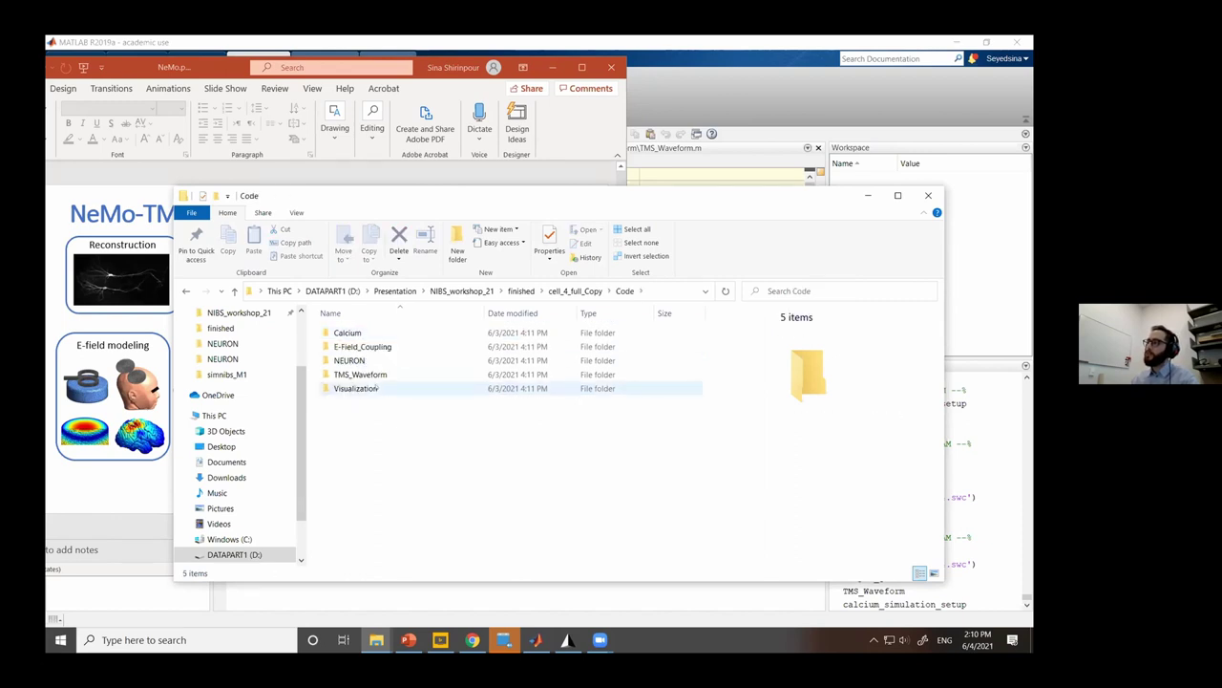
double_click(353, 387)
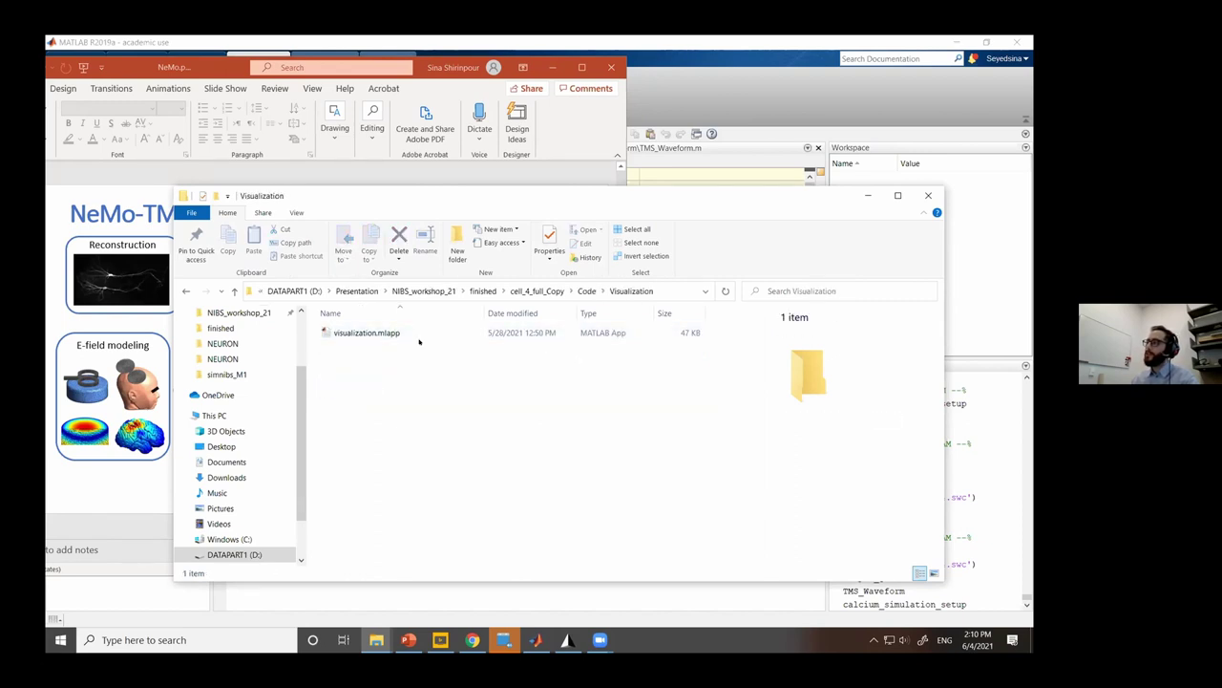
click(688, 292)
key(ctrl+c)
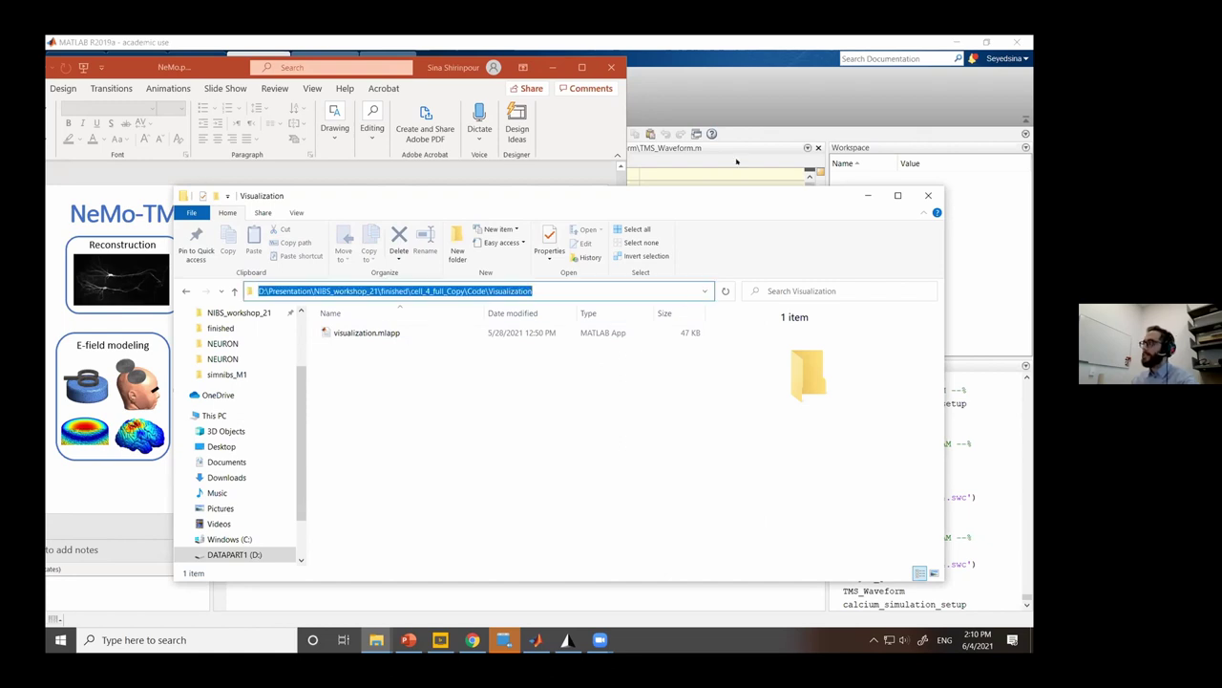
key(alt+Tab)
click(463, 134)
key(ctrl+v)
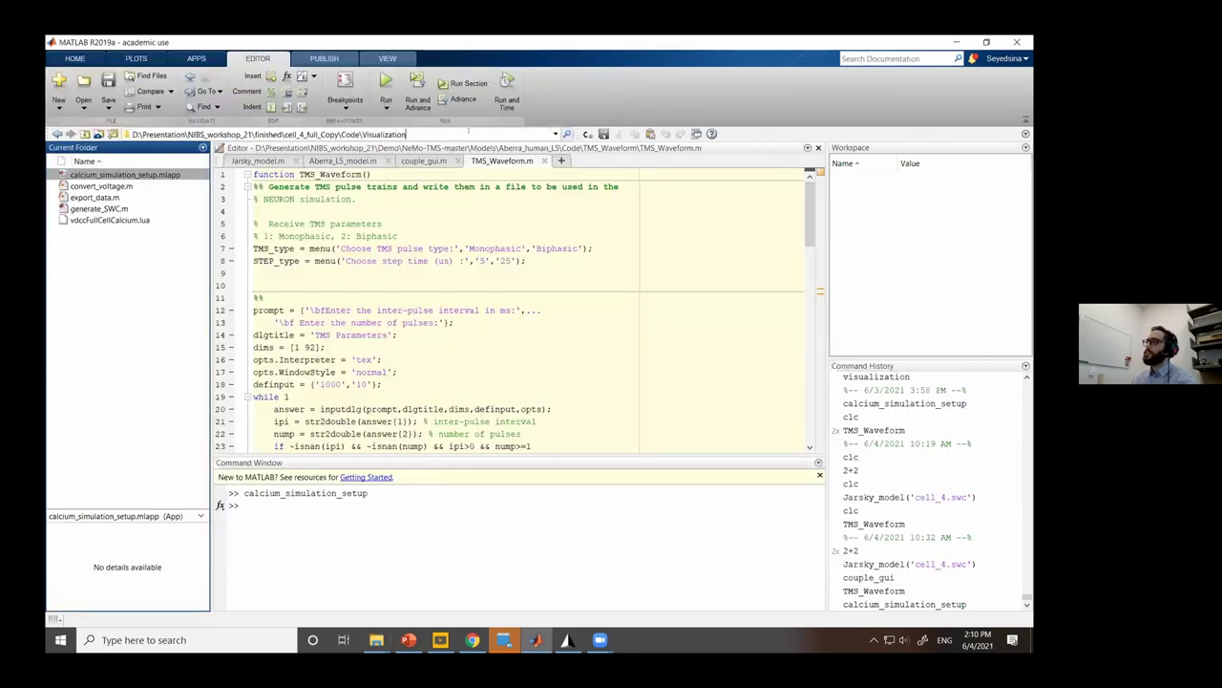
Confirm the Visualization folder as current and run visualization.mlapp.
key(Return)
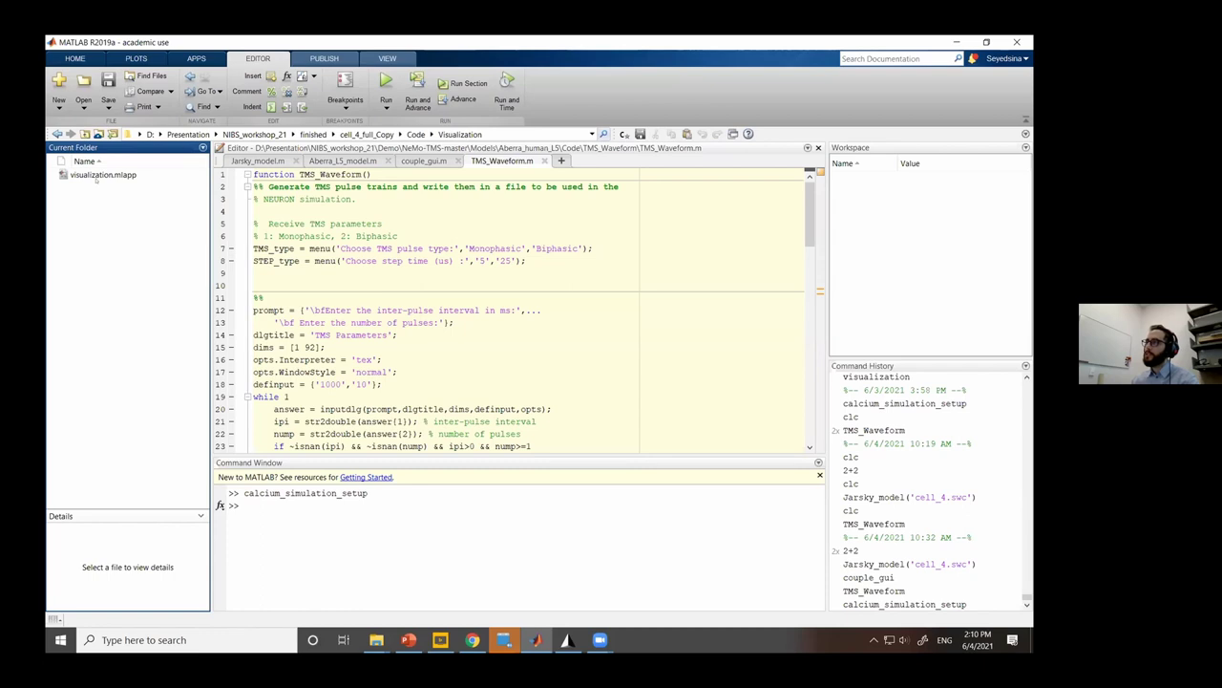
right_click(103, 176)
click(153, 212)
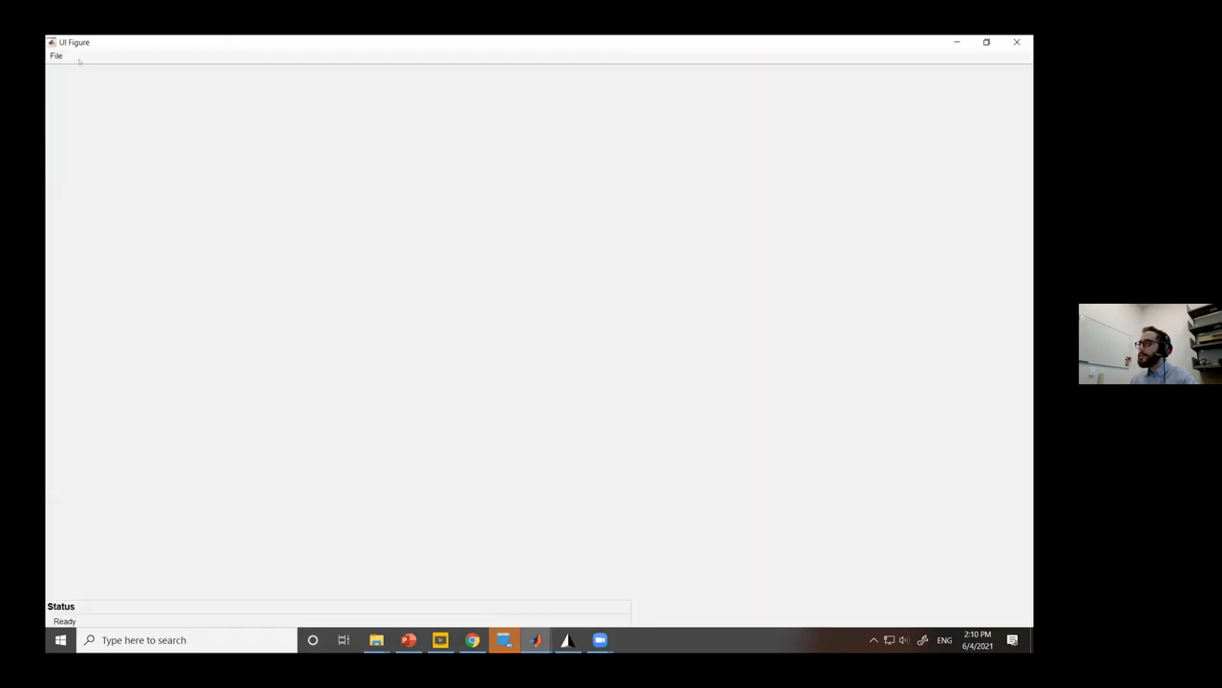
Load the voltage results through File > Open Voltage Data in the visualization app.
click(56, 56)
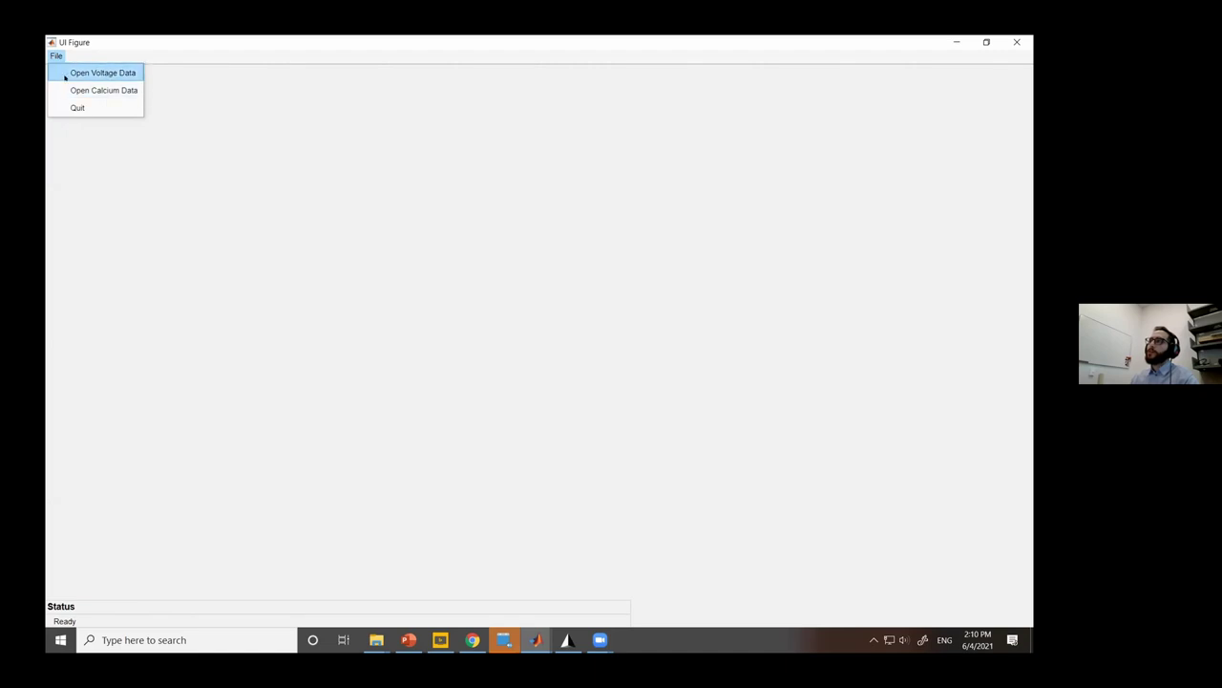
click(107, 74)
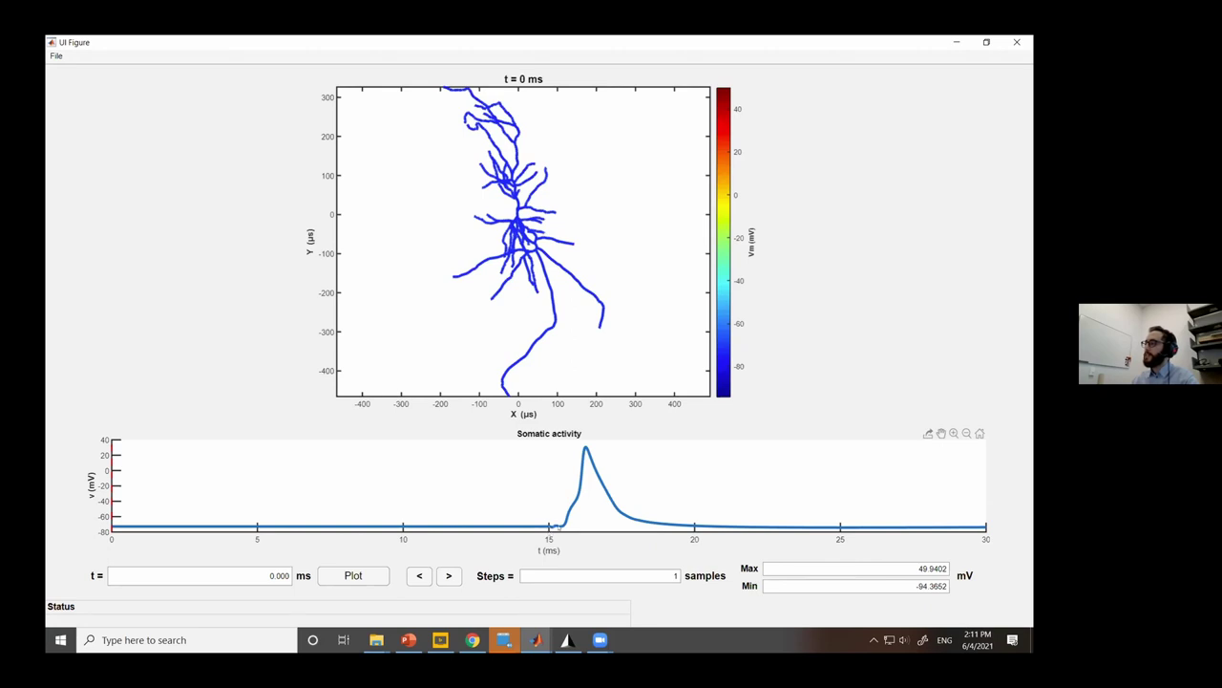
Plot the neuron colored by membrane voltage at t = 16 ms.
double_click(232, 576)
key(BackSpace)
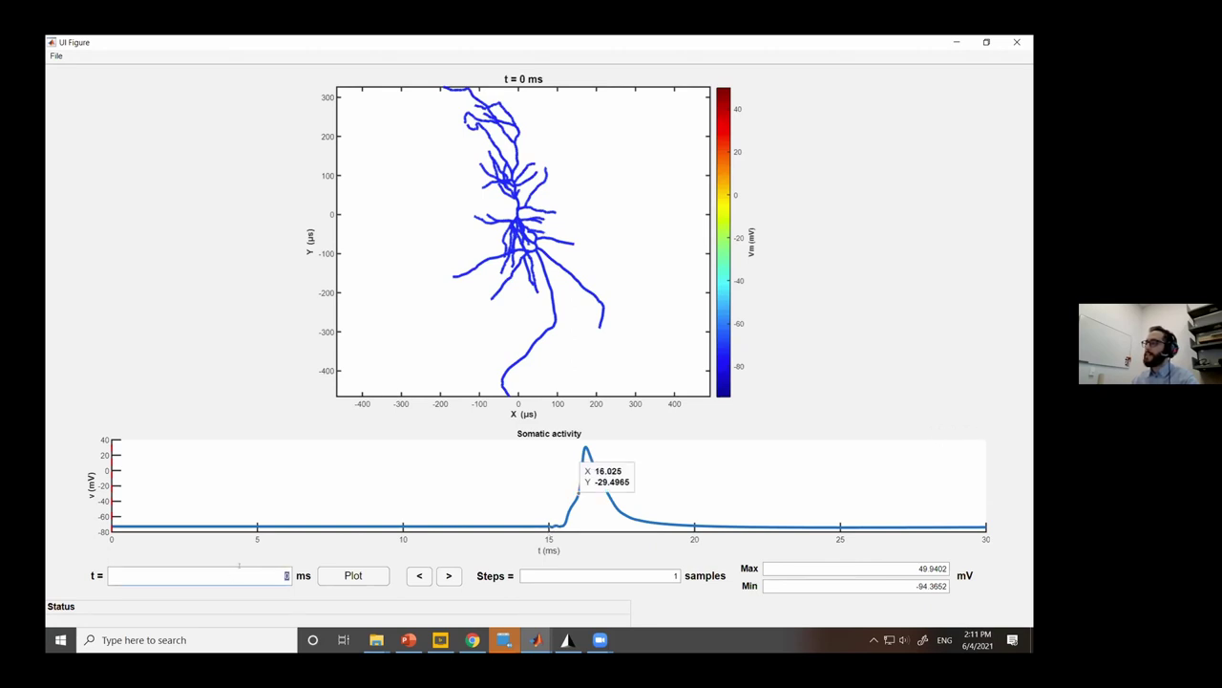
text(16)
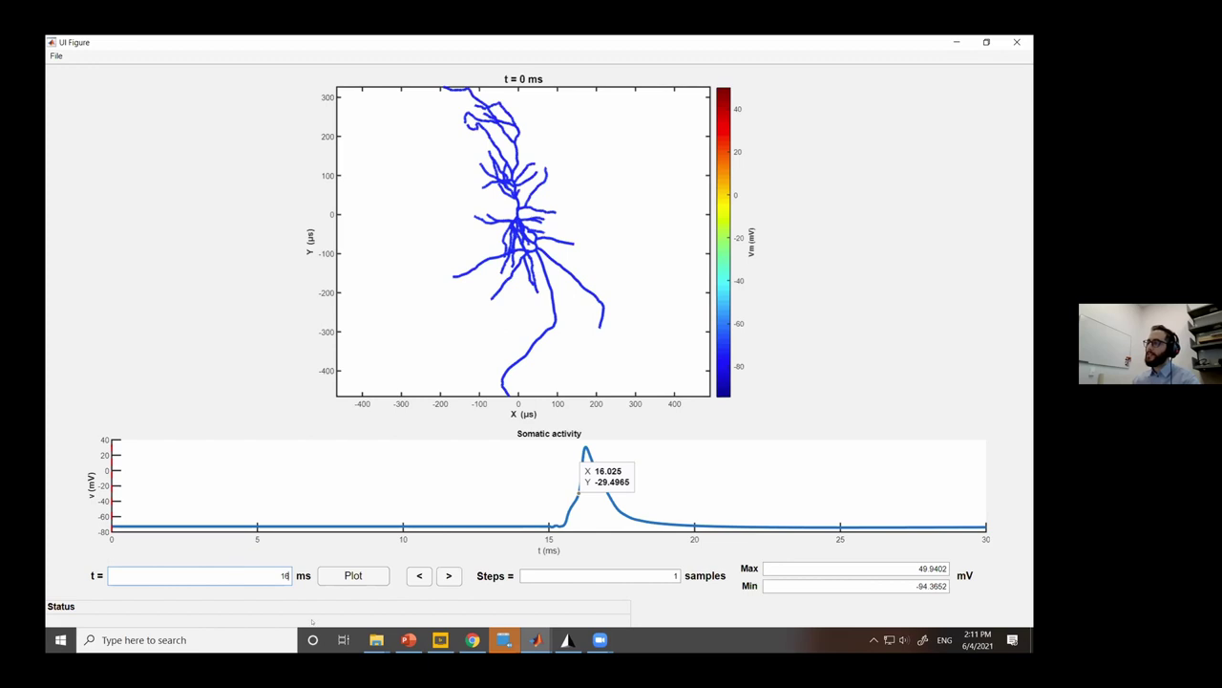
click(351, 577)
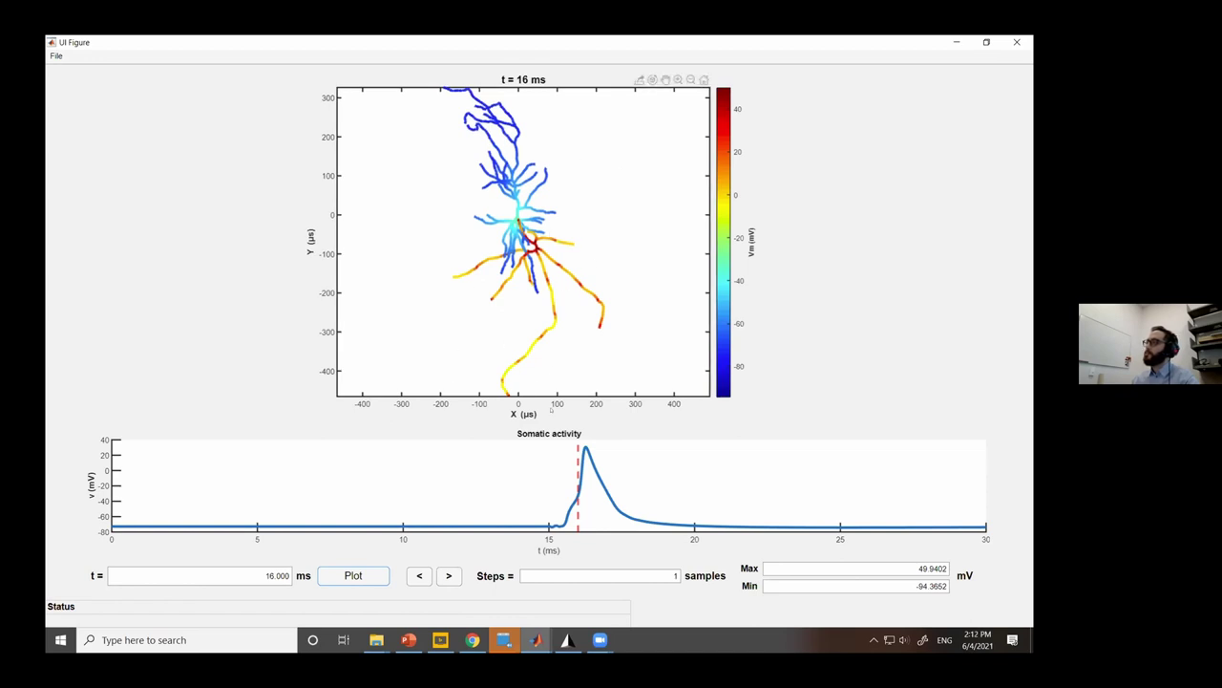
Step forward in time, then set Steps to 5 and advance to 16.175 ms.
click(449, 576)
click(449, 576)
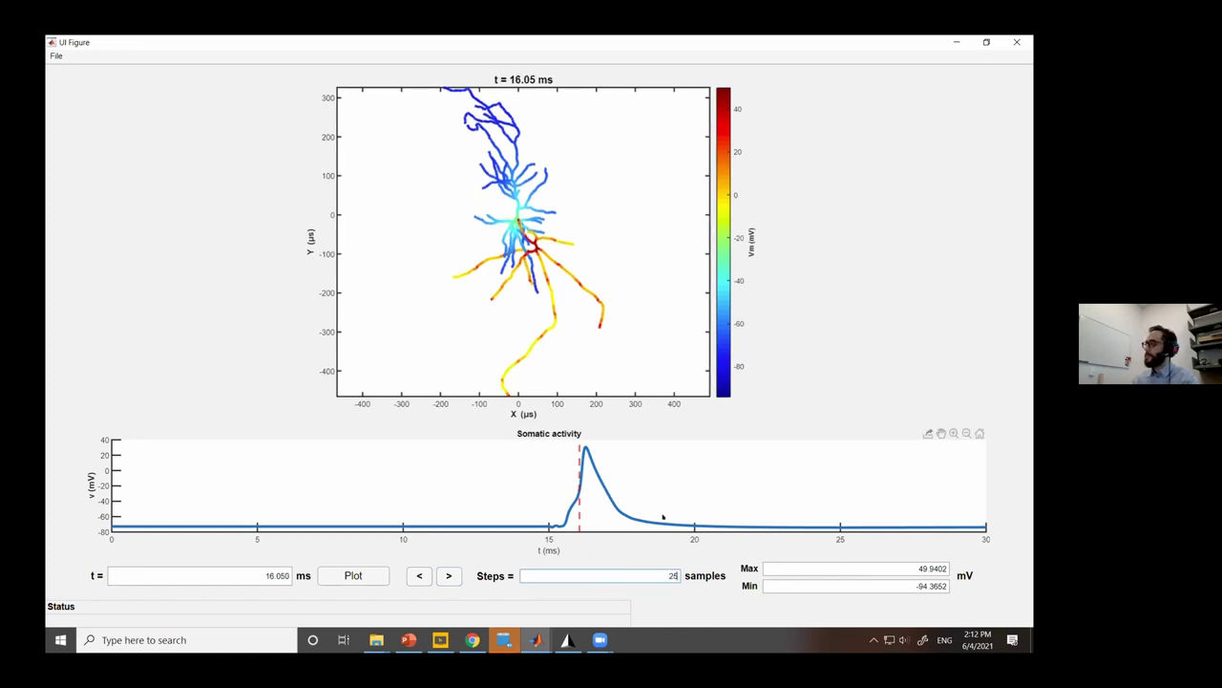
double_click(654, 573)
text(5)
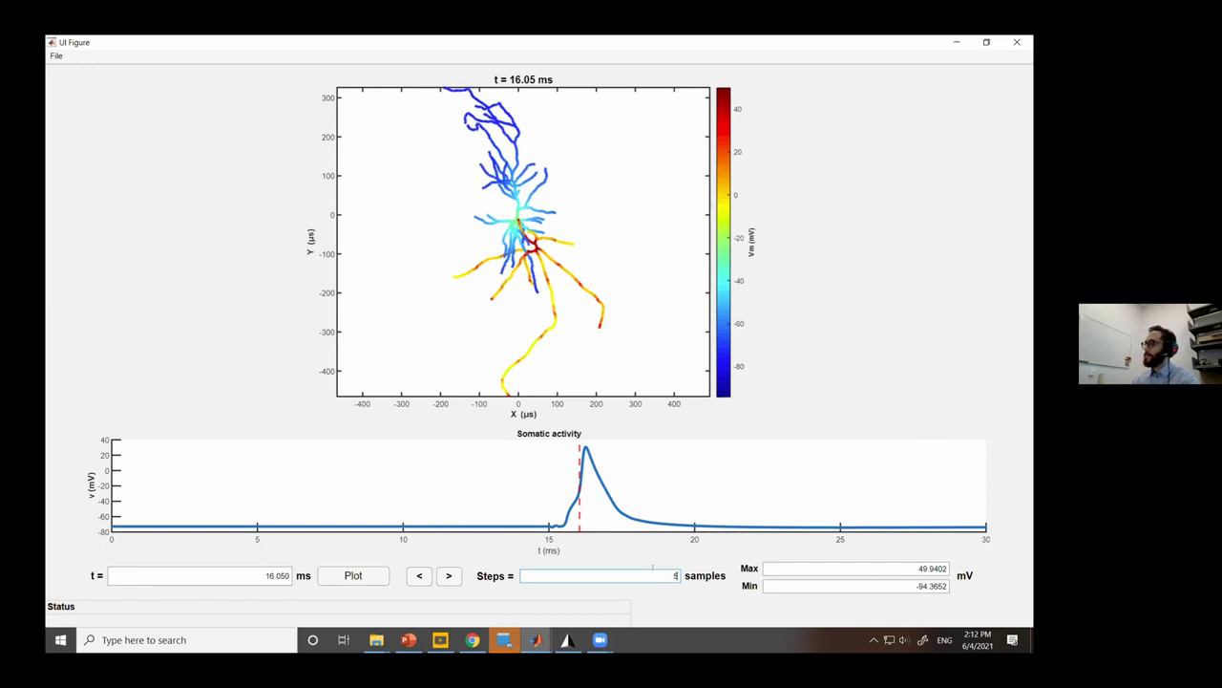
click(449, 576)
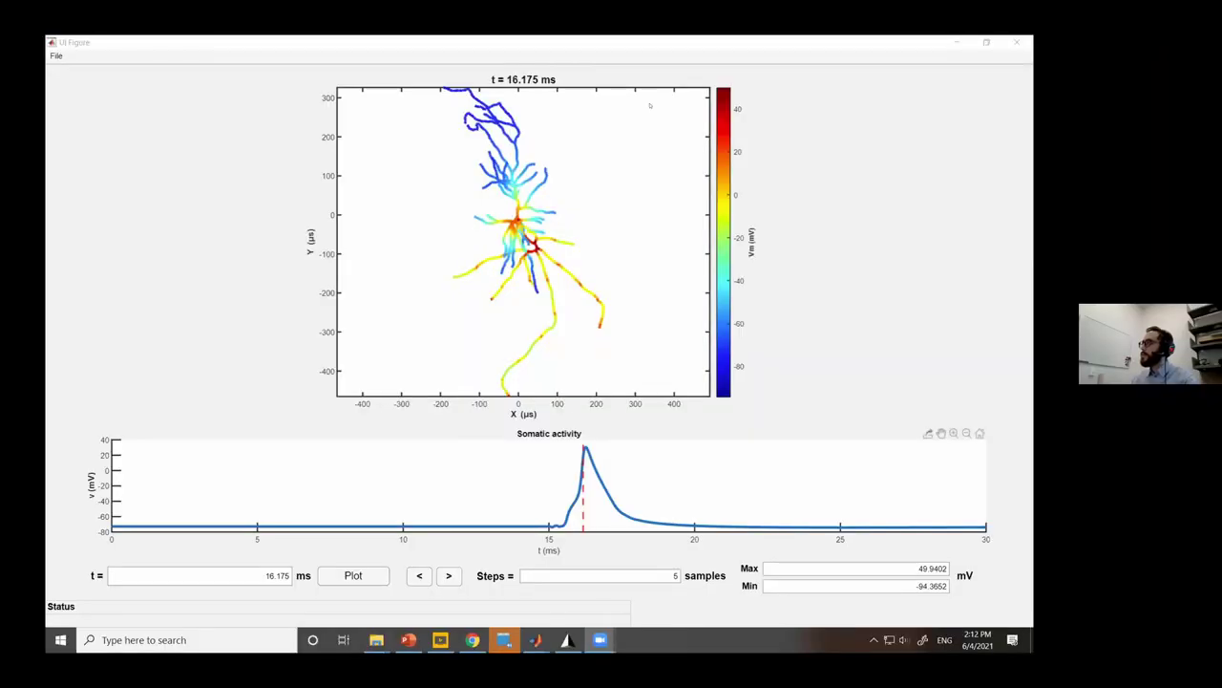
click(819, 138)
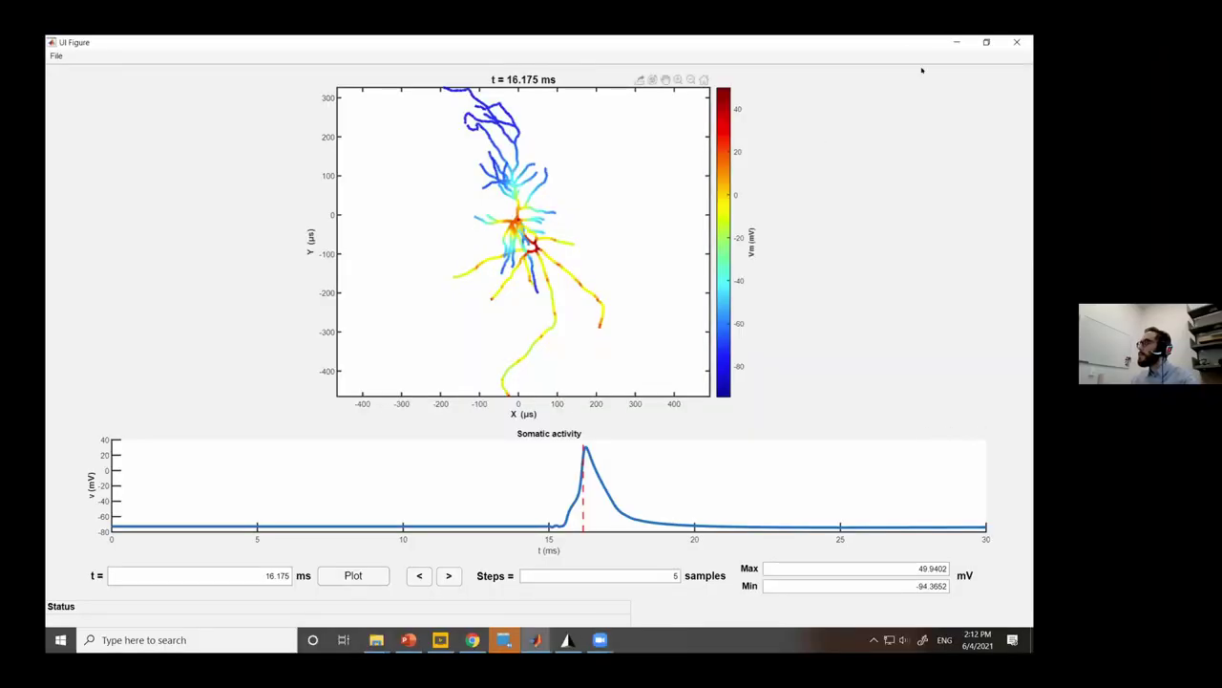
key(super+Down)
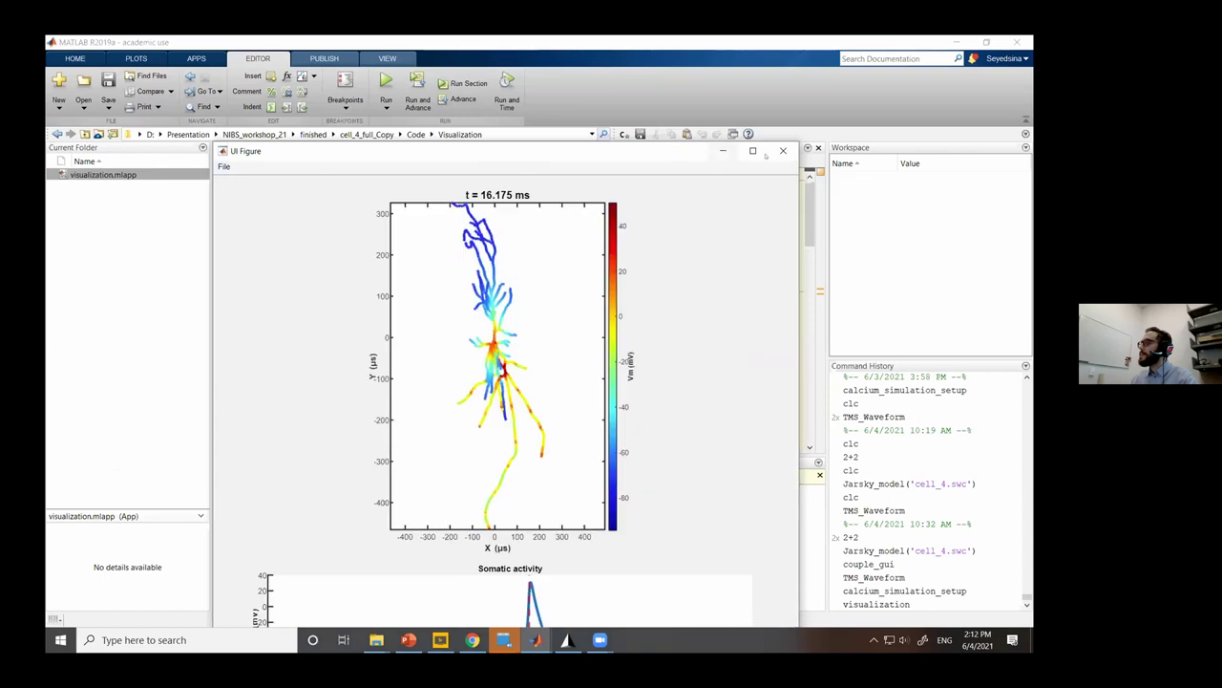
key(super+Up)
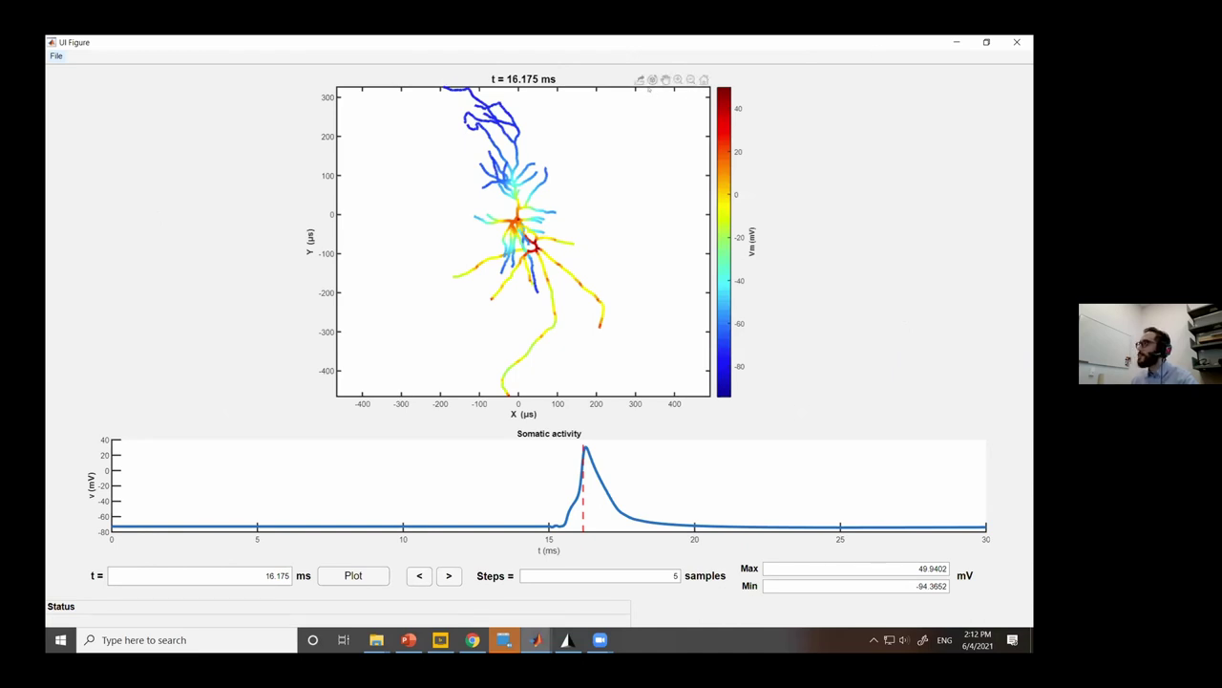
key(super+Down)
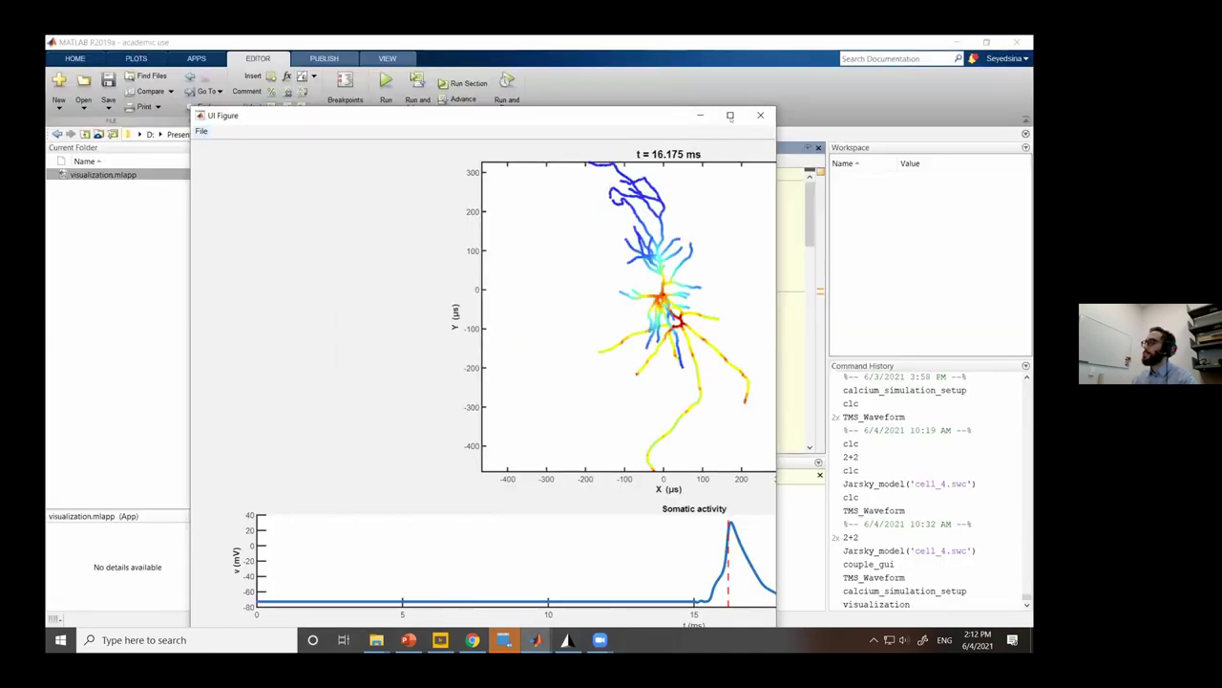
click(730, 116)
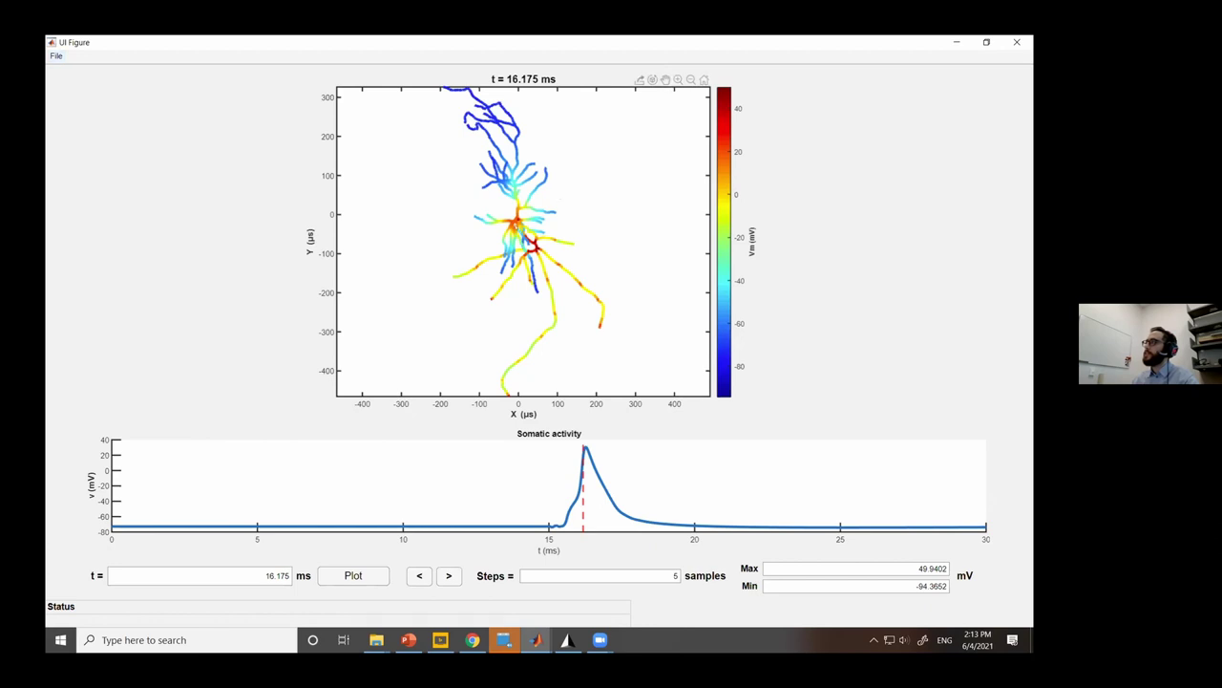
Load the calcium data via File > Open Calcium Data to show [Ca2+] at 16.15 ms.
click(56, 56)
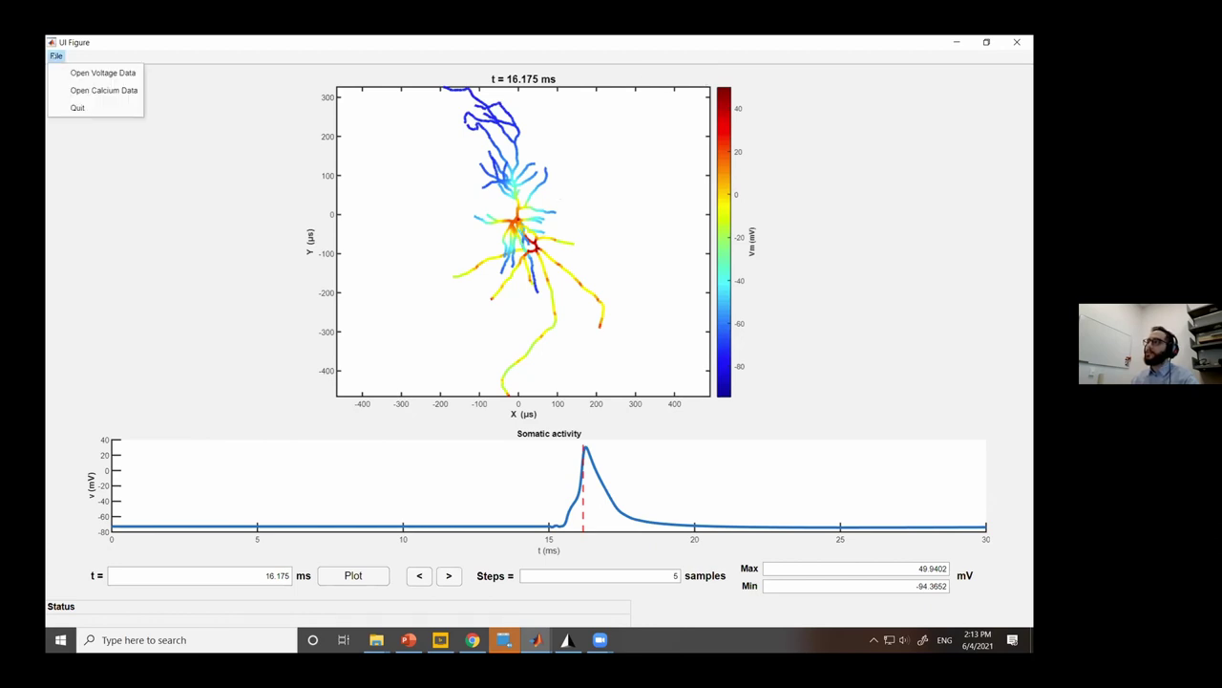
click(84, 92)
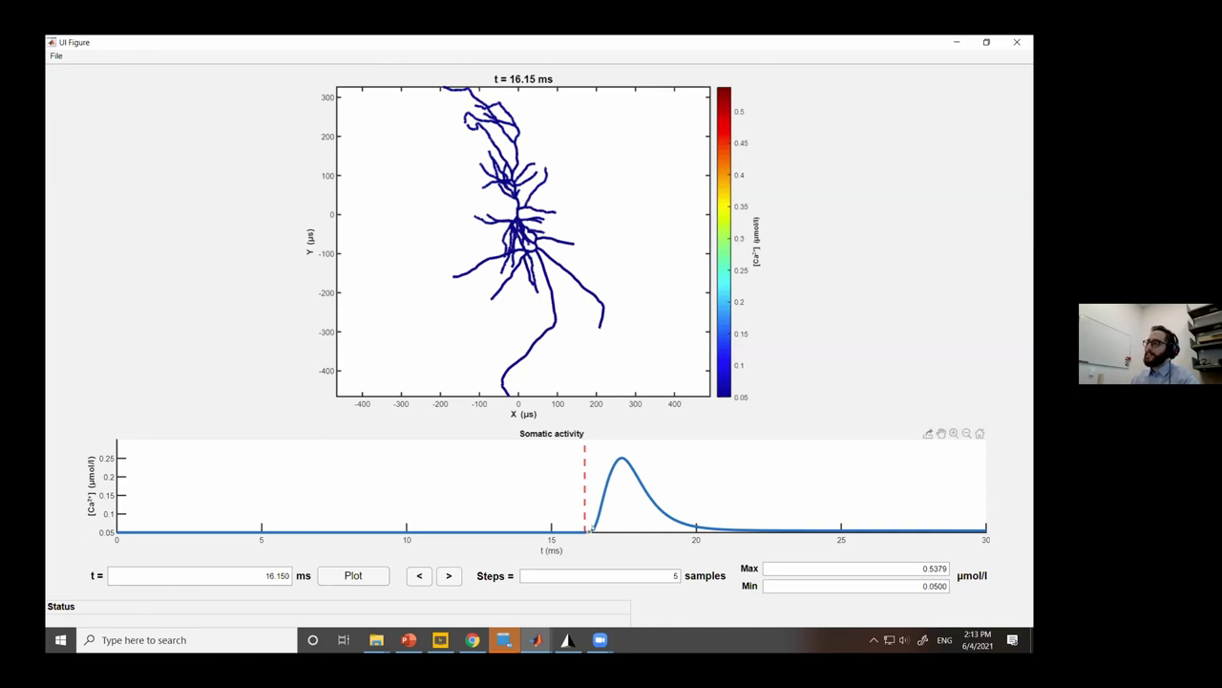
mouse_move(592, 528)
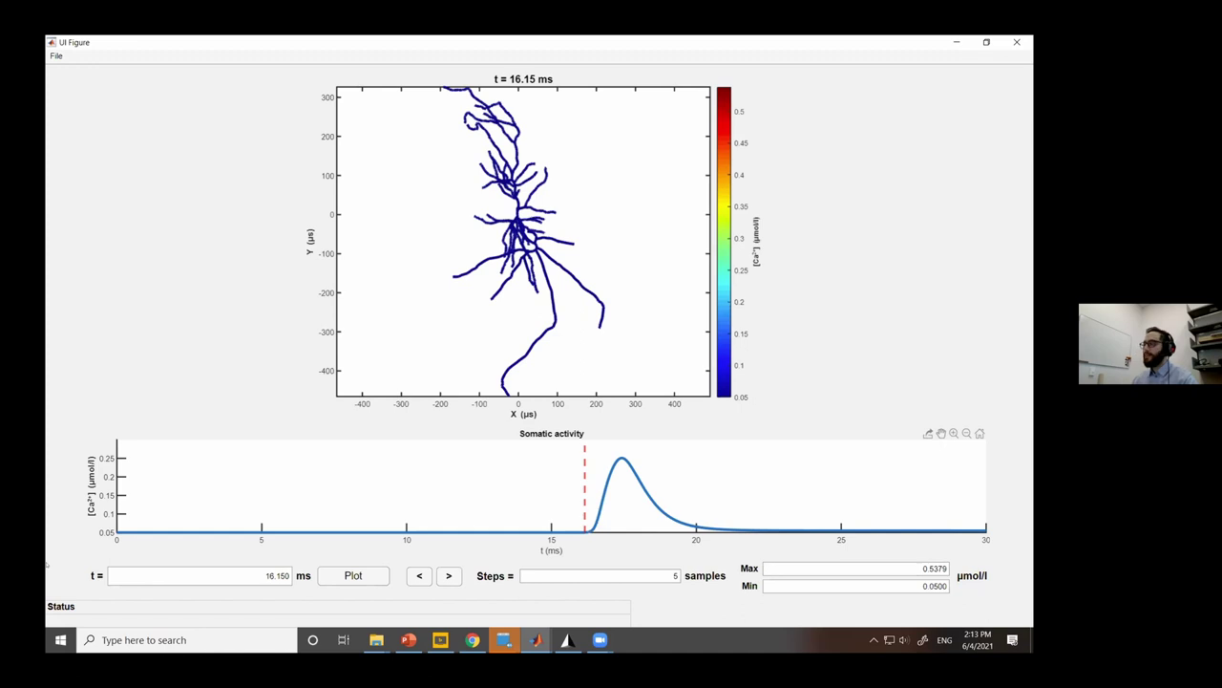
Plot the calcium map at t = 17 ms, then step forward to 17.25 ms.
double_click(199, 574)
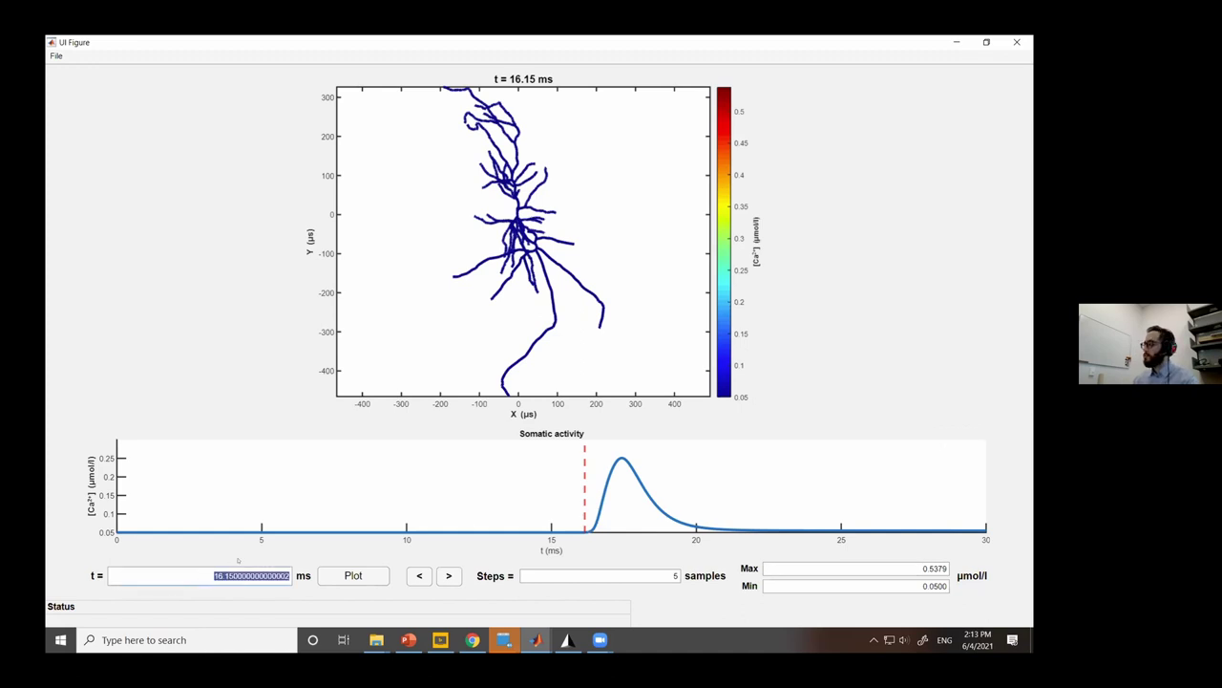
text(17)
click(353, 575)
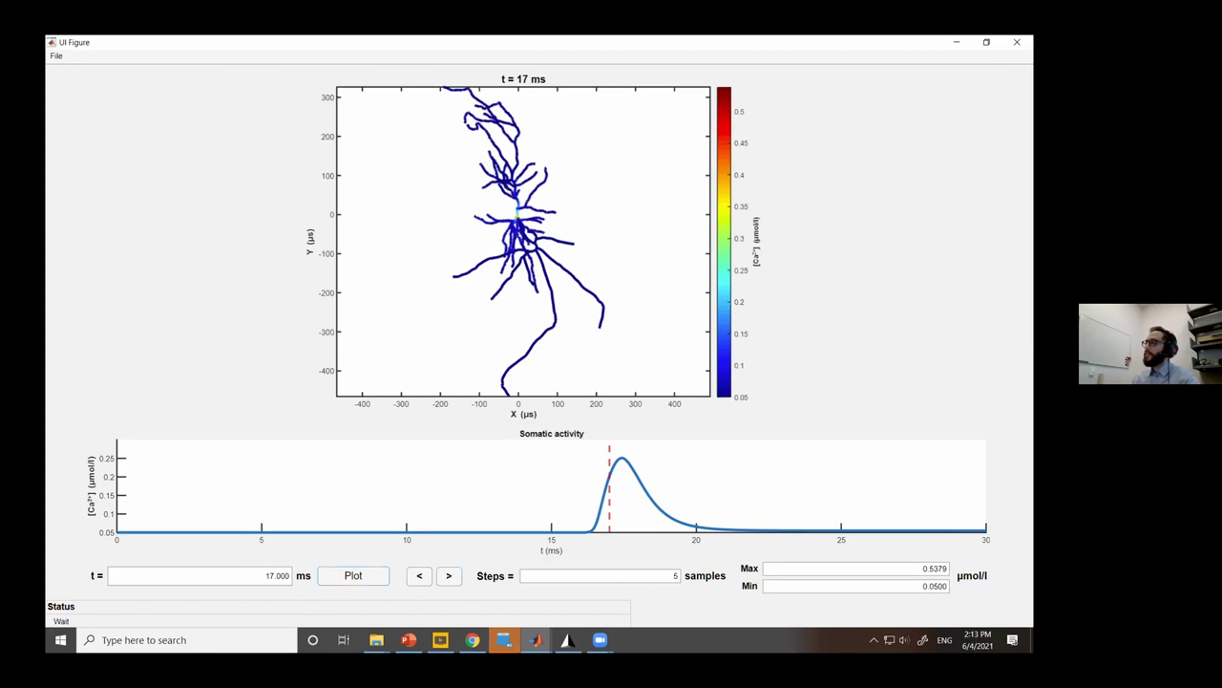
click(449, 575)
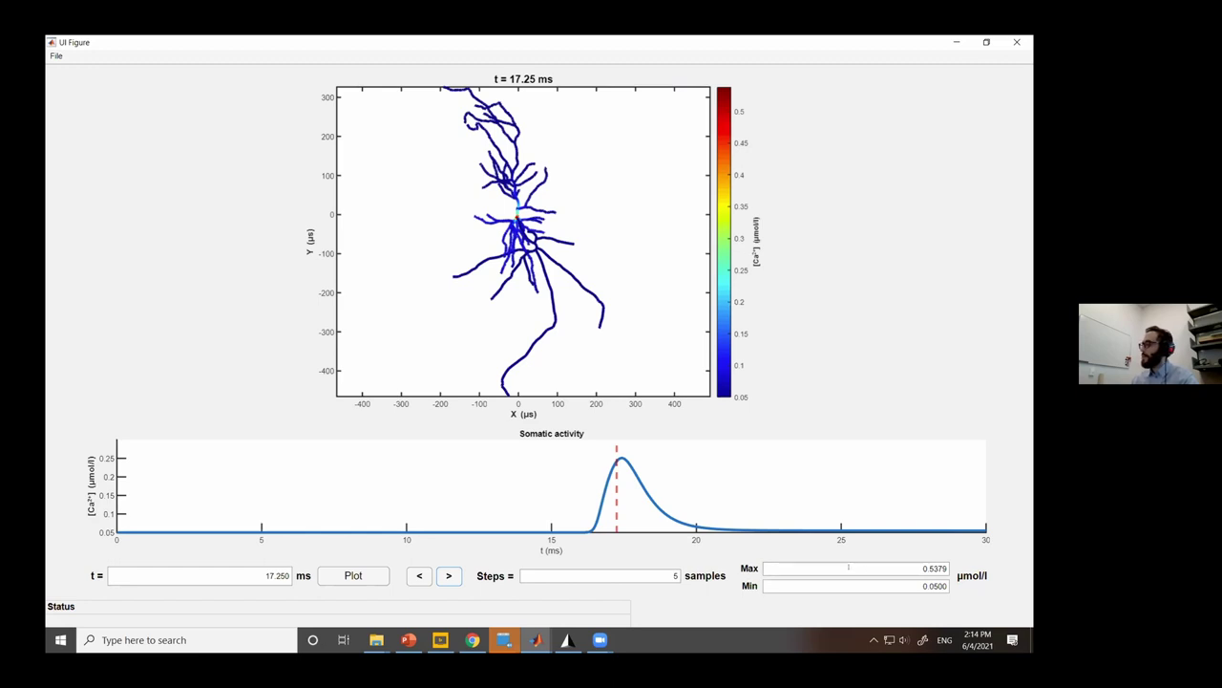
Lower the color scale Max to 0.1 µmol/l and redraw the calcium map.
drag(931, 568, 952, 569)
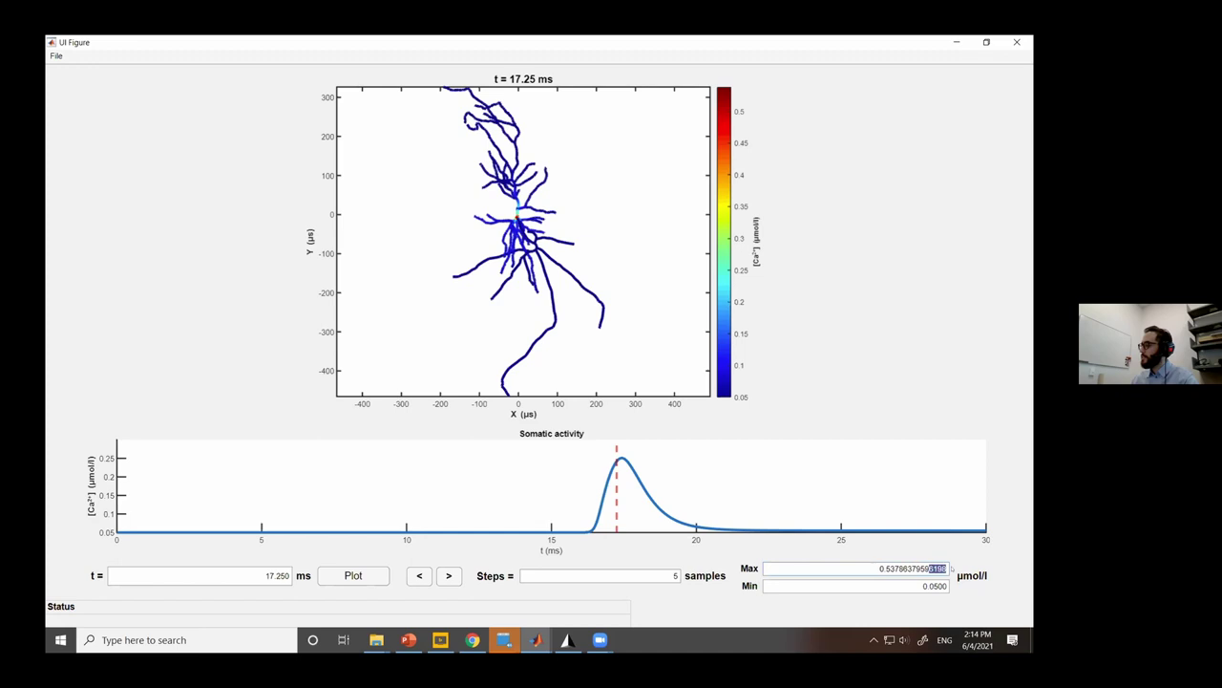
click(907, 568)
drag(883, 569, 947, 568)
text(.1)
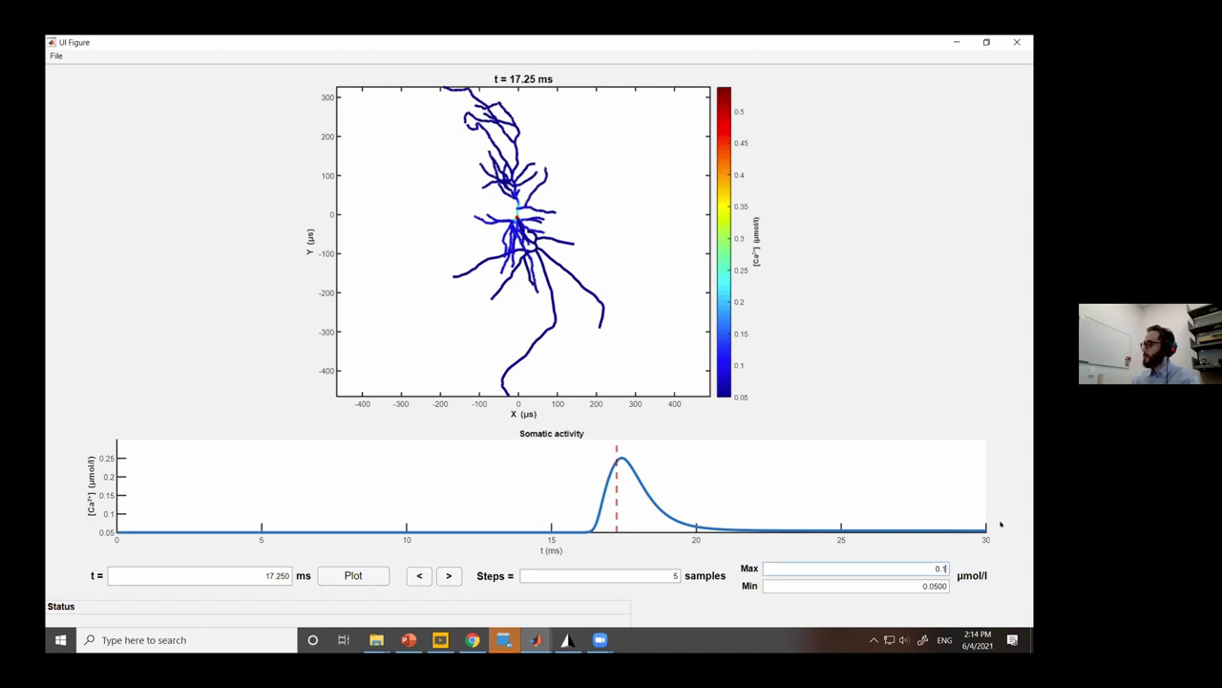
click(353, 575)
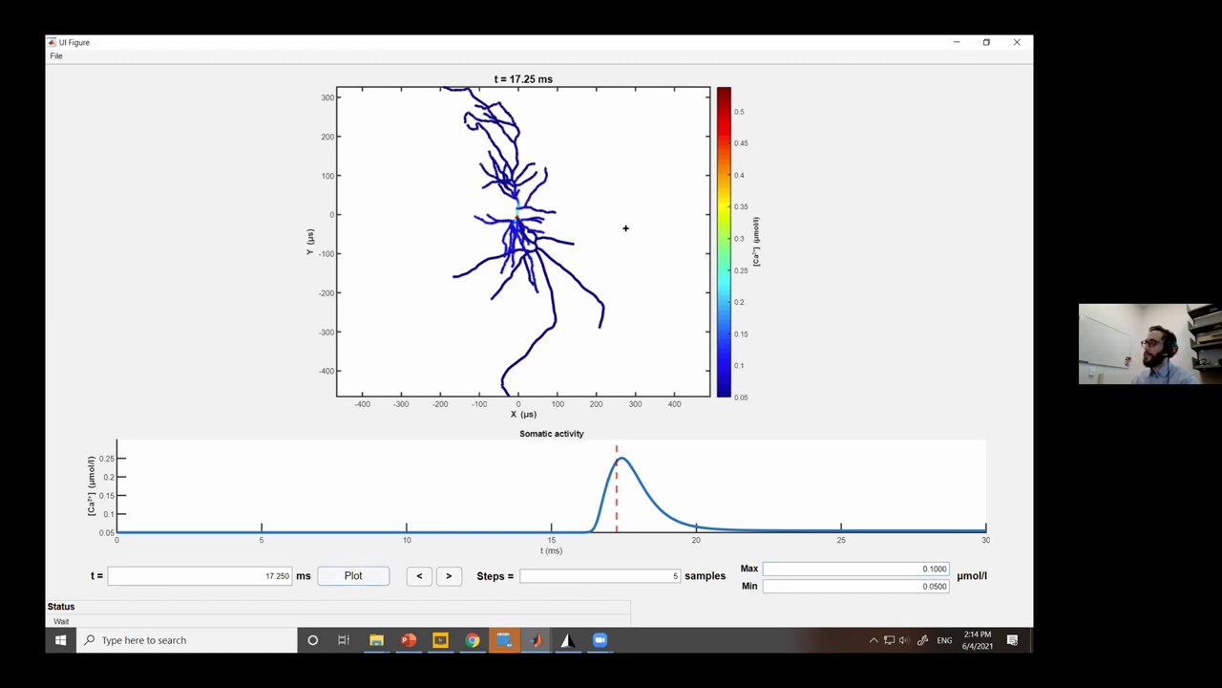